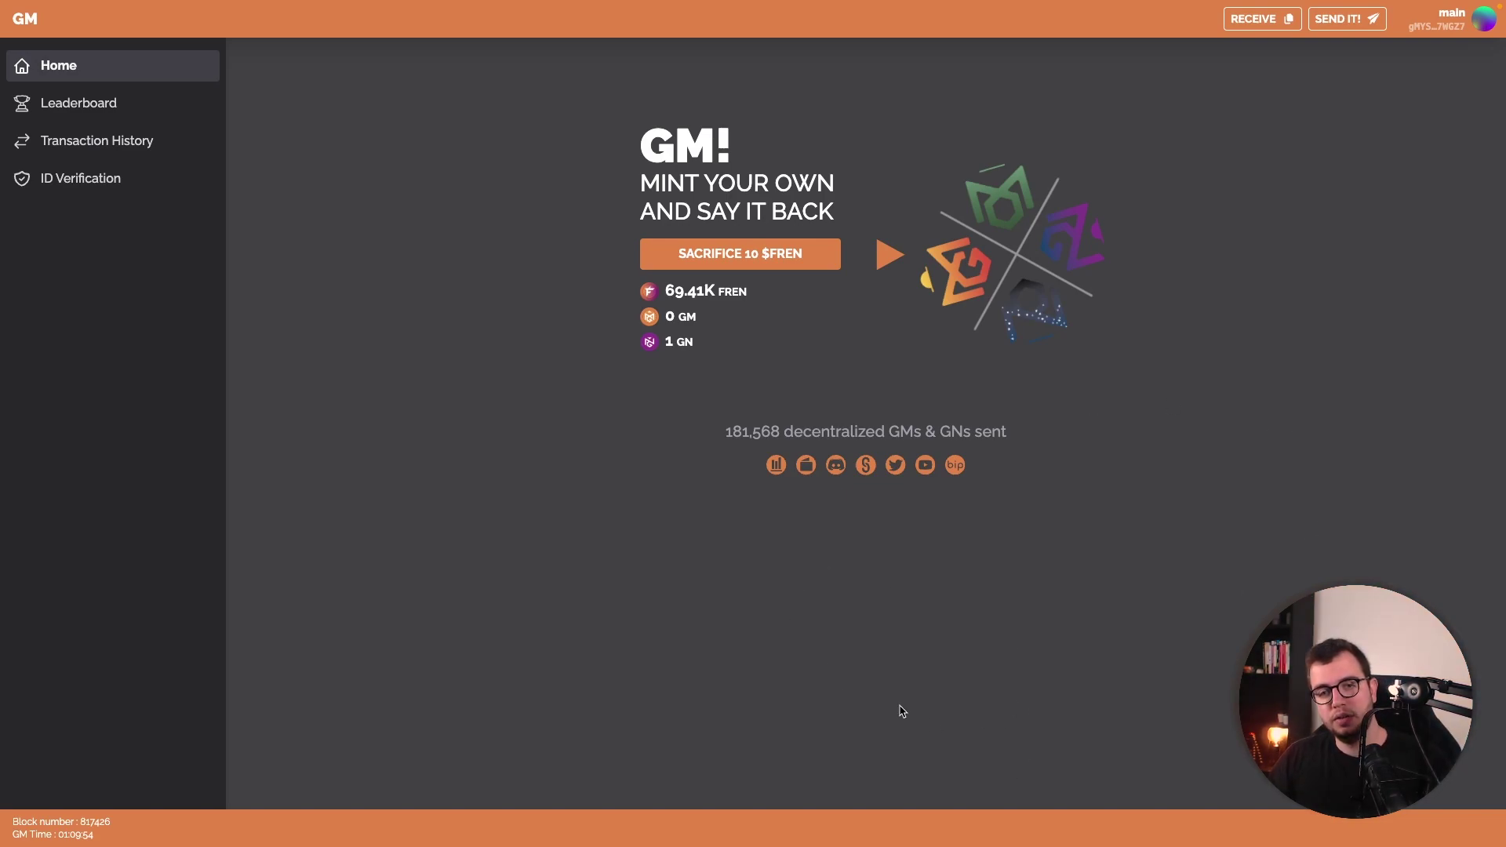
Highlight part of the GMs & GNs sent line on the GM dApp page, then clear it.
drag(1002, 431, 835, 431)
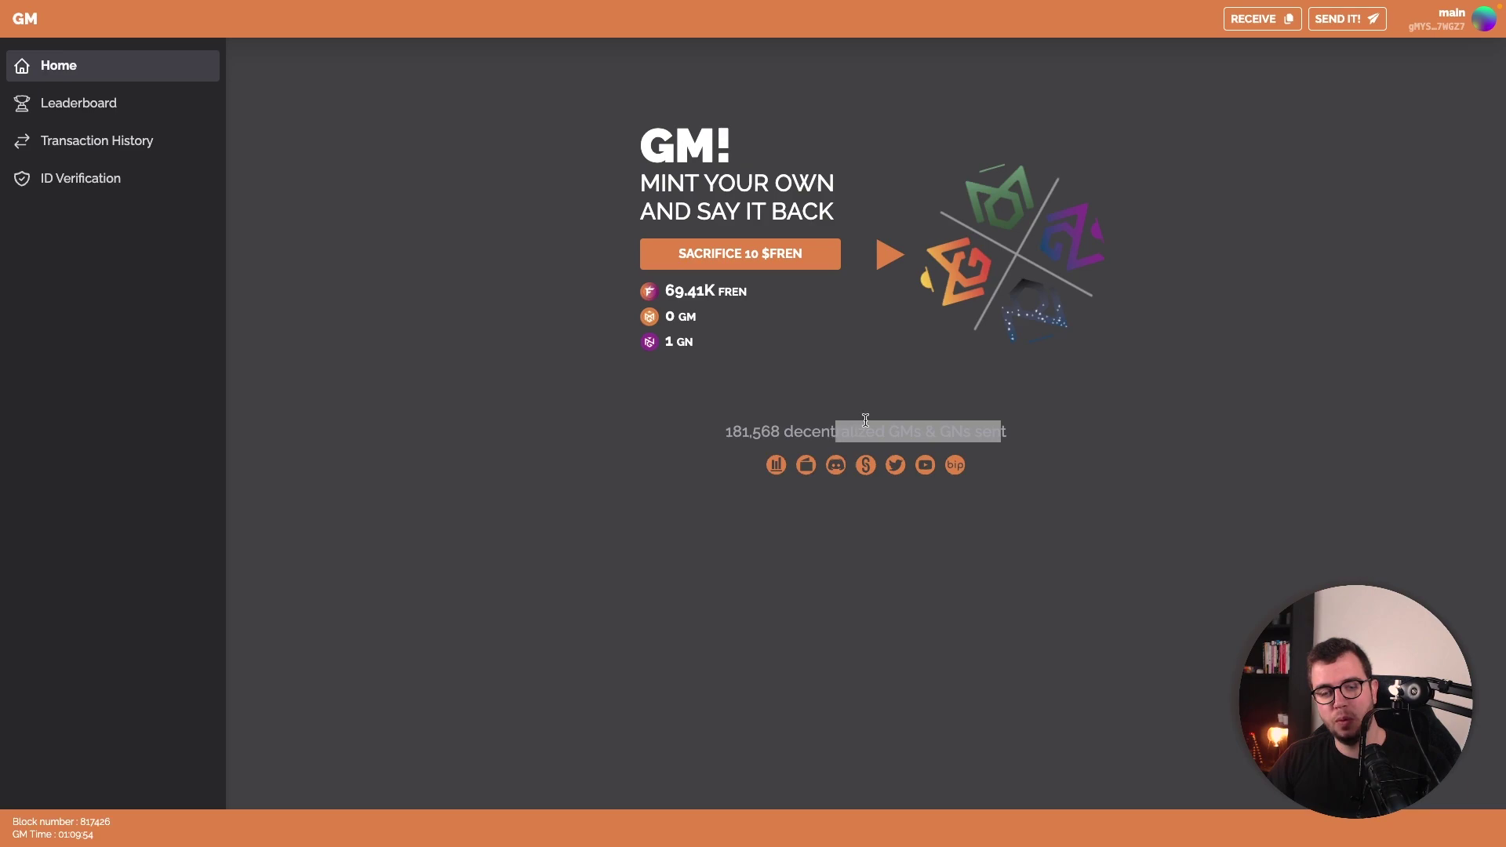
click(1059, 447)
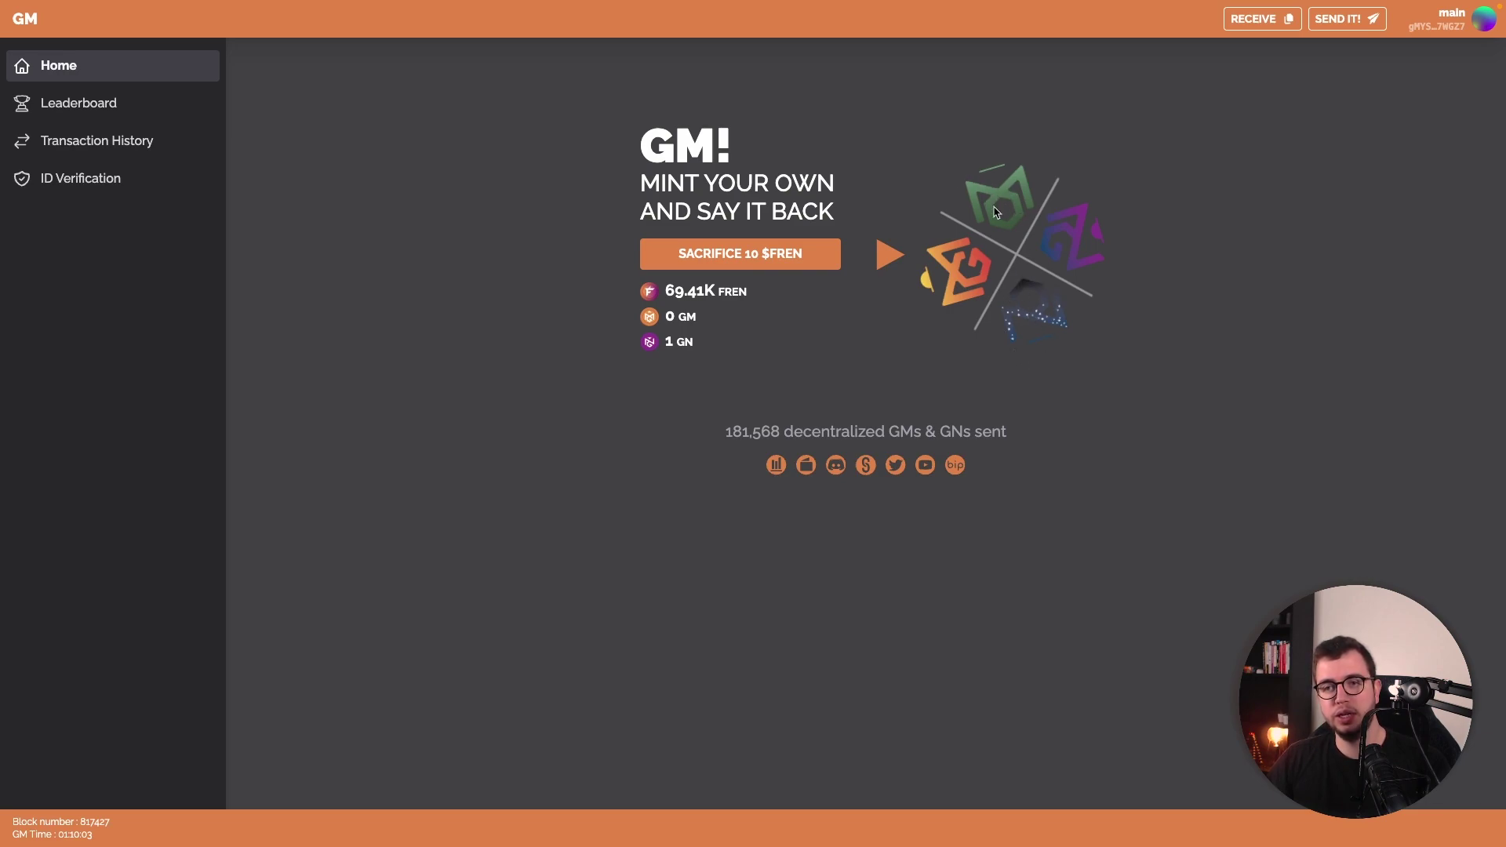
Sacrifice 10 $FREN, unlock Talisman with the wallet password and approve, then reach Polkadot.js.
click(791, 265)
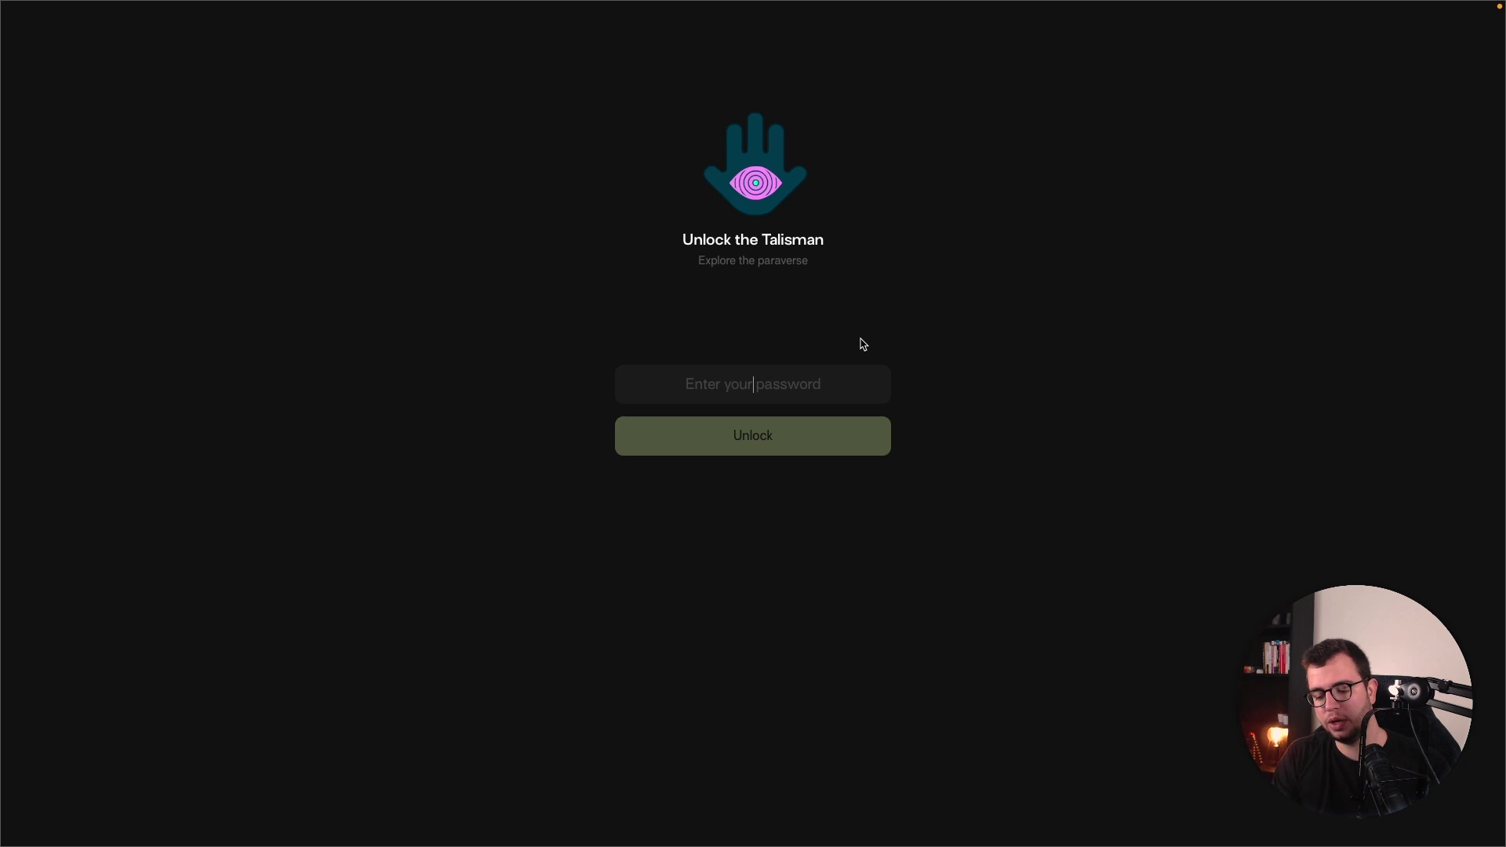
text(••••)
key(Return)
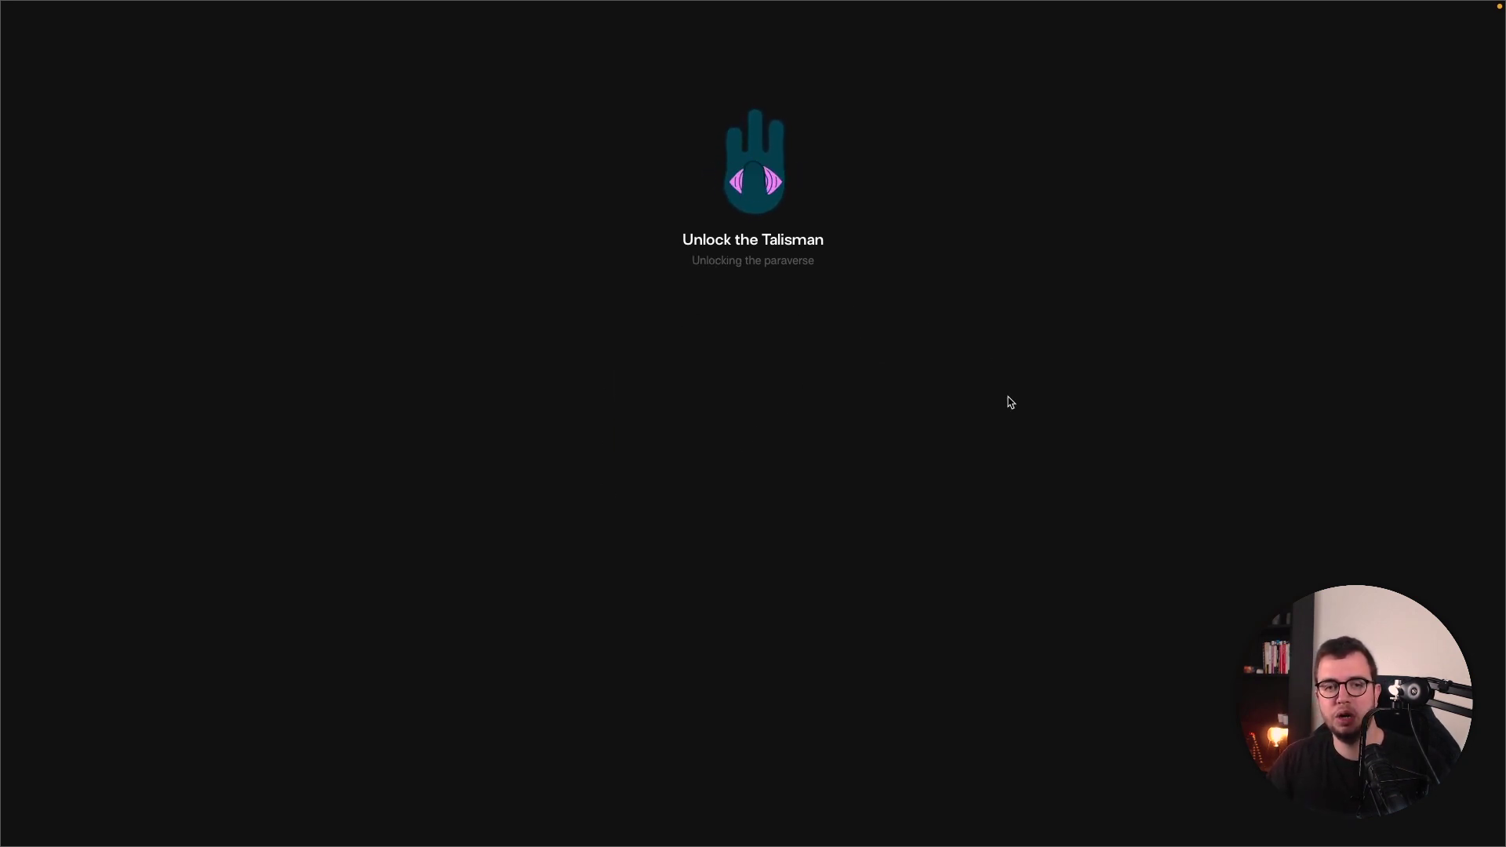
click(283, 458)
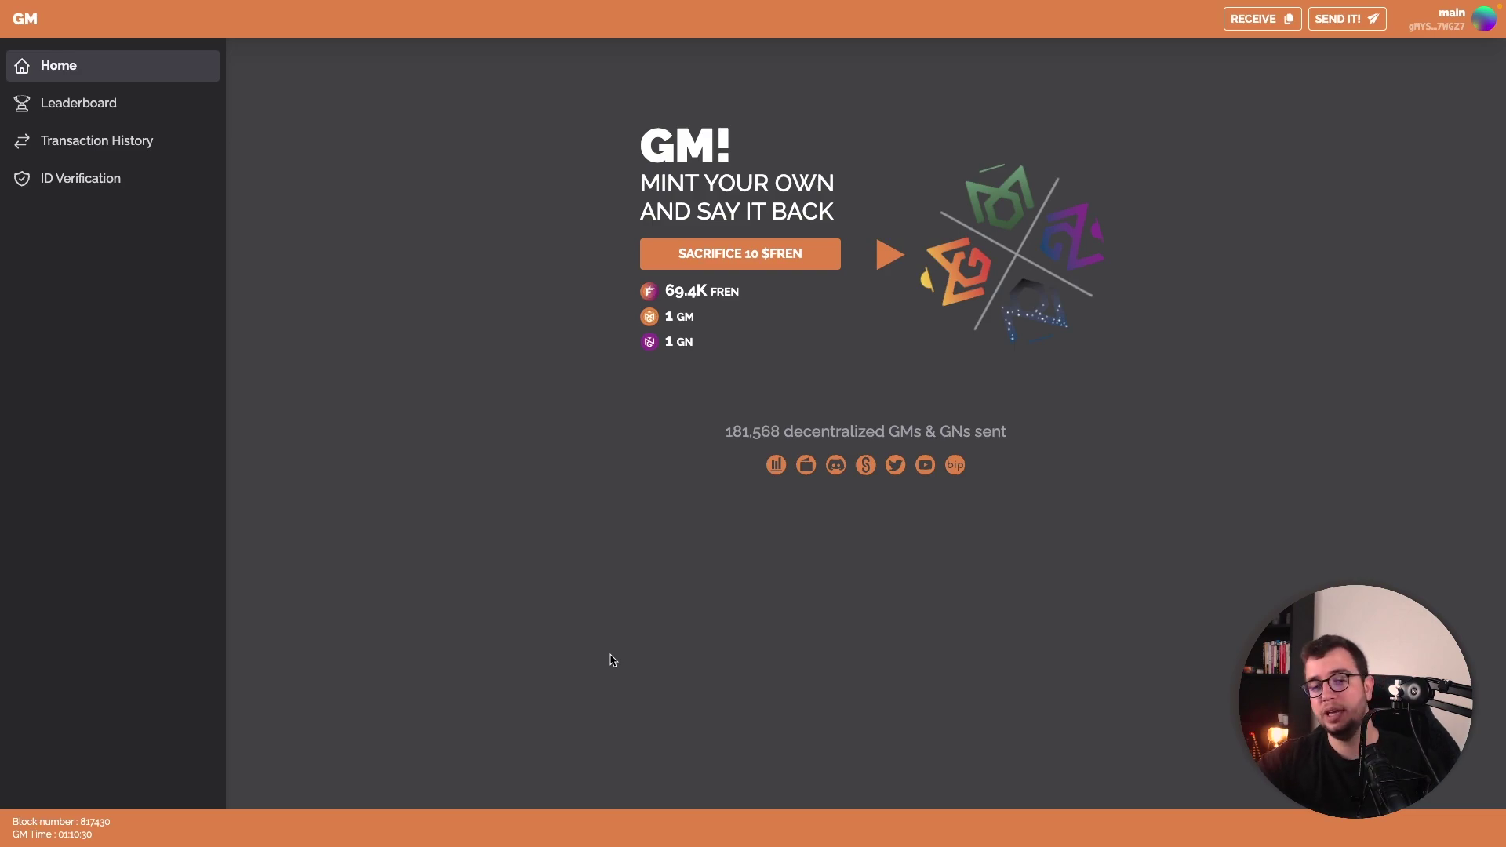
key(ctrl+Left)
key(ctrl+Right)
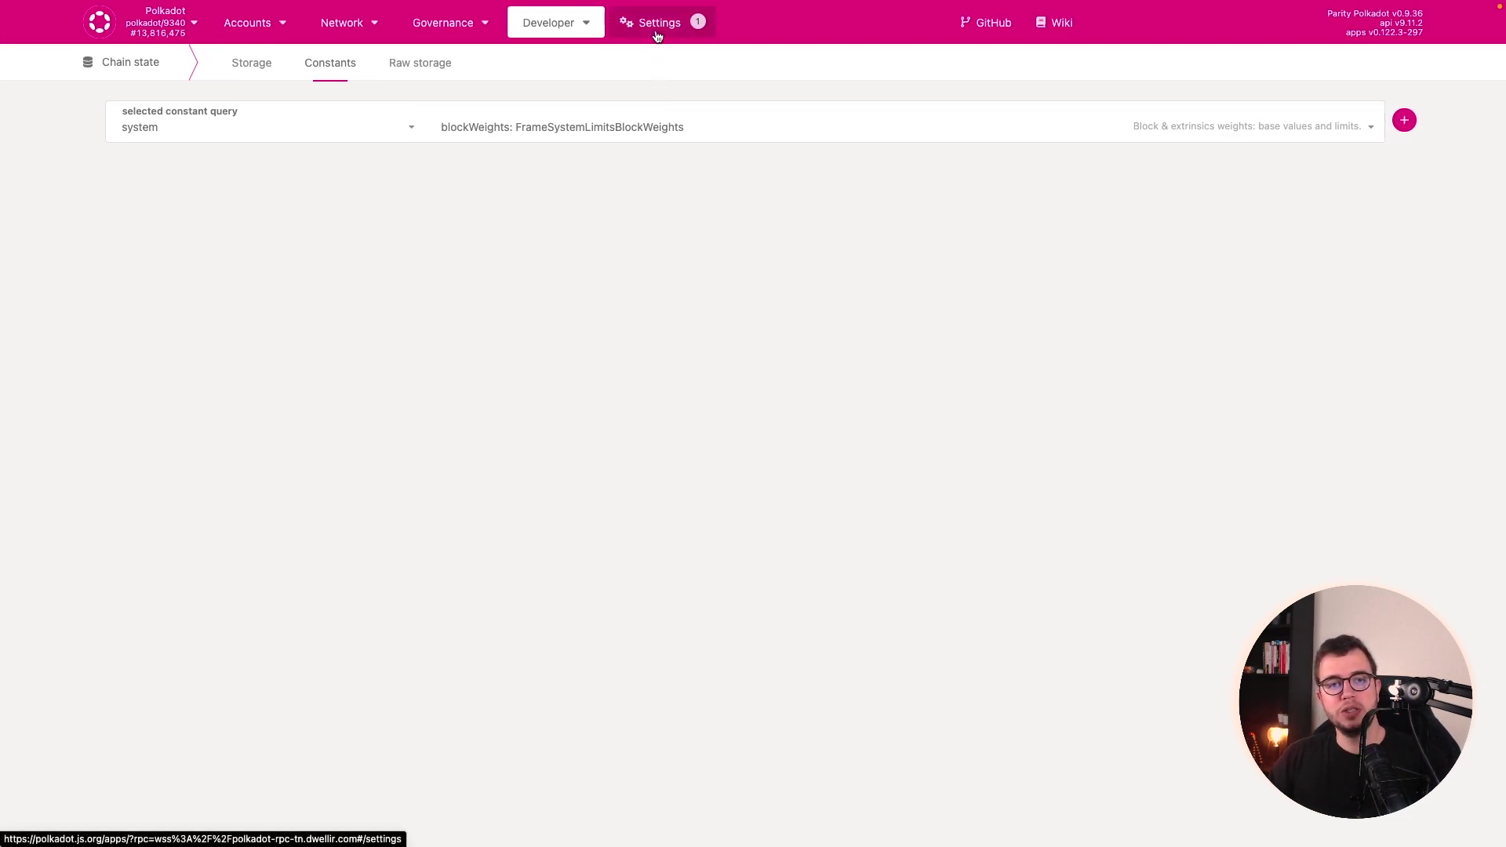
In the network list, collapse Polkadot, expand KUSAMA & PARACHAINS and show GM's providers.
mouse_move(596, 65)
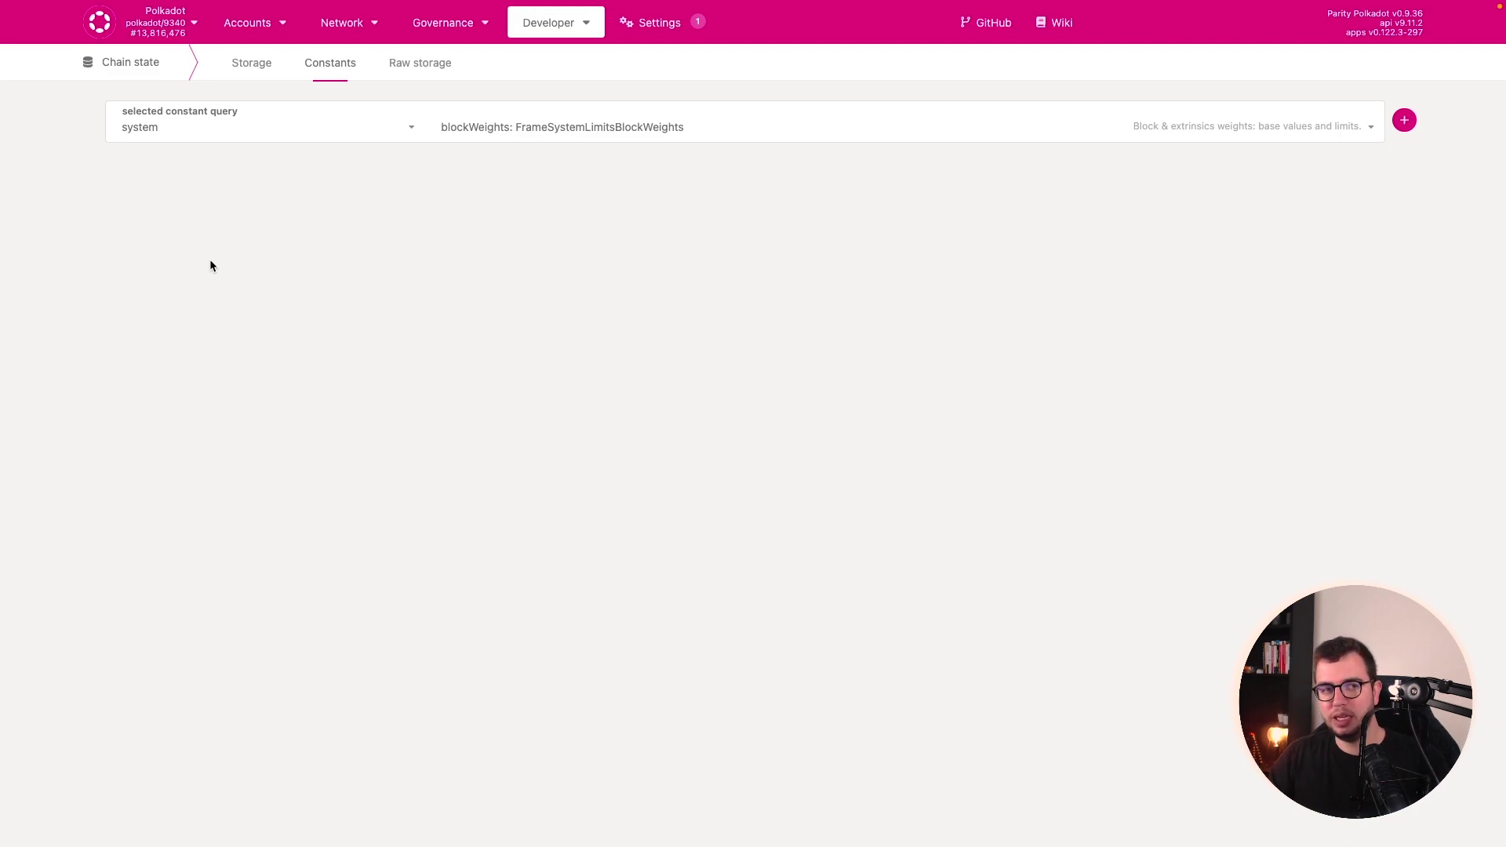
click(170, 42)
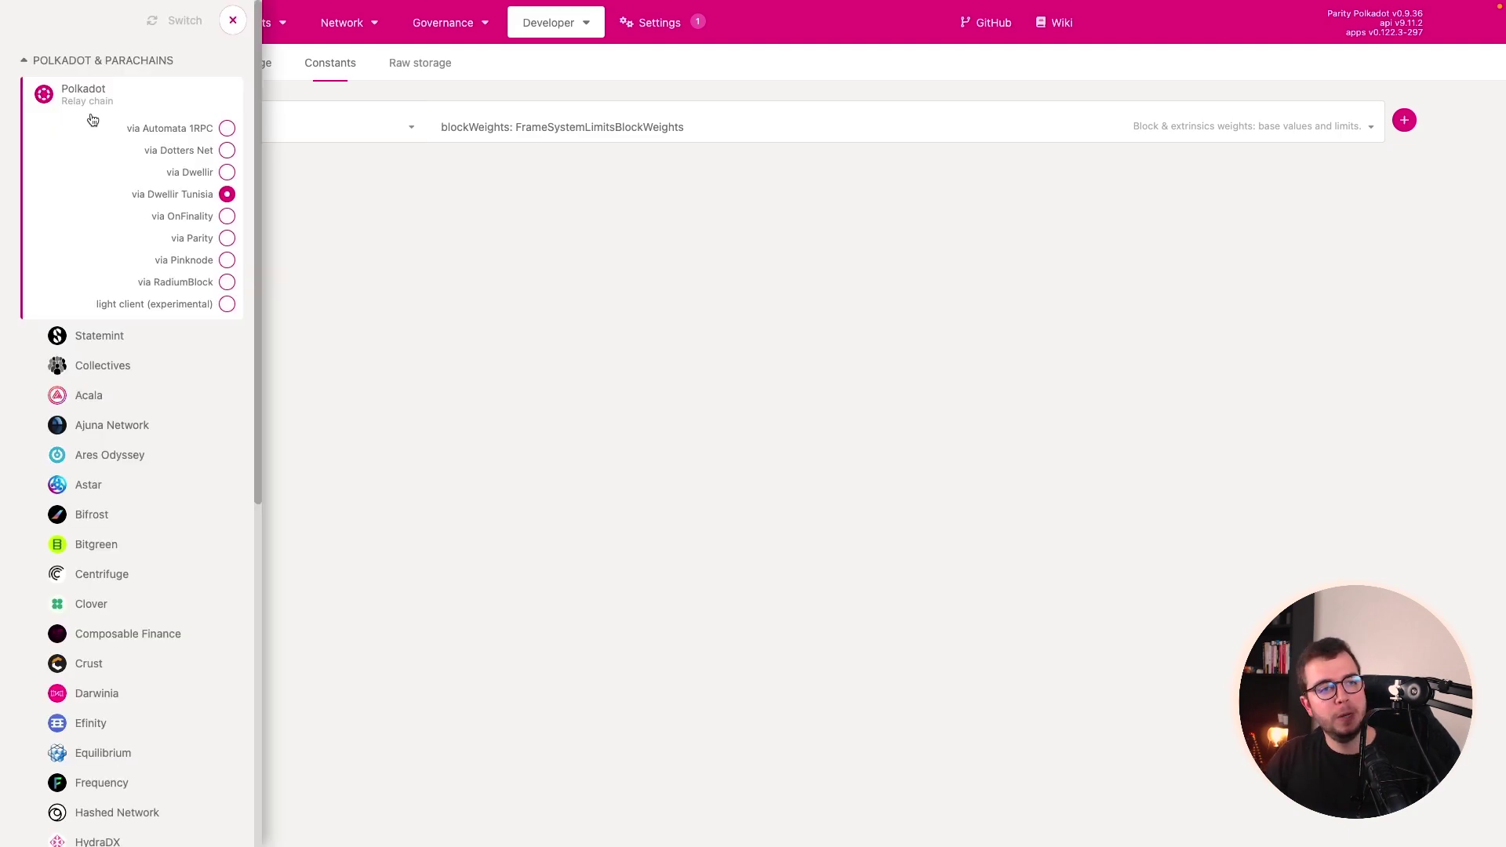
click(94, 60)
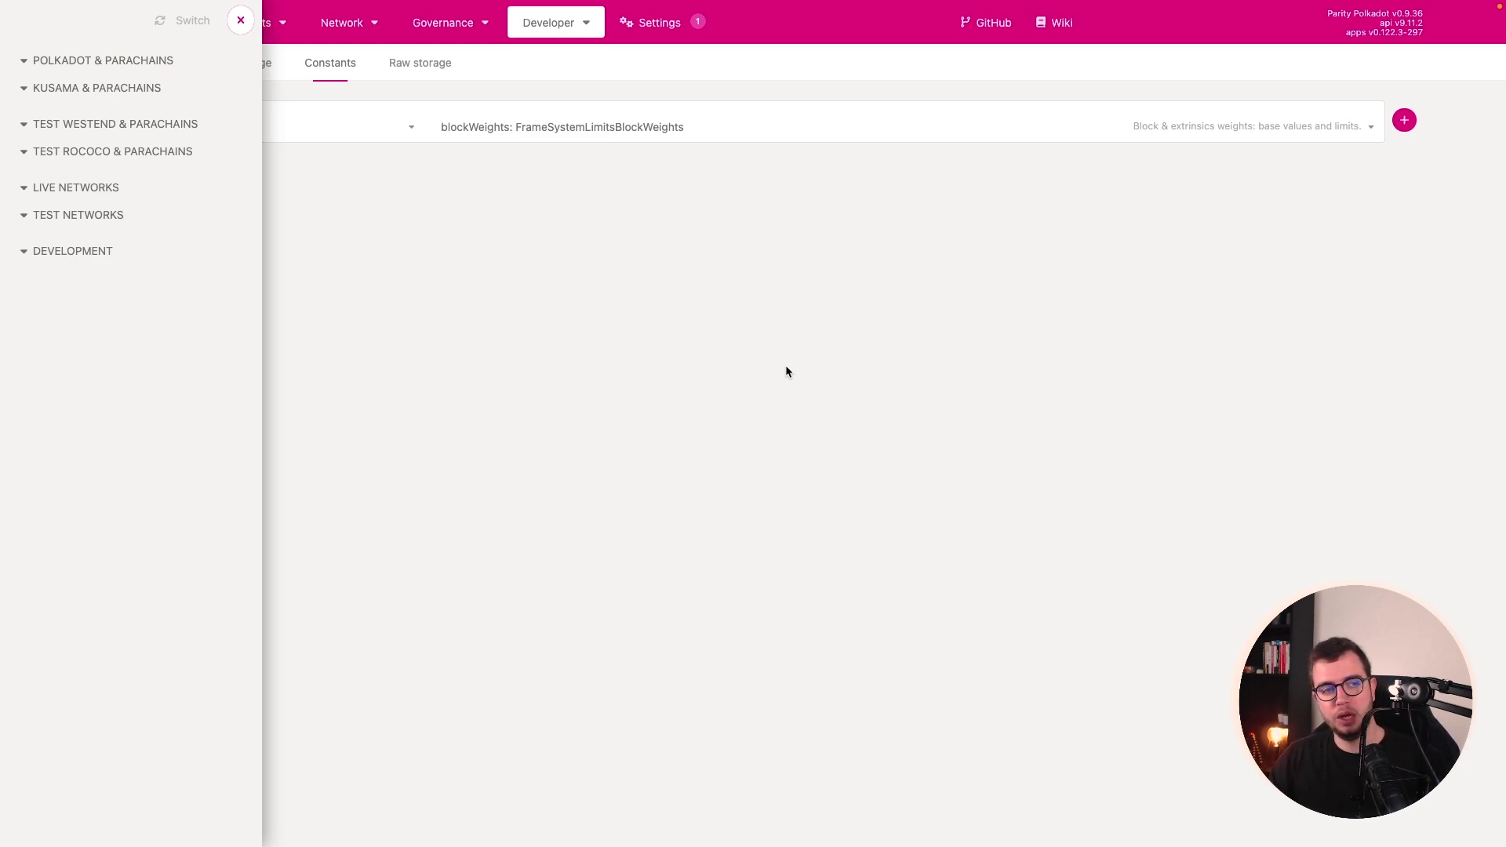
click(100, 100)
scroll(149, 410, down, 5)
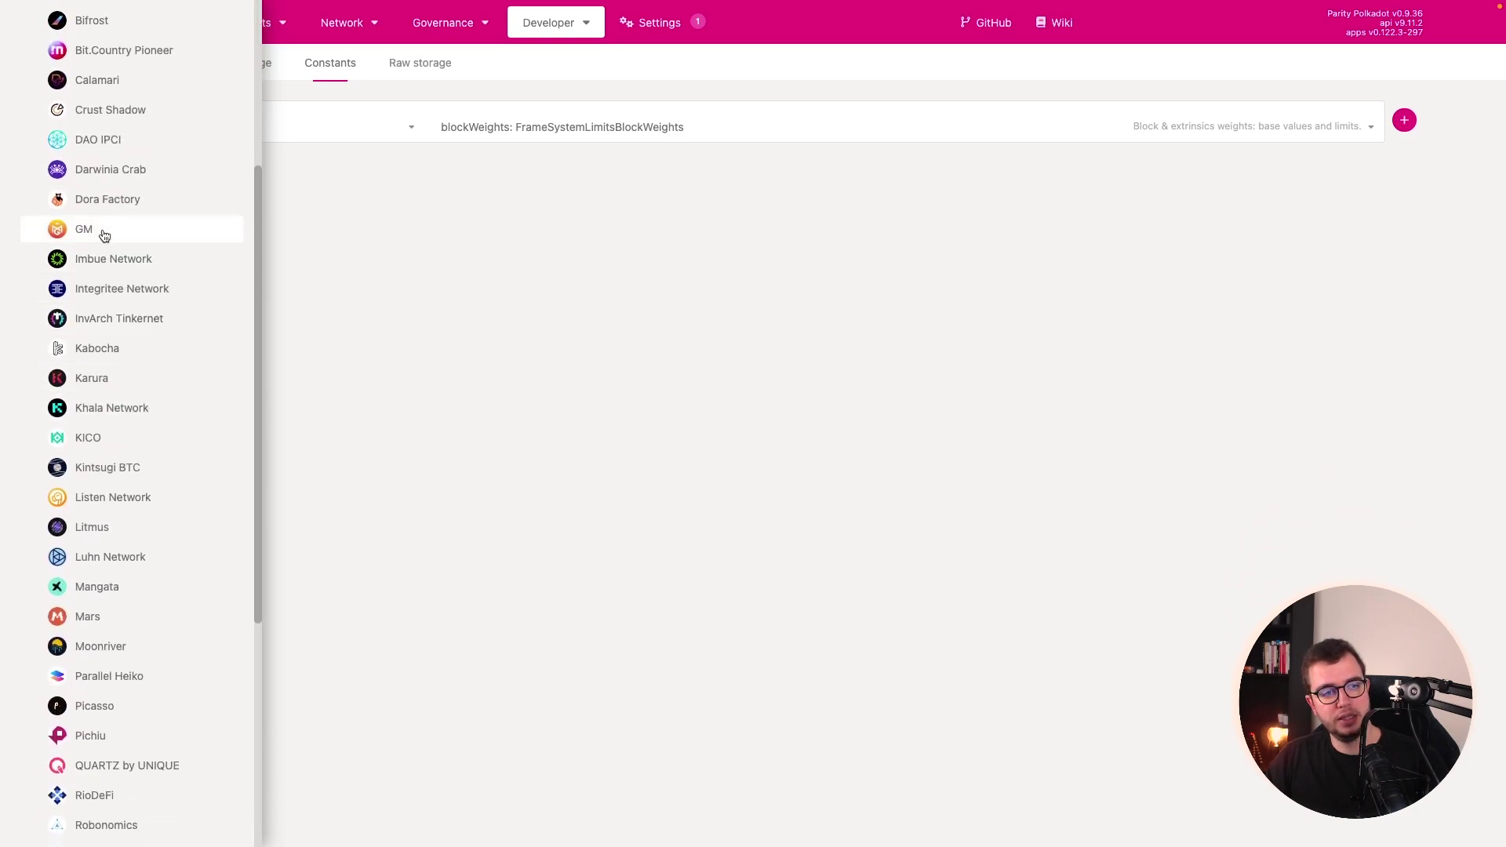
click(103, 233)
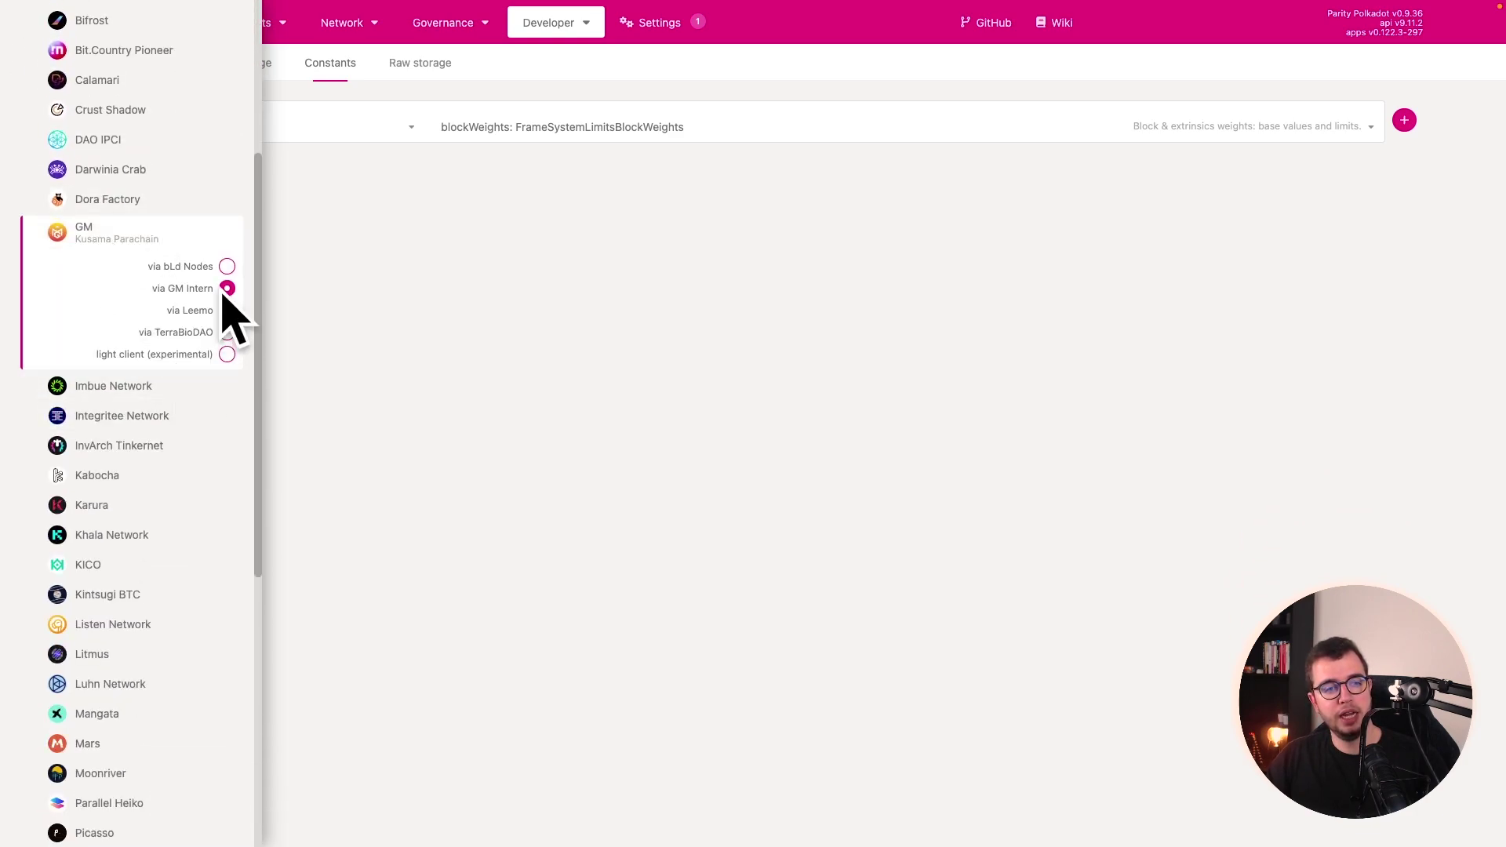
scroll(189, 337, down, 1)
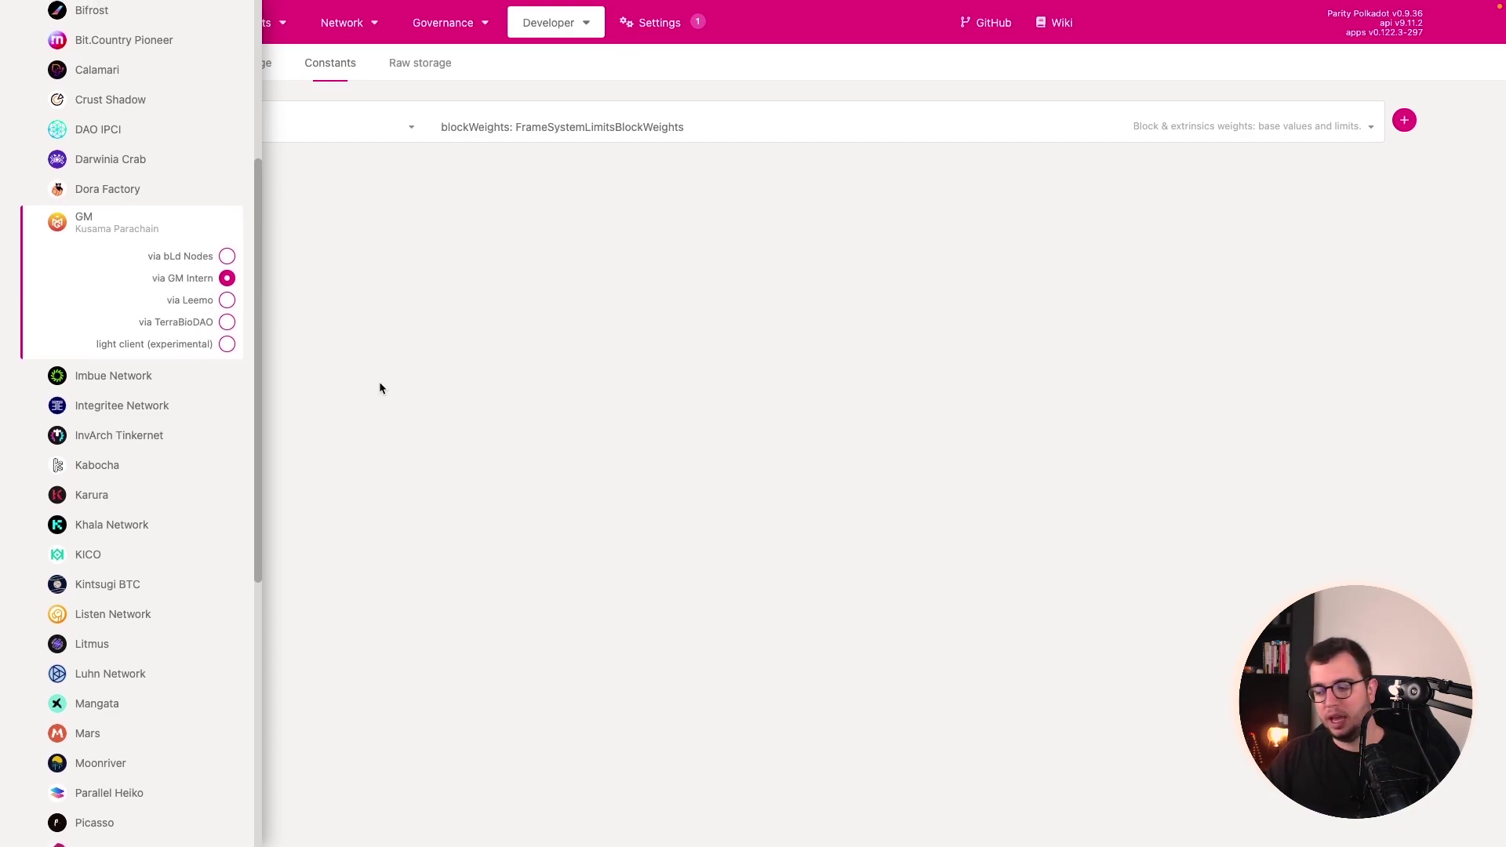
key(ctrl+Left)
key(ctrl+Left)
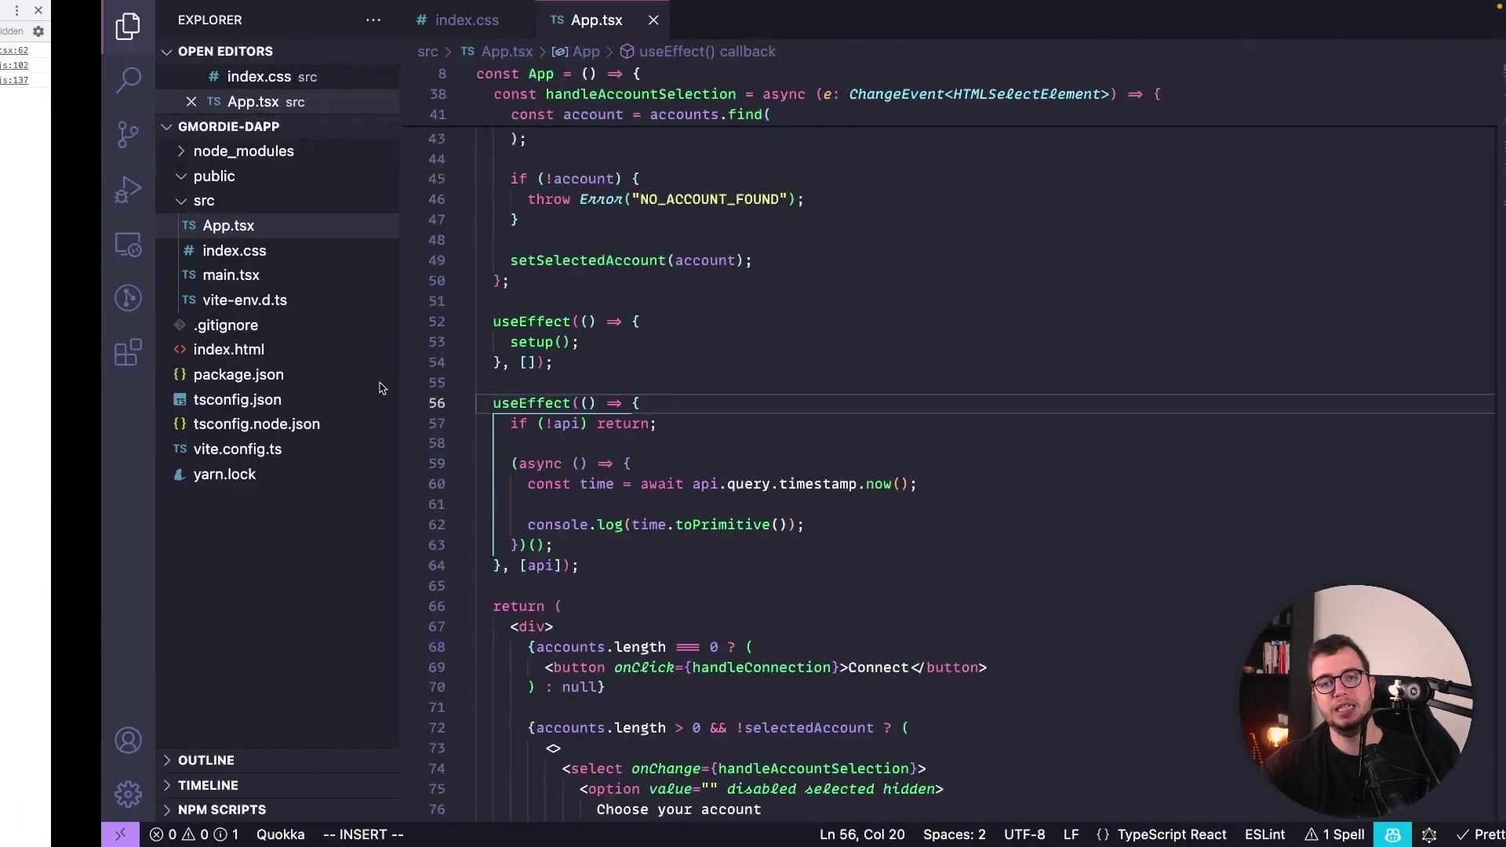
Select the wss://ws.gm.bldnodes.org/ WsProvider URL on line 15 of App.tsx.
scroll(795, 236, up, 10)
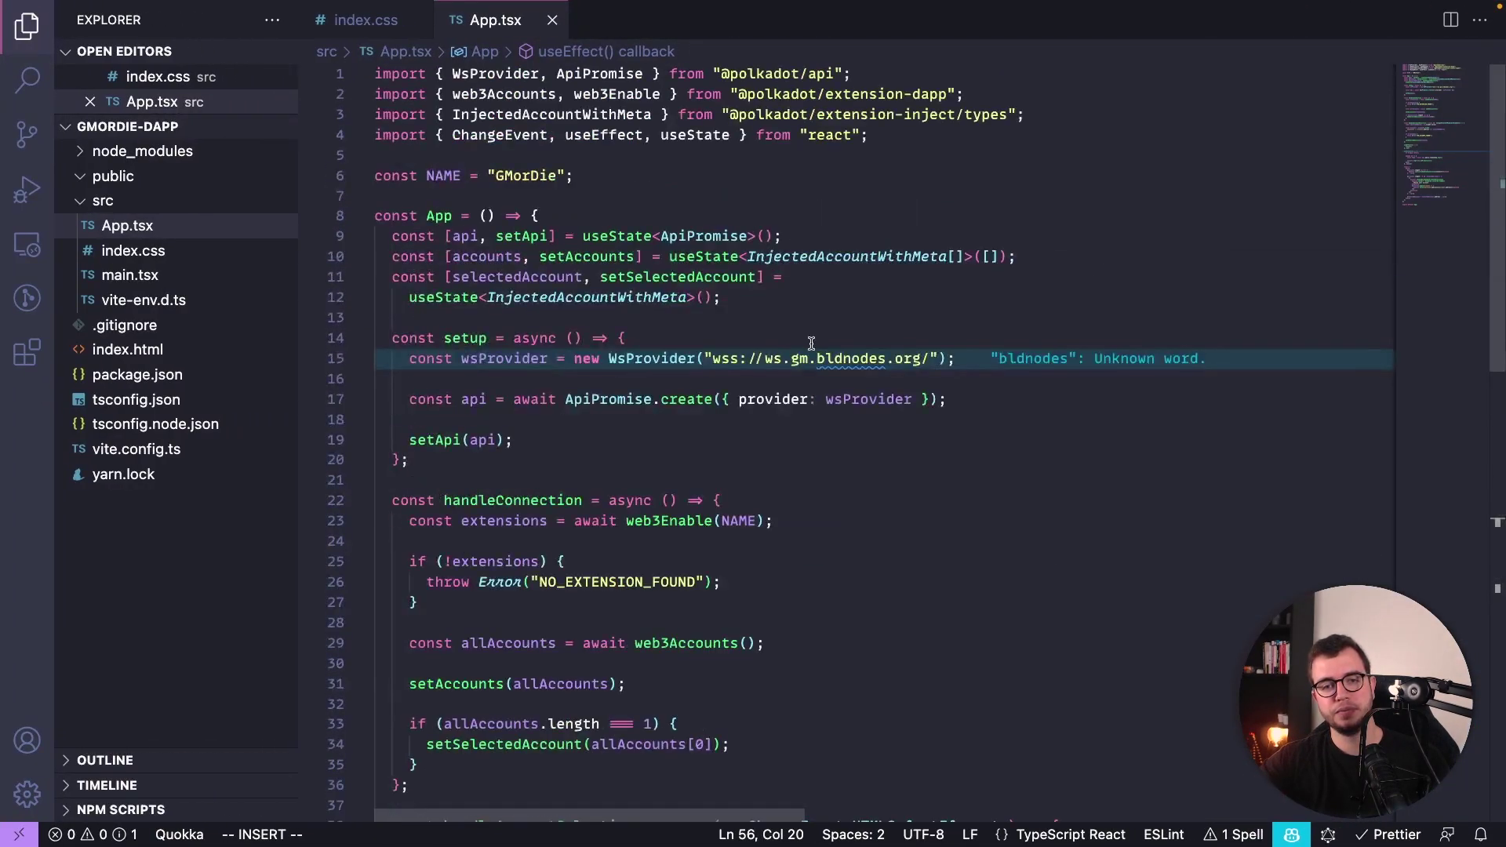
drag(713, 358, 933, 360)
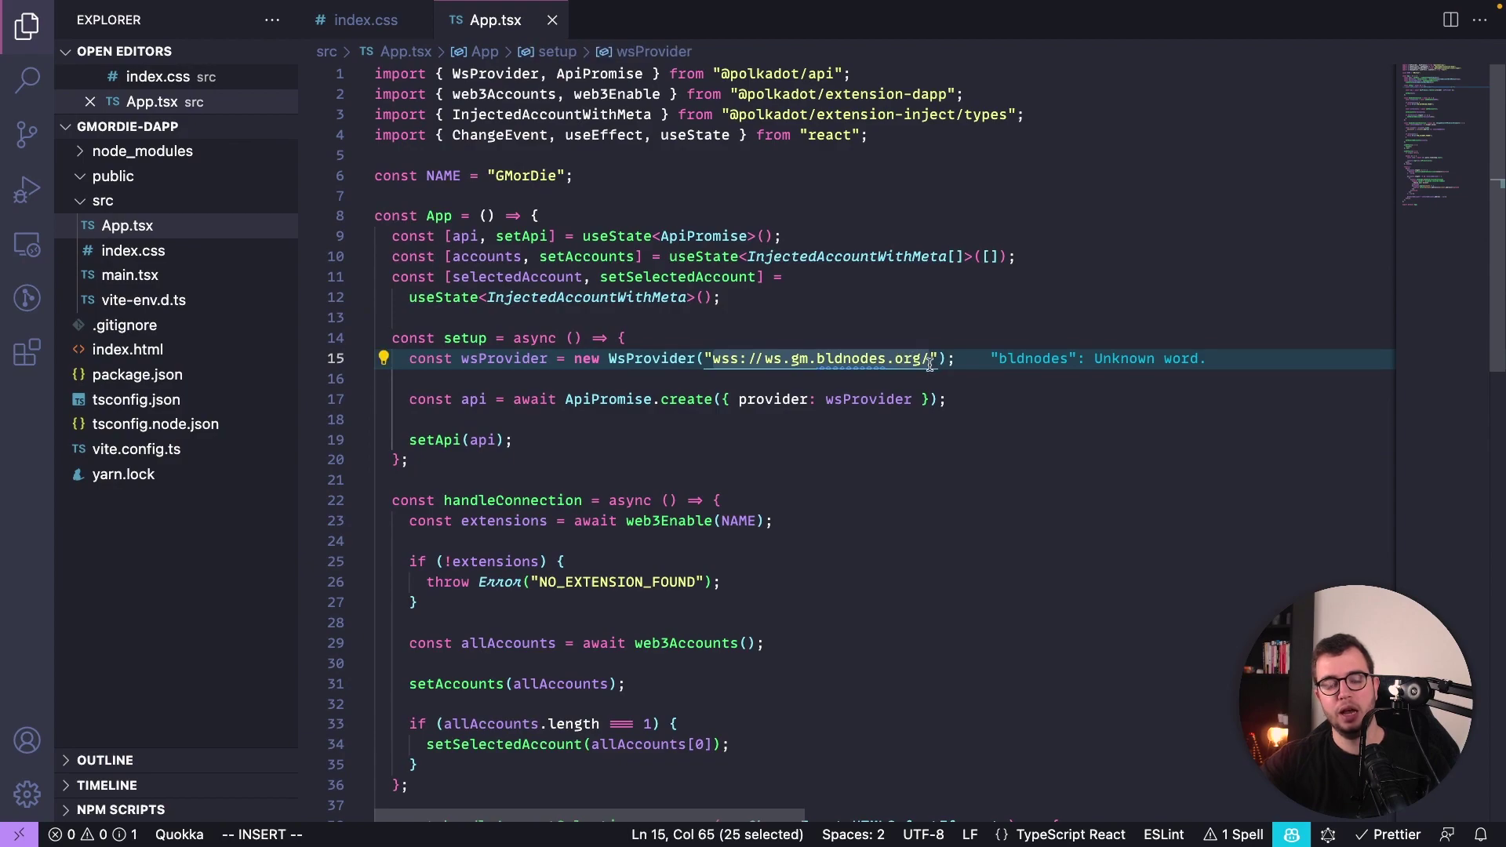
key(ctrl+Left)
key(ctrl+Left)
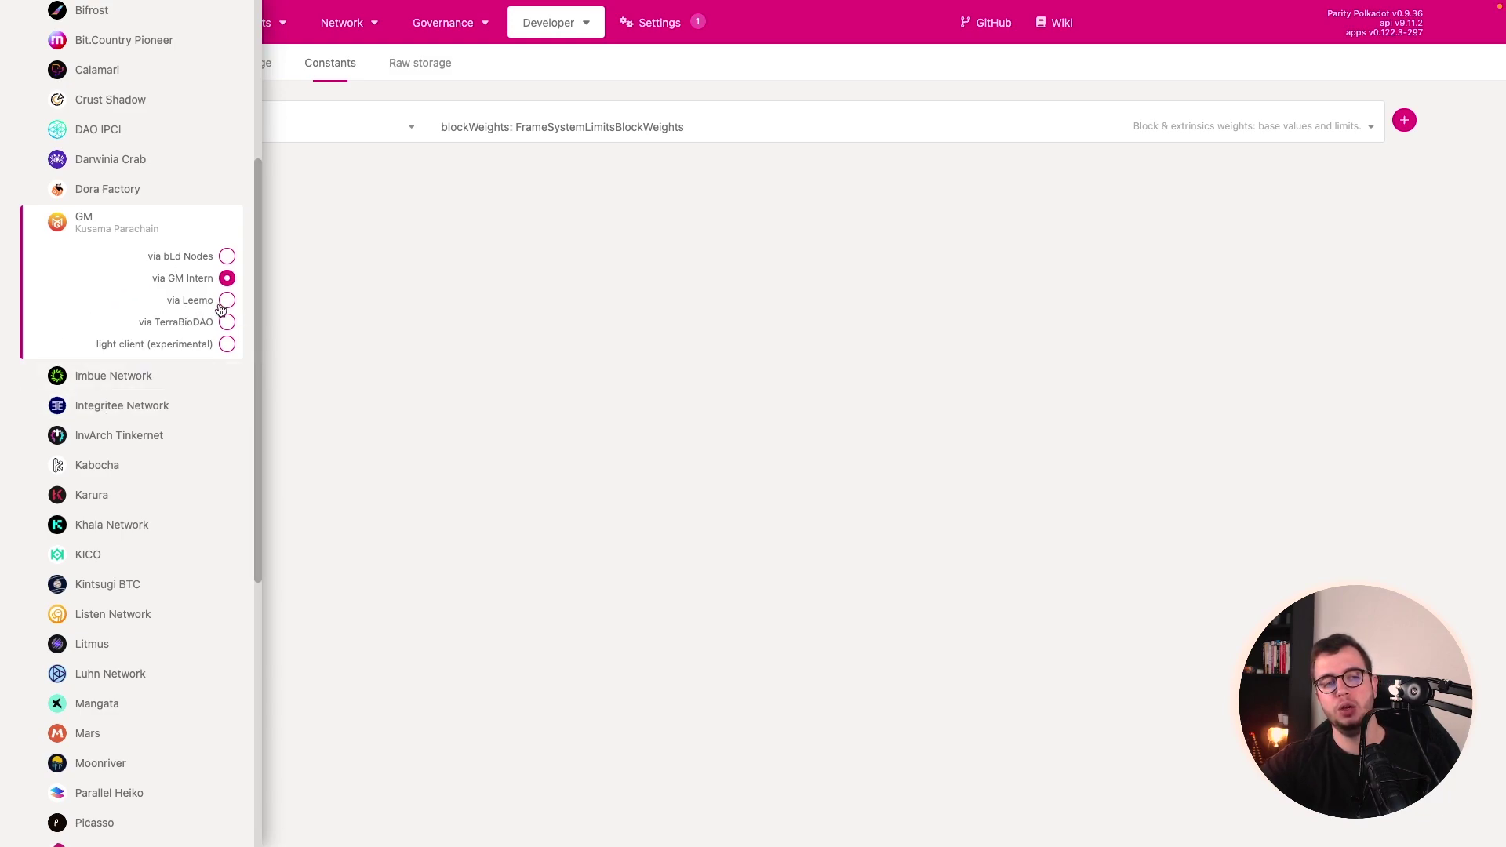
Connect Polkadot.js Apps to the GM parachain via bLd Nodes.
click(204, 263)
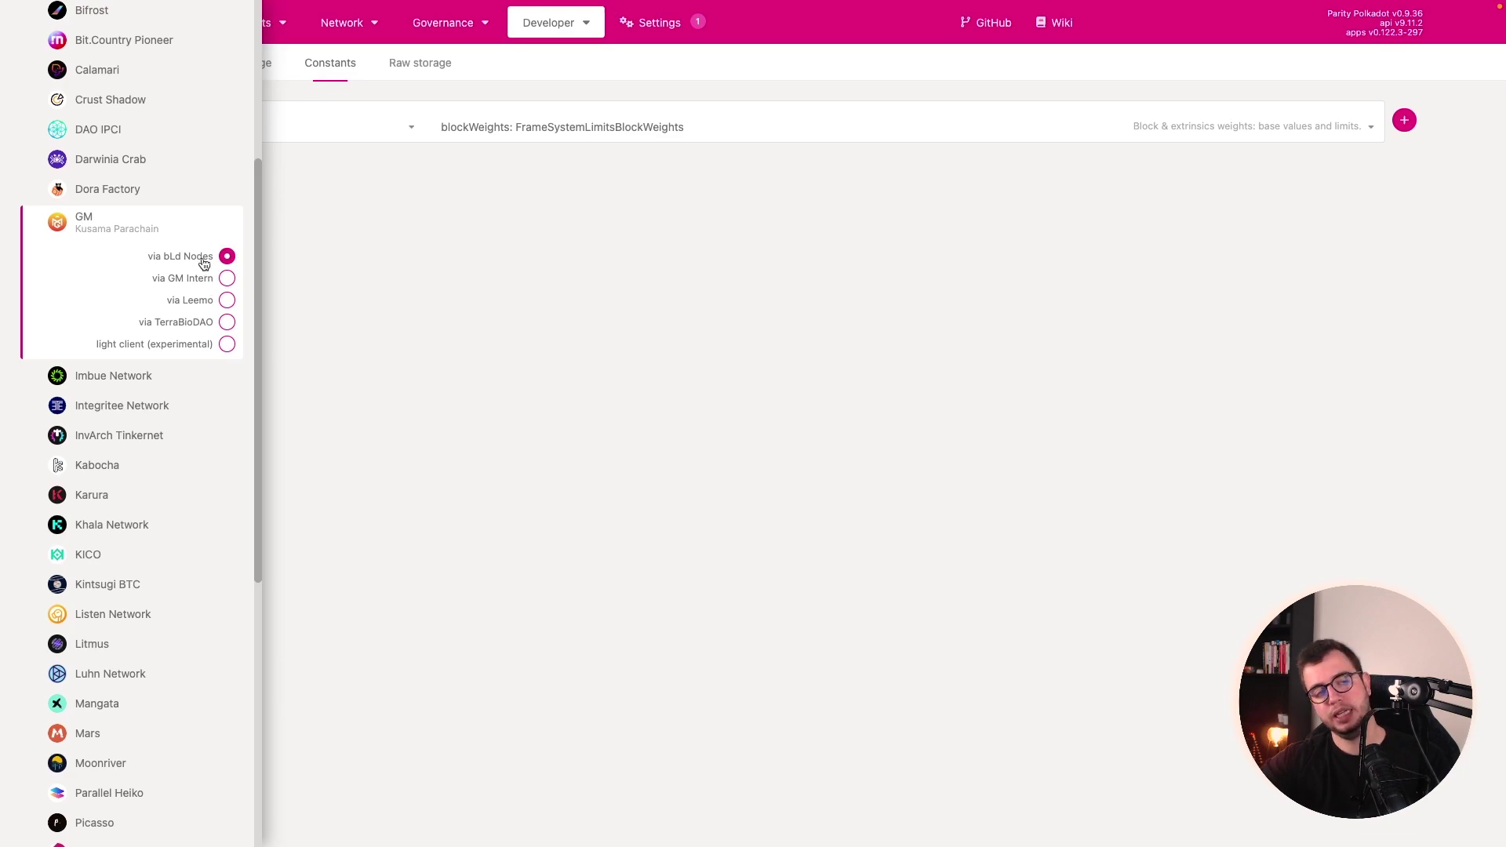
scroll(151, 208, up, 5)
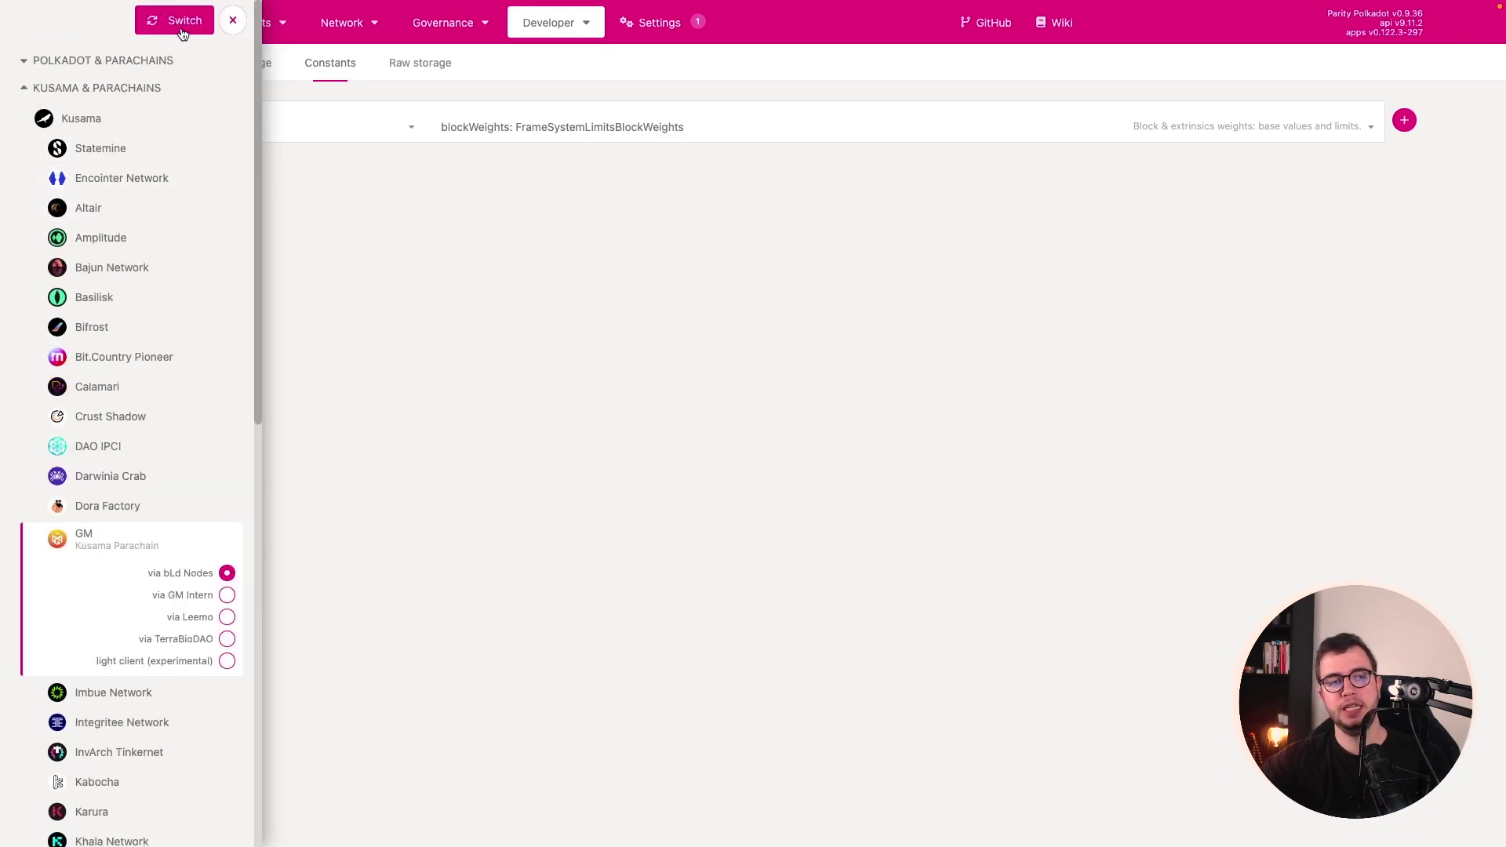
click(181, 24)
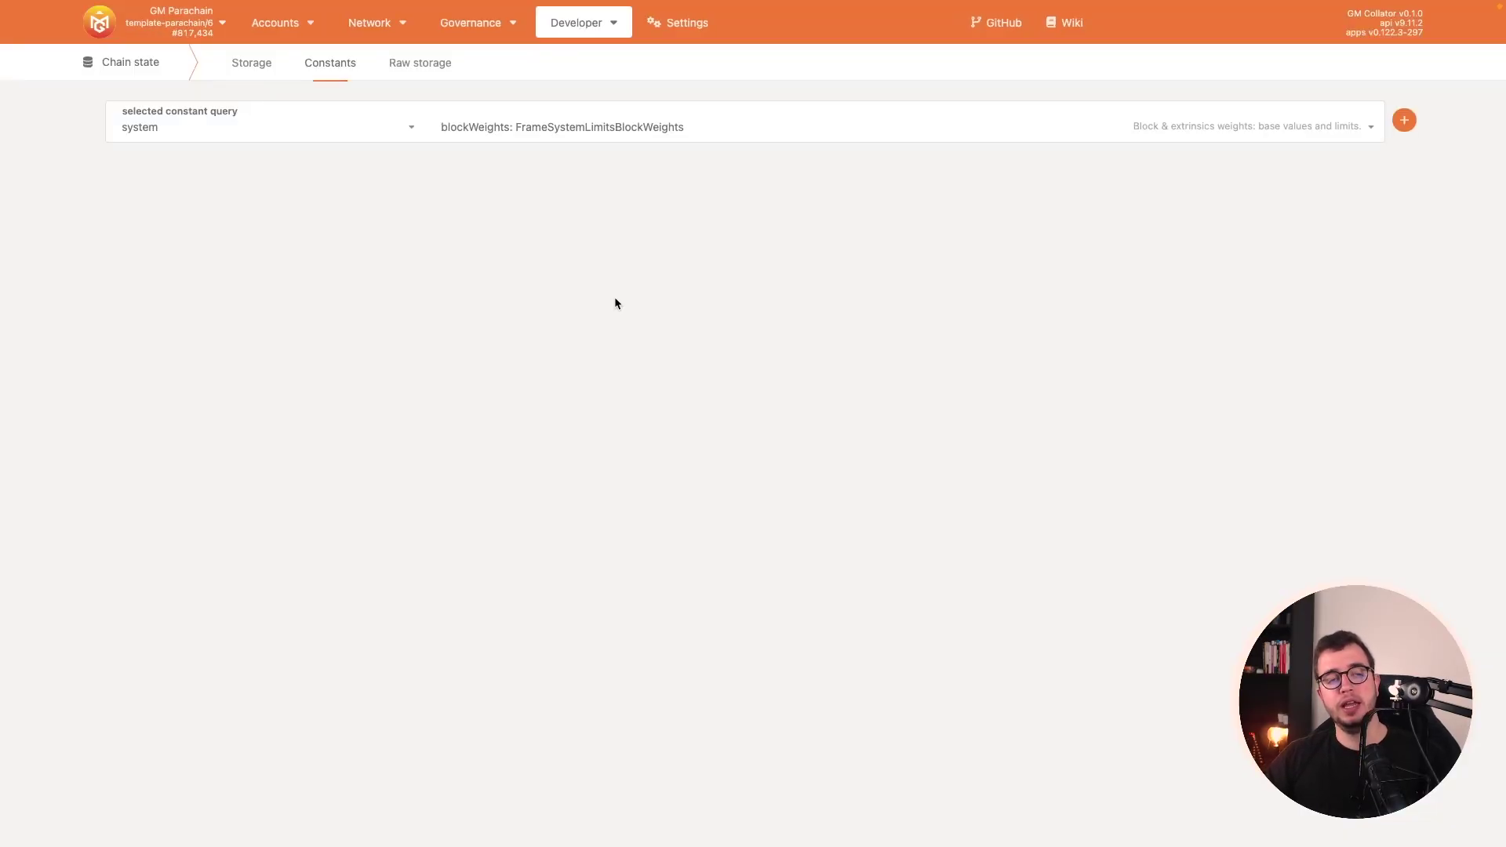
Open Network > Explorer and check the 9 s target block time.
mouse_move(369, 22)
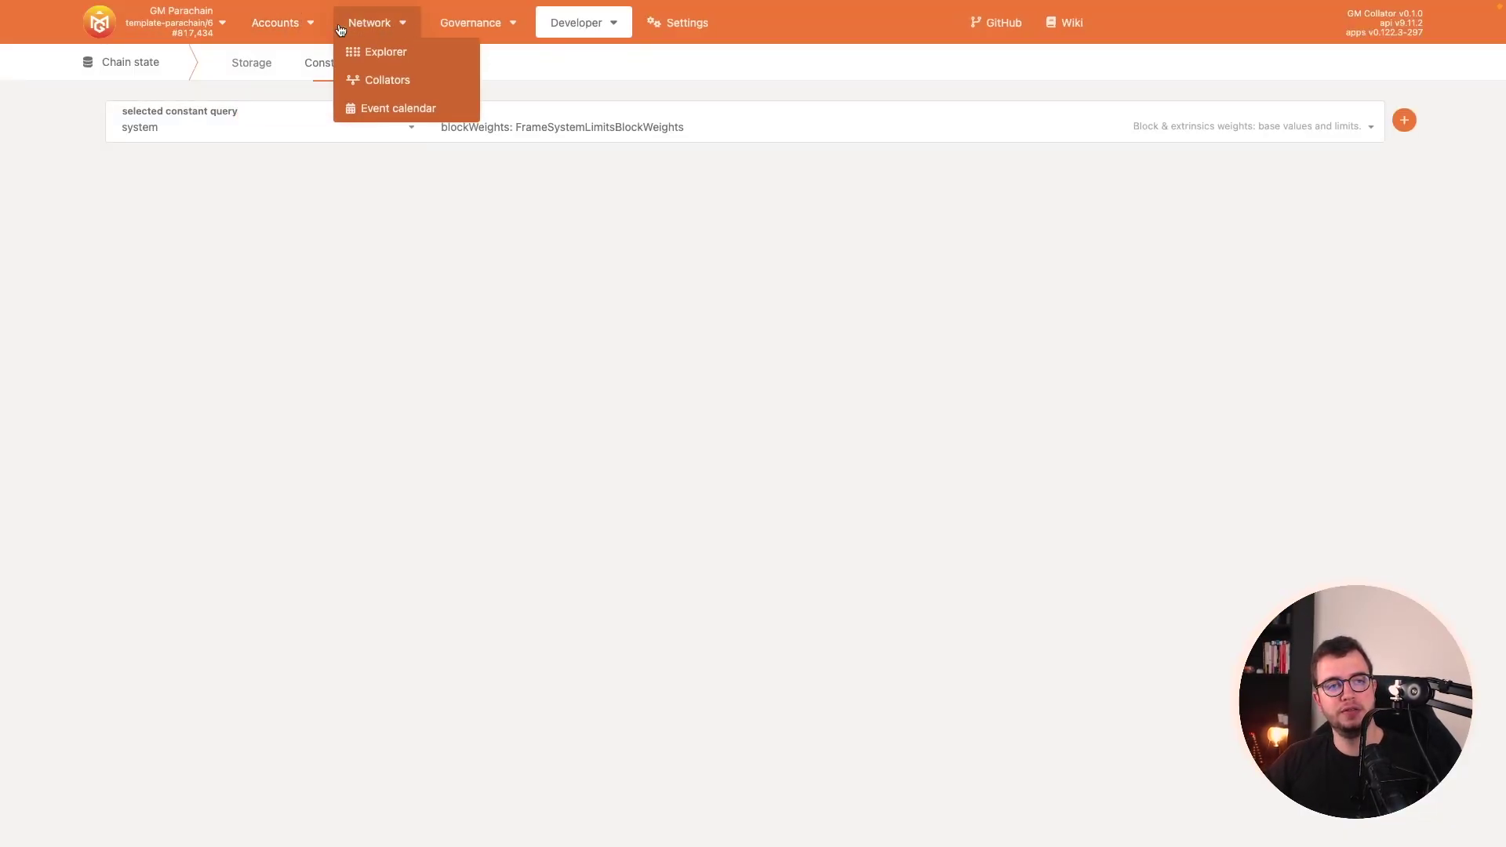
click(376, 50)
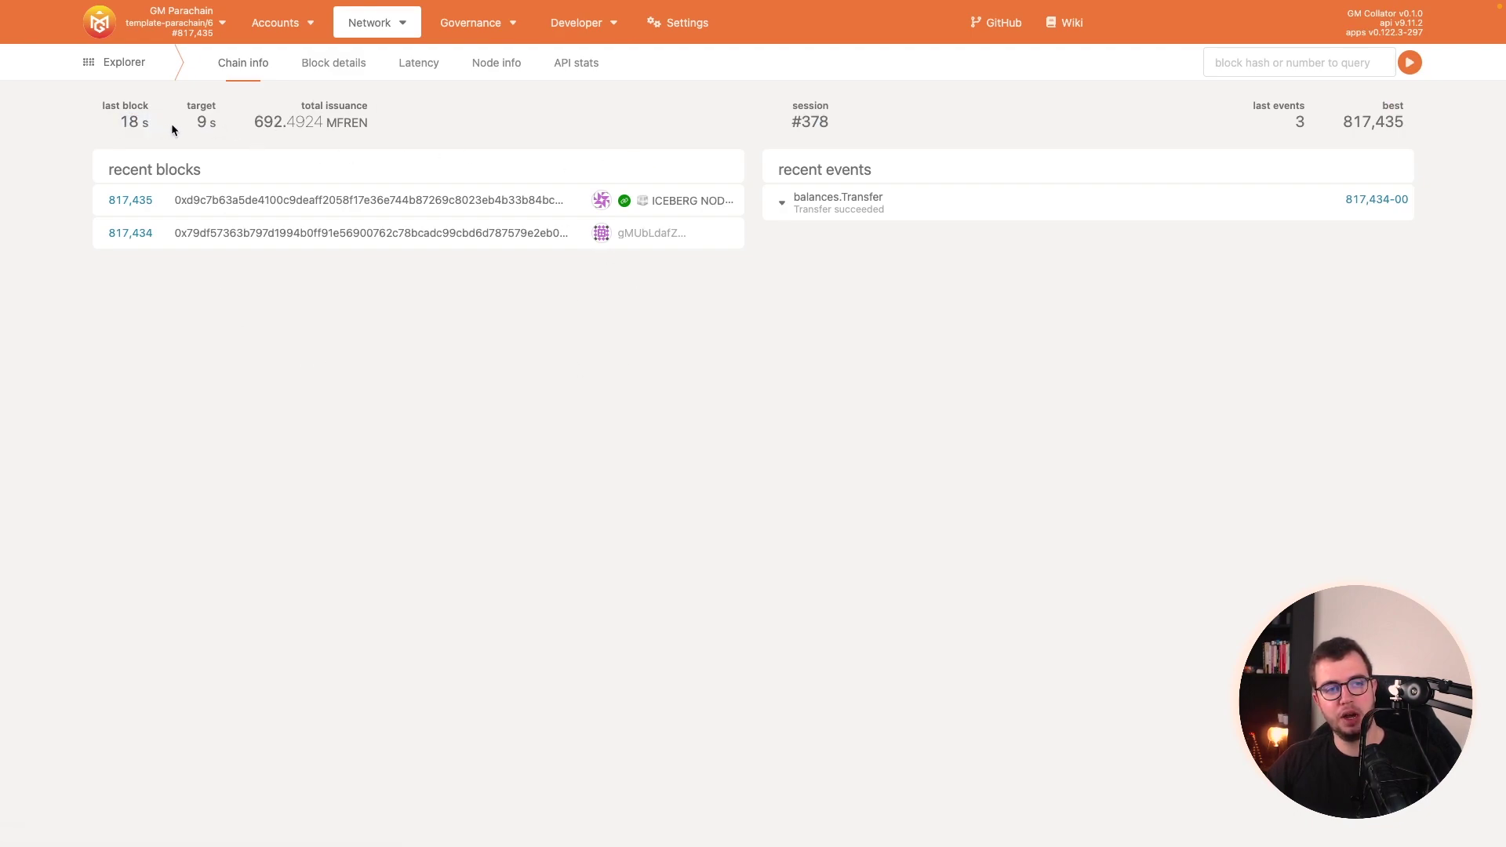
drag(171, 124, 276, 124)
click(216, 127)
click(379, 131)
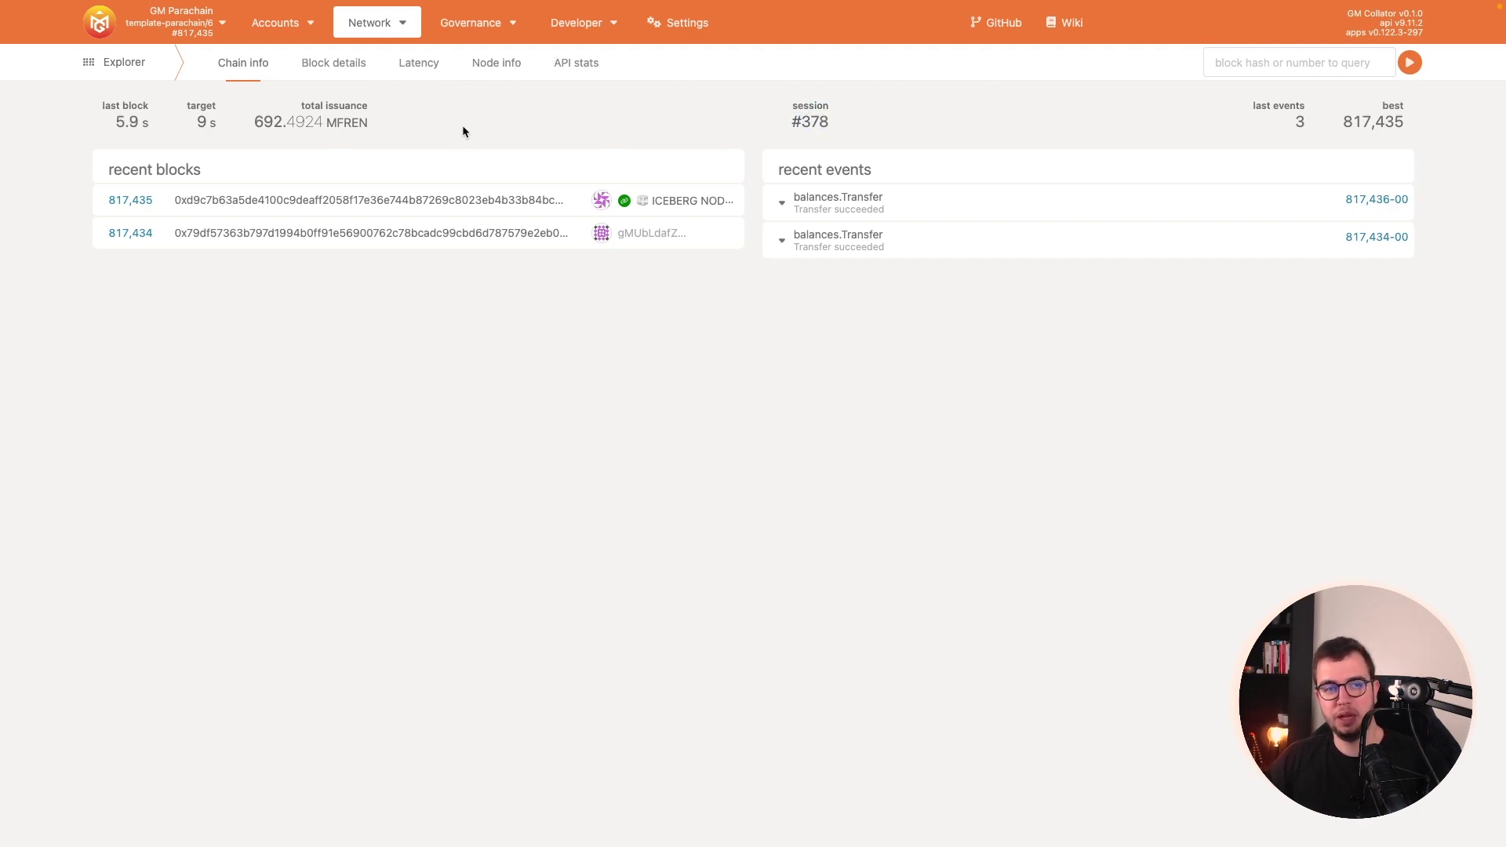
Open Chain state storage, then inspect the api.query.timestamp.now() call on line 60 of App.tsx.
mouse_move(580, 23)
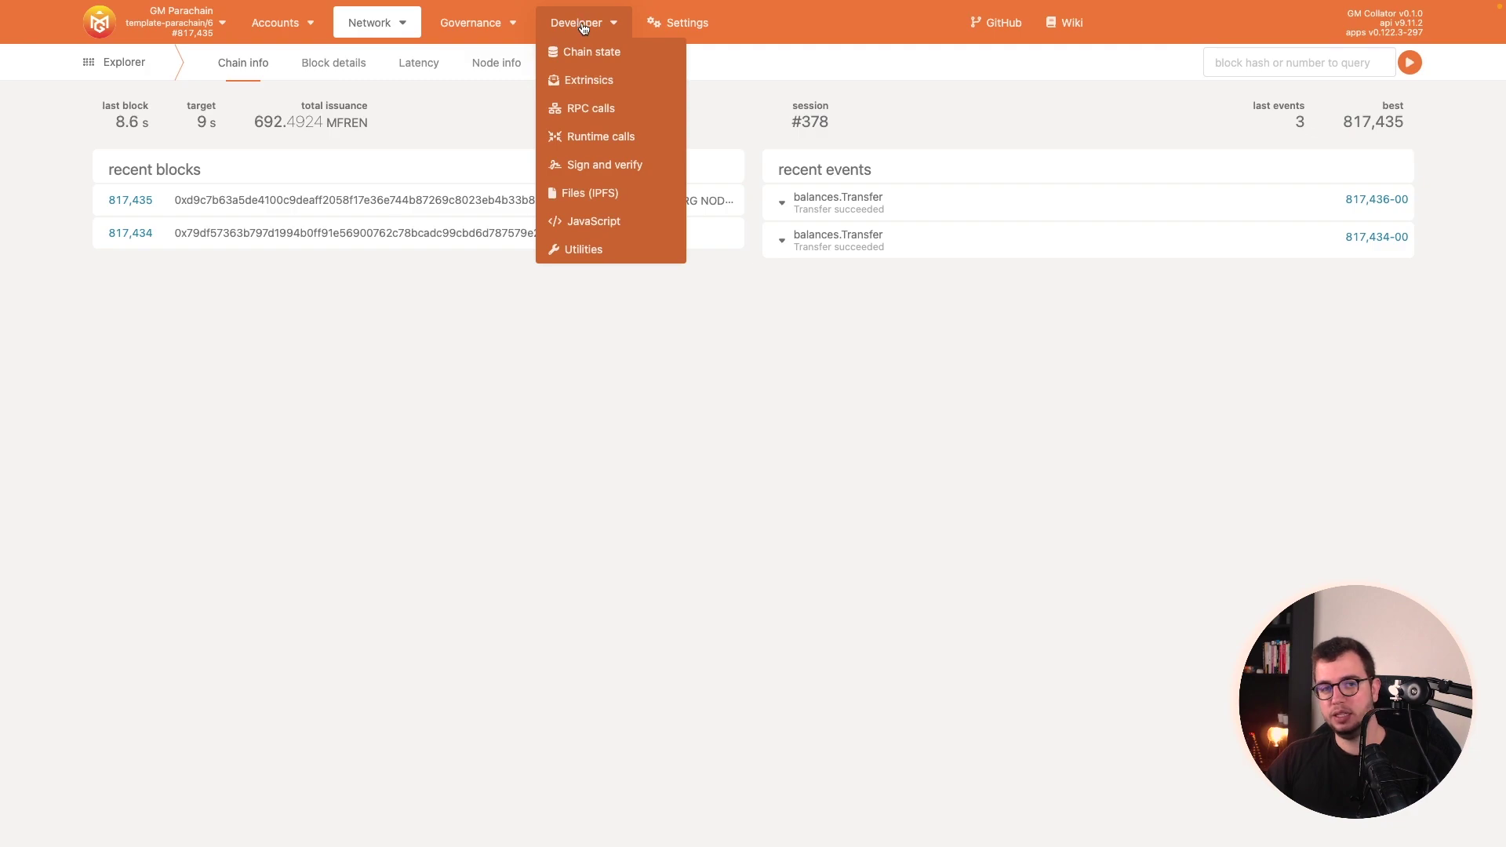
click(592, 53)
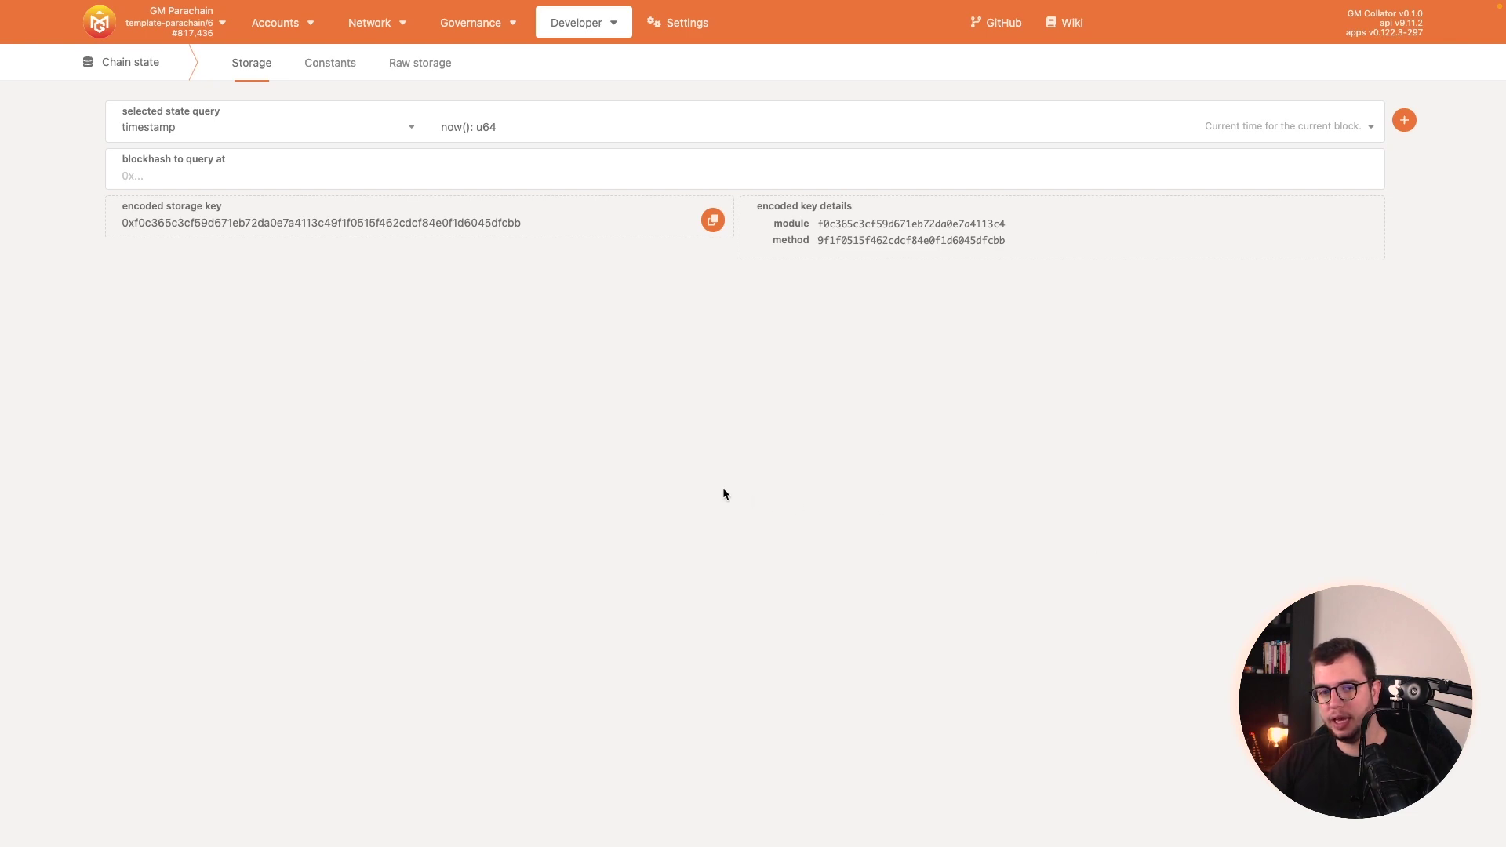
key(ctrl+Right)
key(ctrl+Right)
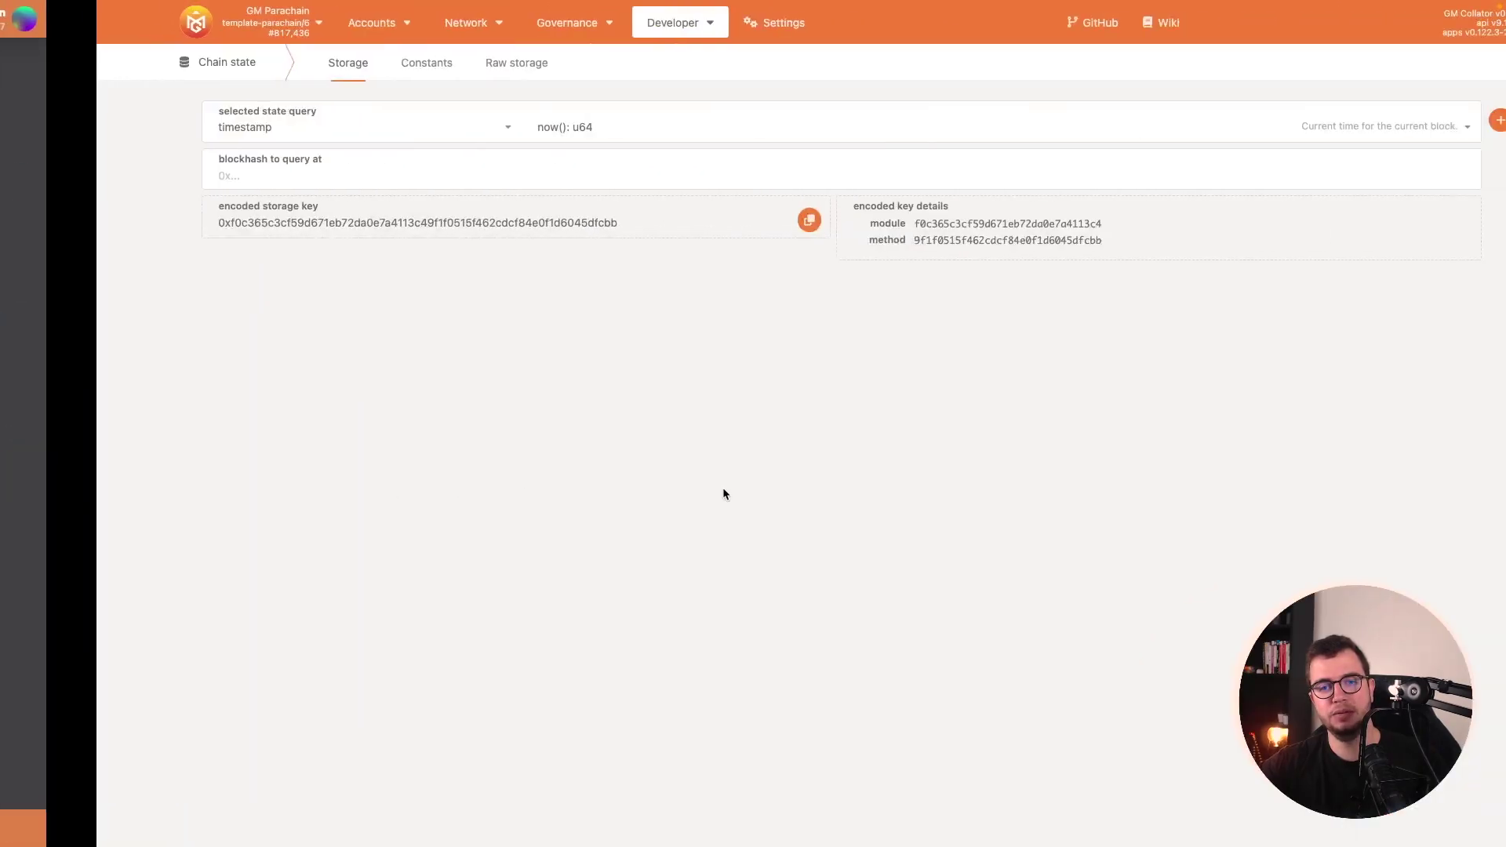
key(ctrl+Right)
key(ctrl+Right)
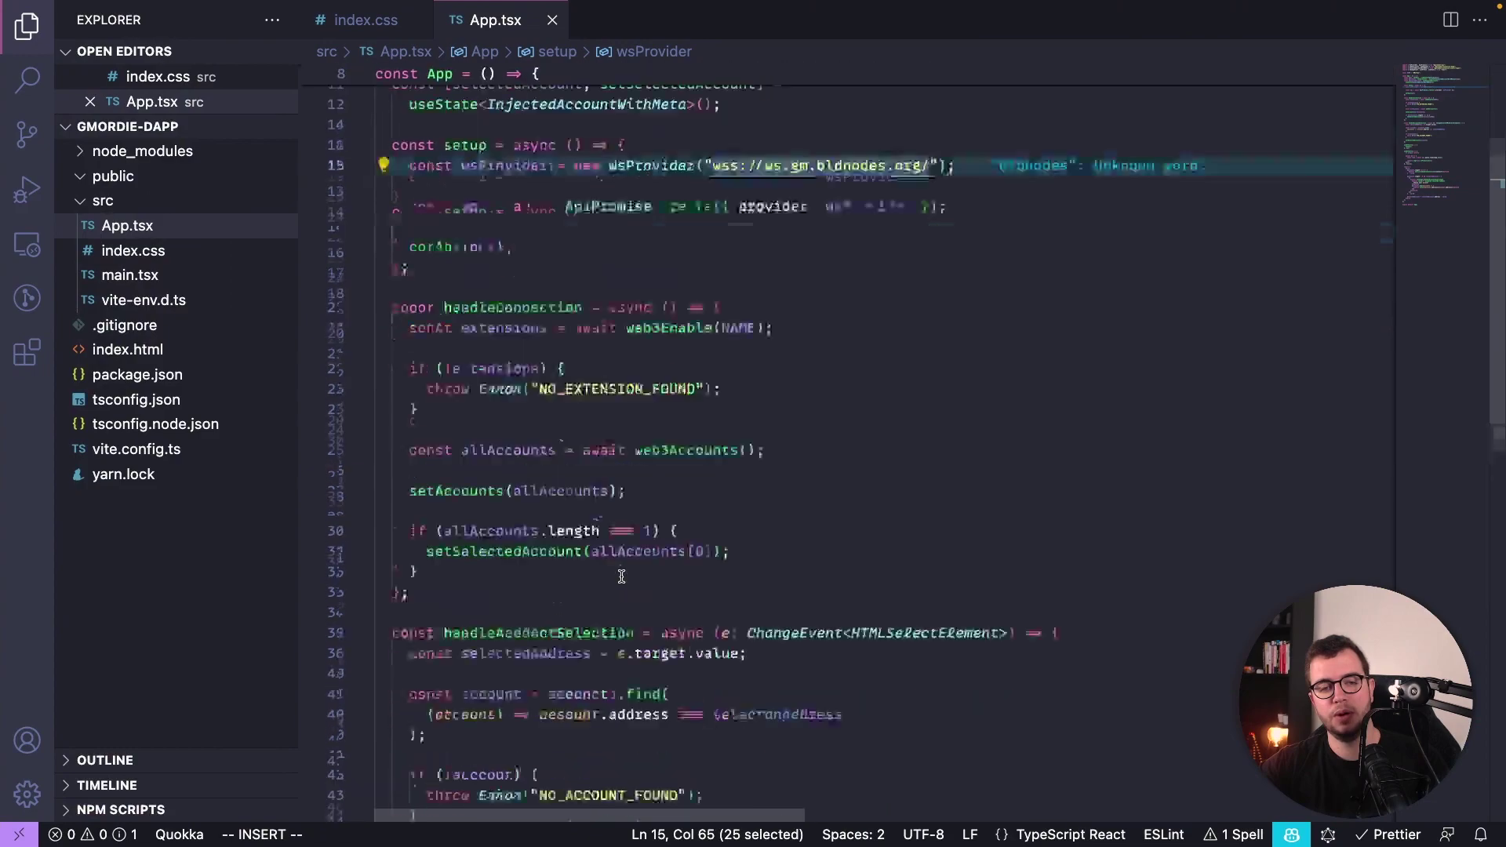
scroll(621, 576, down, 10)
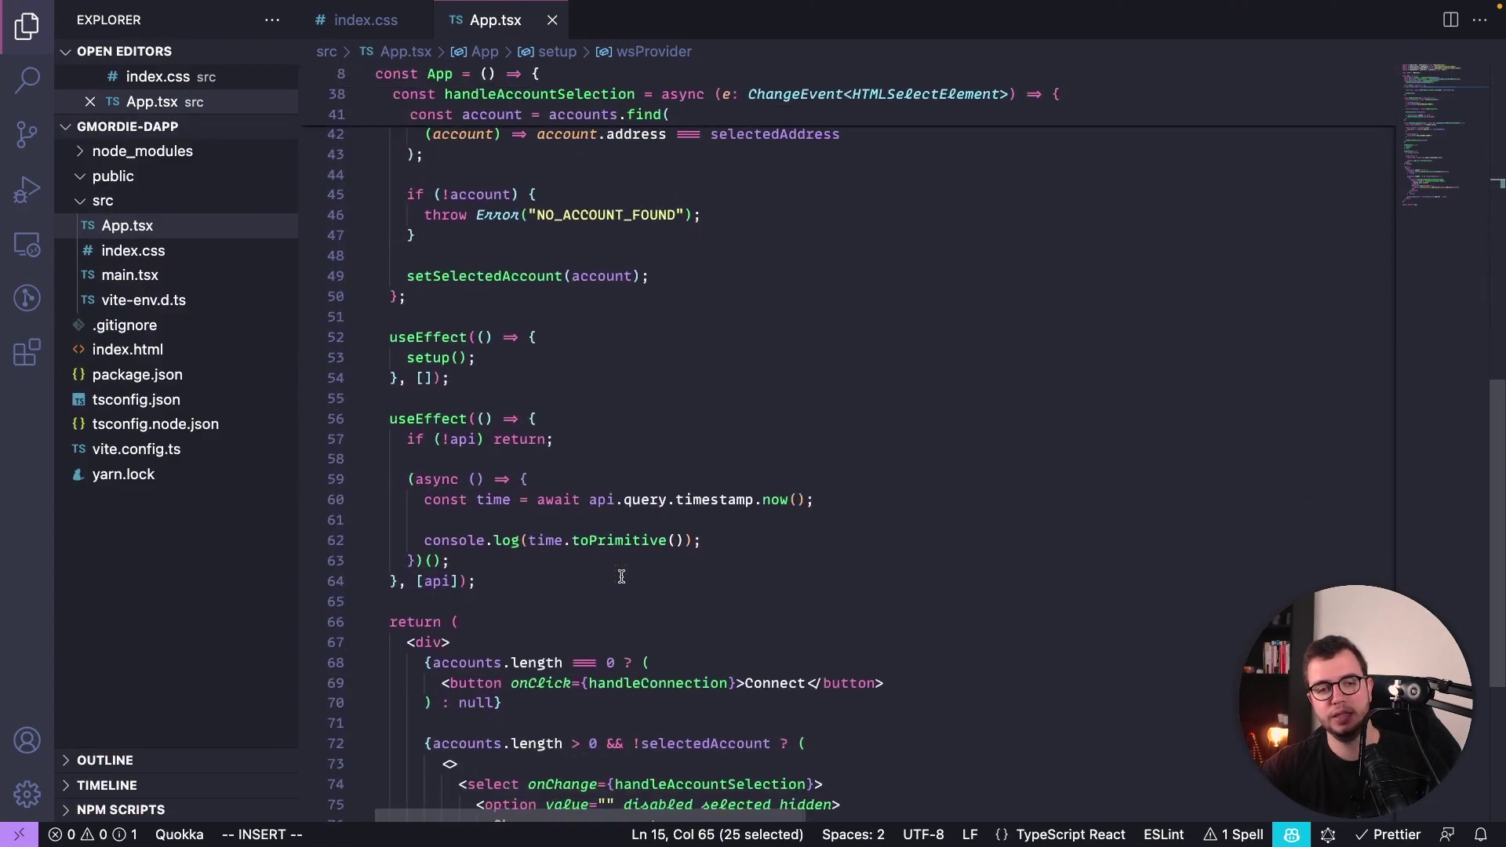
double_click(594, 500)
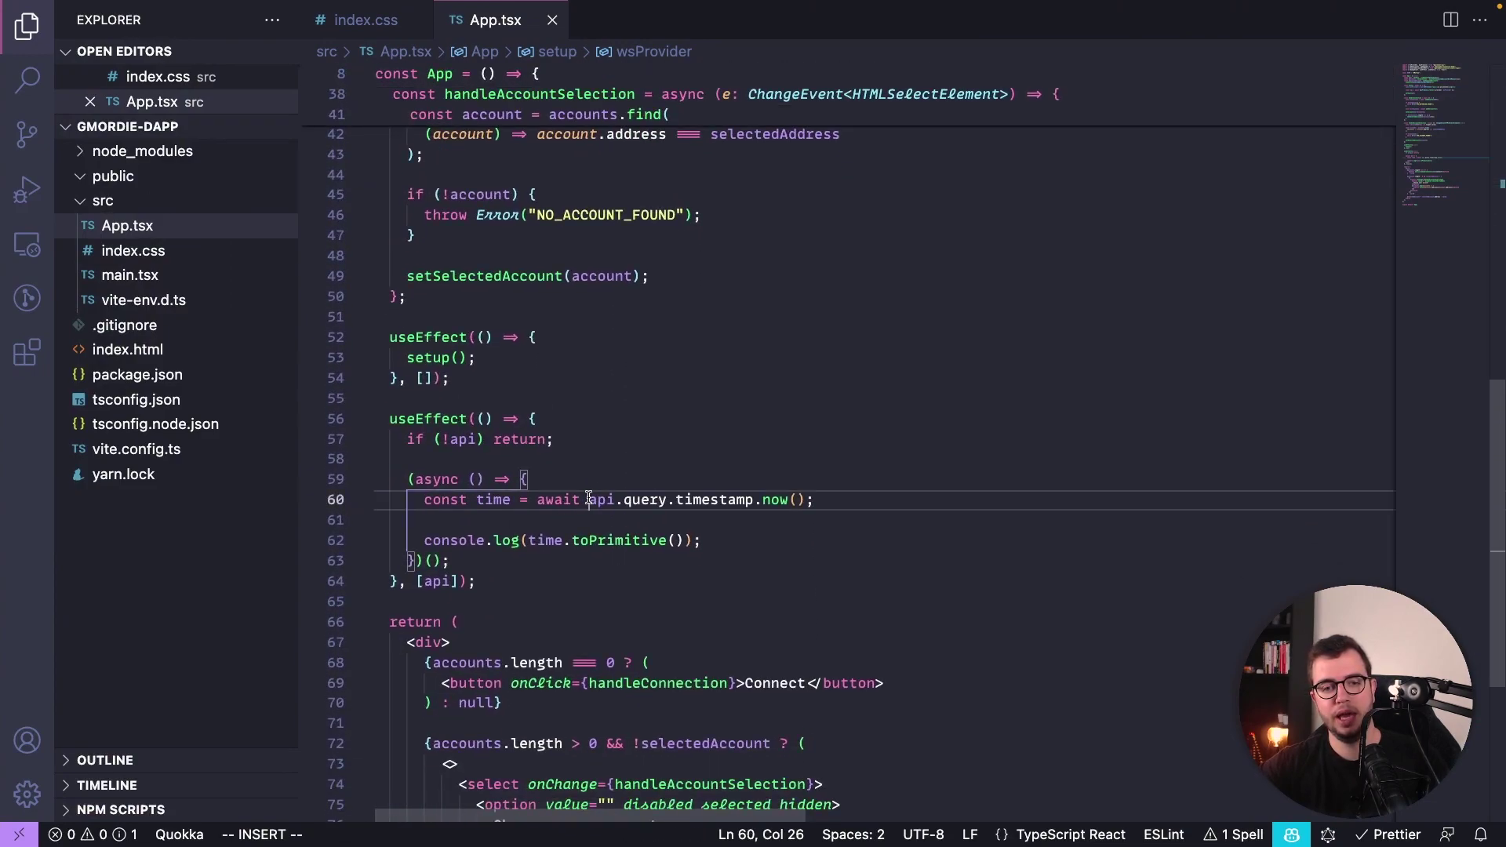
double_click(645, 499)
click(773, 502)
double_click(775, 502)
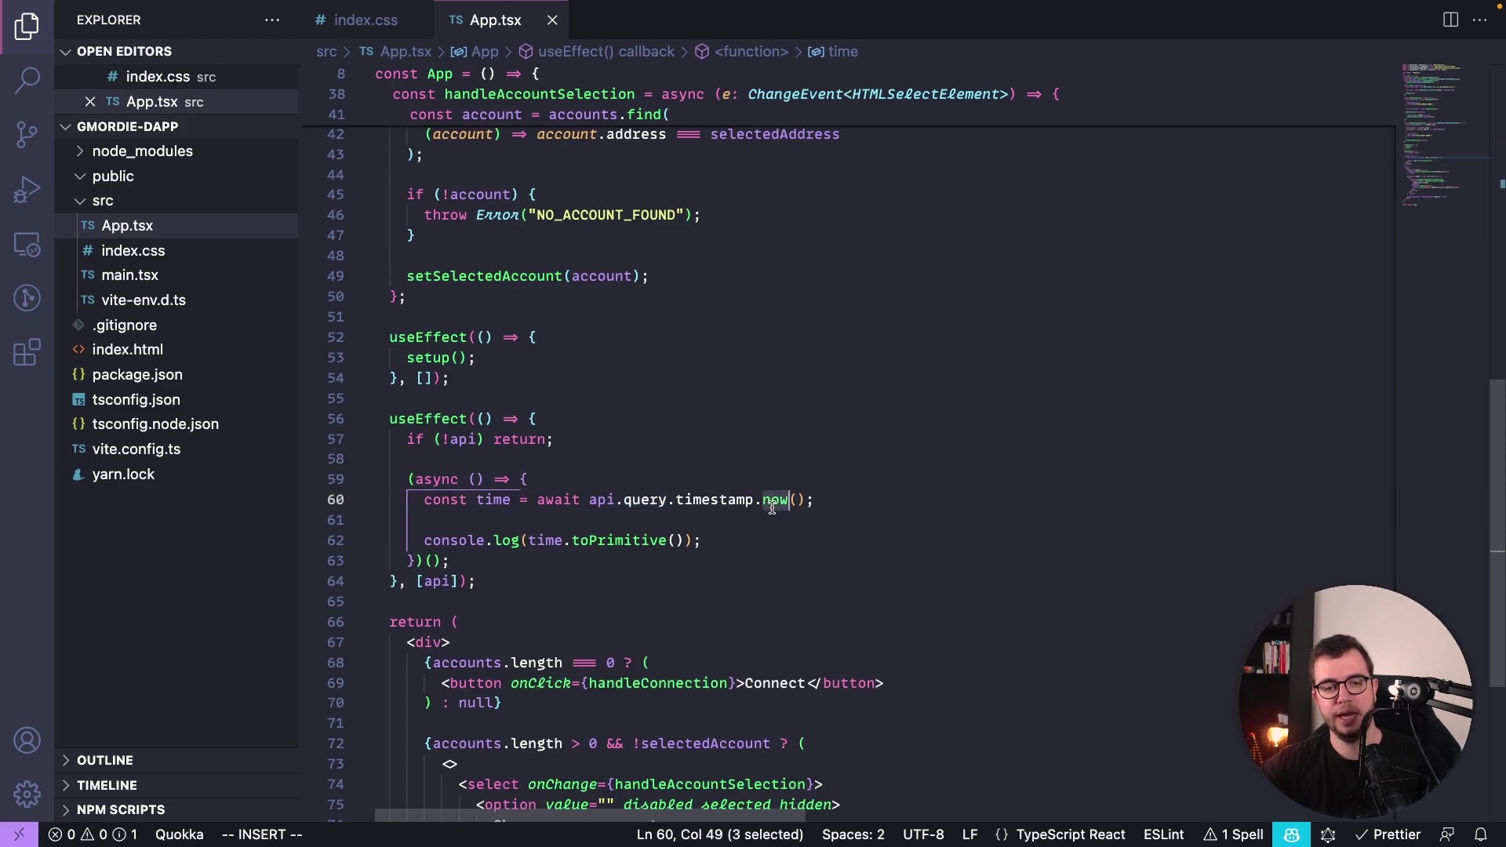
Query timestamp.now (1,673,809,452,343) and compare it with the console-logged timestamp.
key(ctrl+Left)
key(ctrl+Left)
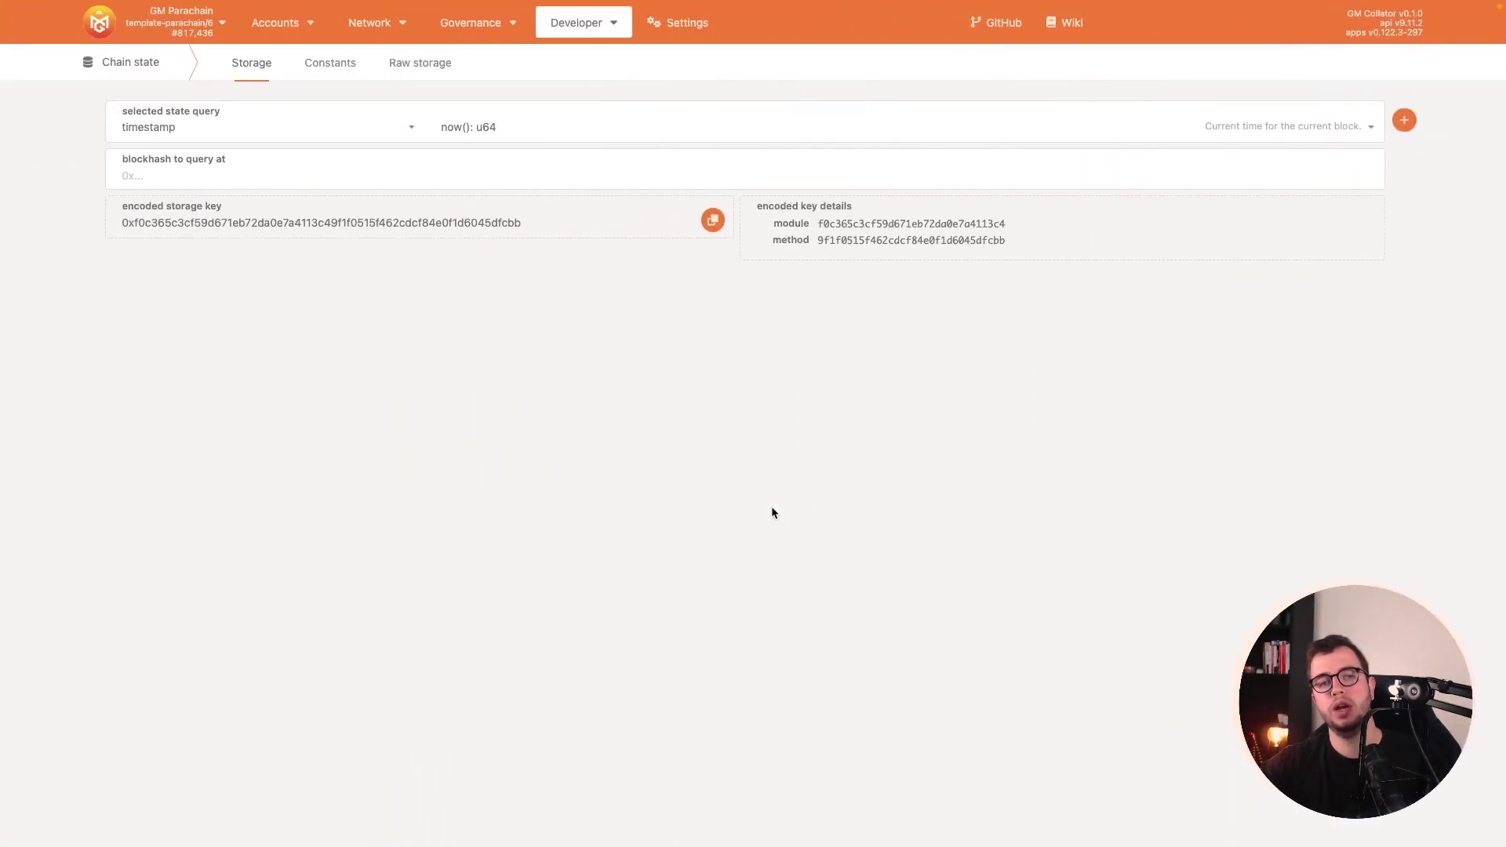
click(1405, 120)
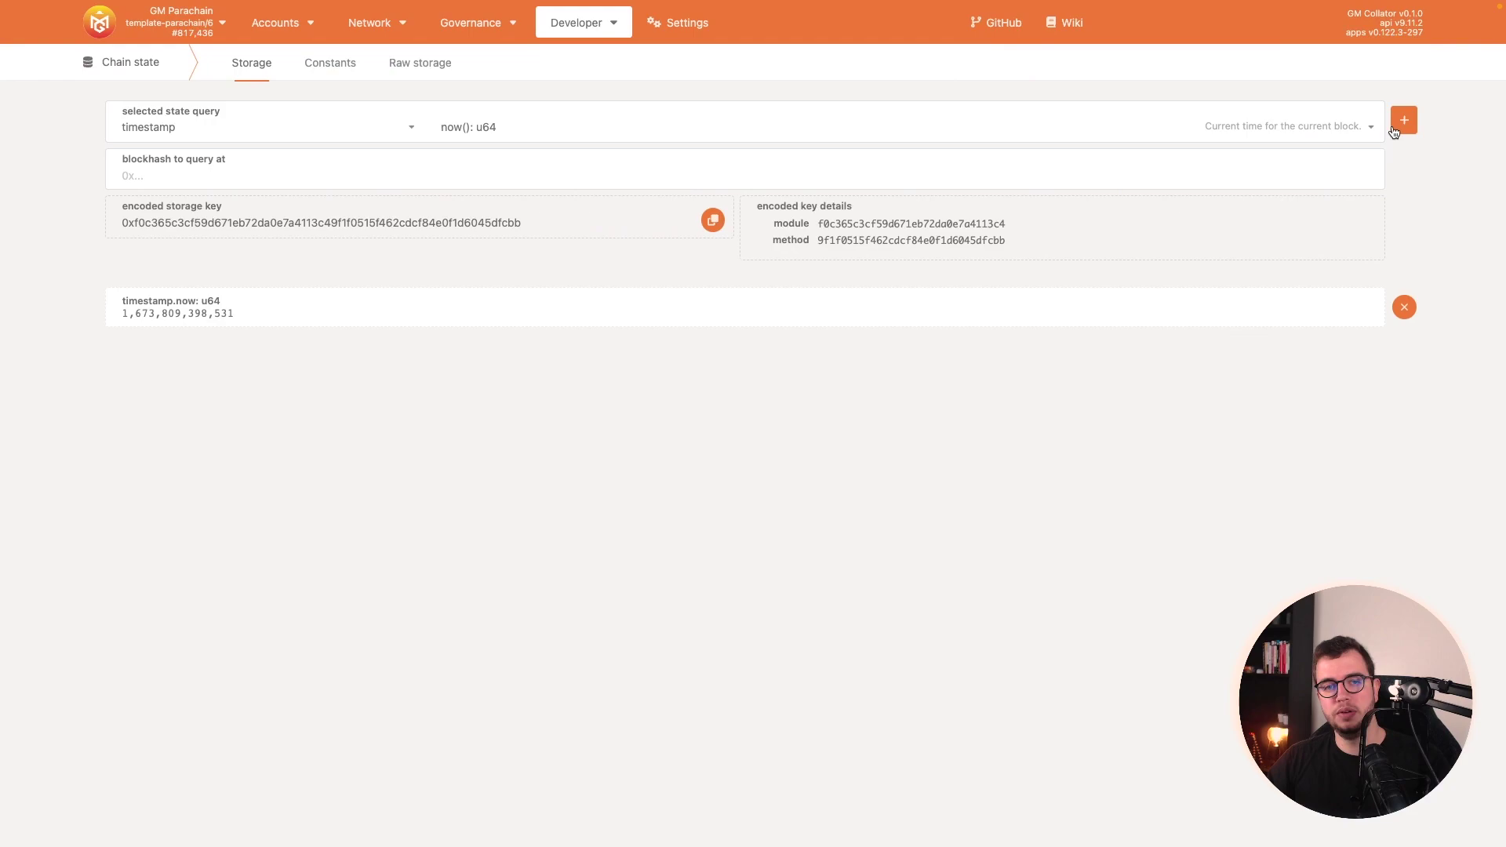
drag(118, 314, 246, 322)
key(ctrl+Right)
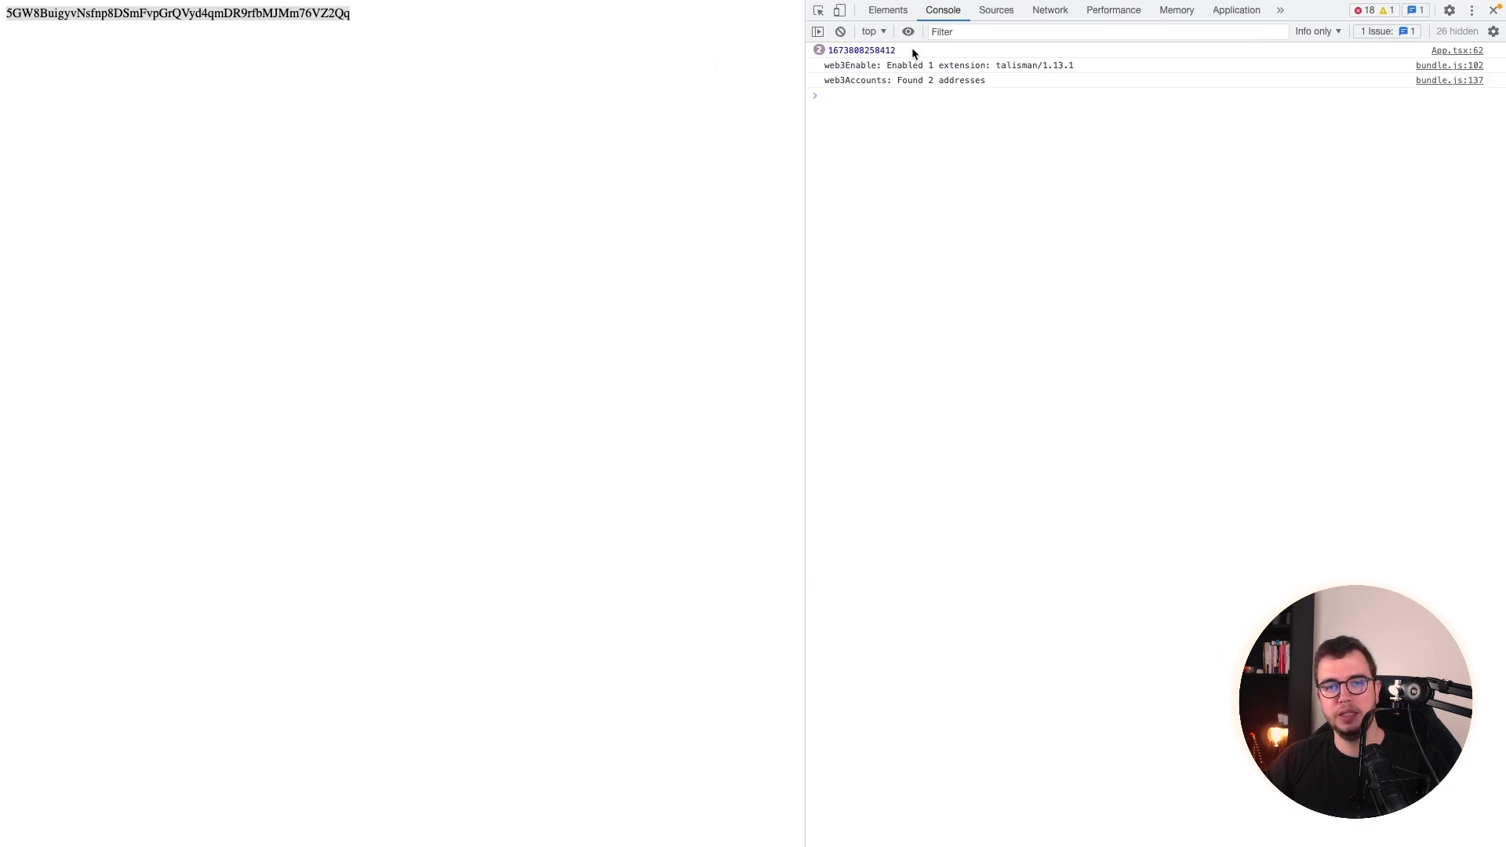
drag(911, 51, 839, 59)
key(ctrl+Left)
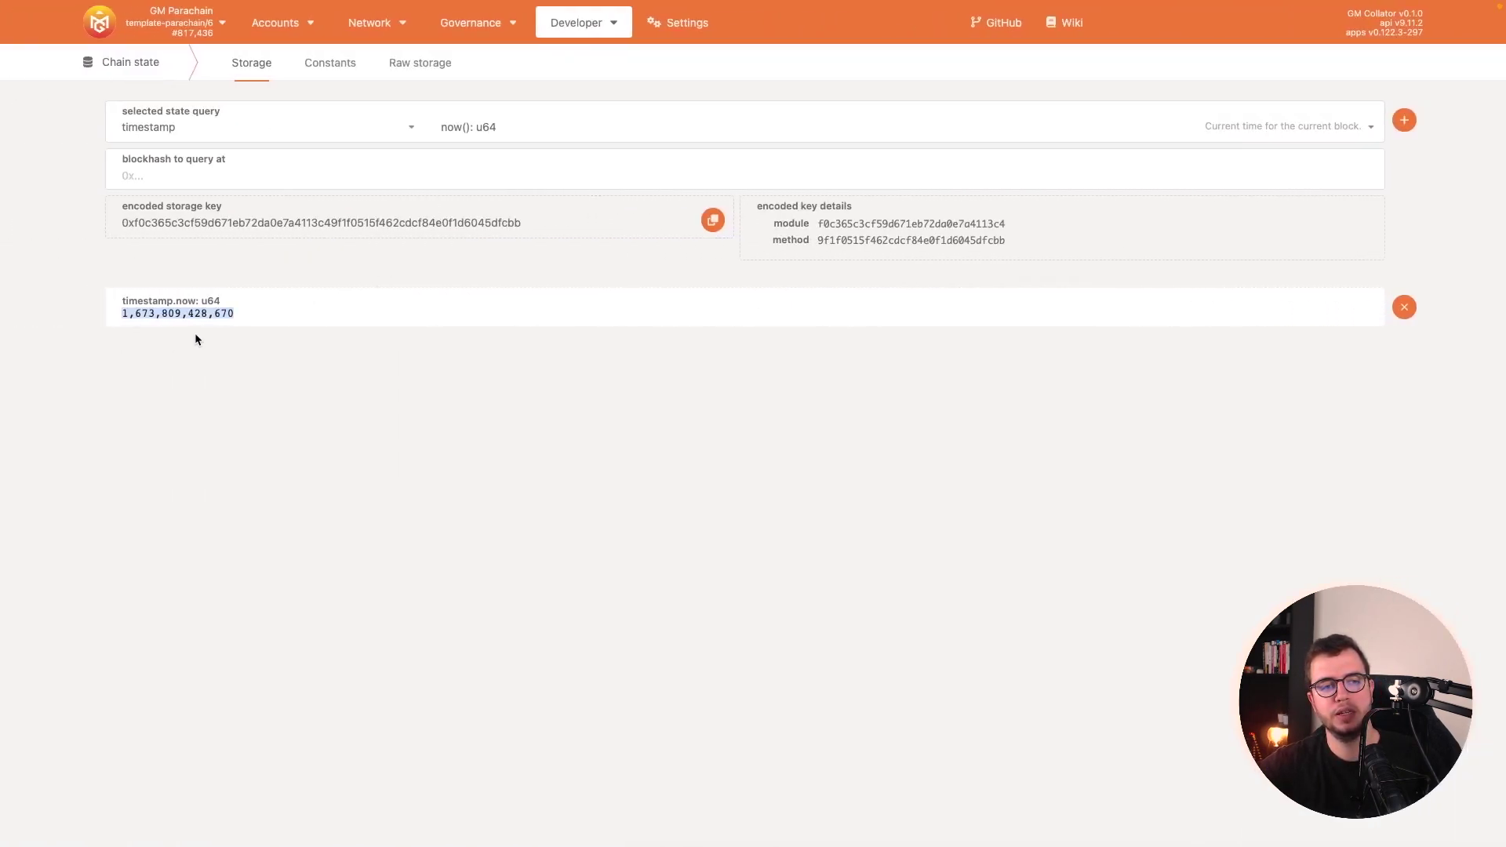
key(ctrl+Right)
key(ctrl+Left)
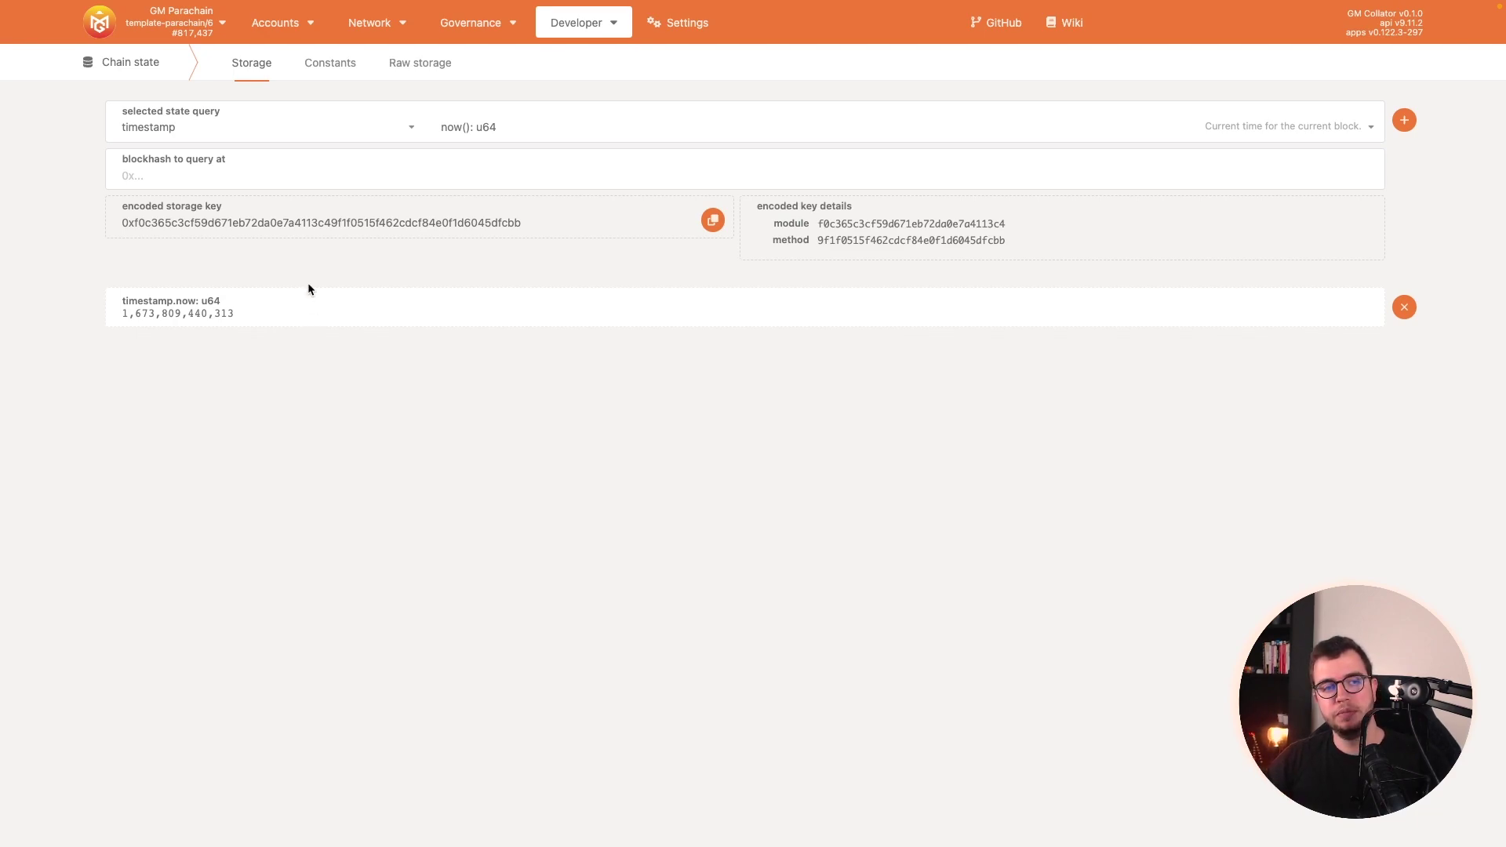
click(330, 64)
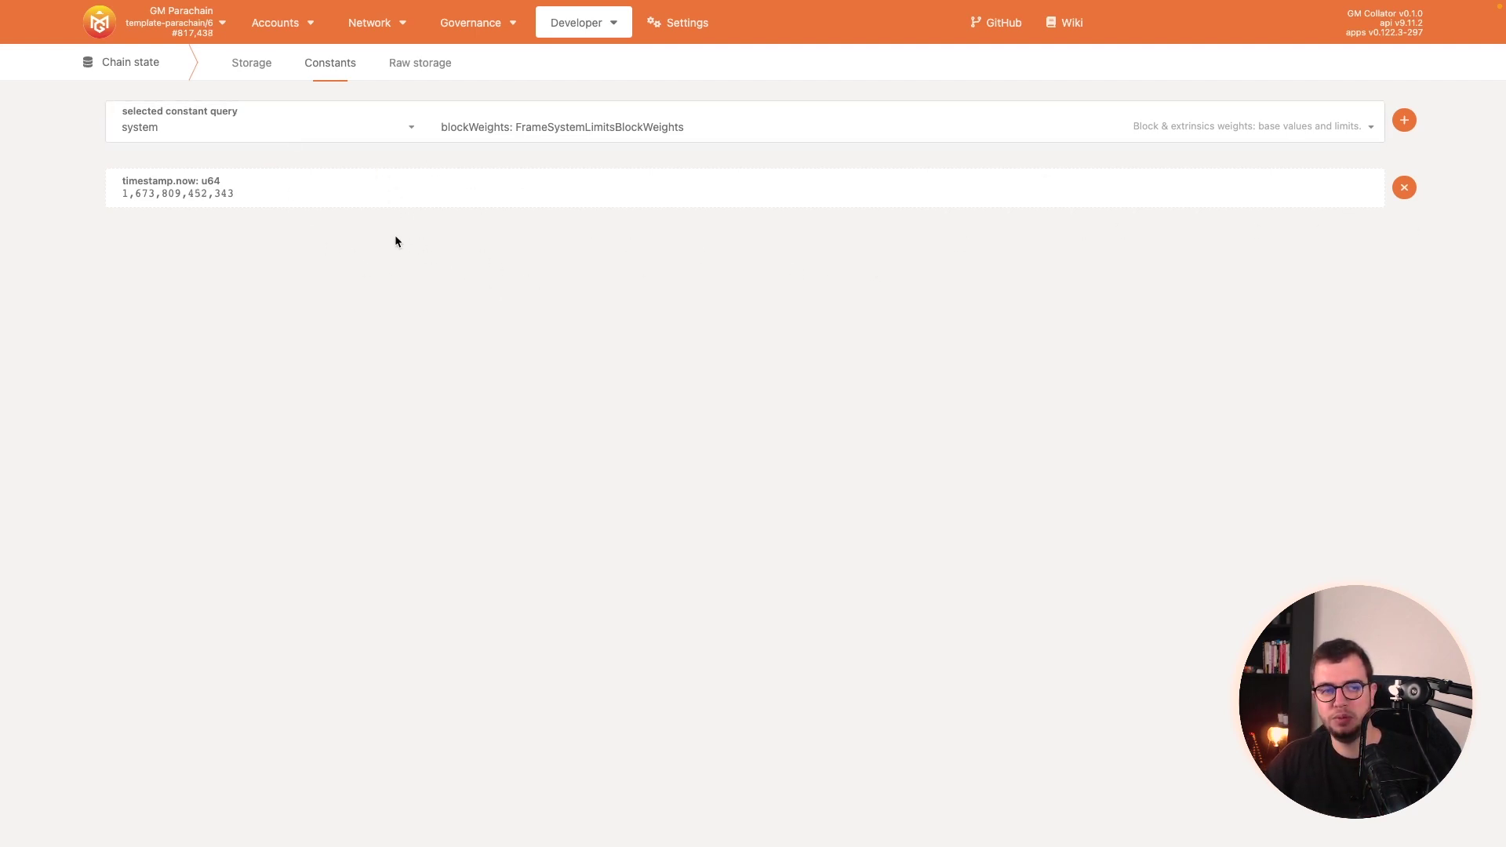
Query the currencies periodLength constant, which returns 690.
click(286, 130)
click(269, 244)
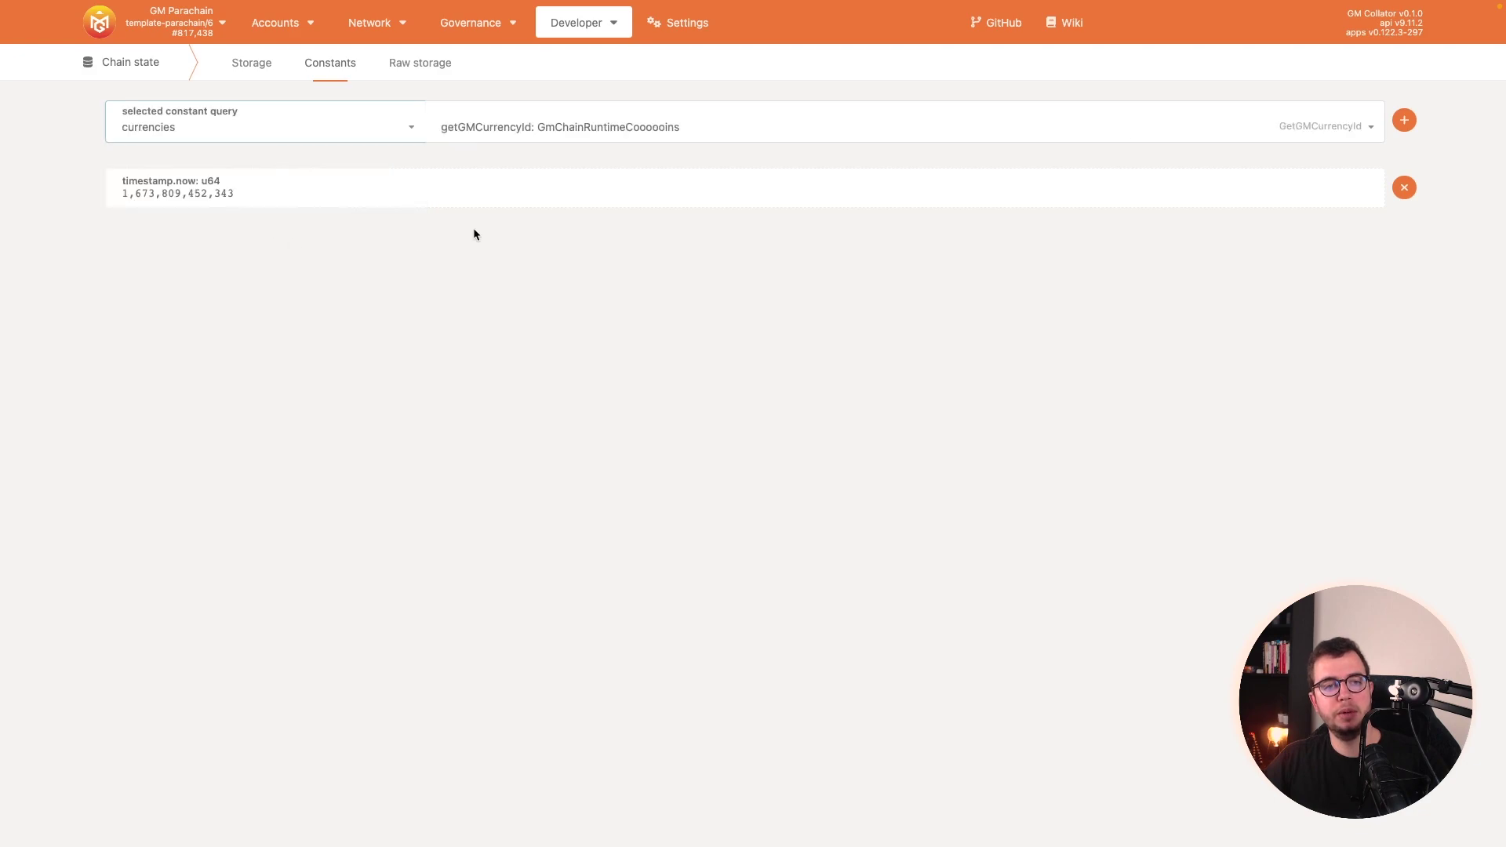
click(518, 127)
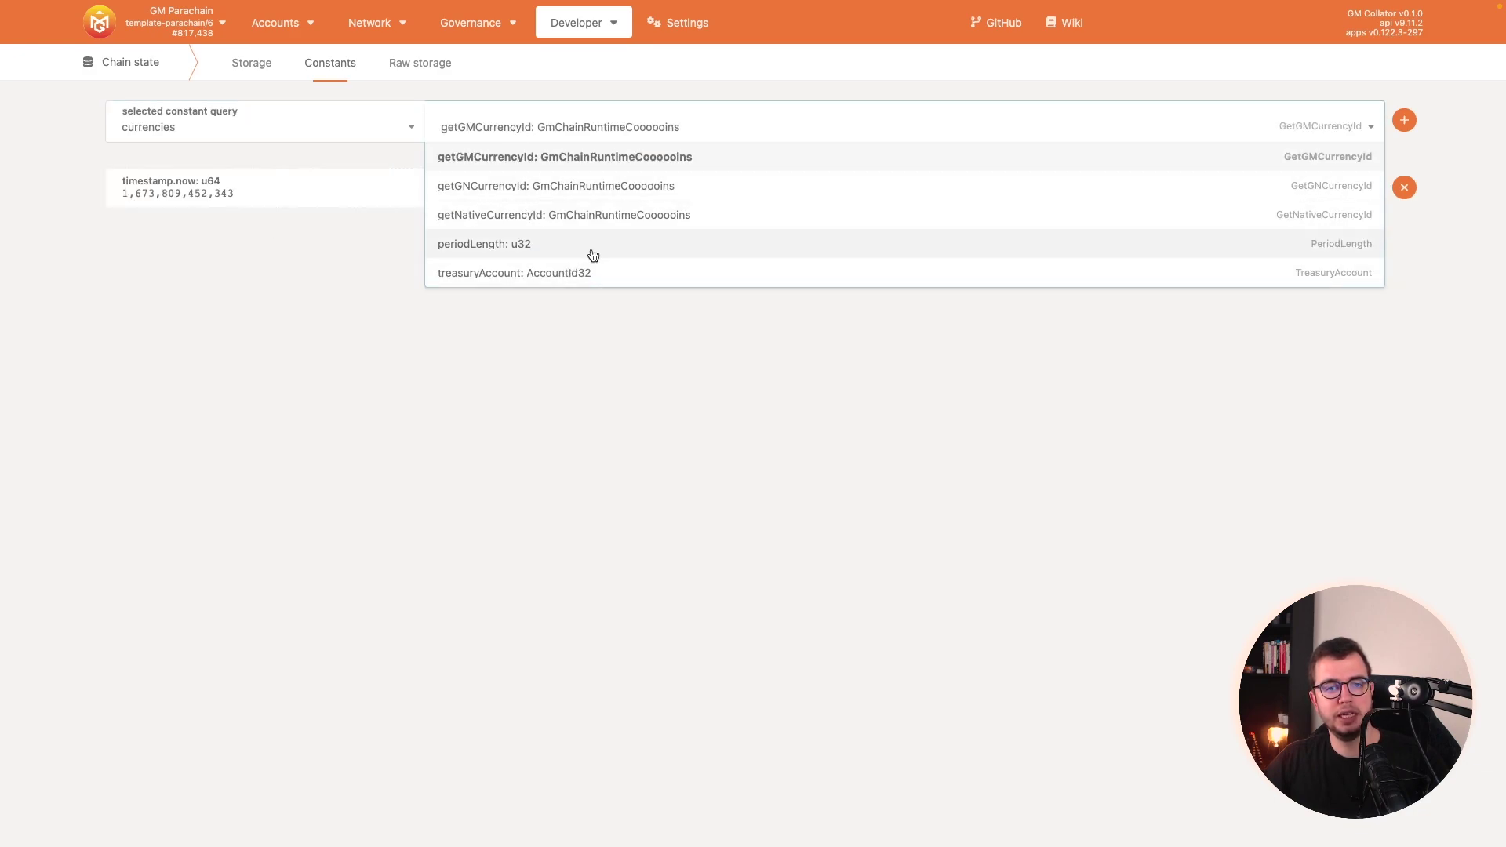
click(676, 253)
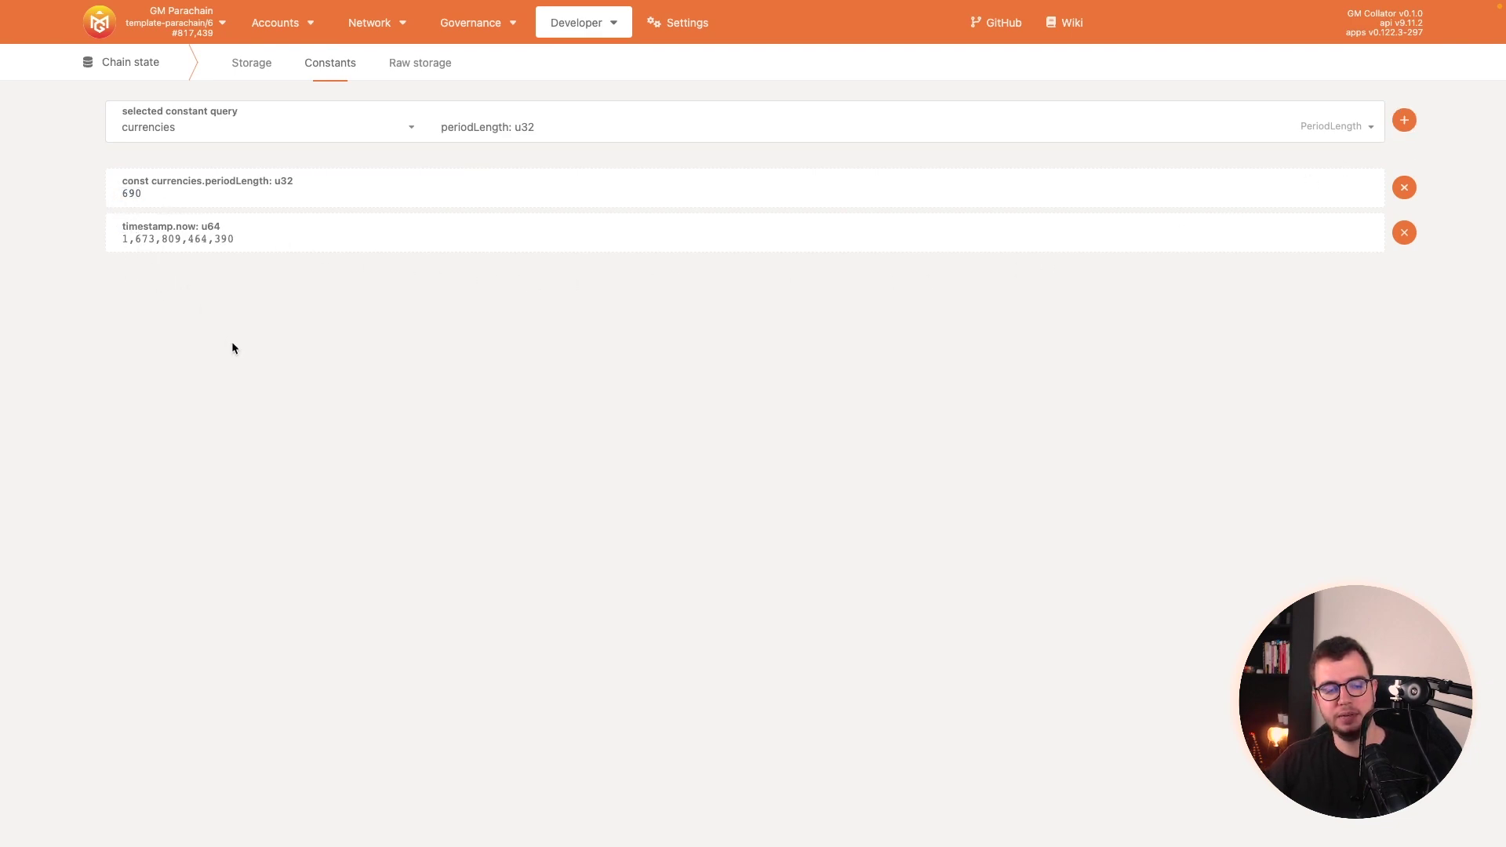
click(645, 344)
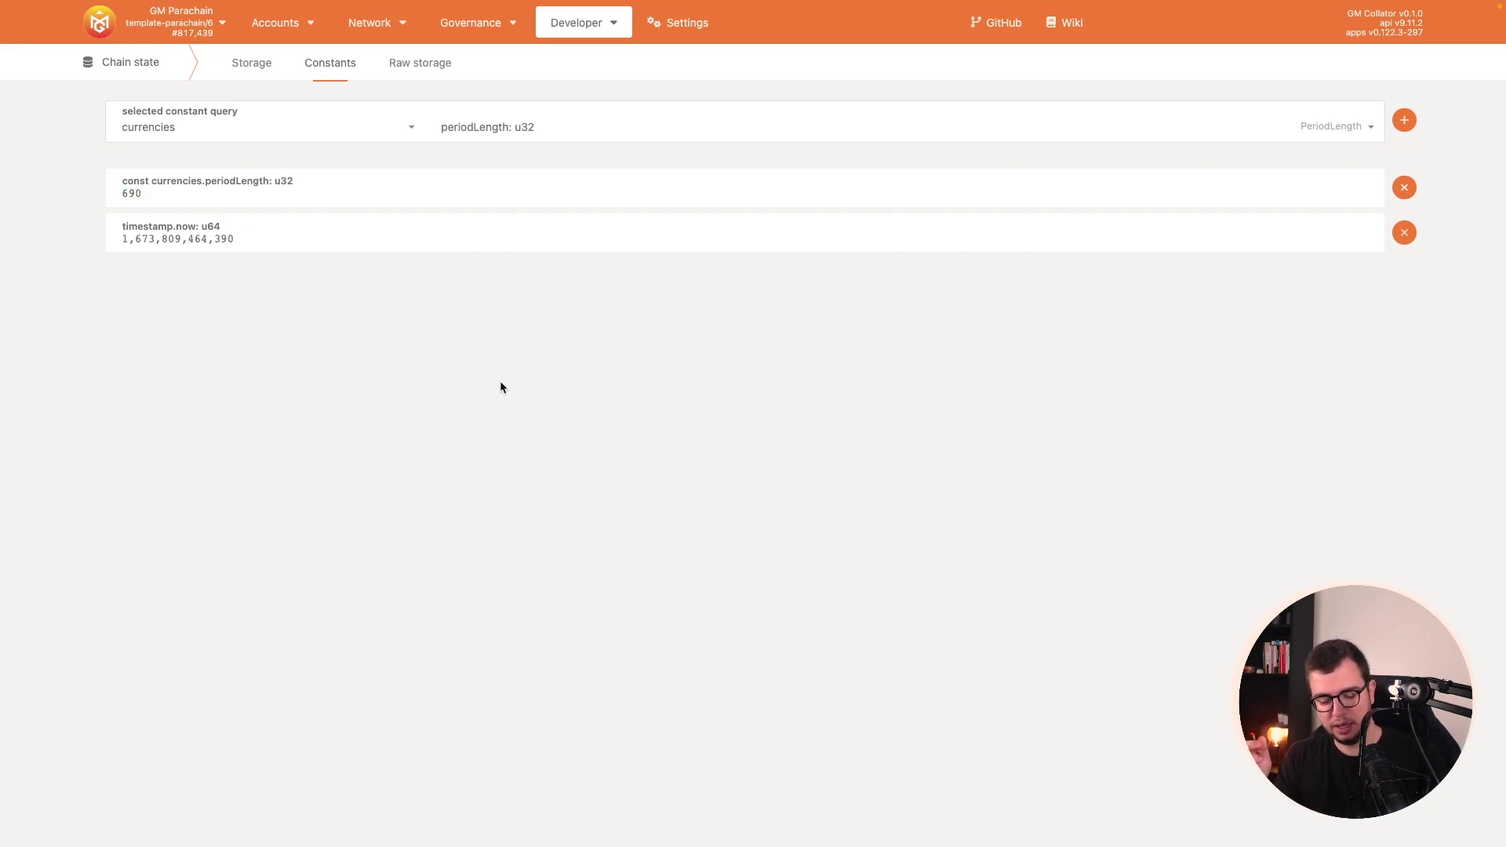
Check the GM app, reselect the 690 value, and return to the Storage module list.
key(ctrl+Right)
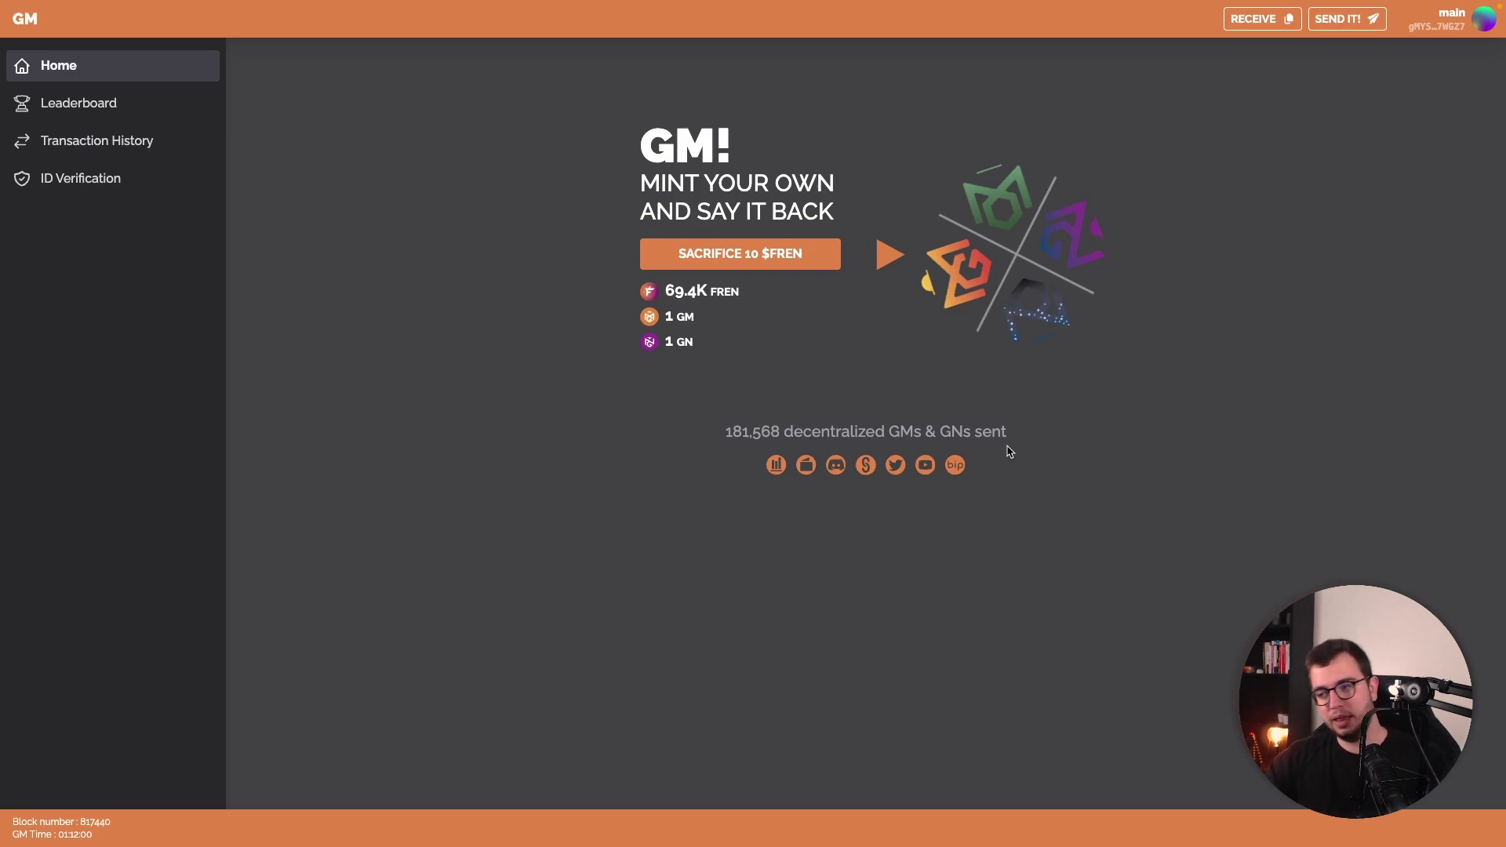
key(ctrl+Right)
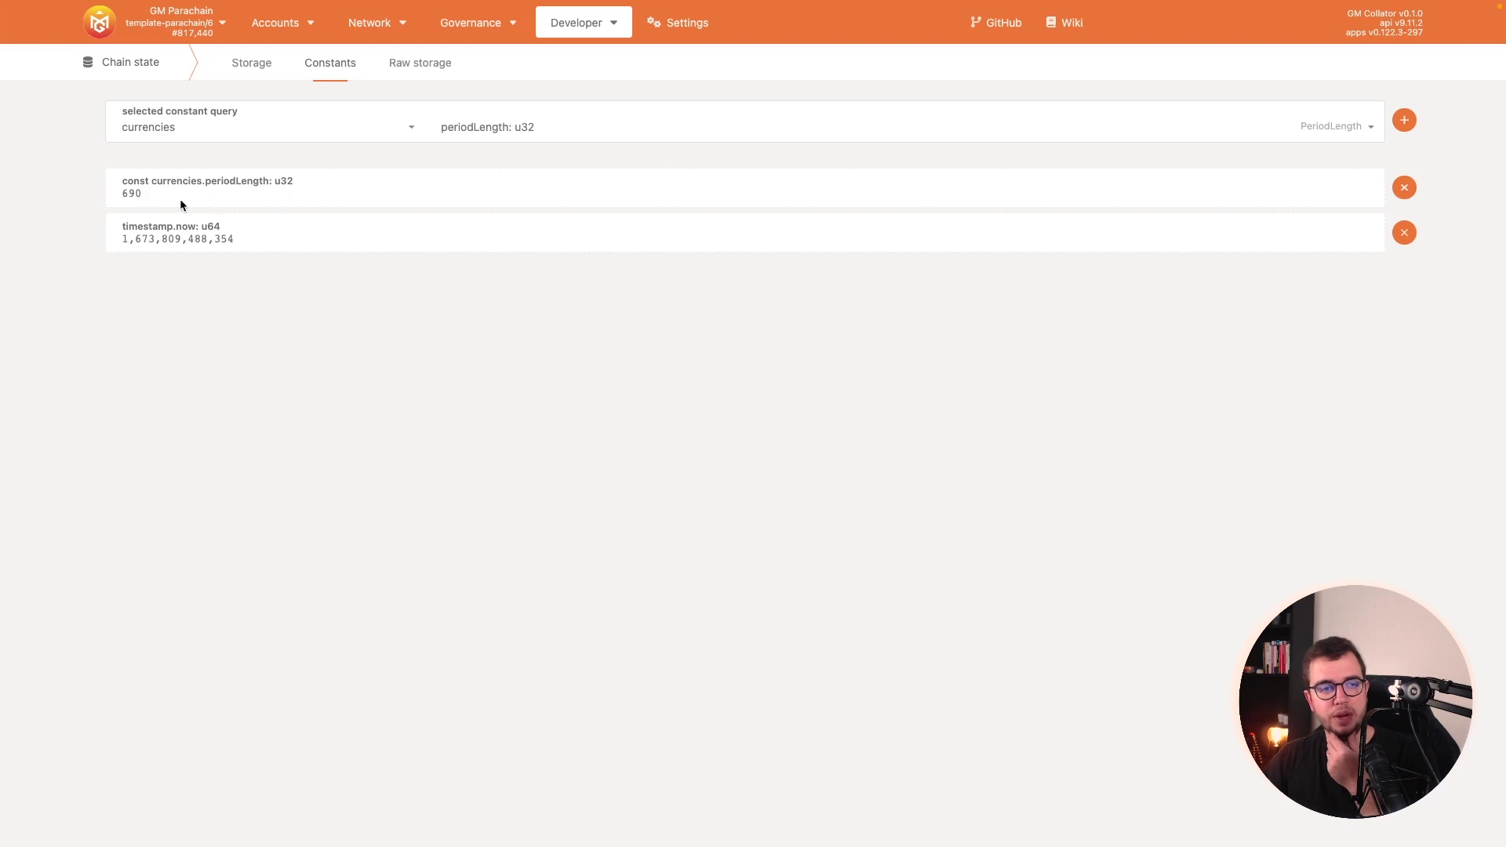
double_click(130, 193)
click(261, 313)
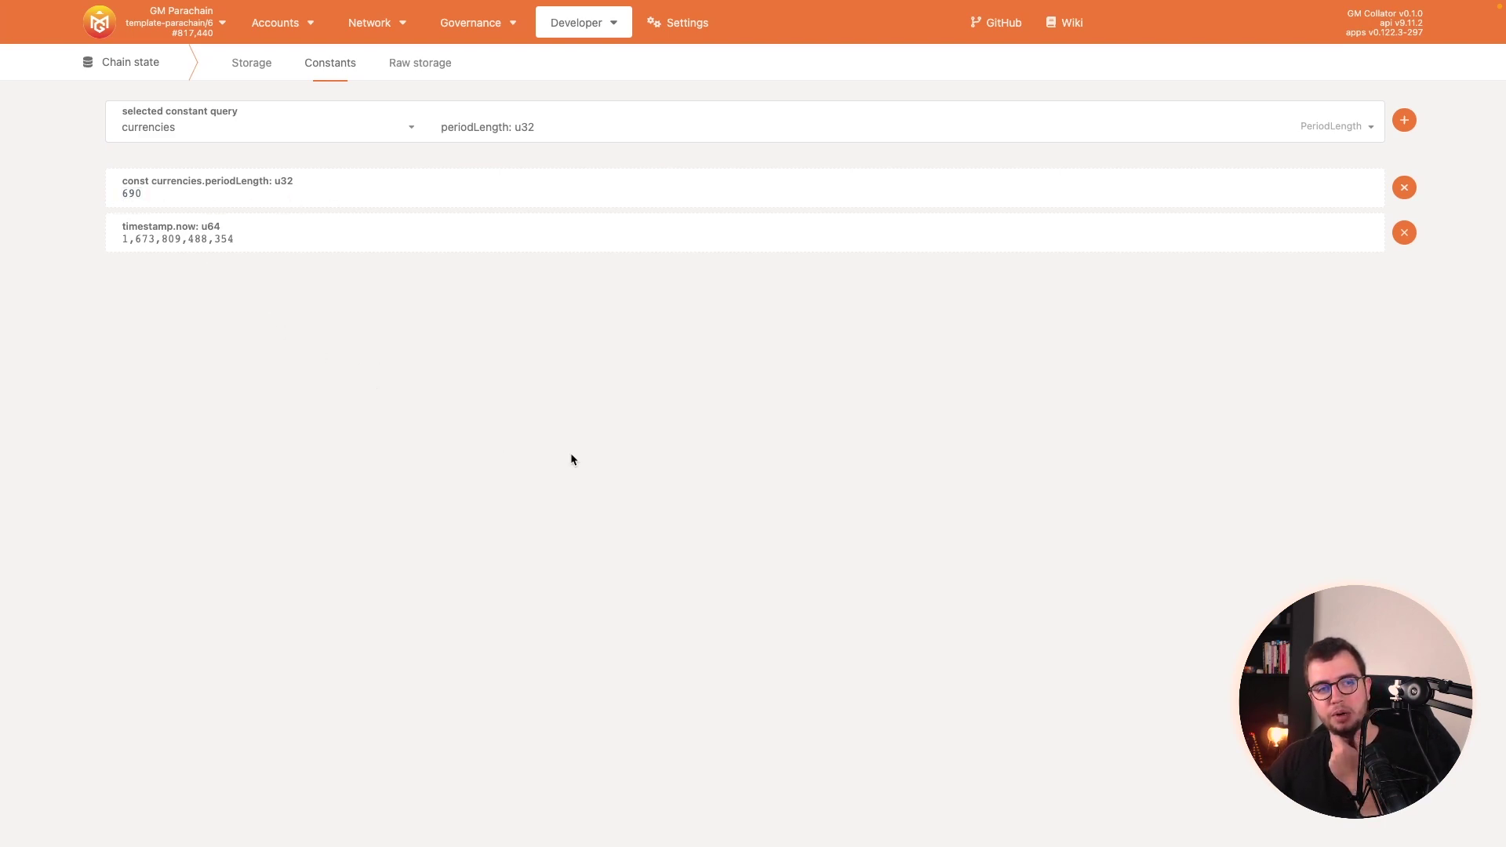
click(250, 64)
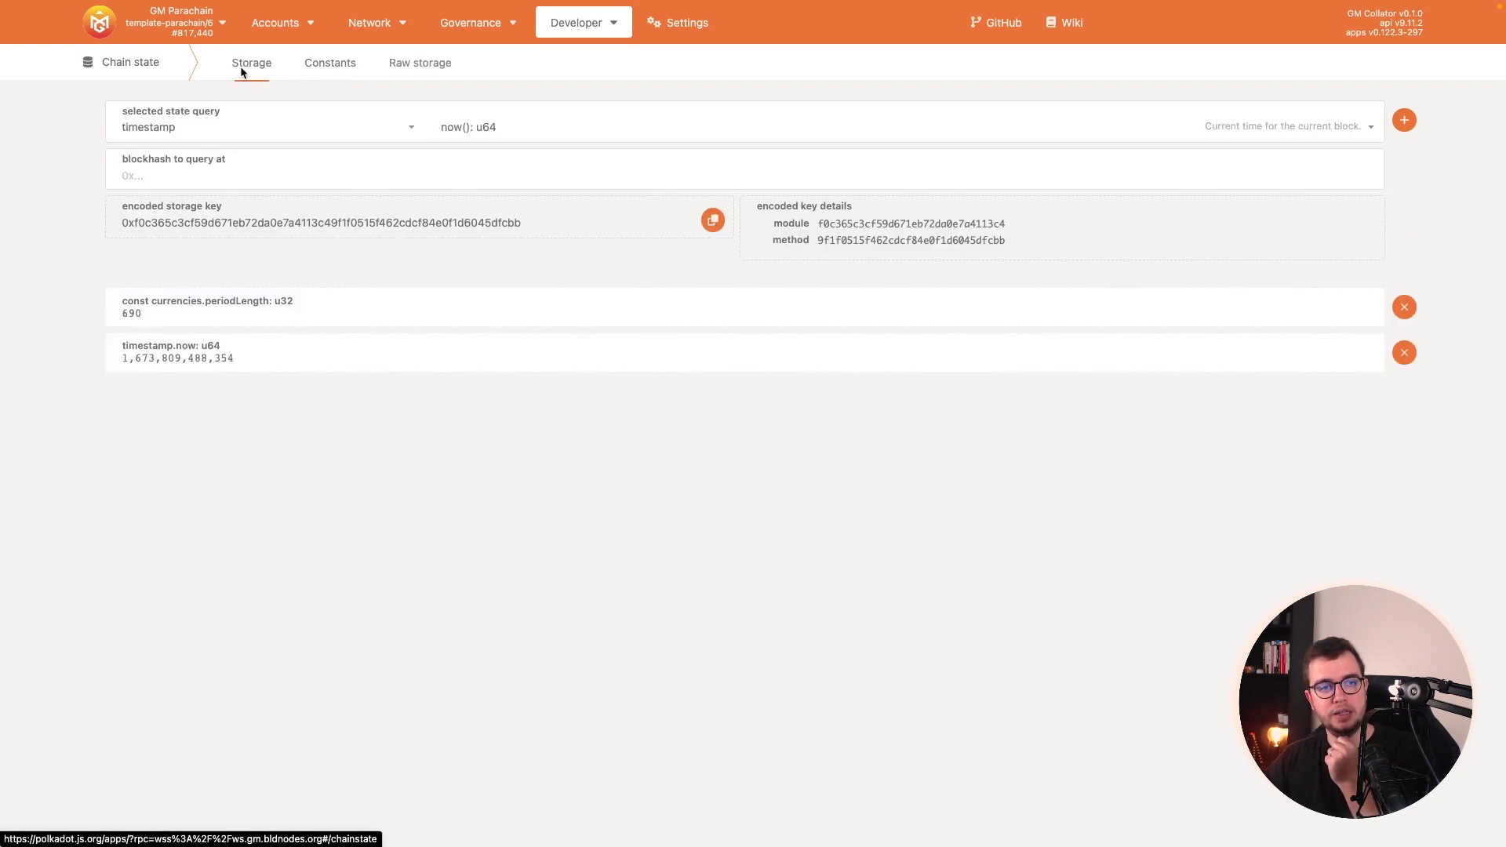
click(259, 129)
Add a balances.account storage query and inspect the returned balance fields.
scroll(268, 260, up, 5)
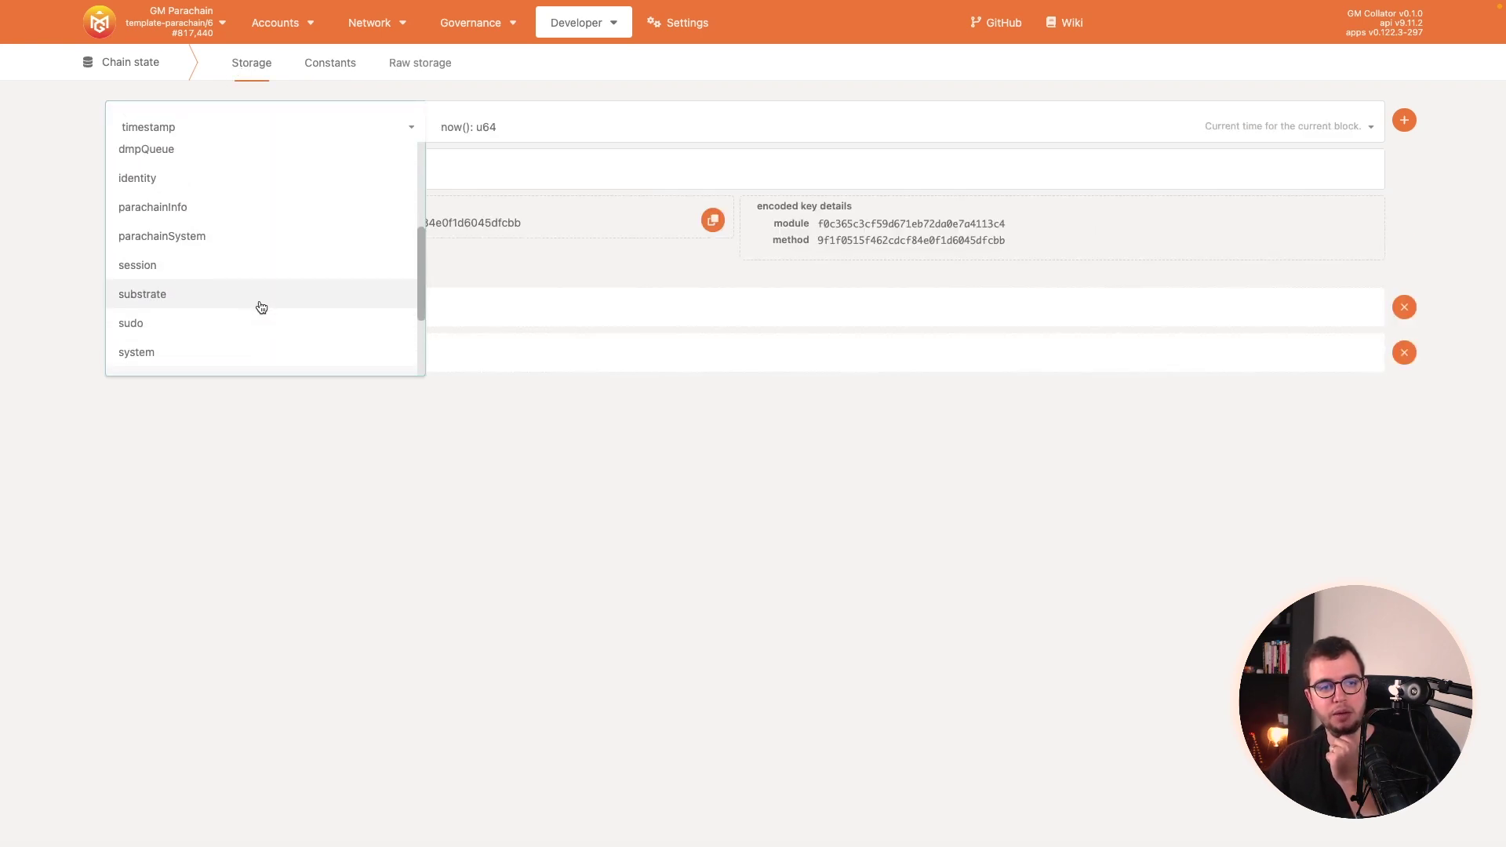
scroll(282, 299, down, 6)
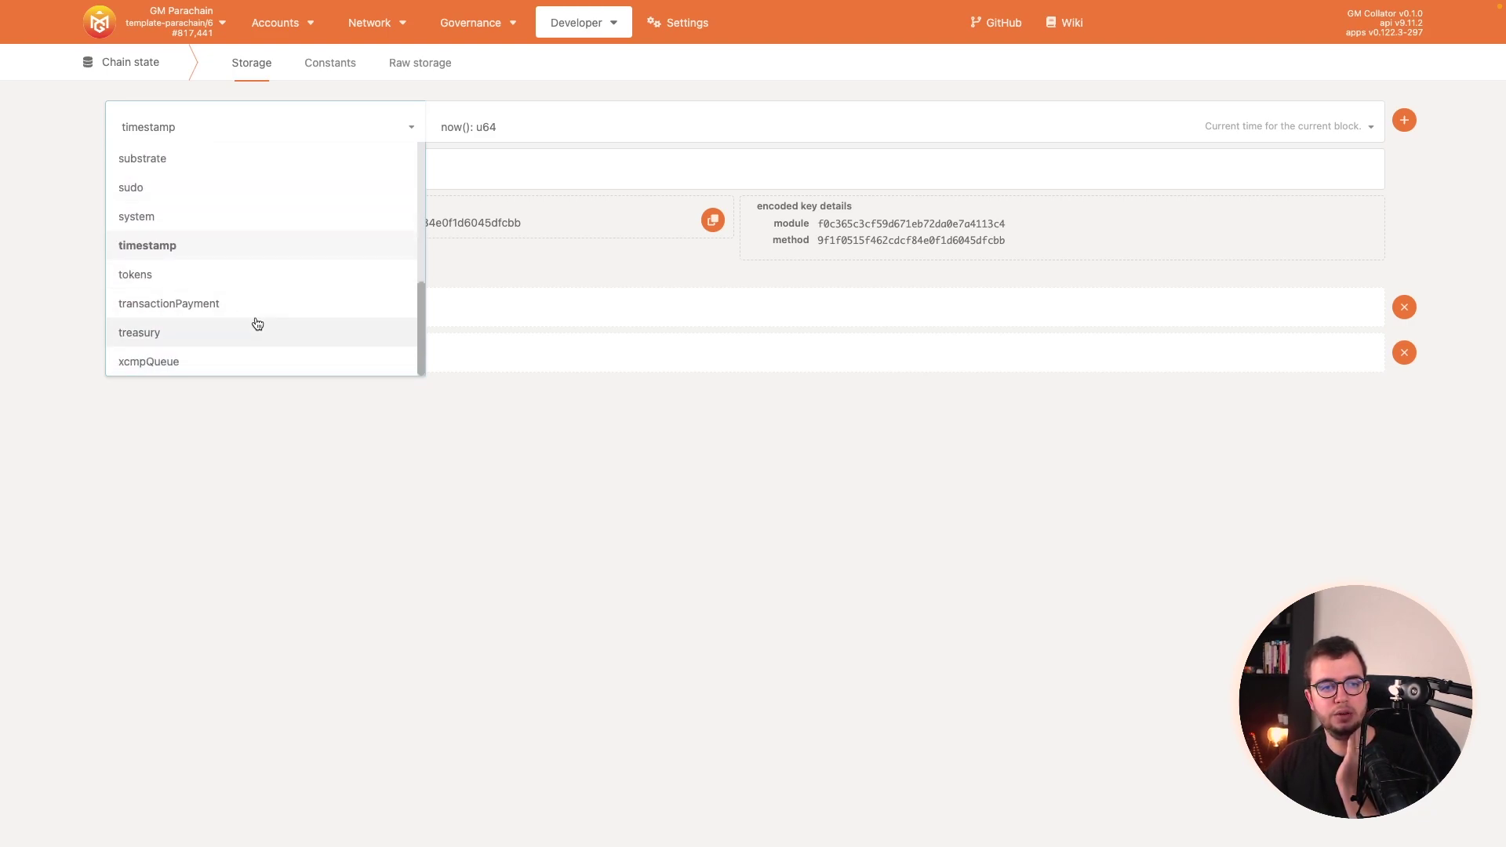
scroll(245, 330, up, 4)
scroll(257, 296, up, 2)
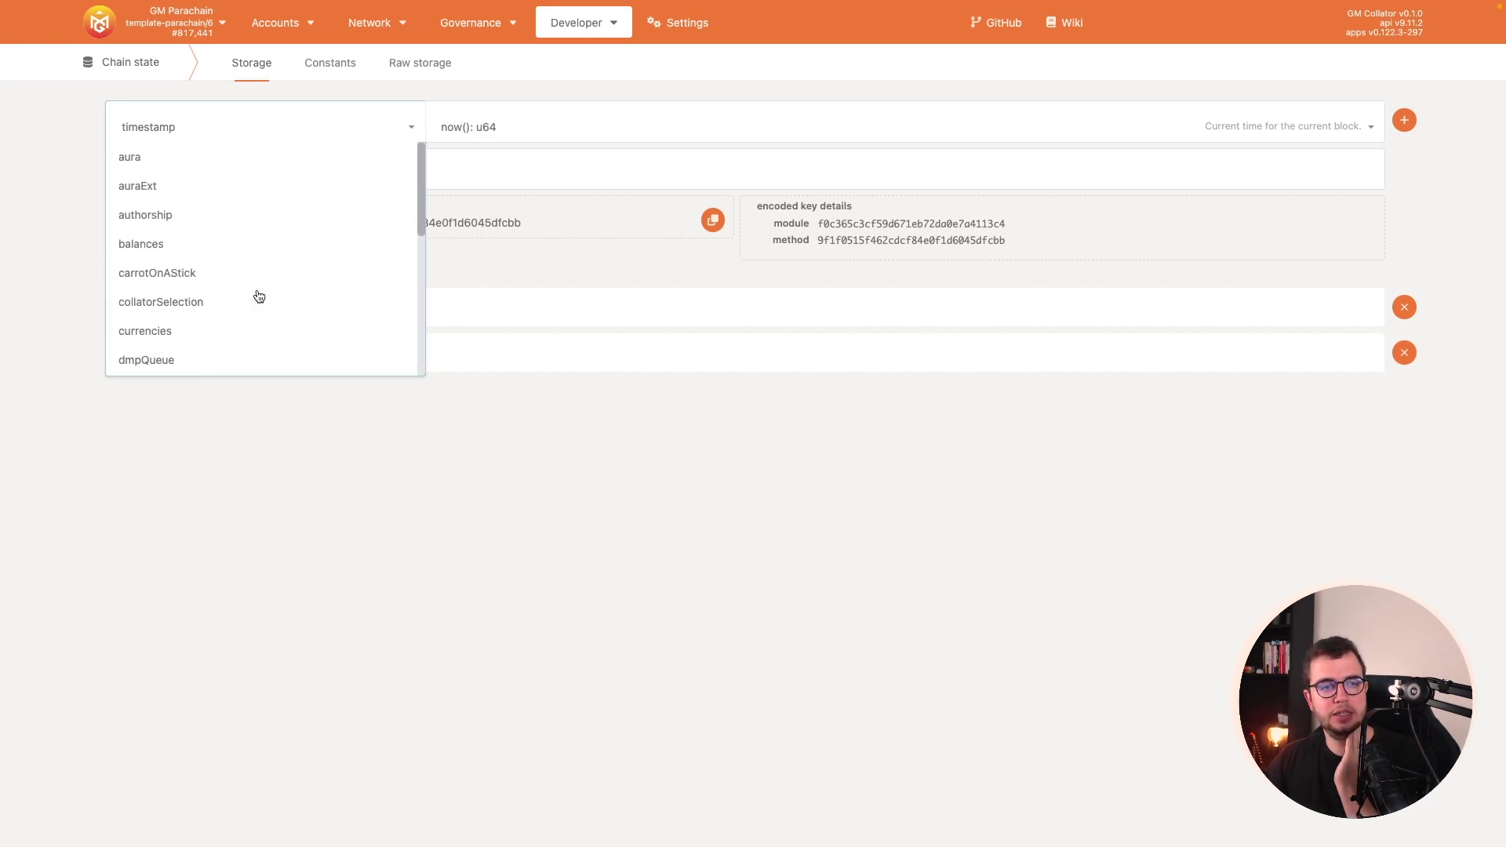
click(249, 245)
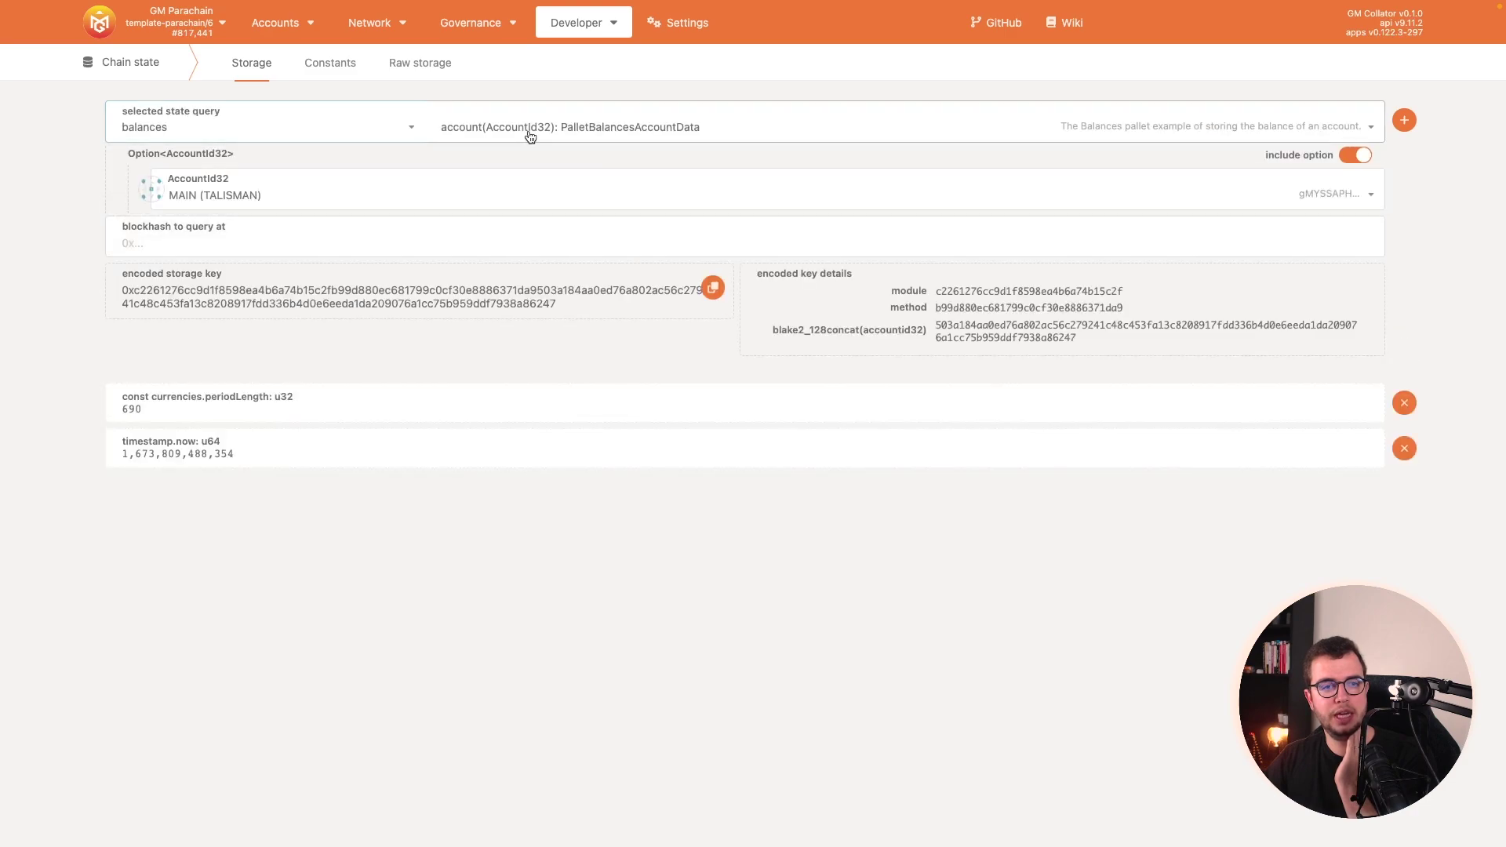
click(1405, 120)
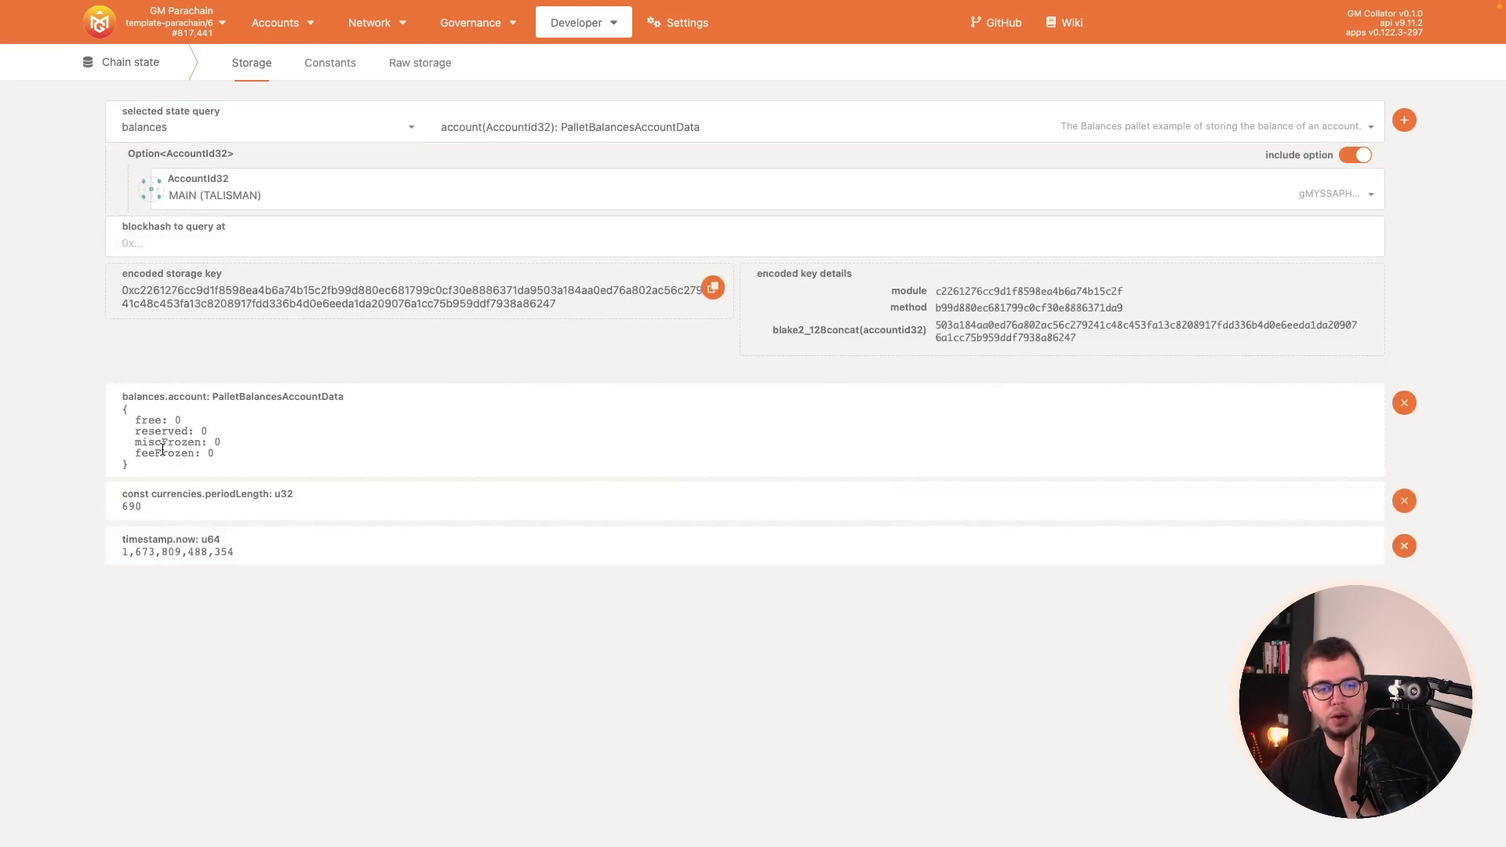
drag(157, 469, 114, 425)
click(145, 445)
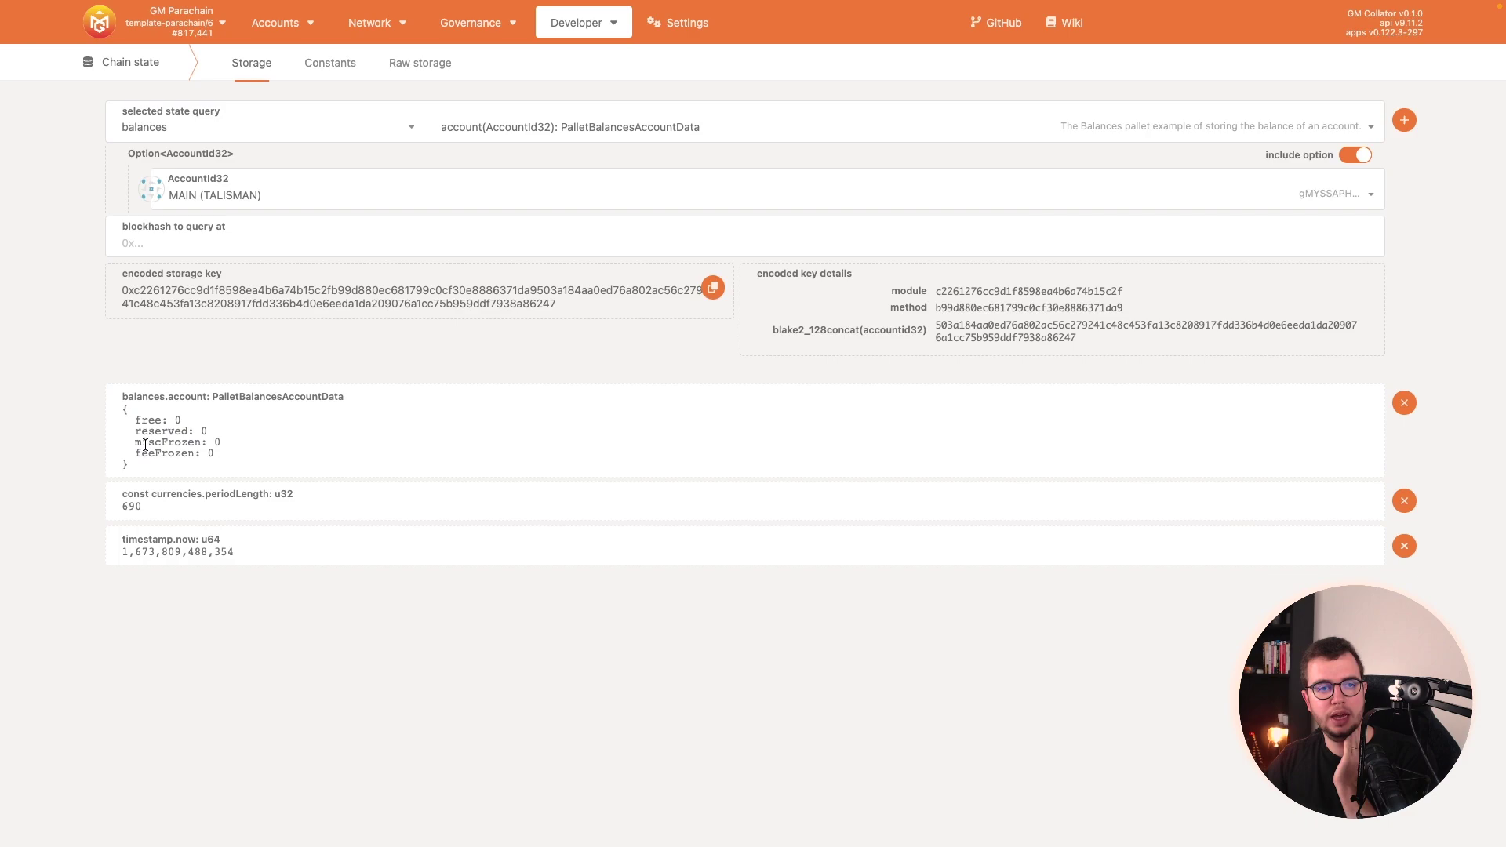
Switch the query's account to MAIN (TALISMAN), showing free, reserved and frozen all 0.
click(257, 195)
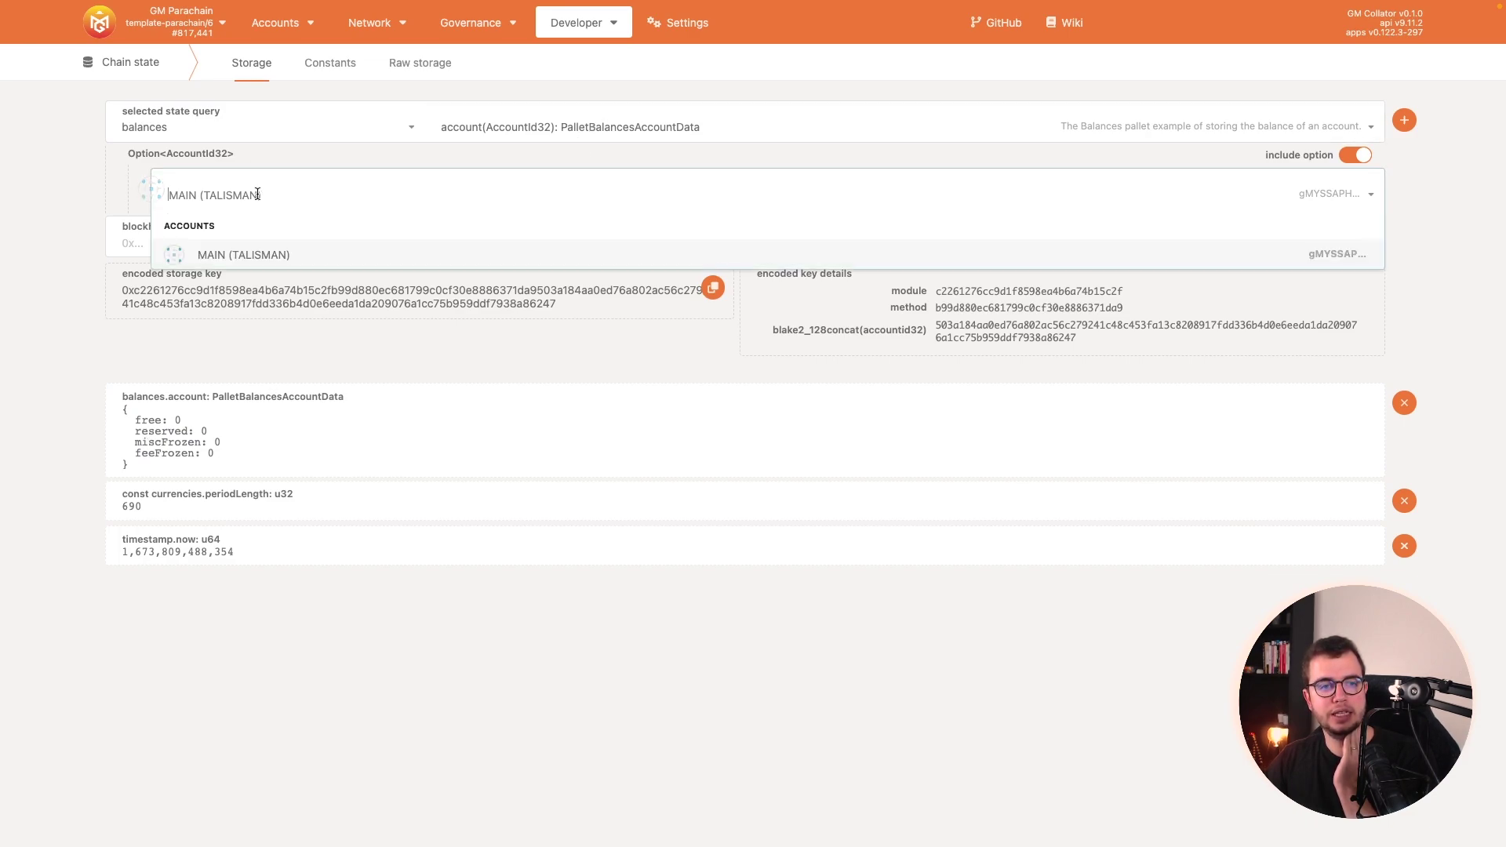
click(578, 250)
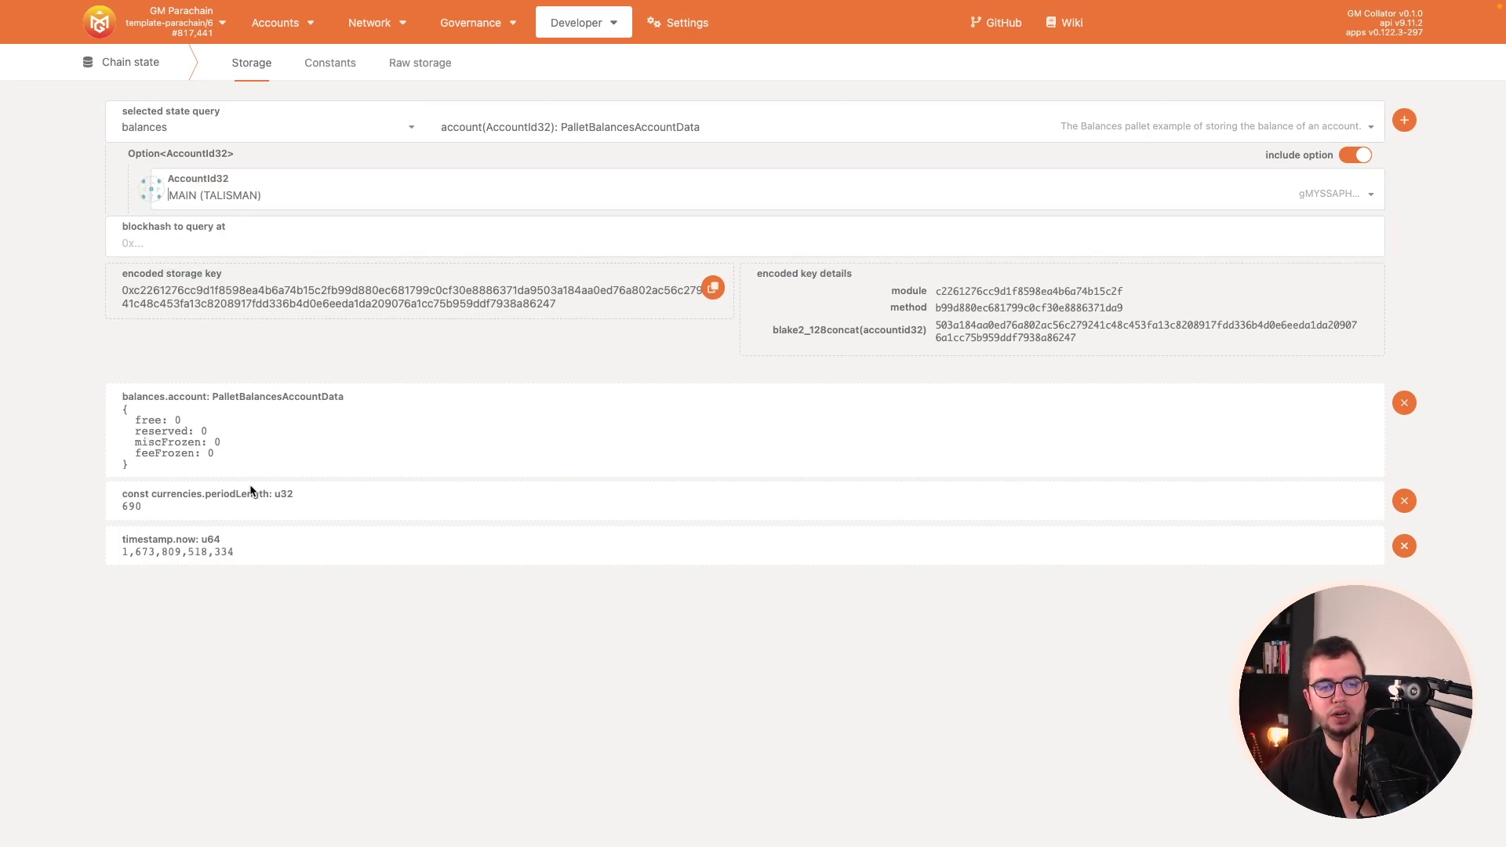
drag(135, 481, 103, 418)
click(143, 445)
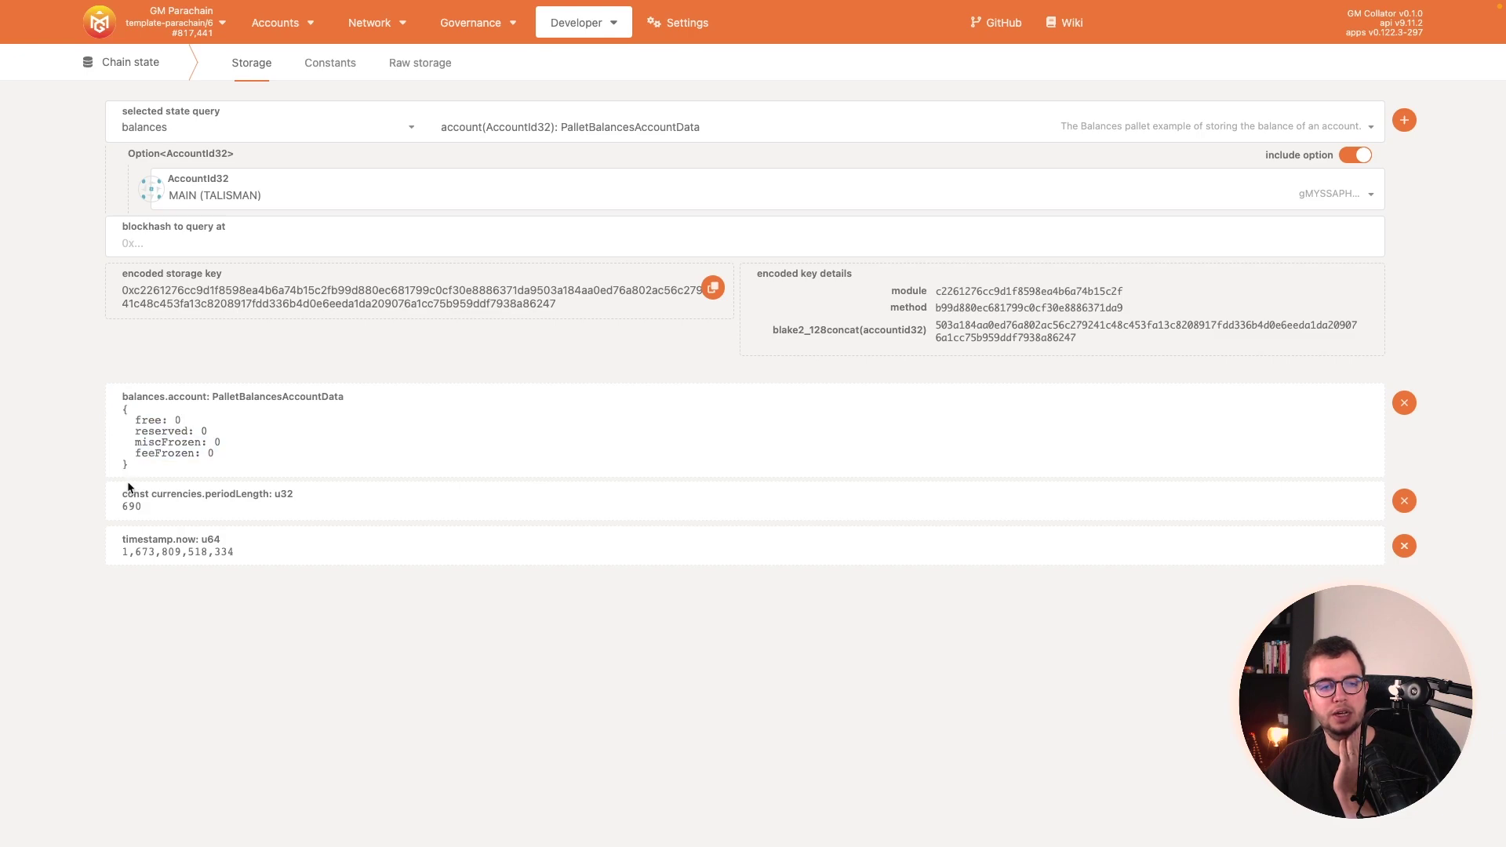
drag(128, 484, 268, 513)
click(289, 131)
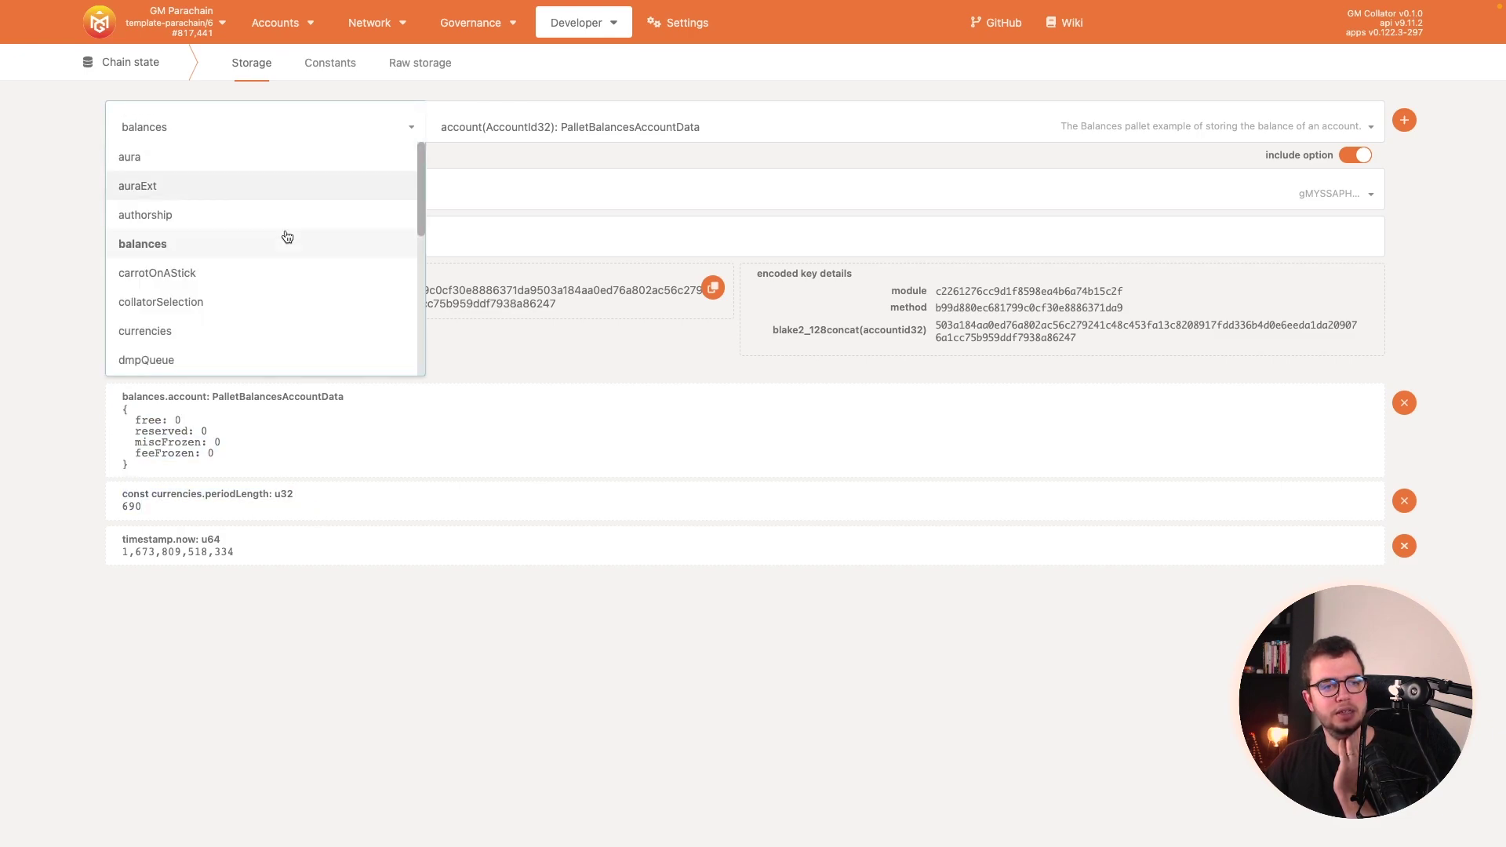
scroll(295, 308, down, 1)
click(279, 300)
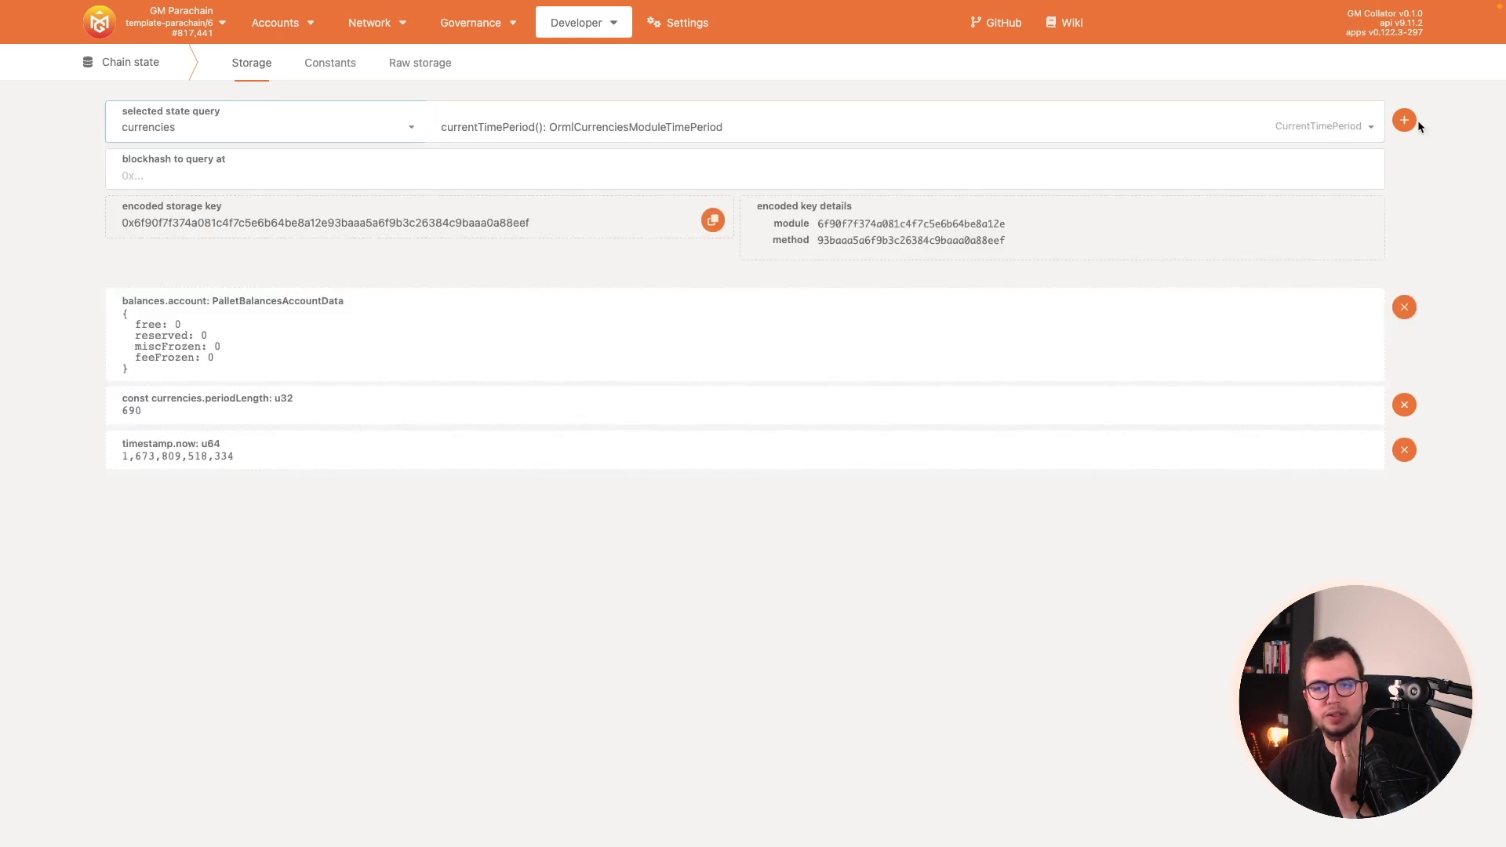
click(617, 138)
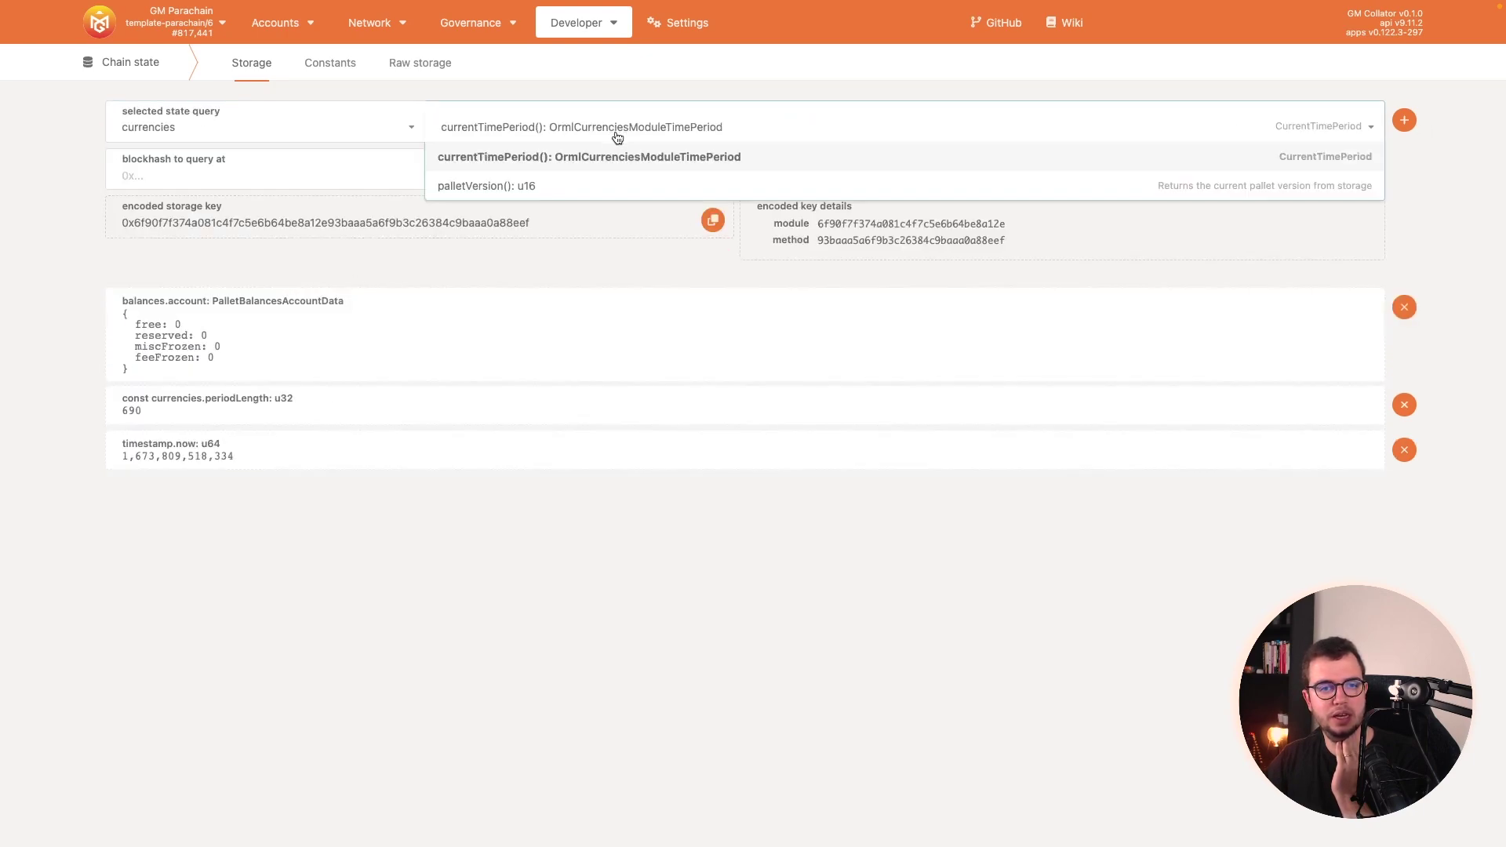
click(561, 160)
click(1404, 120)
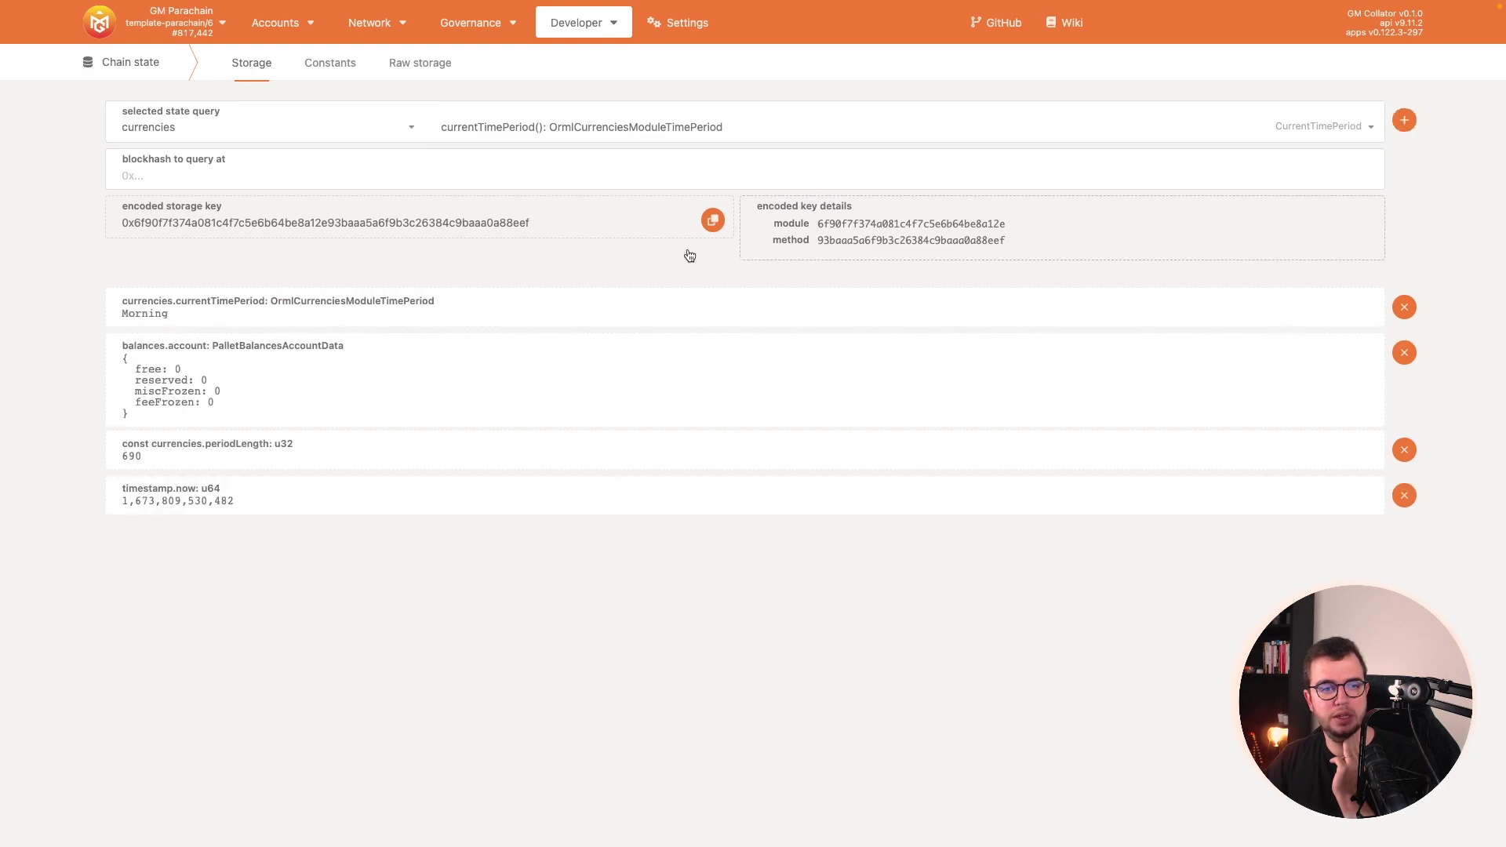
drag(174, 317, 115, 314)
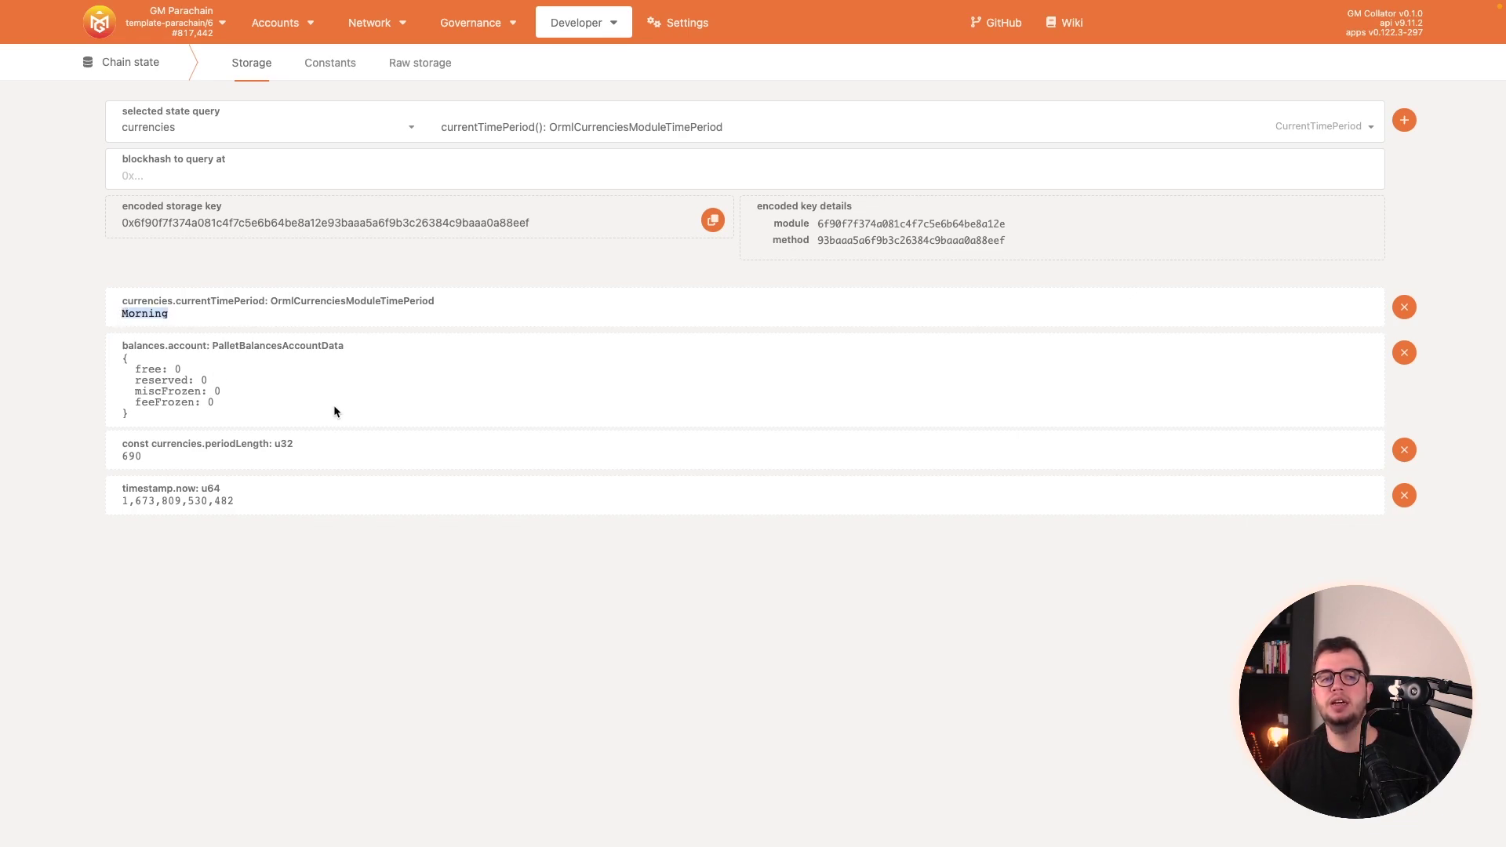
drag(196, 424, 126, 355)
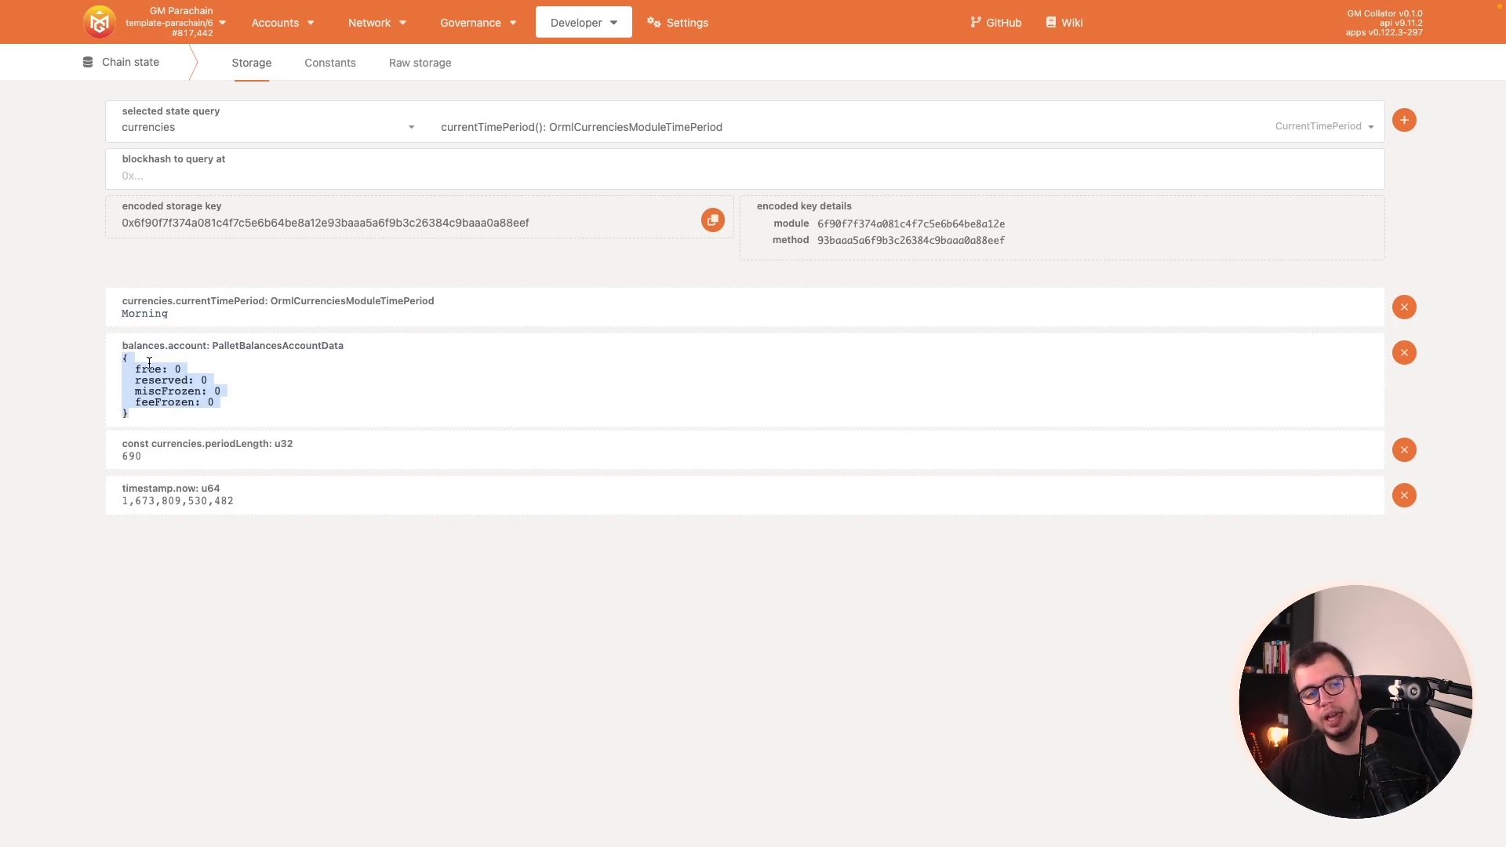
click(161, 369)
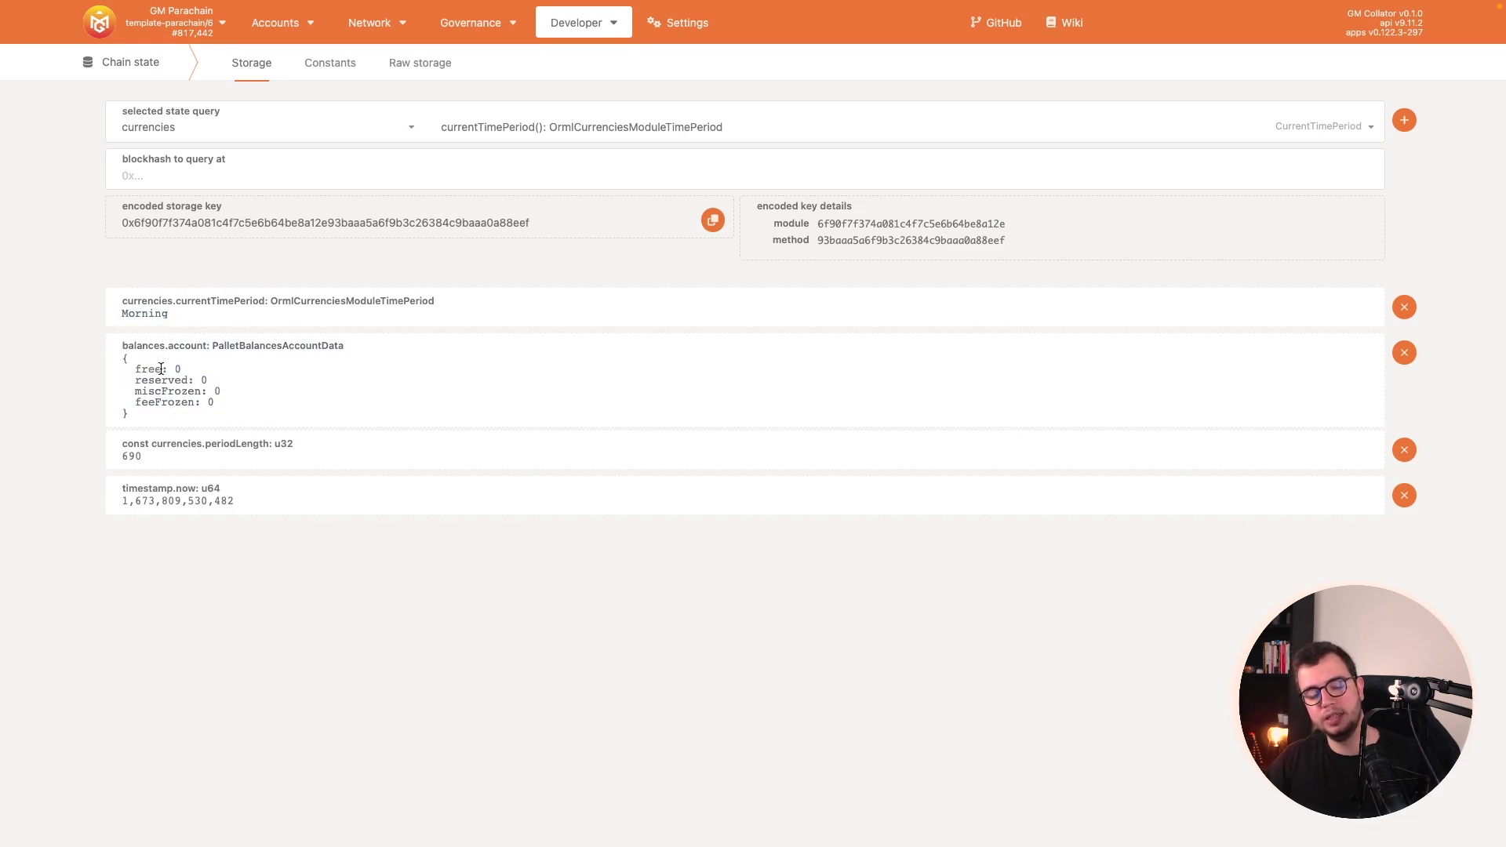
Remove the balances.account result and check the period length value 690.
click(1404, 359)
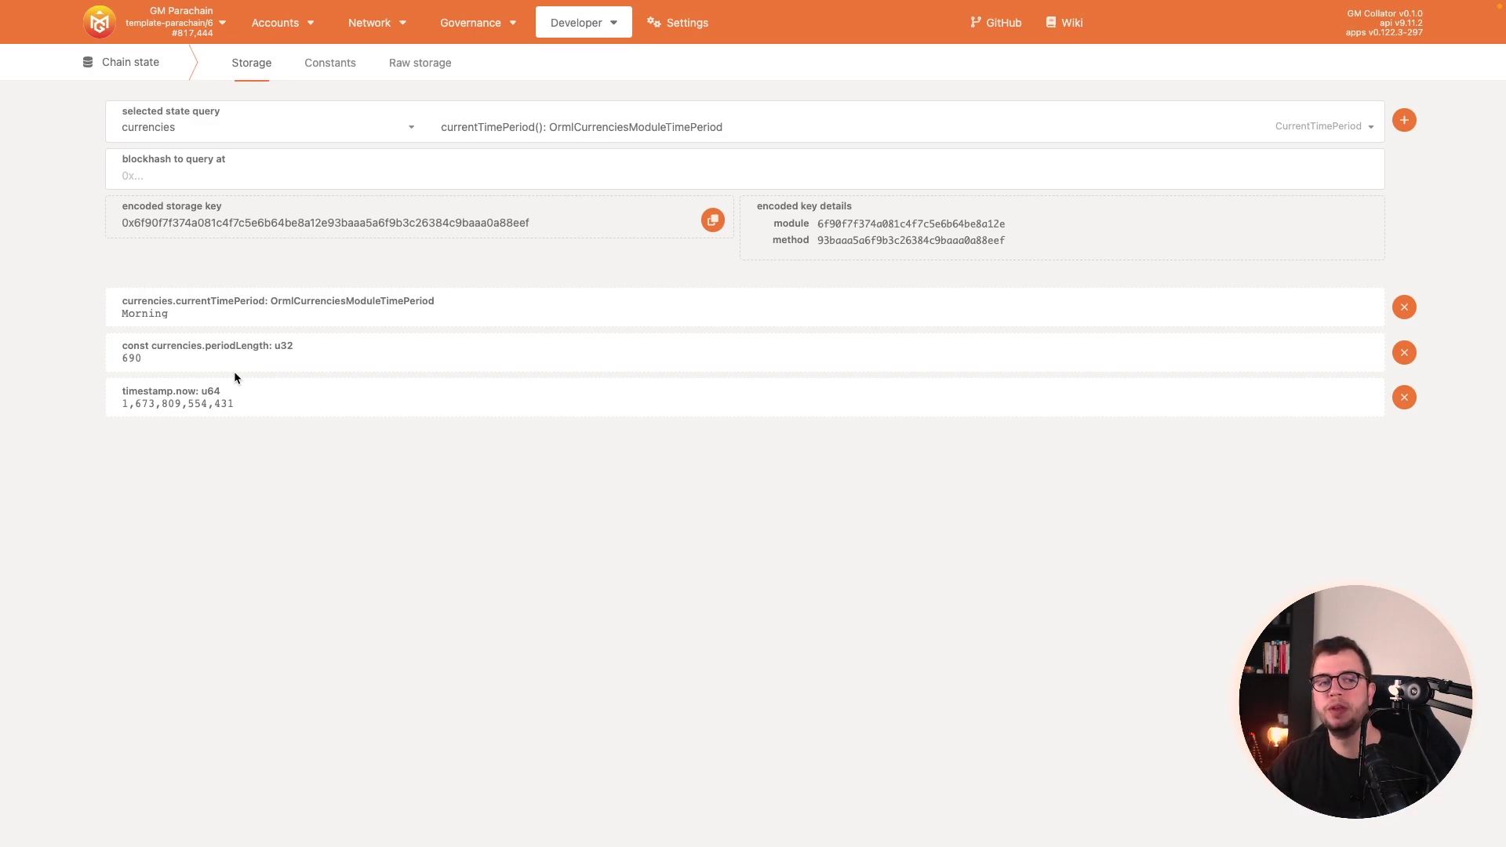
double_click(132, 358)
click(182, 359)
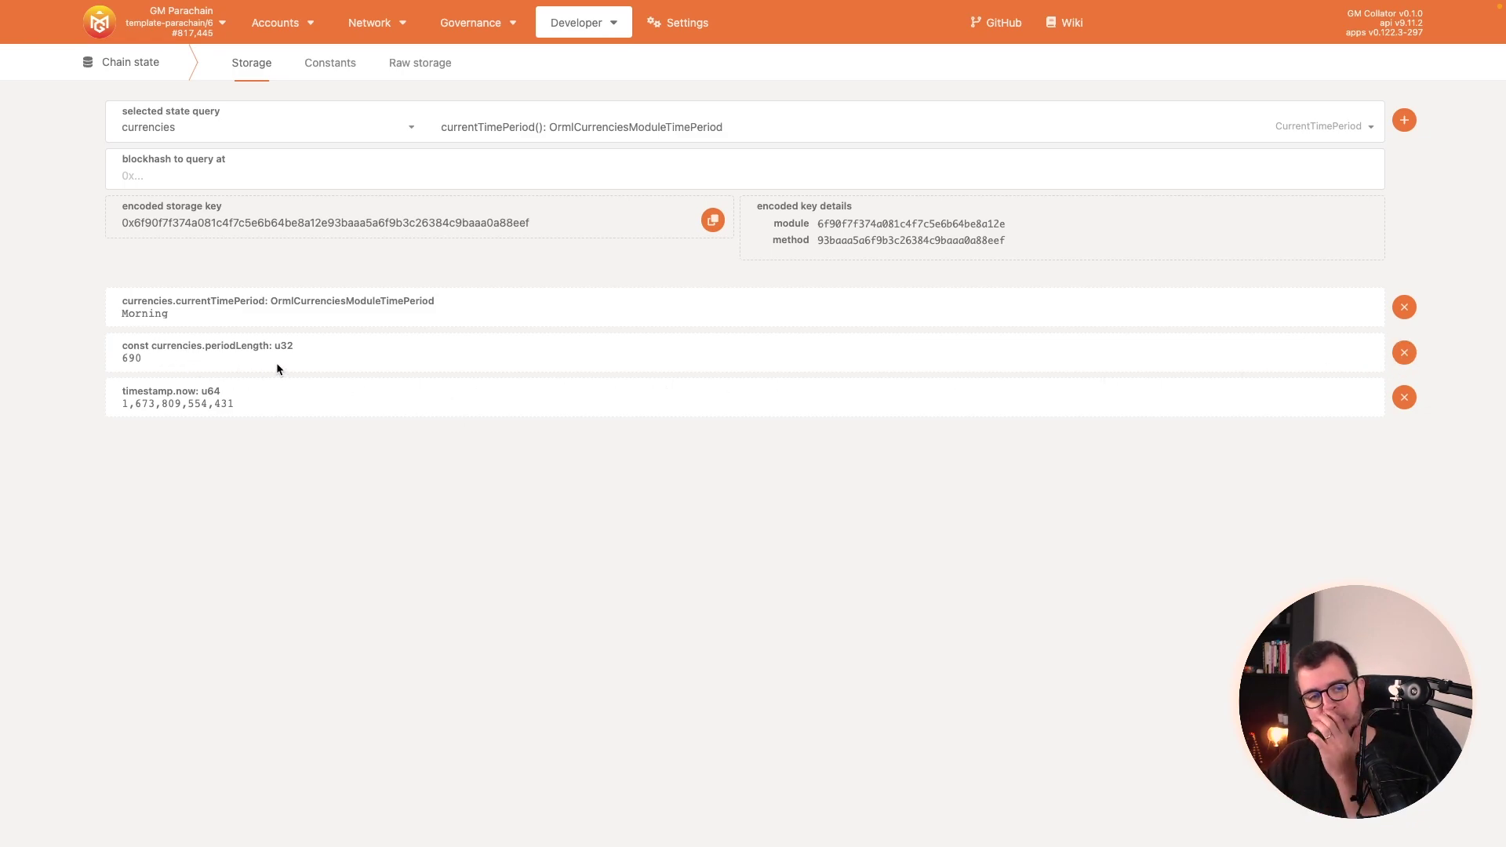
Highlight the Morning period result and flip desktop spaces over to the code editor.
double_click(144, 314)
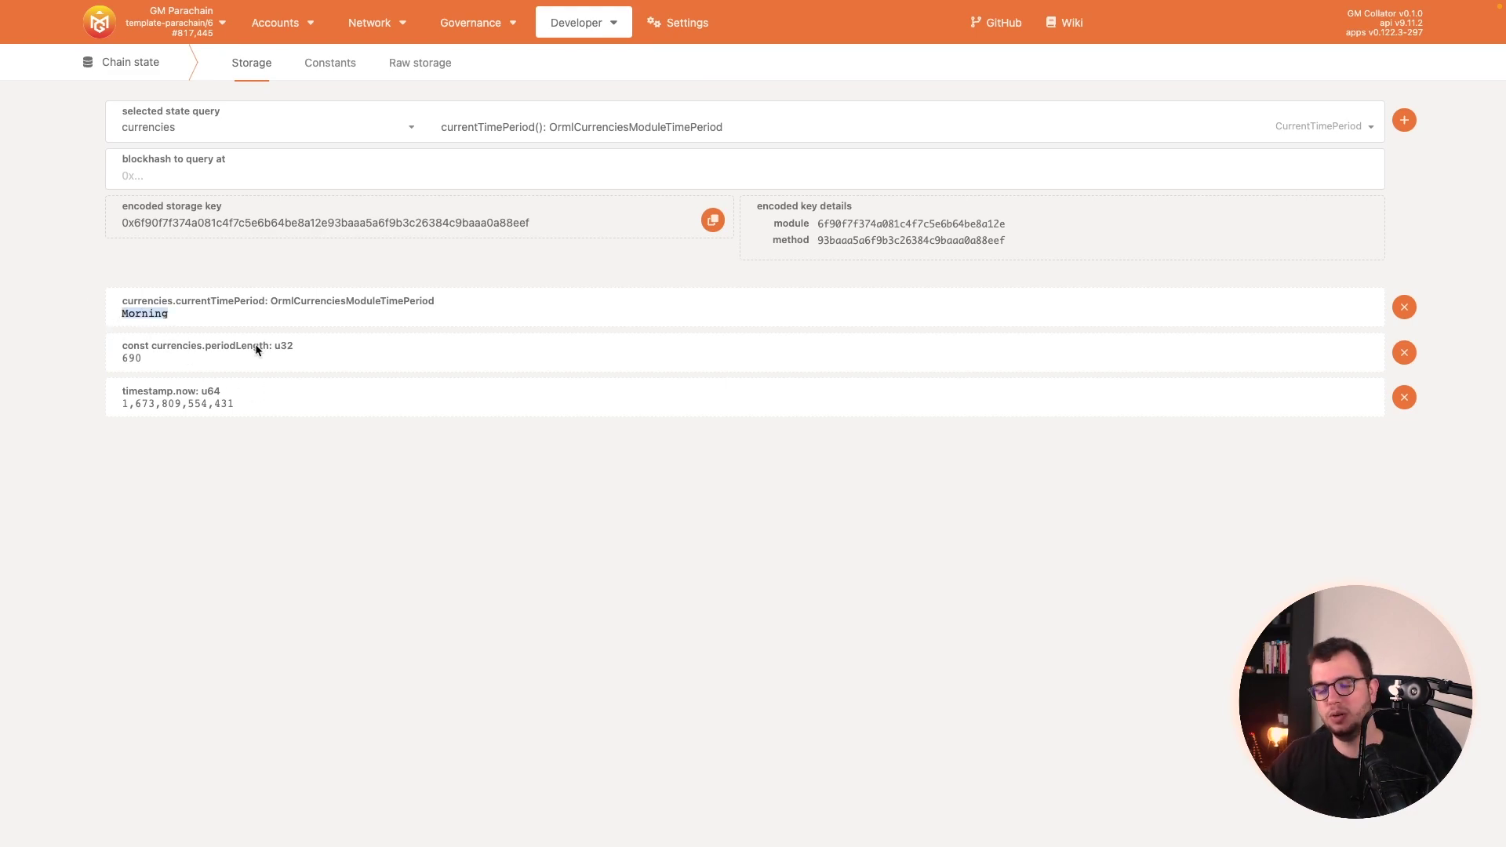
key(ctrl+Left)
key(ctrl+Right)
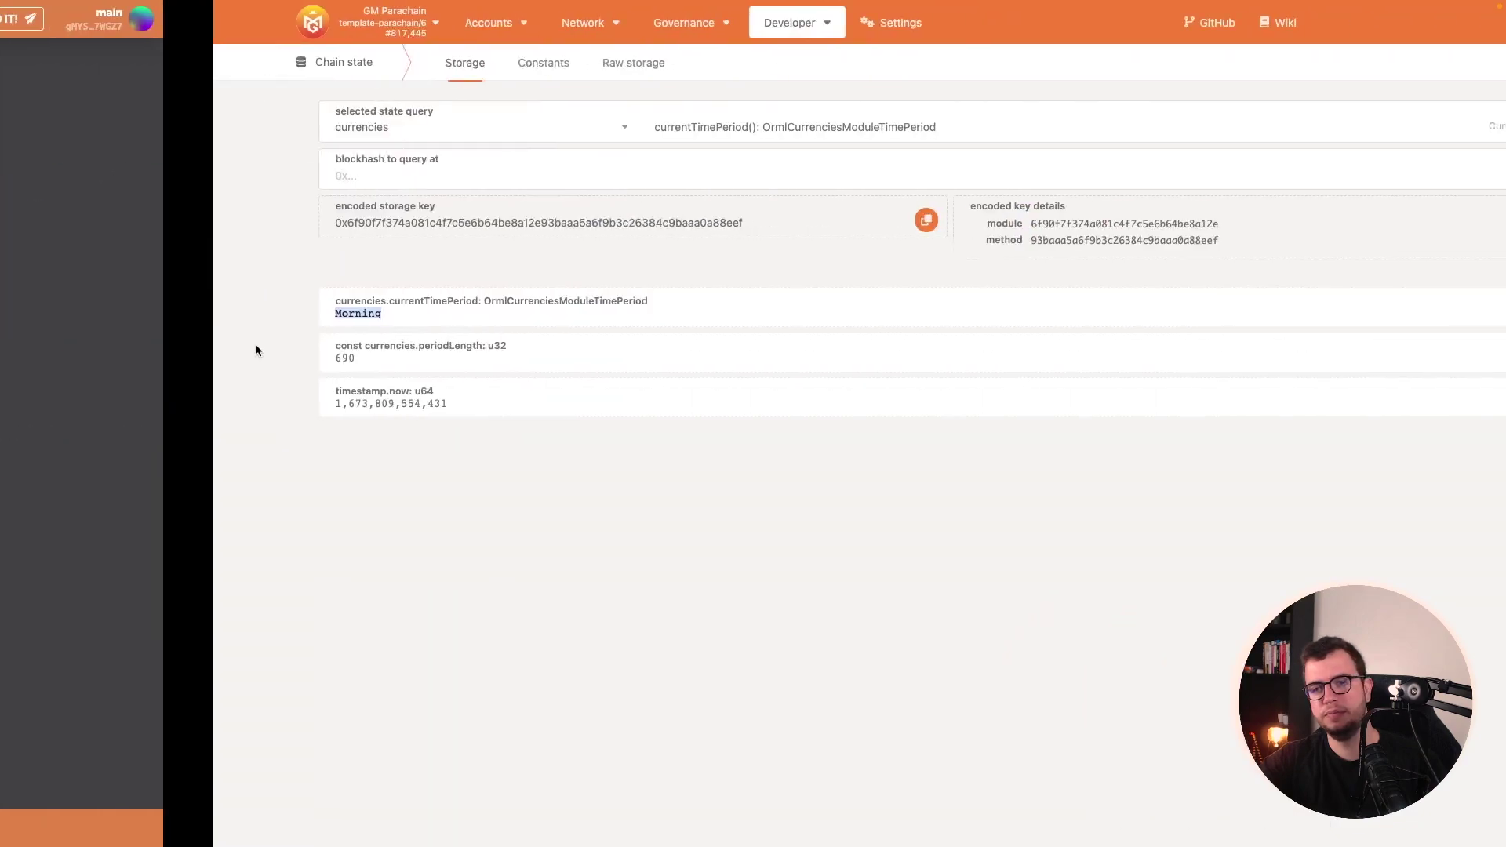
key(ctrl+Right)
key(ctrl+Left)
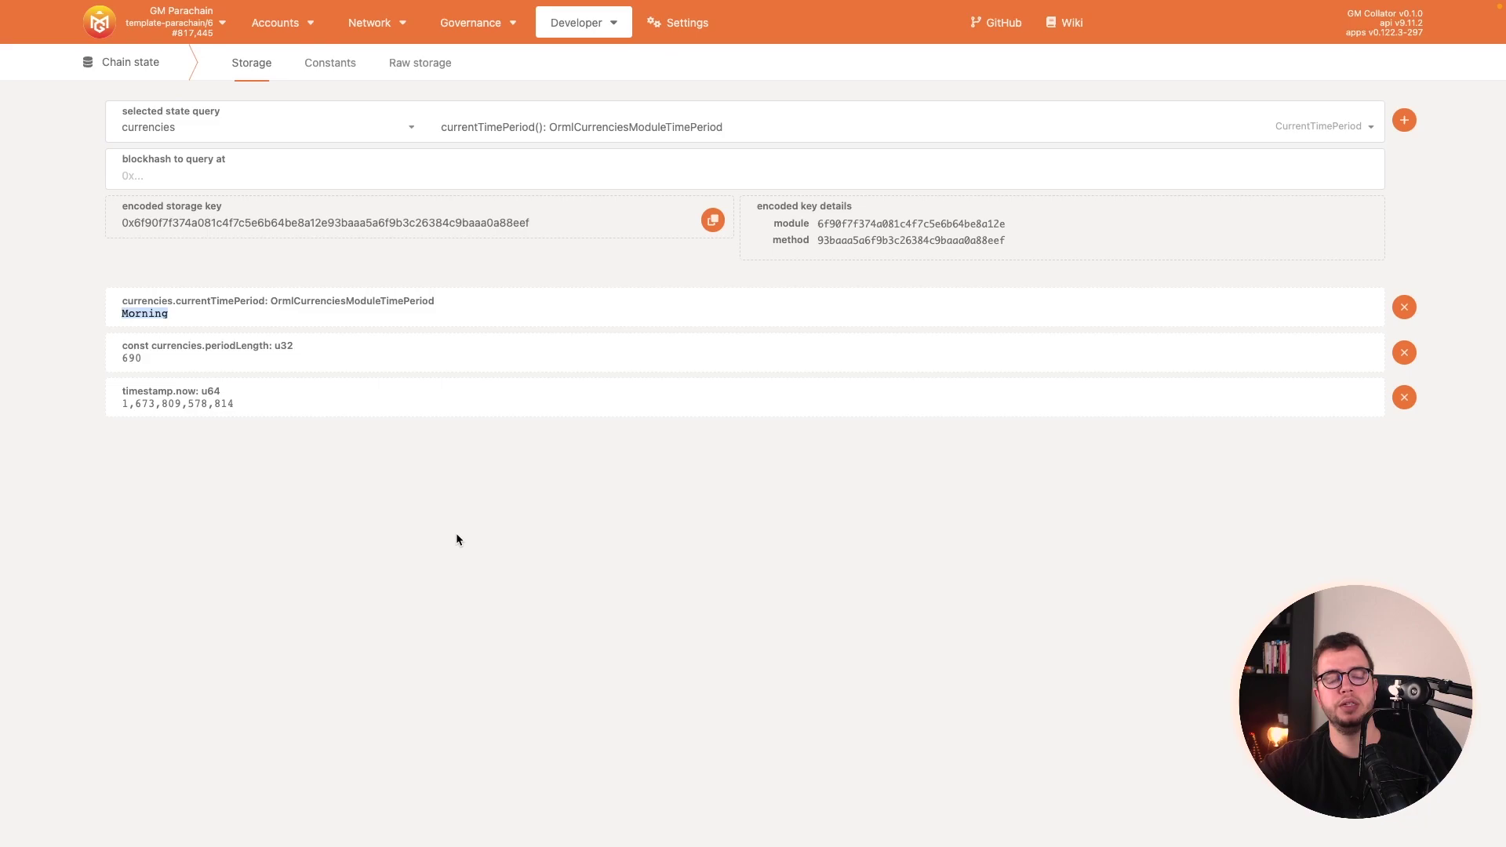
key(ctrl+Left)
key(ctrl+Left)
key(ctrl+Right)
key(ctrl+Right)
key(ctrl+Right)
key(ctrl+Right)
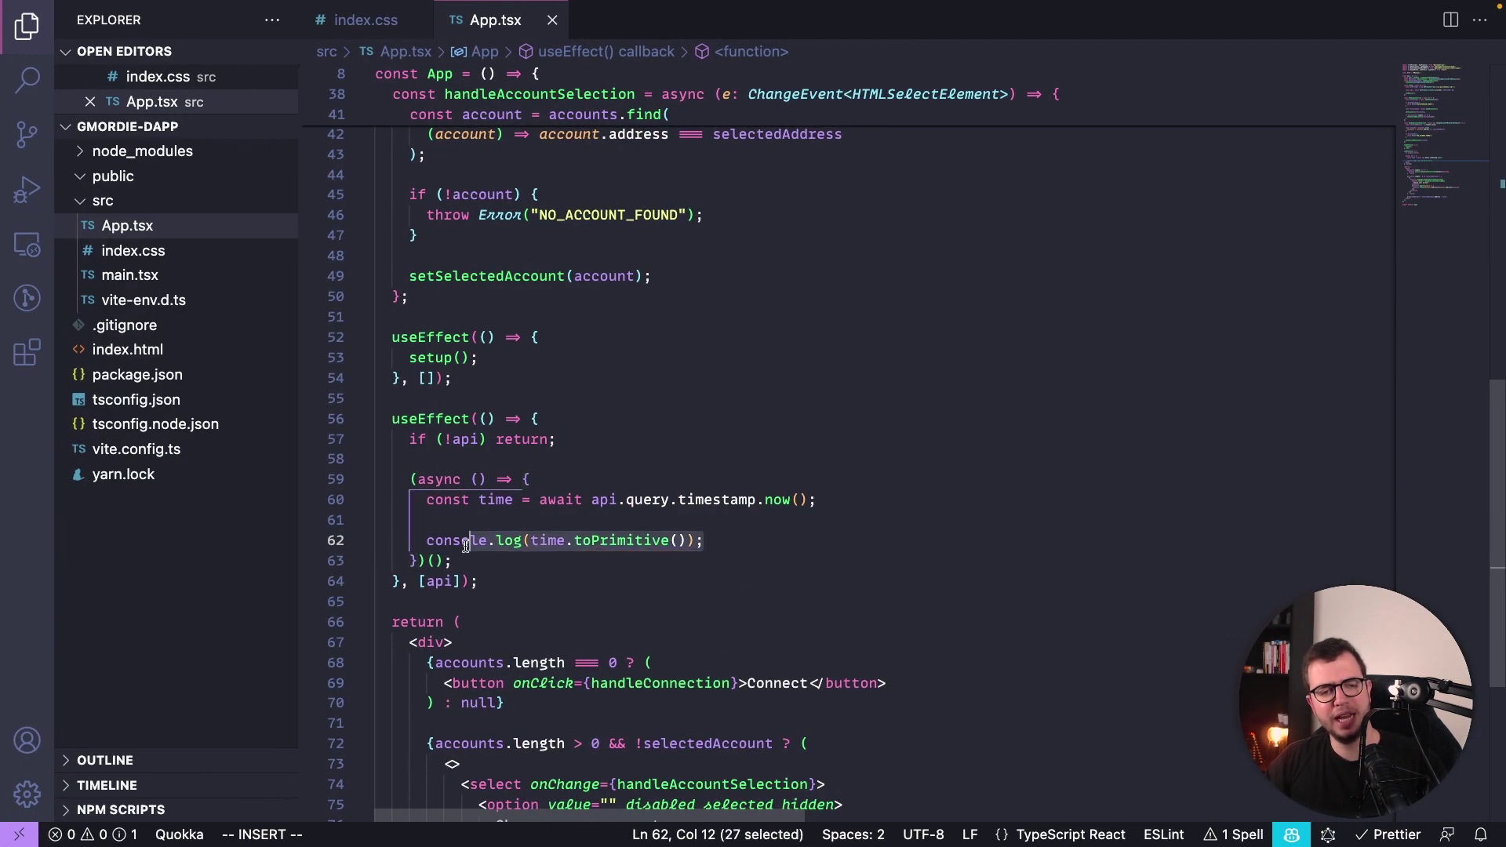
Start a 'const period =' line above the timestamp query in the useEffect.
click(881, 503)
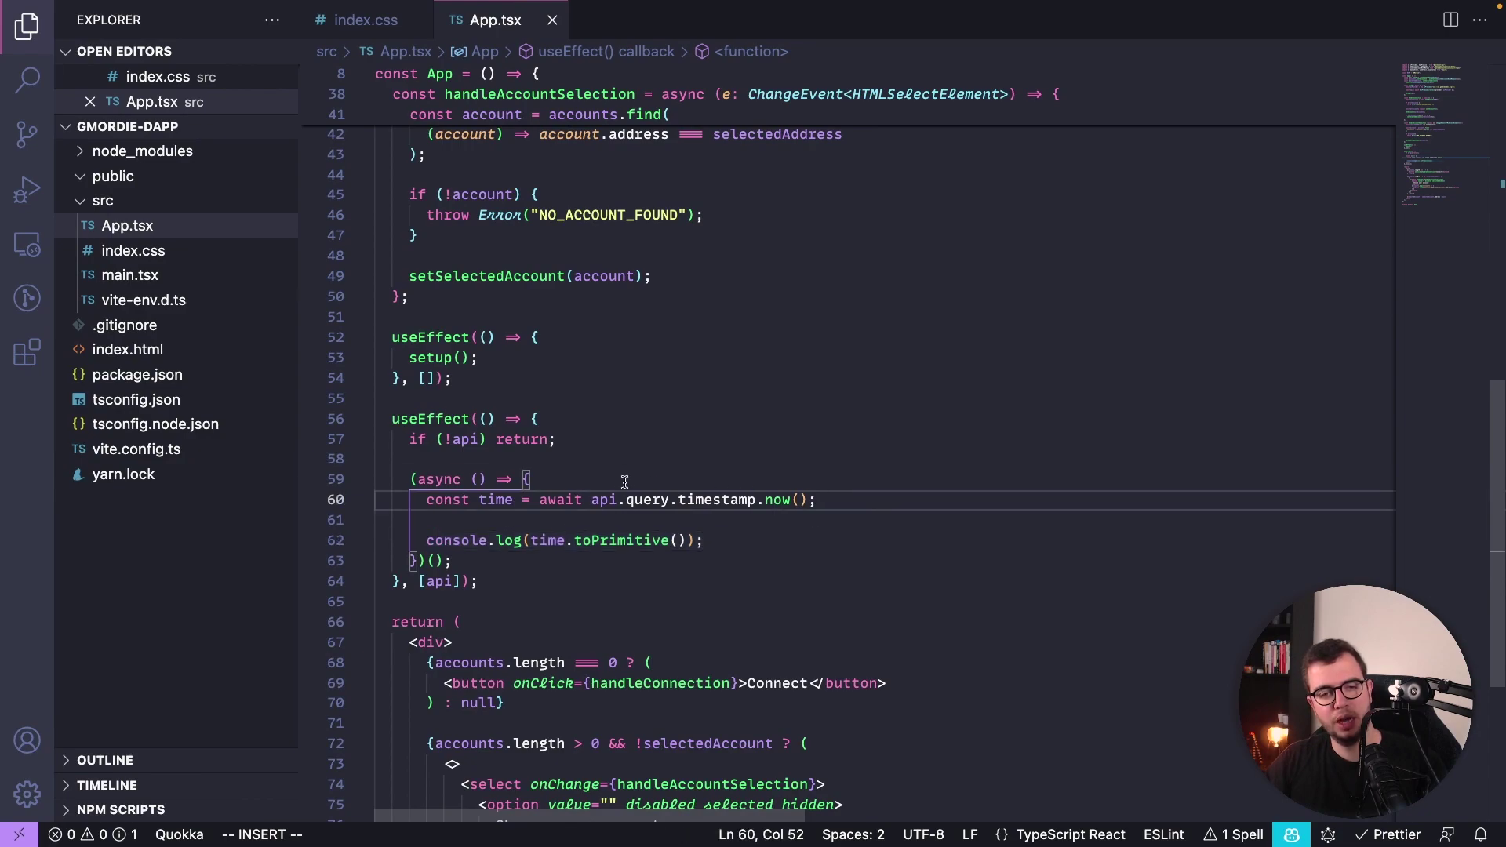
key(Escape)
key(shift+o)
text(const pei)
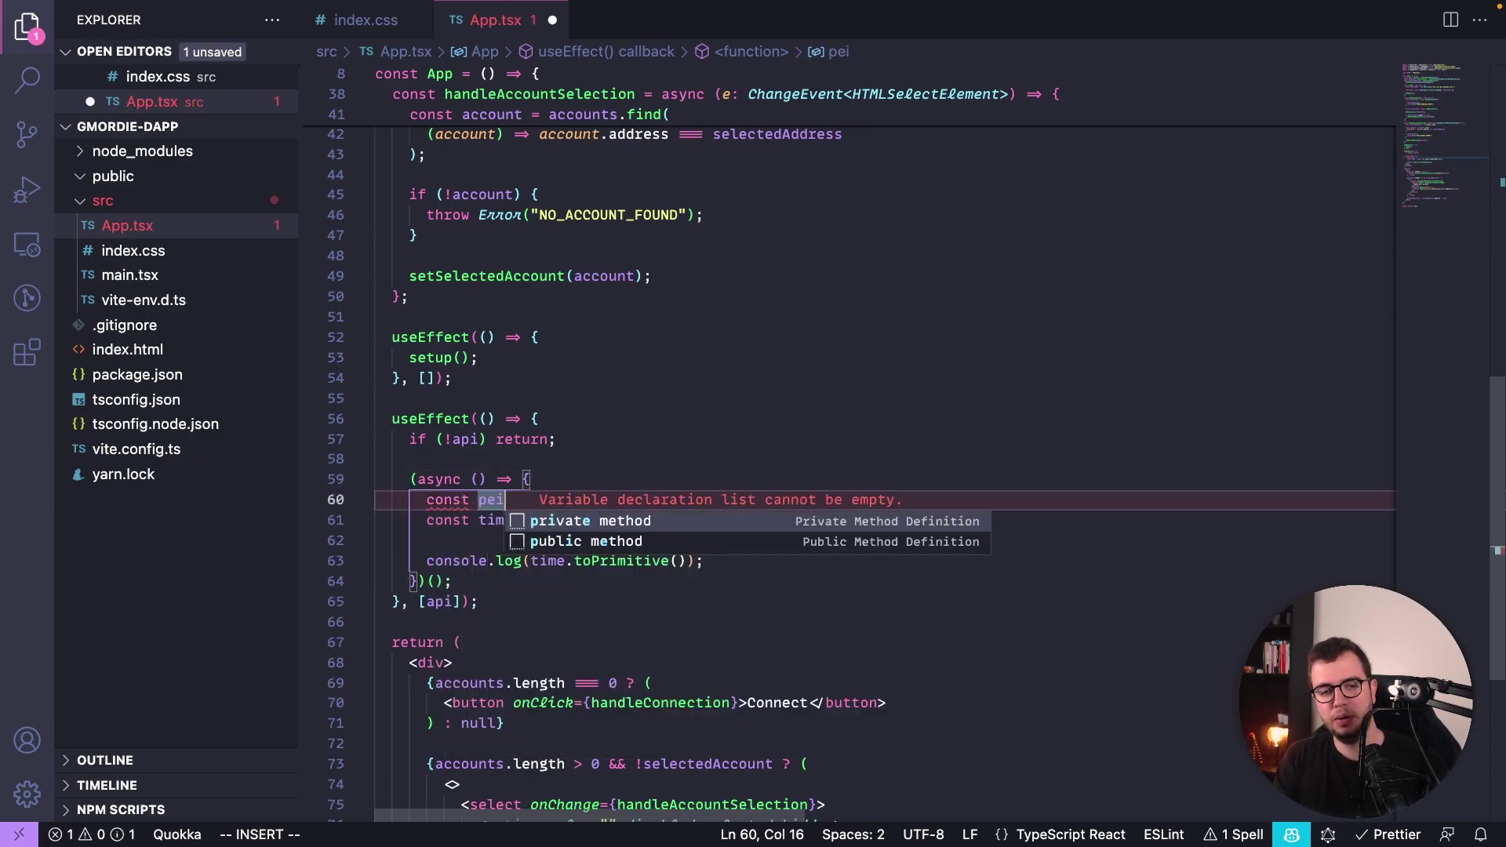
key(BackSpace)
text(riod =)
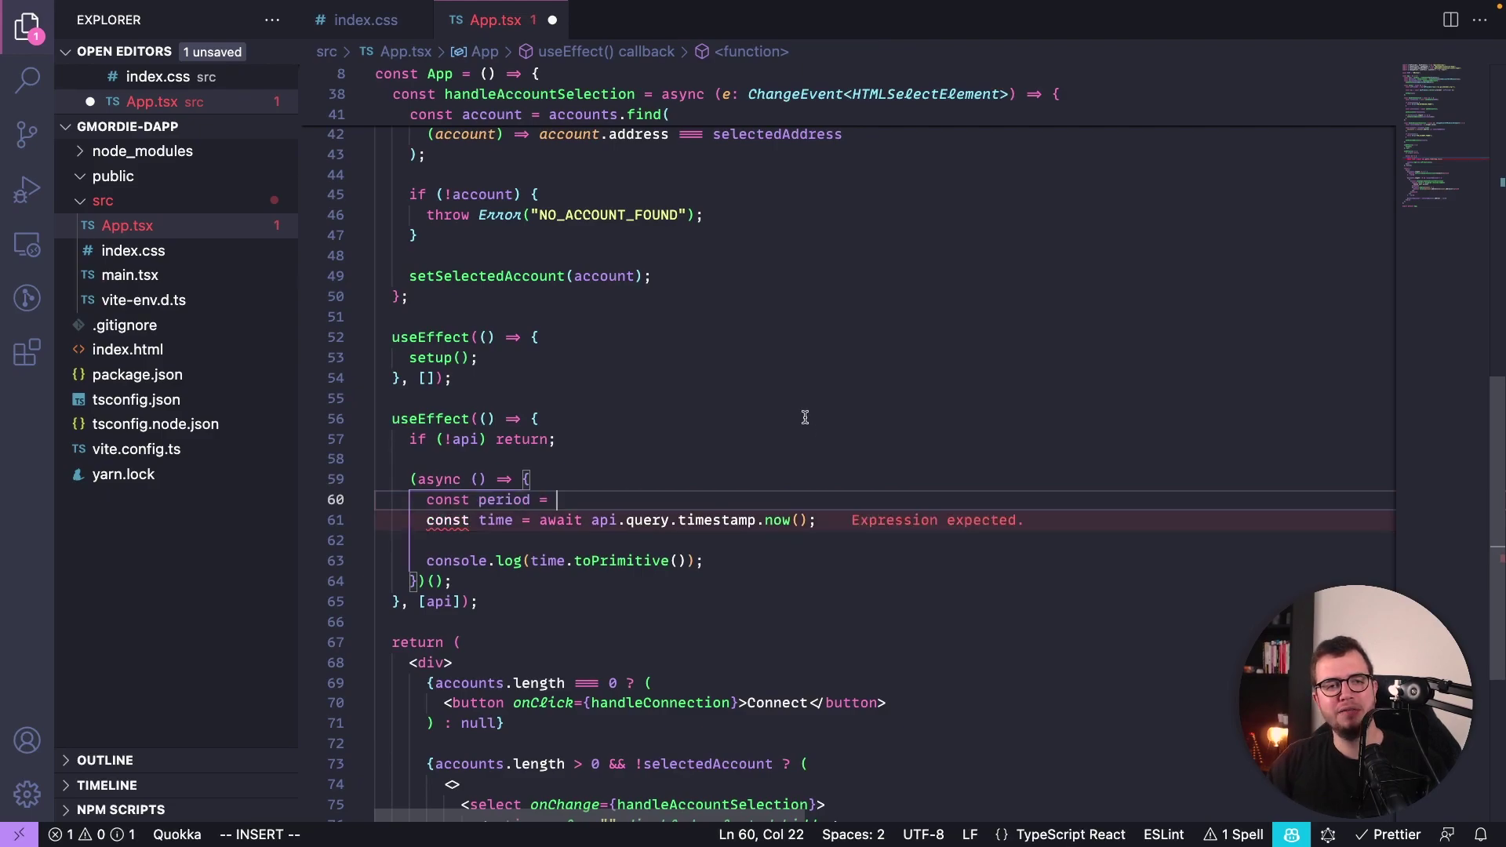
Add const [period, setPeriod] = useState below the selectedAccount state on line 13.
scroll(774, 351, up, 9)
scroll(774, 351, up, 5)
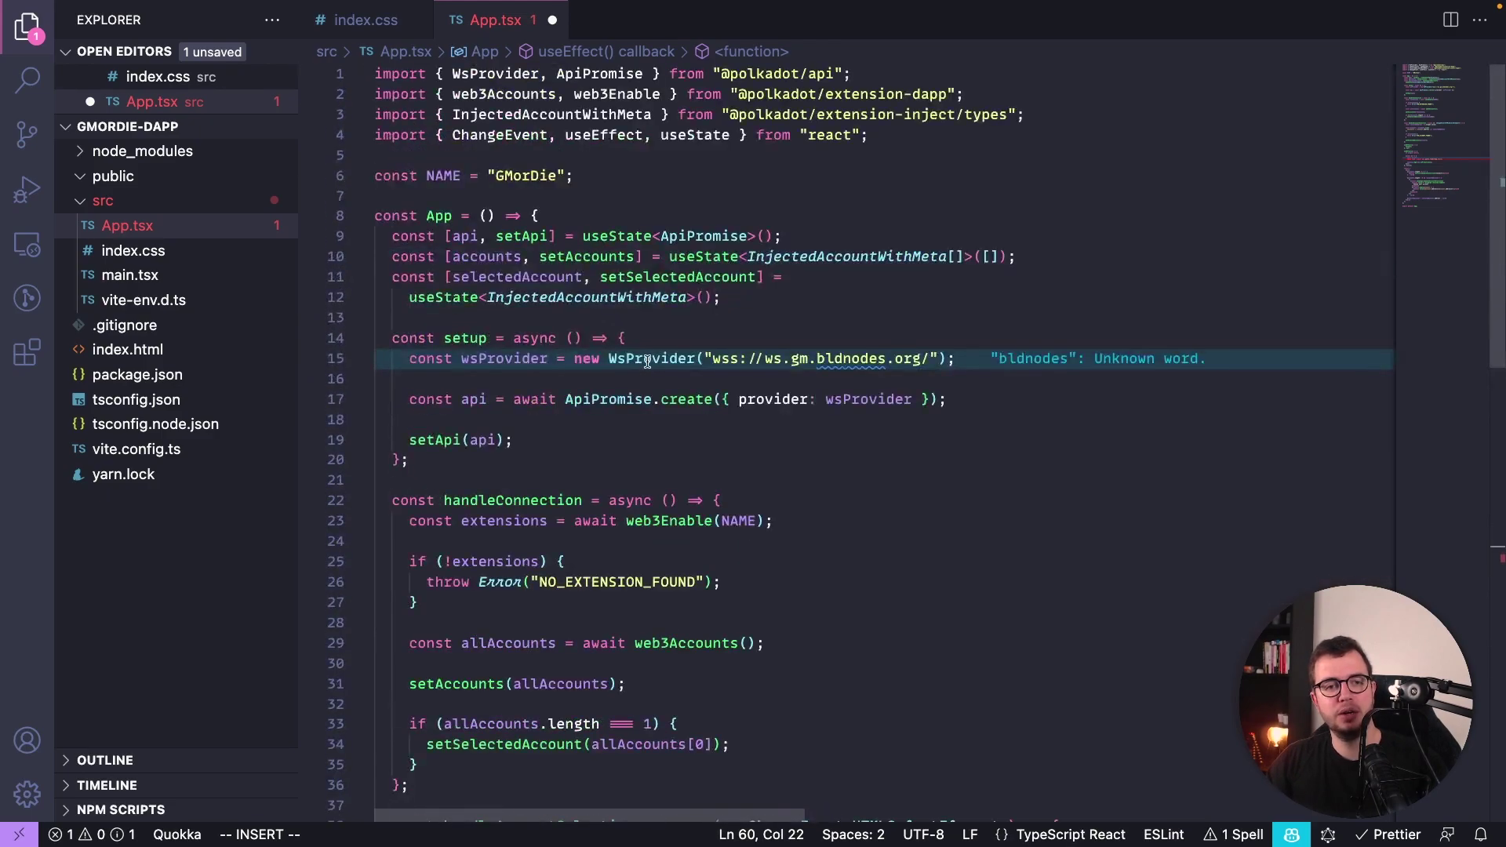
click(777, 295)
key(Return)
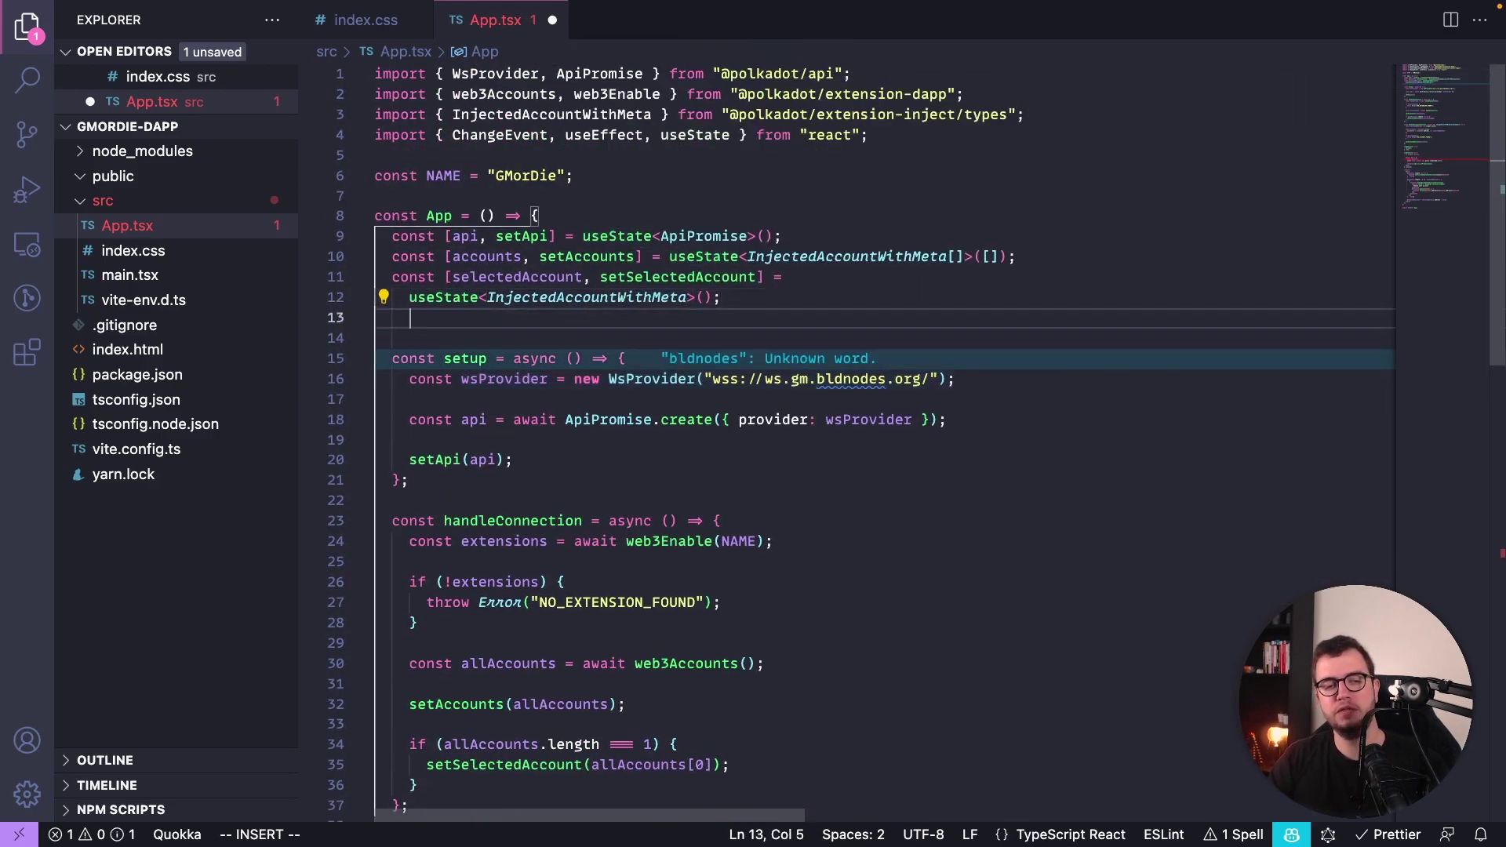
text(const )
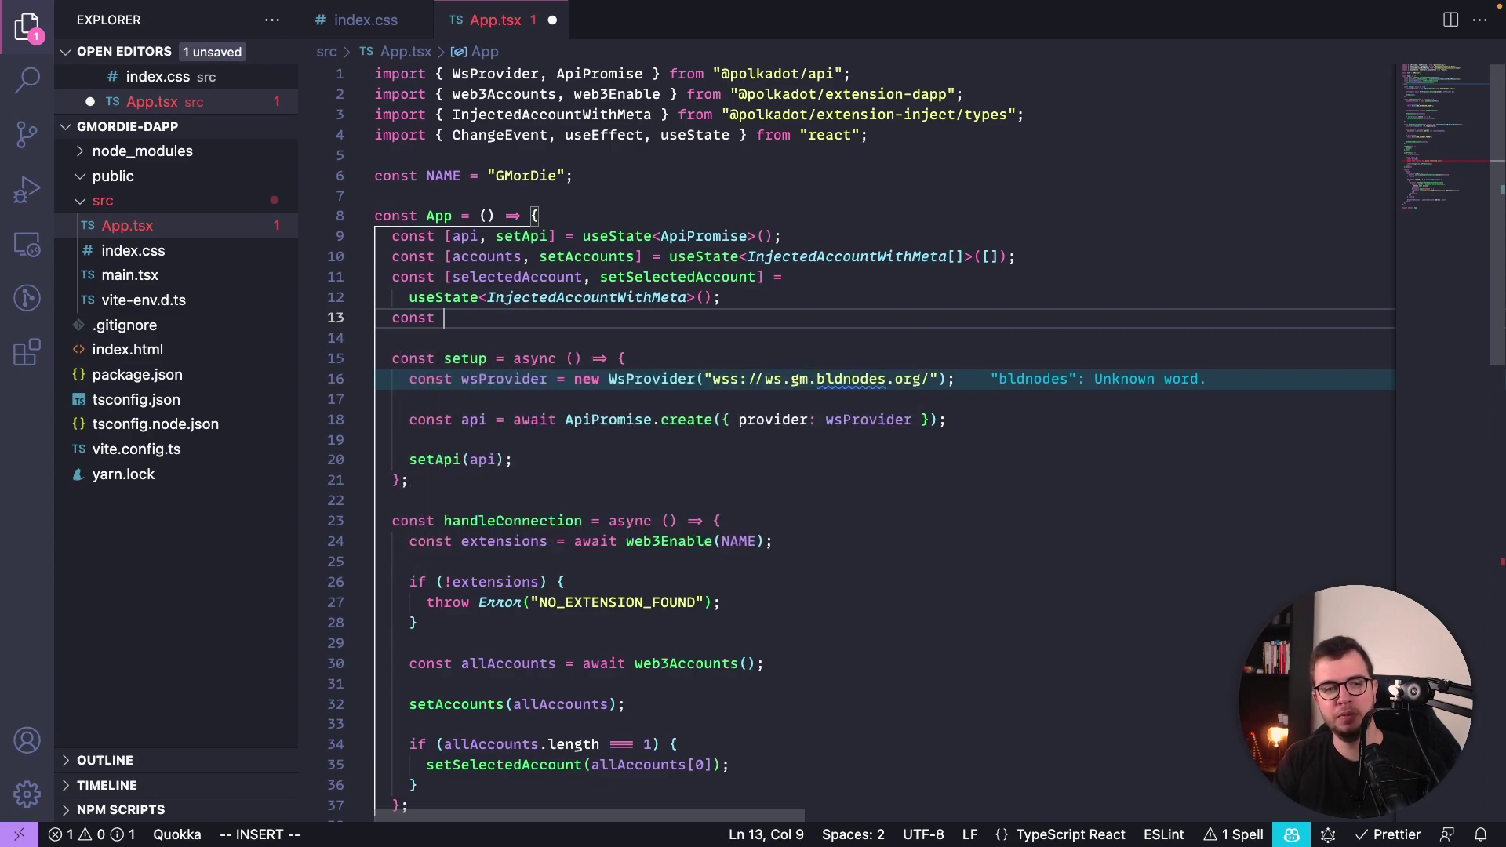
text(pr)
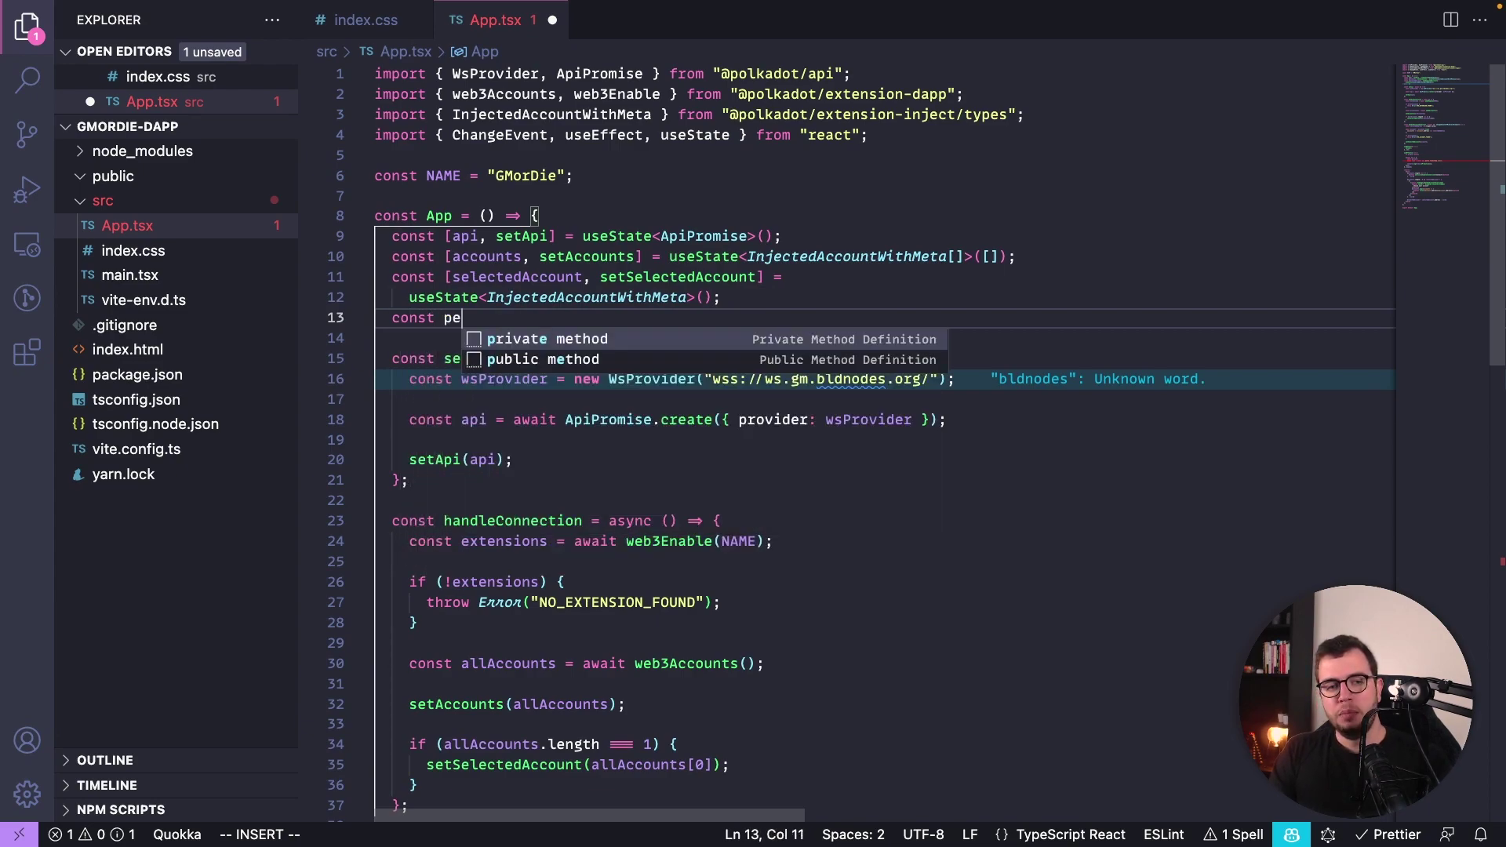
text(i)
key(BackSpace)
key(BackSpace)
key(BackSpace)
text([period, se)
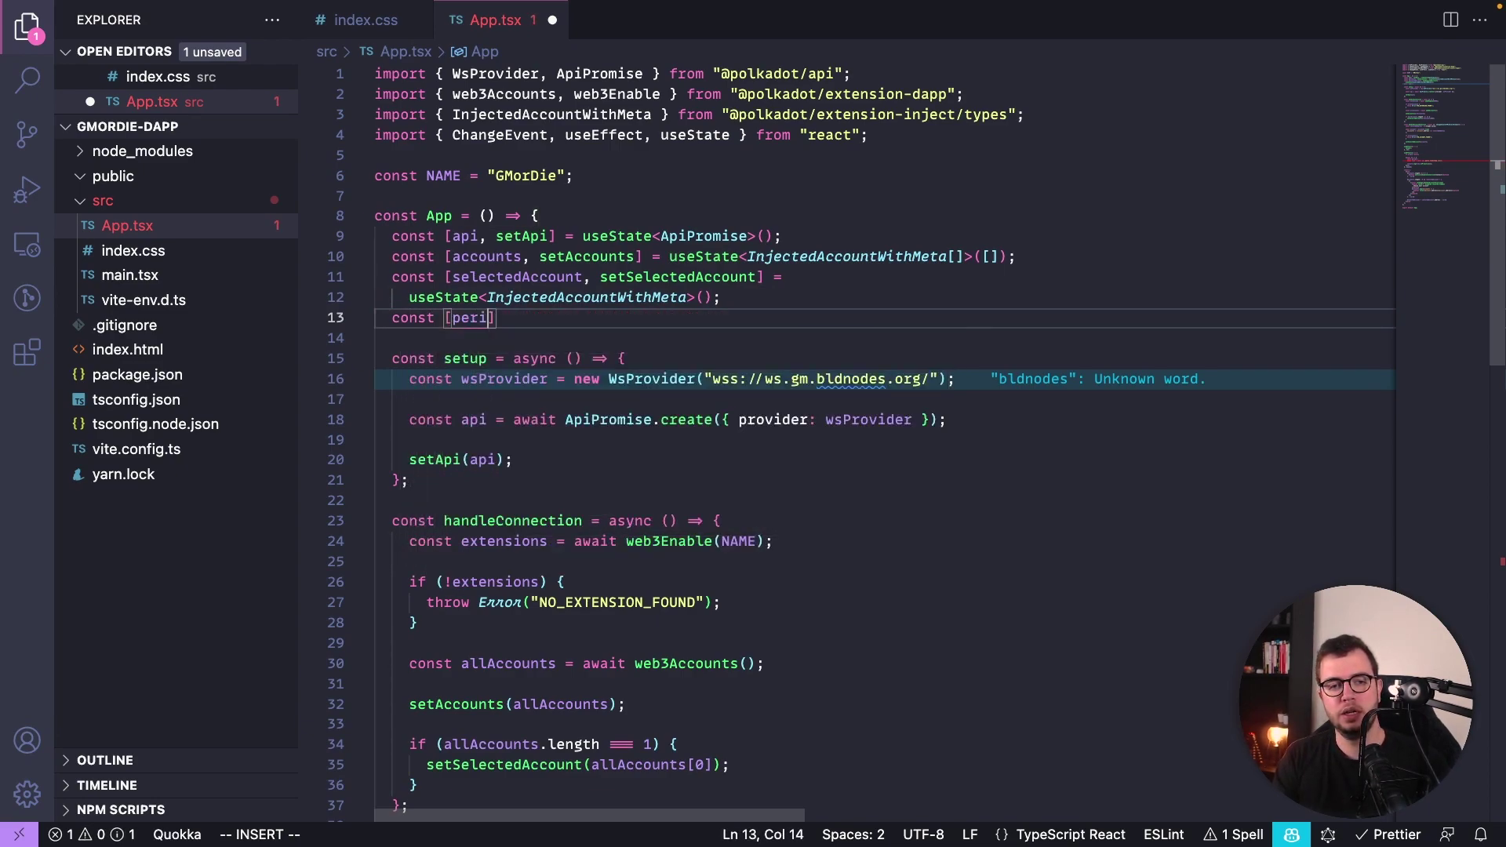
text(tPeriod])
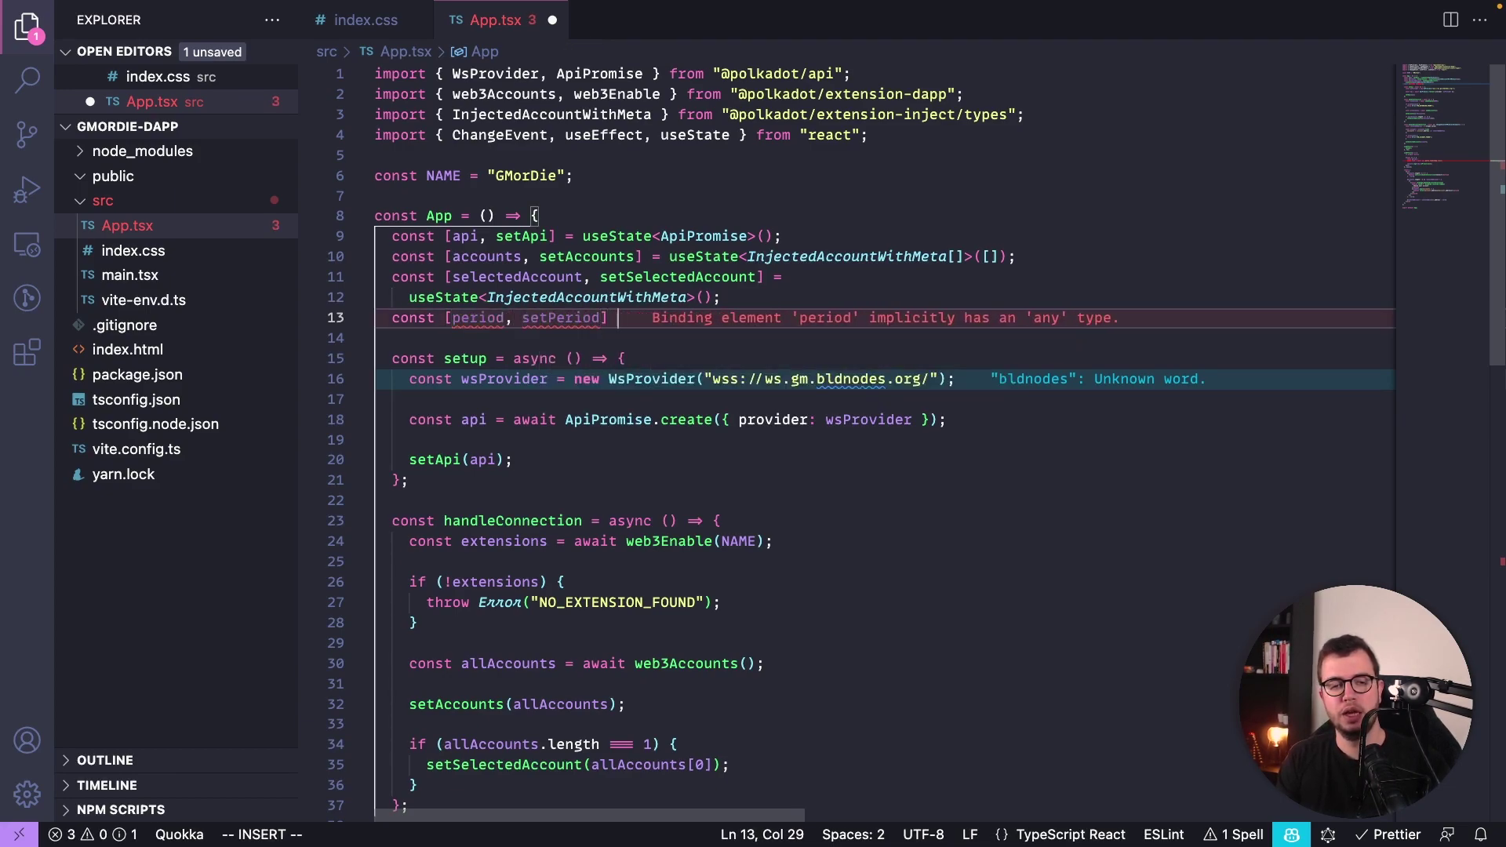
text( = )
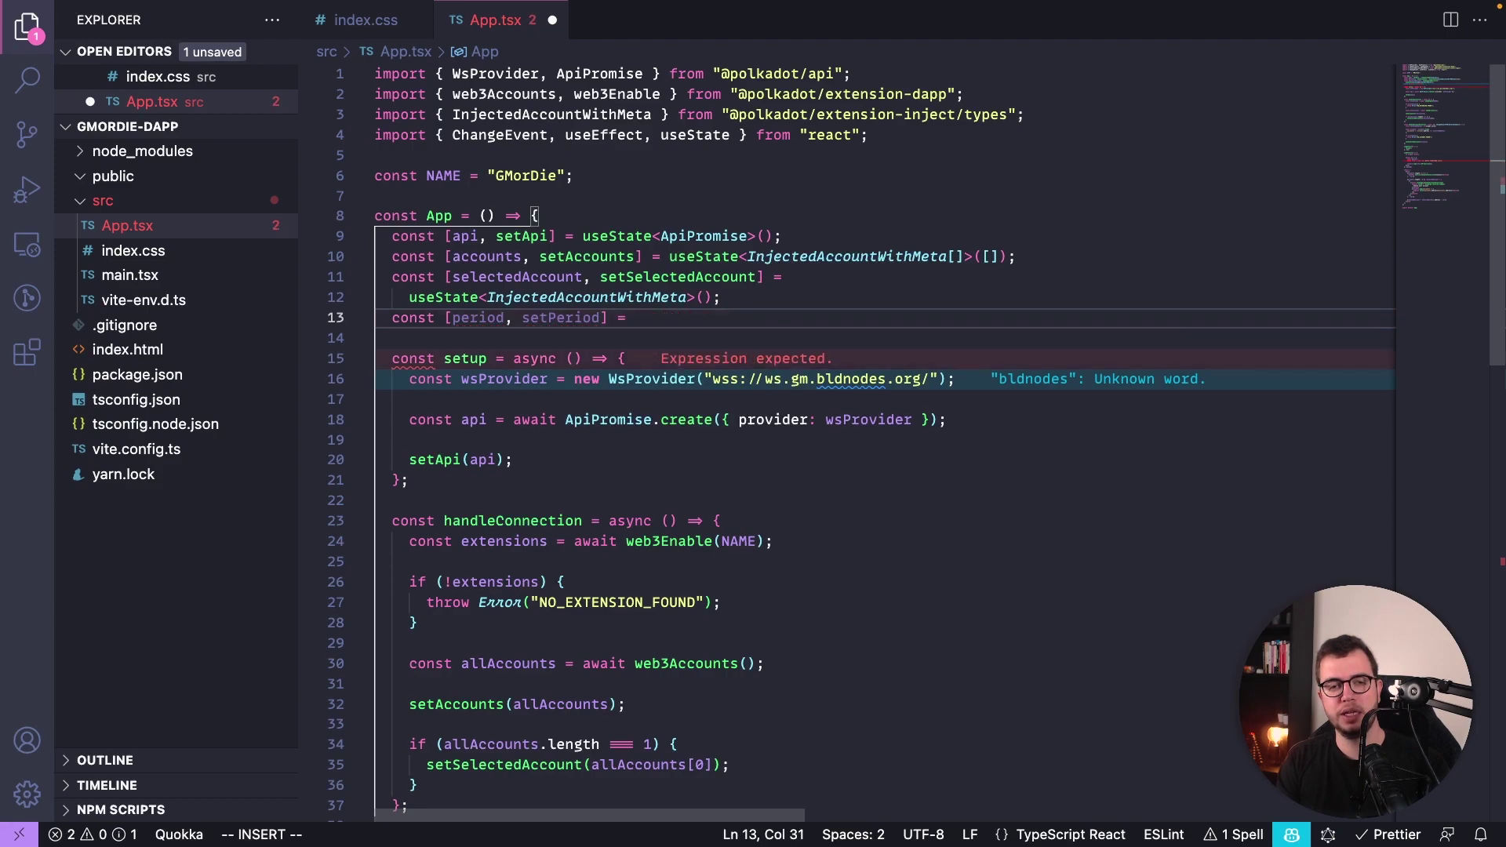
text(use)
key(Return)
Type the period state as "MORNING" | "NIGHT" | "EVENING" | "AFTERNOON".
text(()
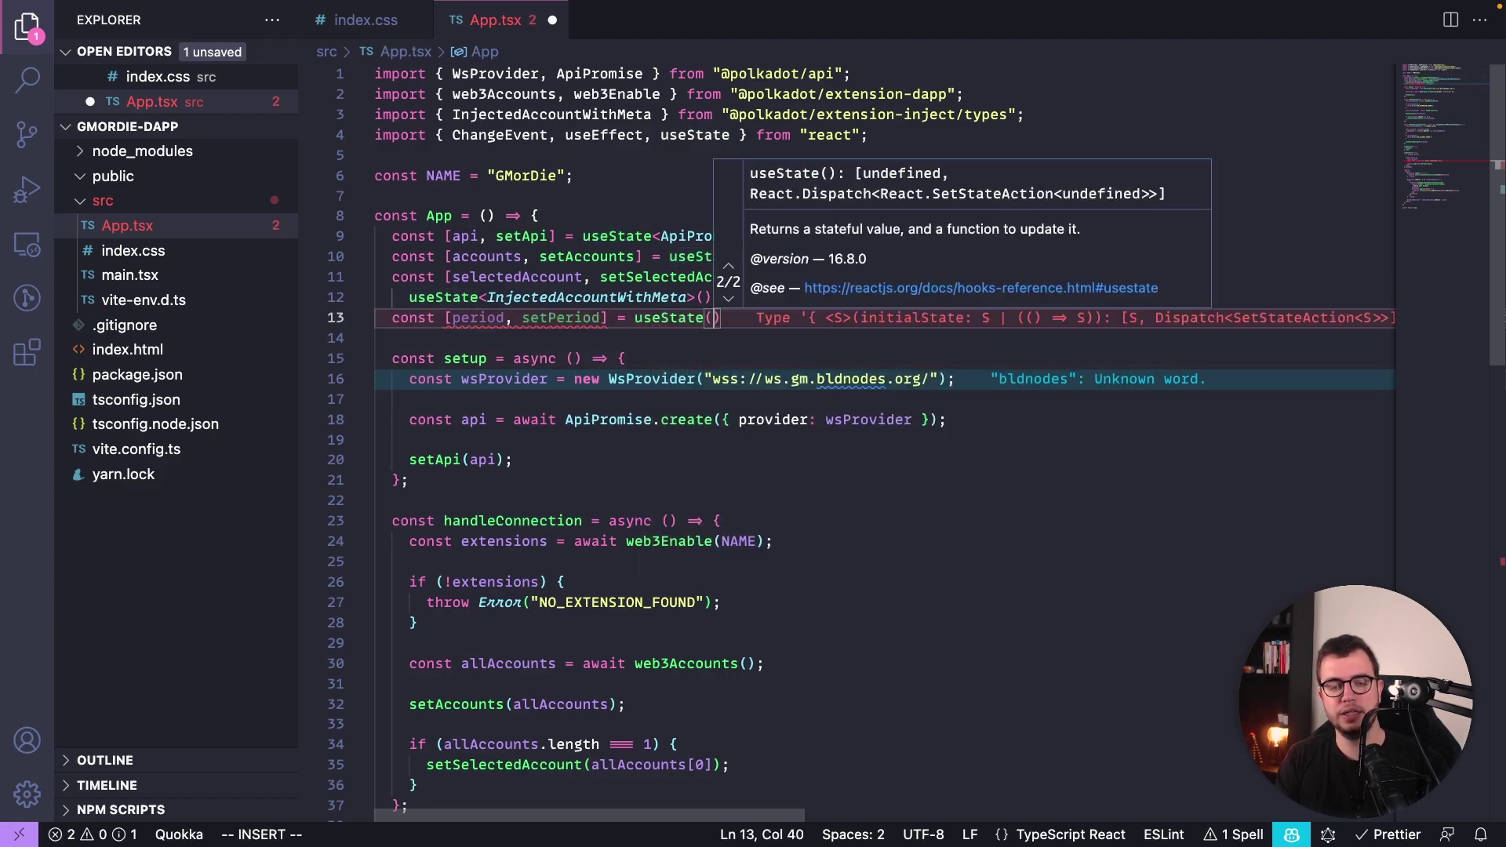
key(Left)
text(<")
key(Return)
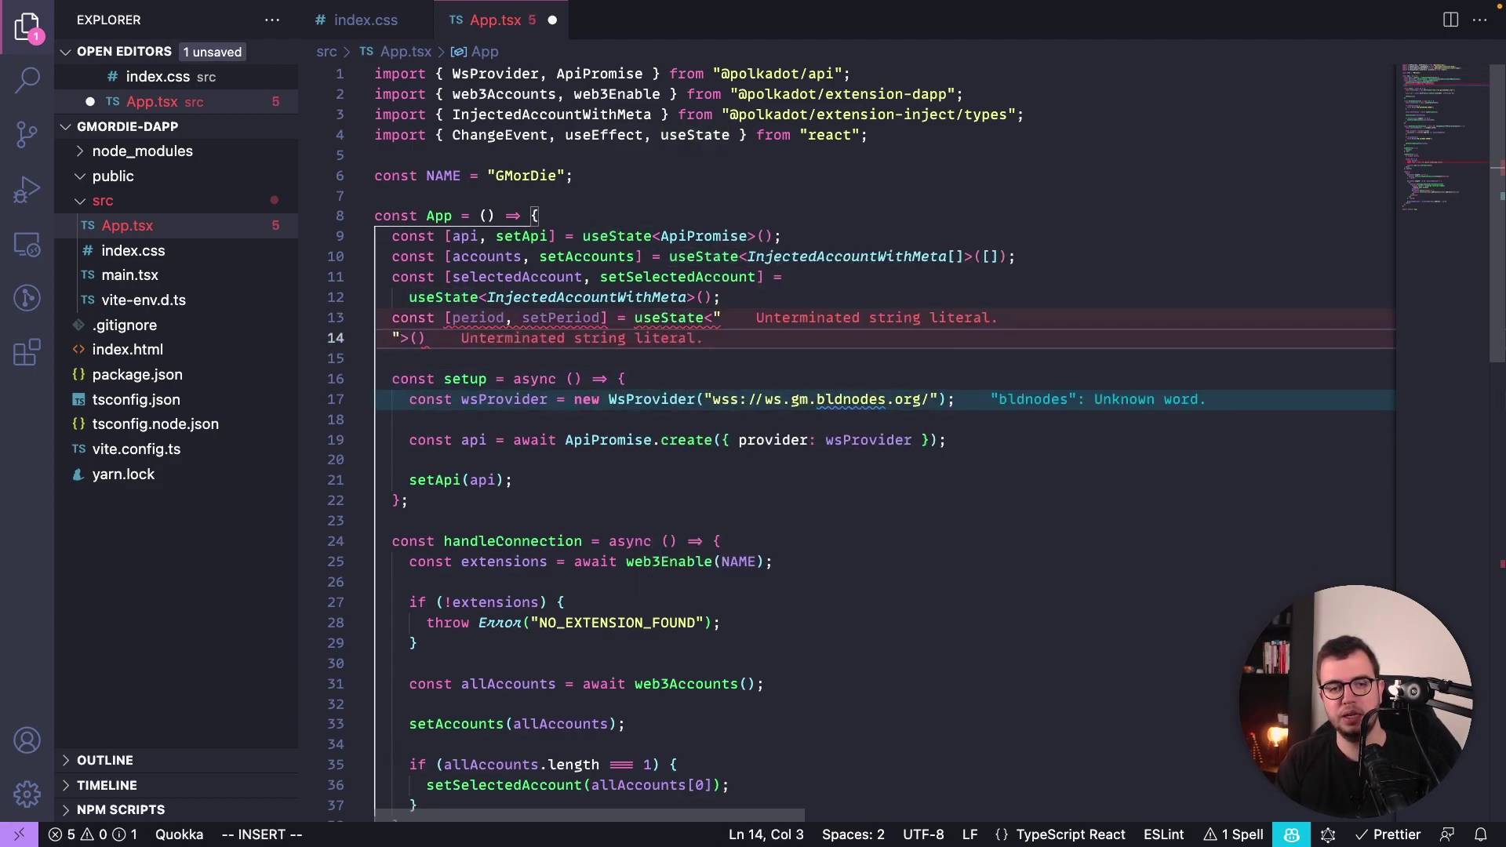
key(BackSpace)
key(BackSpace)
text(MORNING)
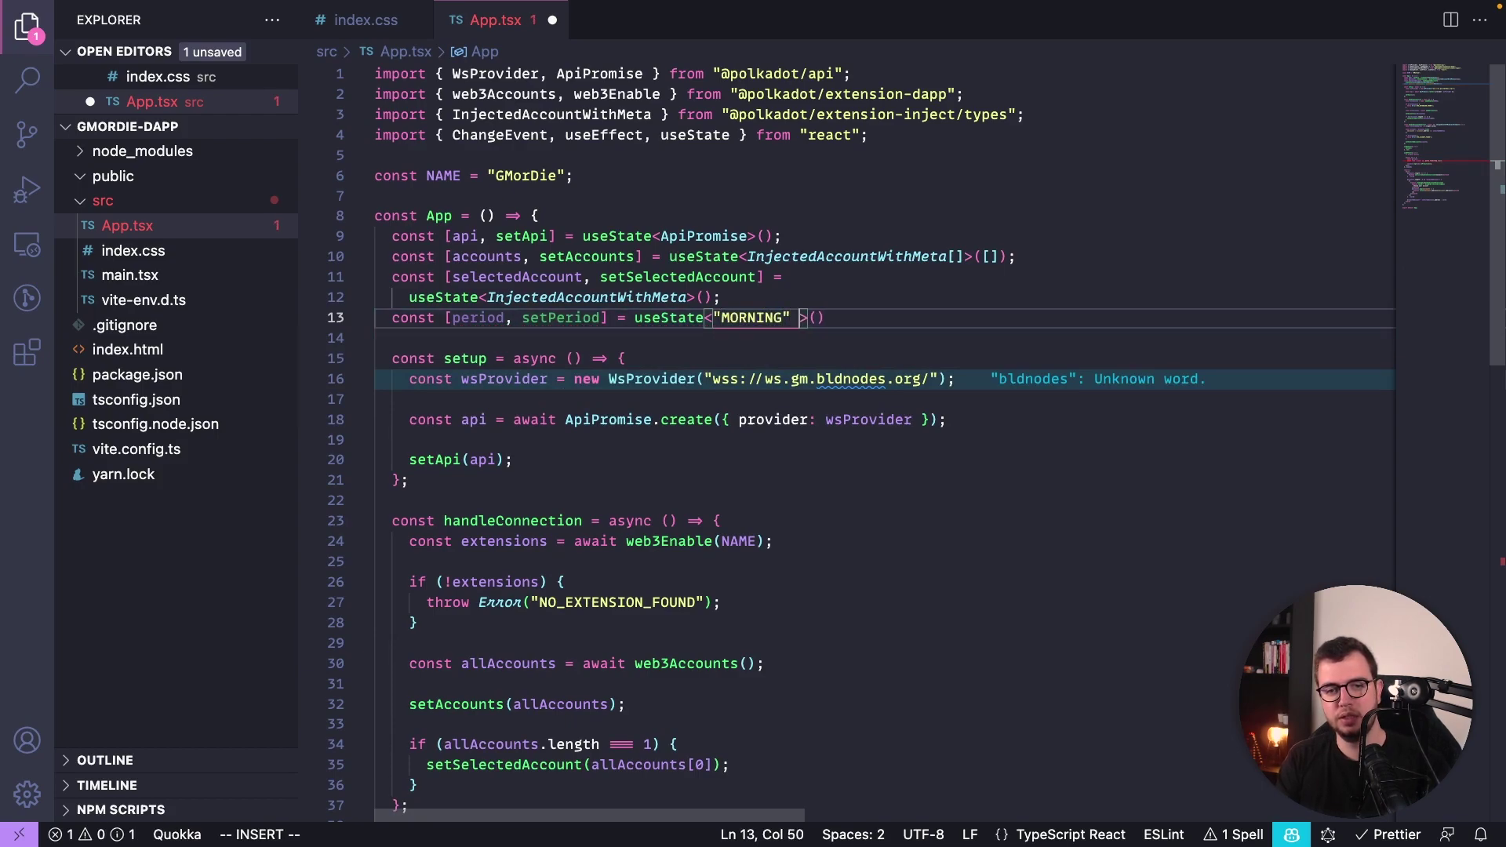
text(" | "NIGHT")
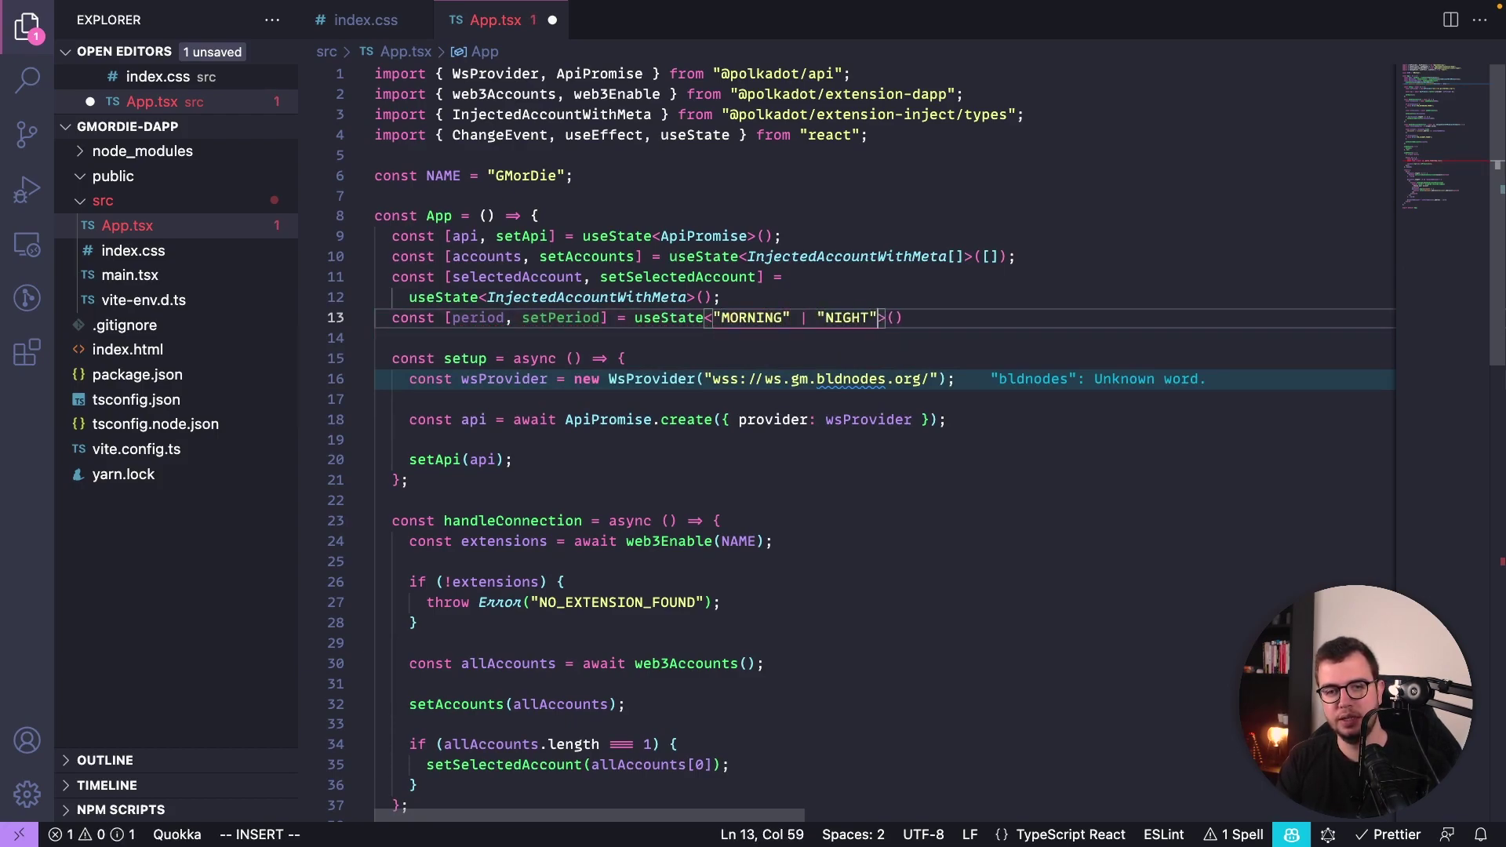
text( | "EVENING)
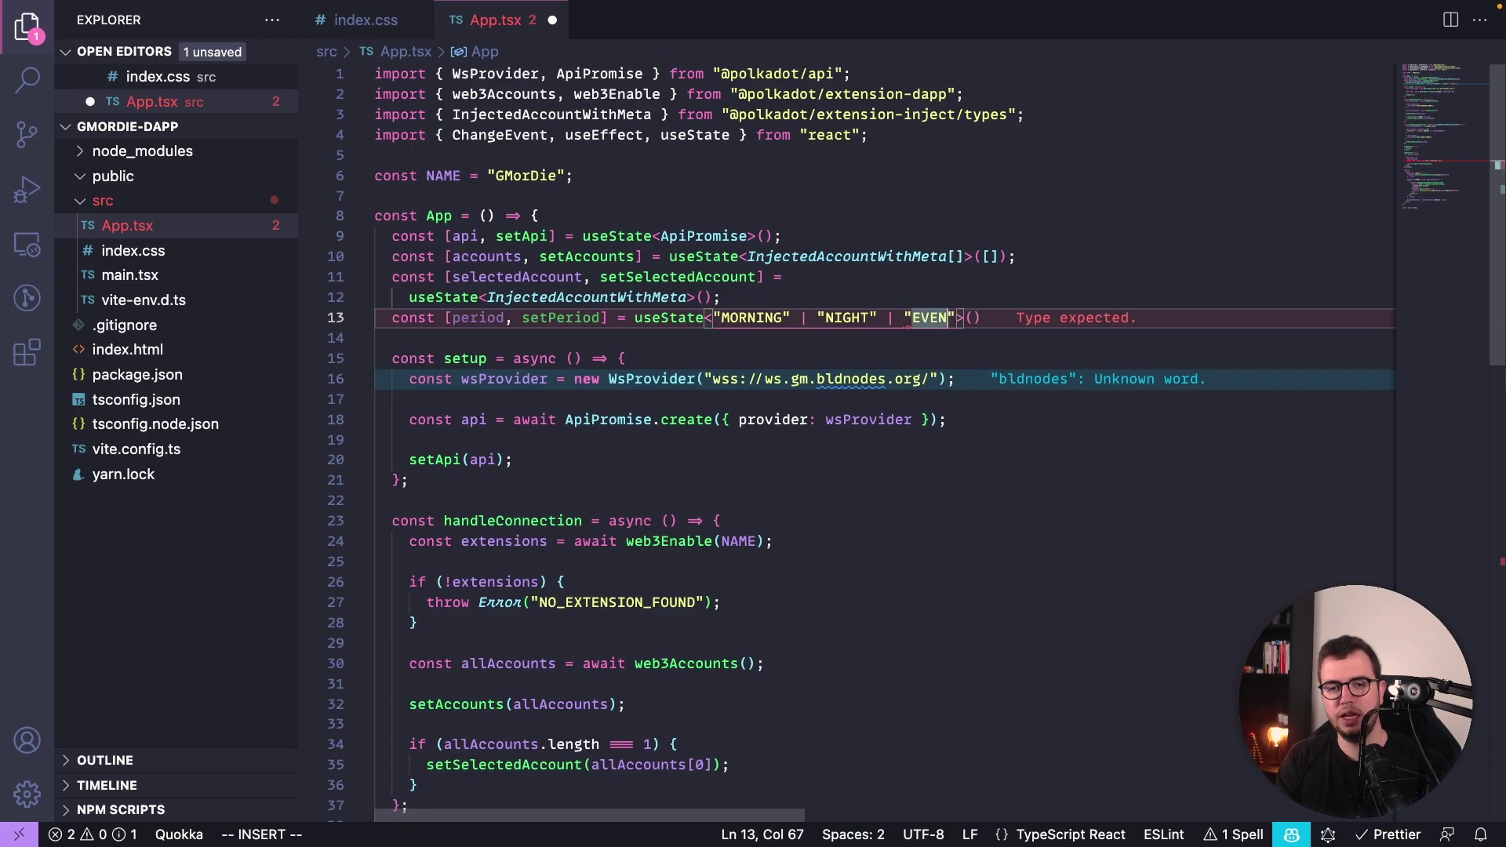
text(" | "A)
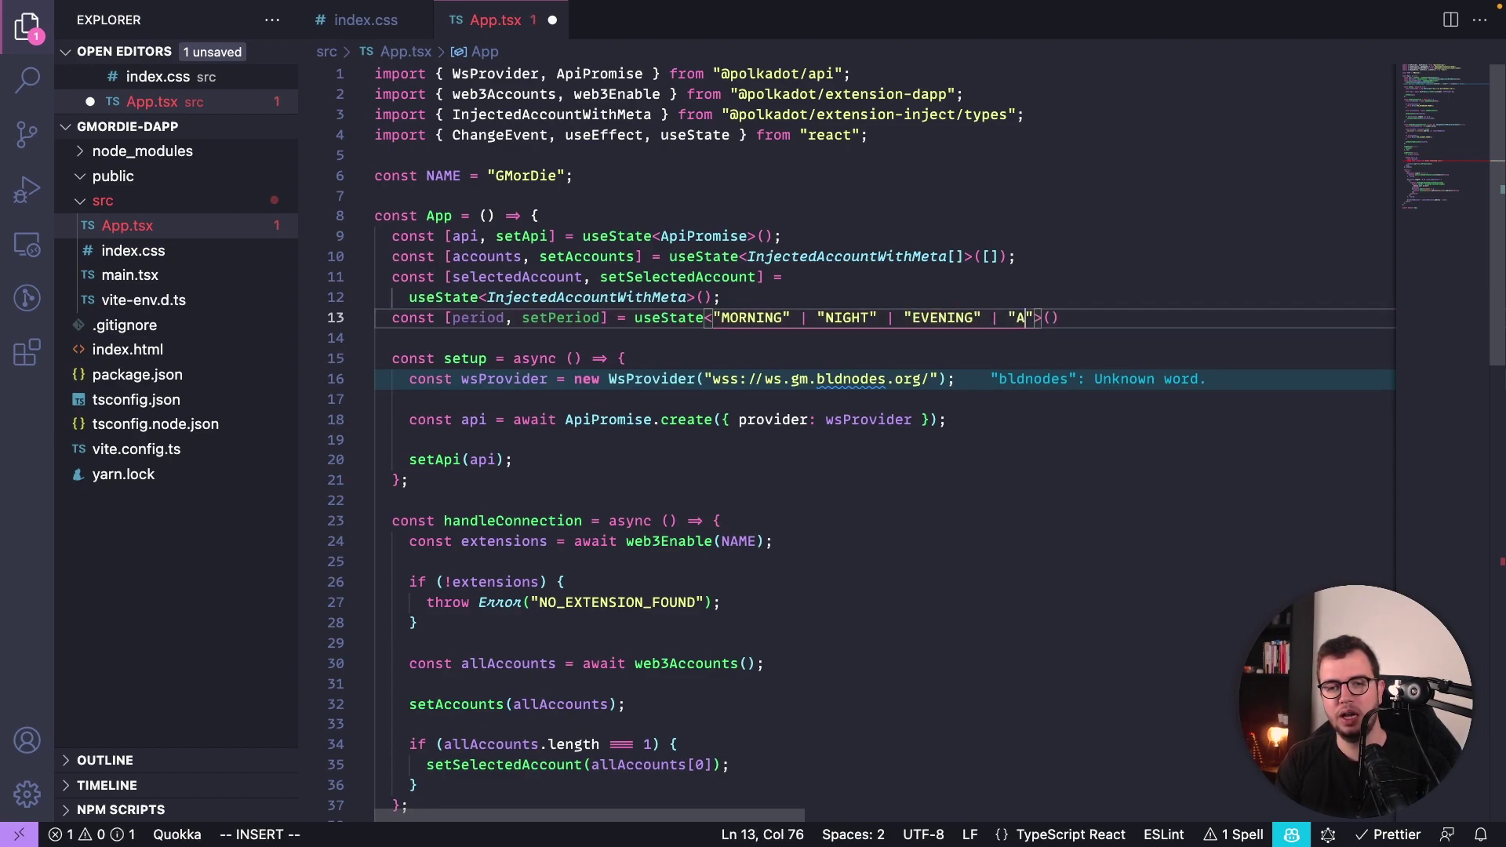
text(FTERNOON)
key(Right)
key(Right)
key(Right)
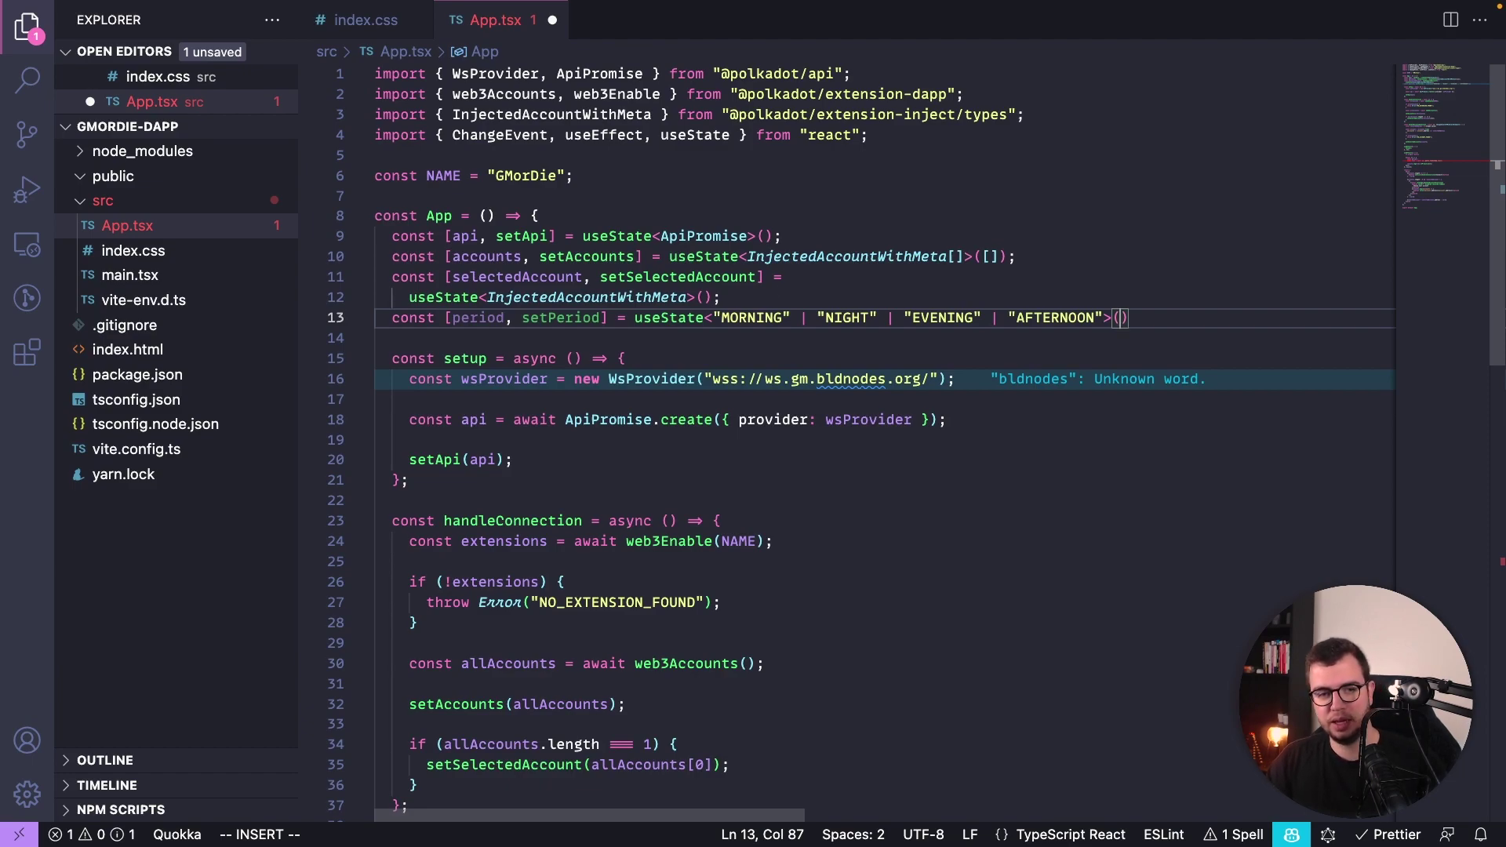
Delete the timestamp query line and its console.log from the effect.
scroll(637, 670, down, 12)
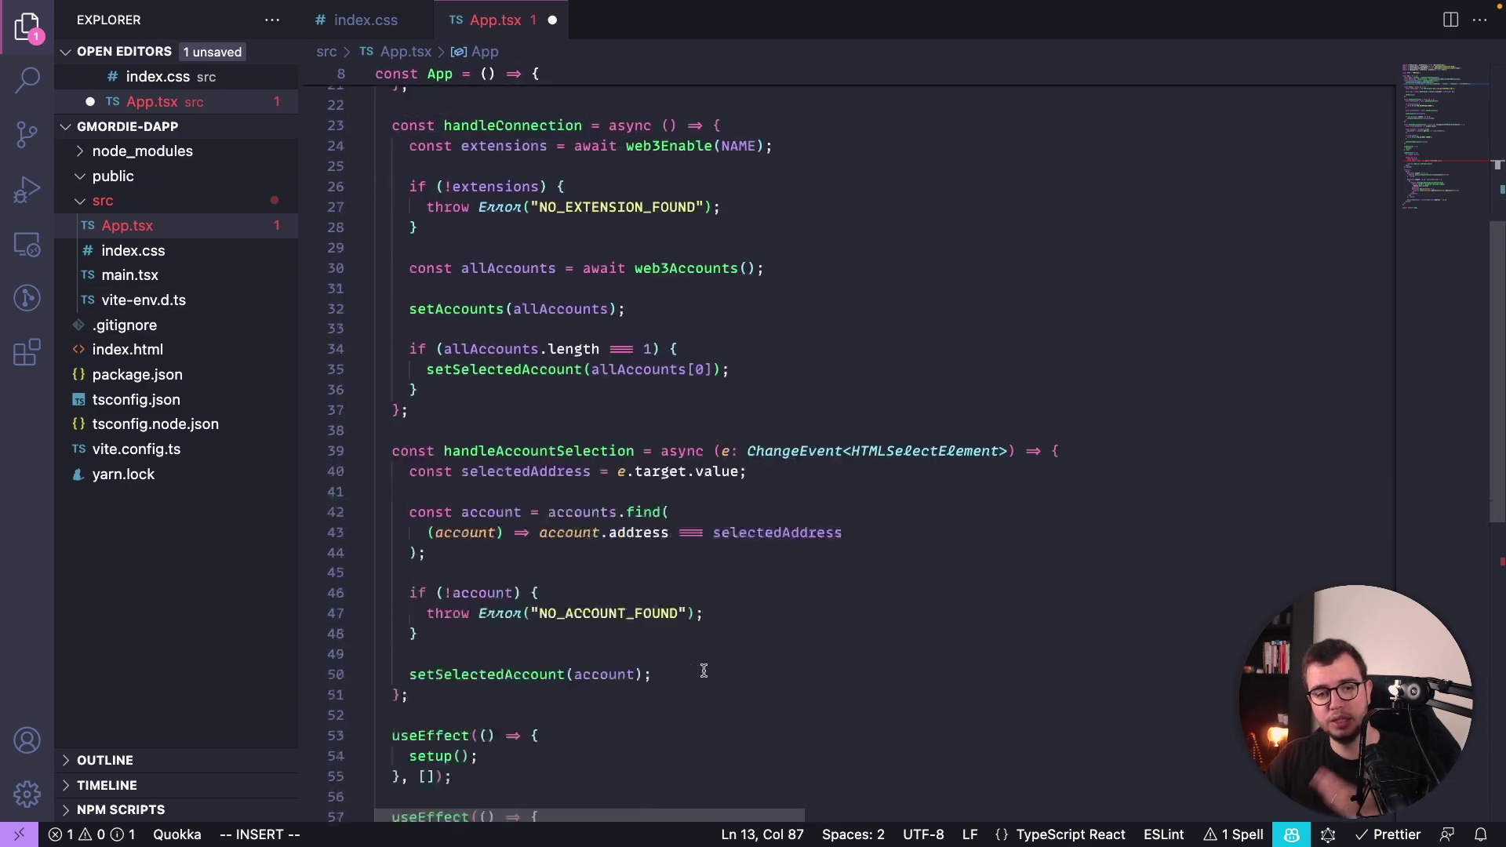
click(569, 636)
click(532, 616)
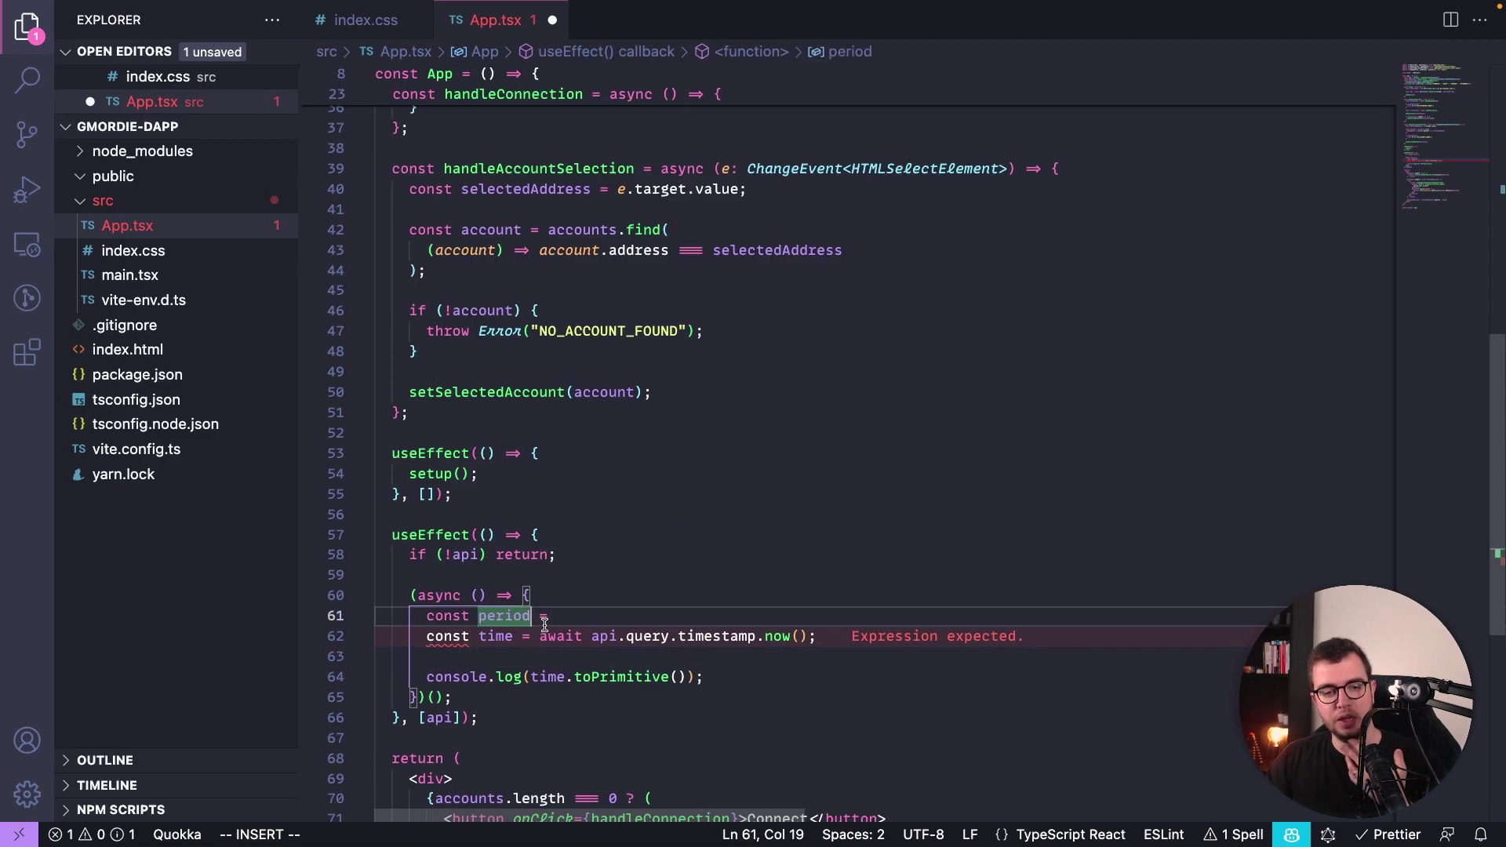
click(620, 636)
triple_click(643, 637)
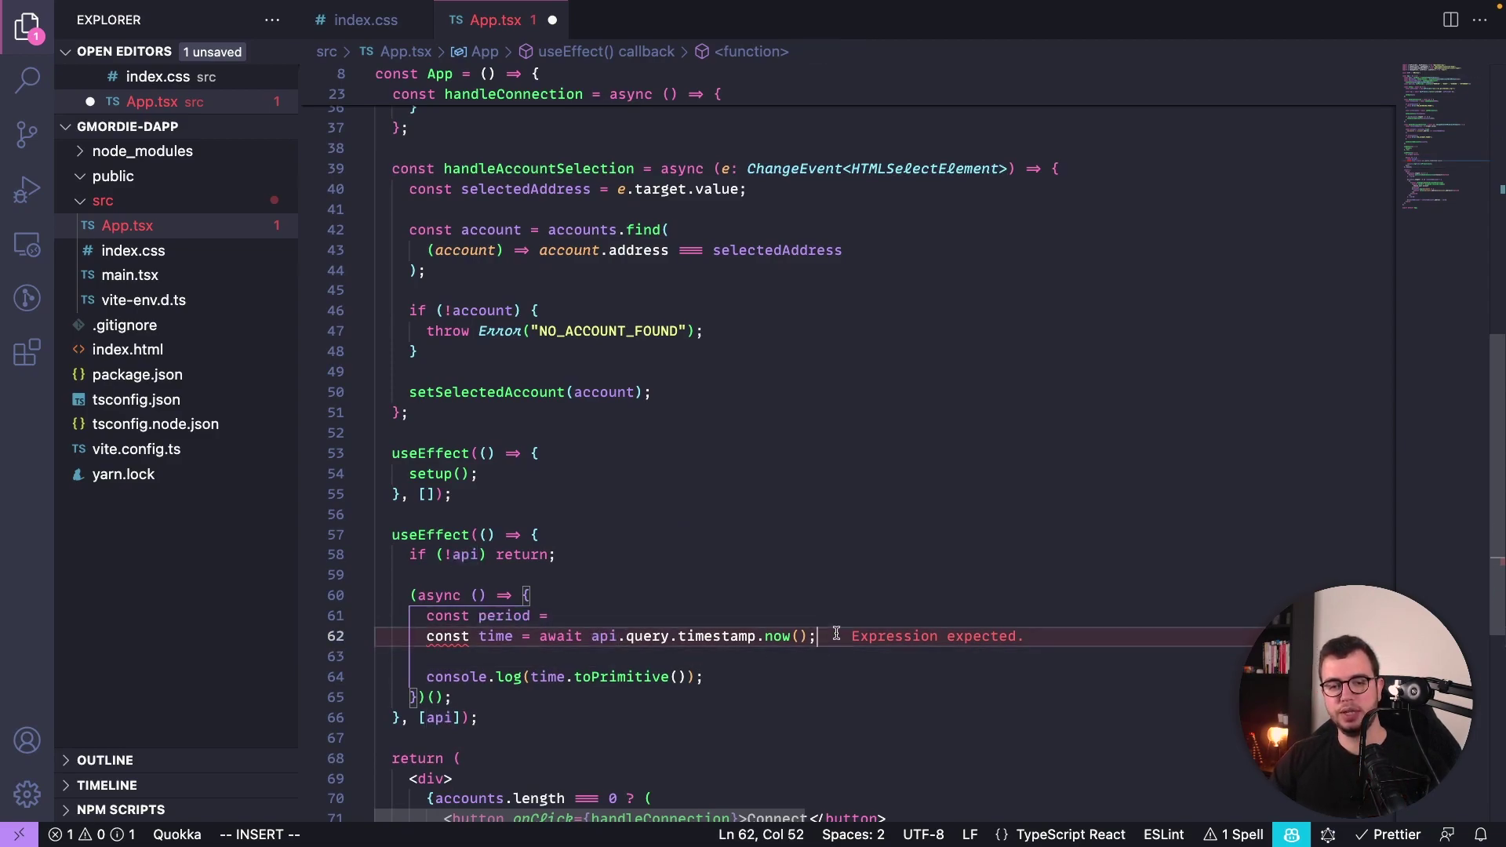
key(BackSpace)
click(739, 620)
drag(705, 657, 426, 657)
key(BackSpace)
click(706, 615)
Set period to (await api.query.currencies.currentTimePeriod()).toPrimitive().
text(await api.query)
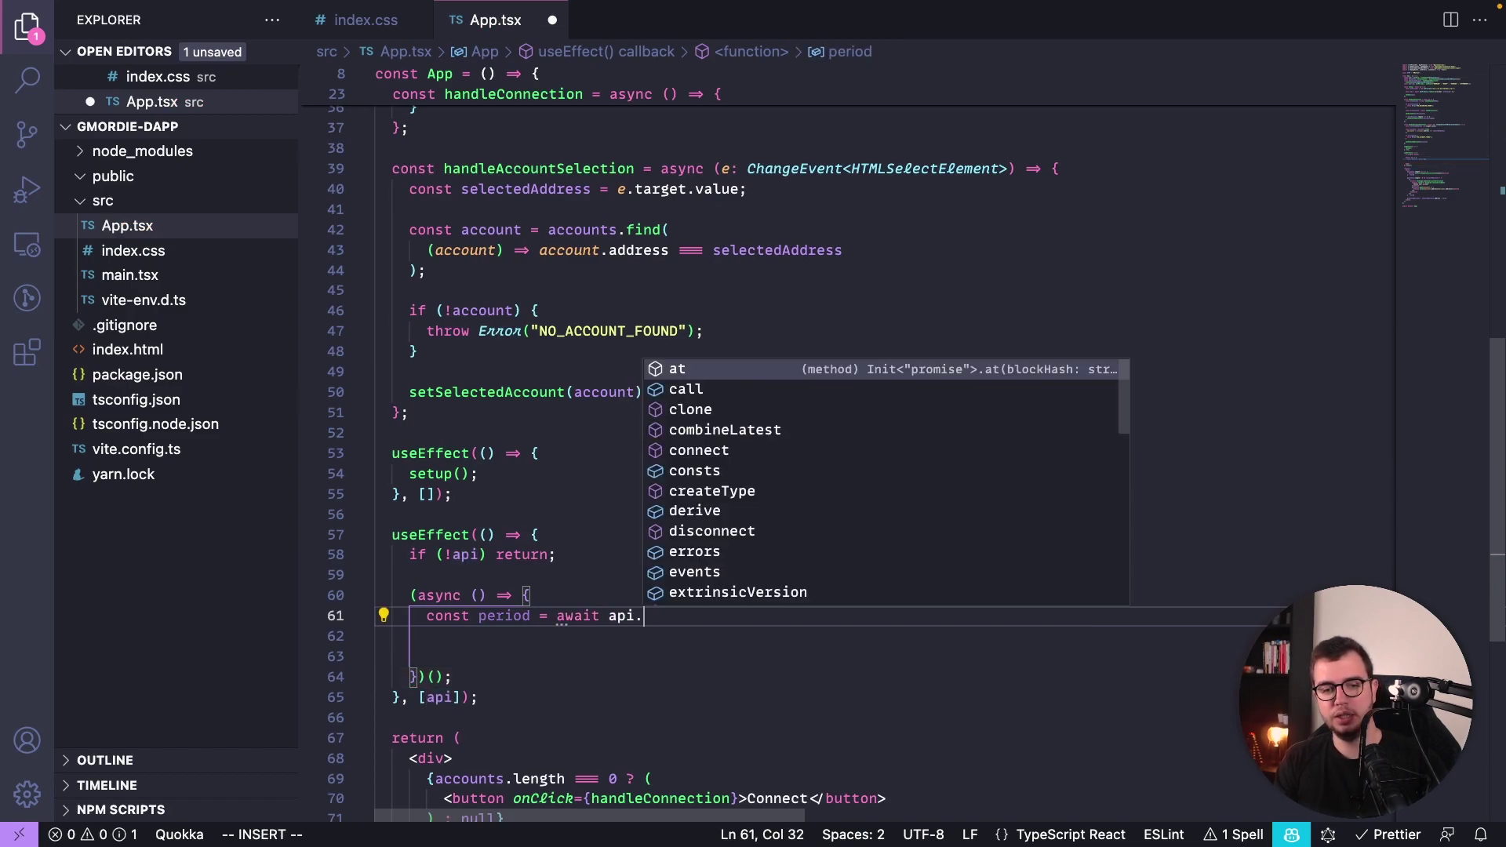
text(.currencies/)
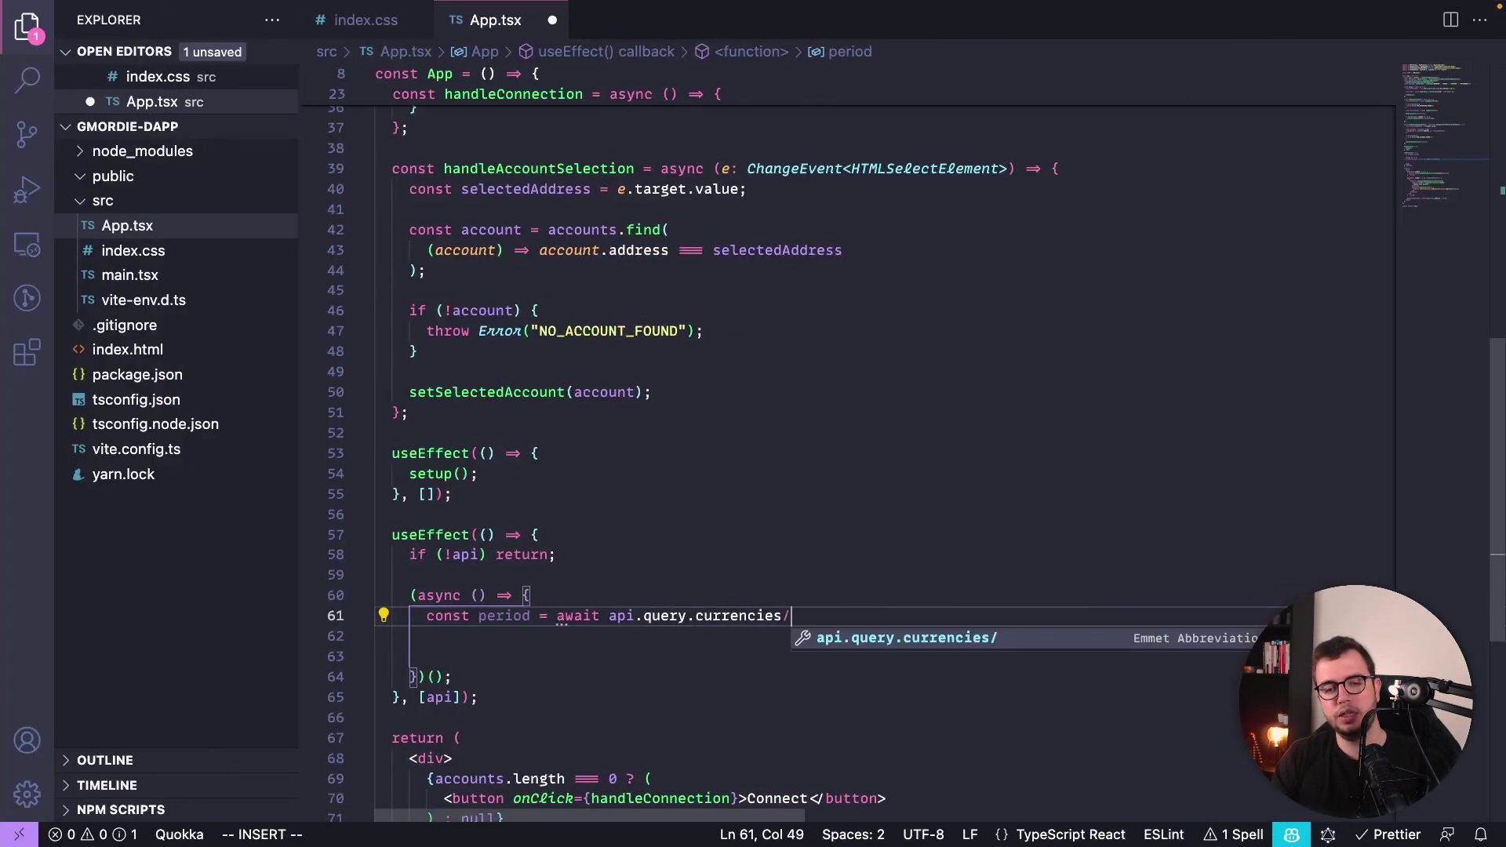
text(.circ)
key(BackSpace)
key(BackSpace)
key(BackSpace)
text(urr)
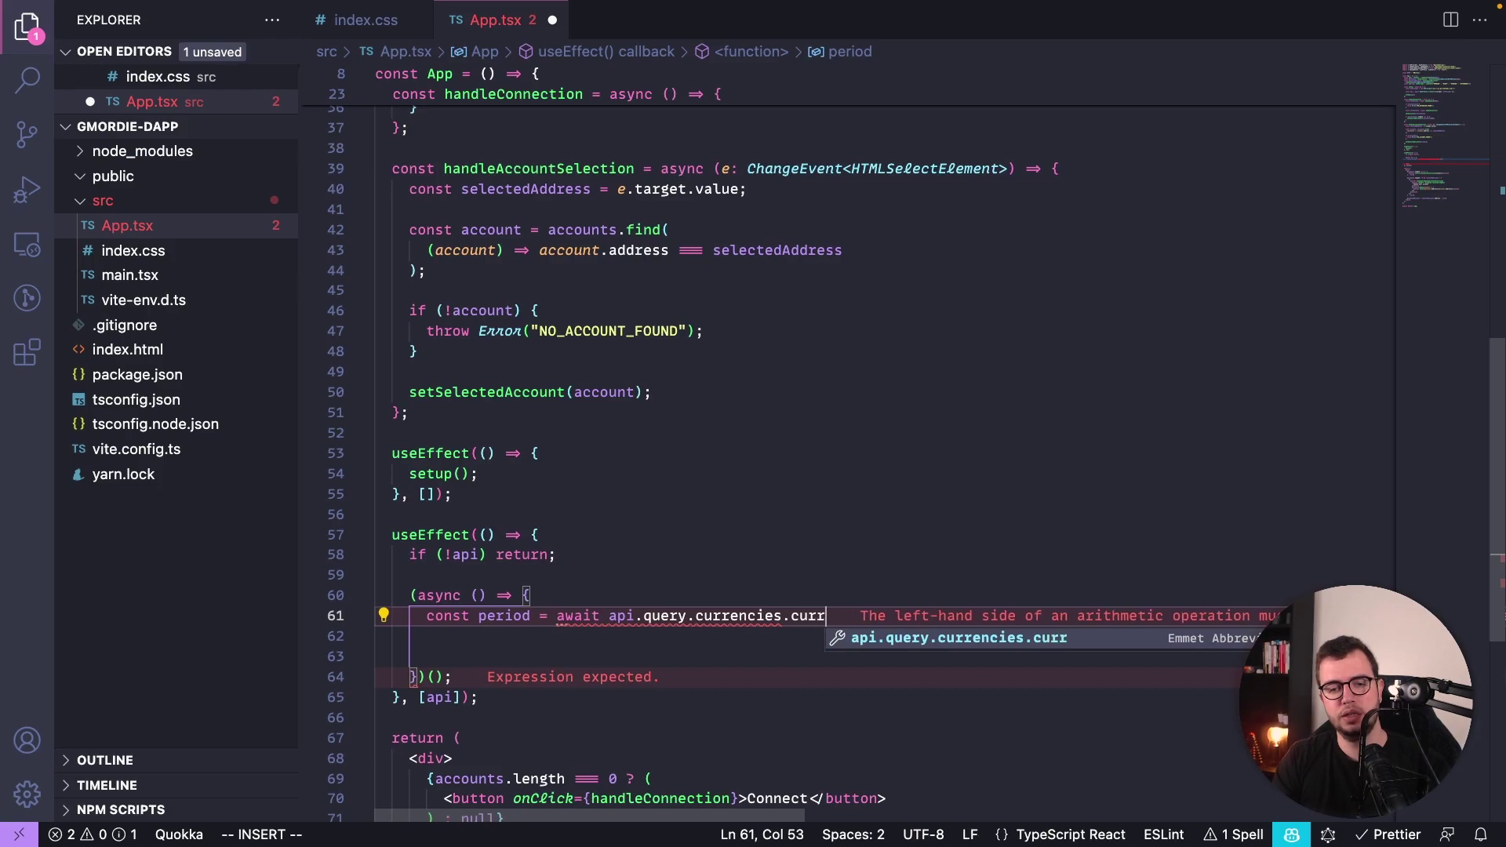
text(entTimePe)
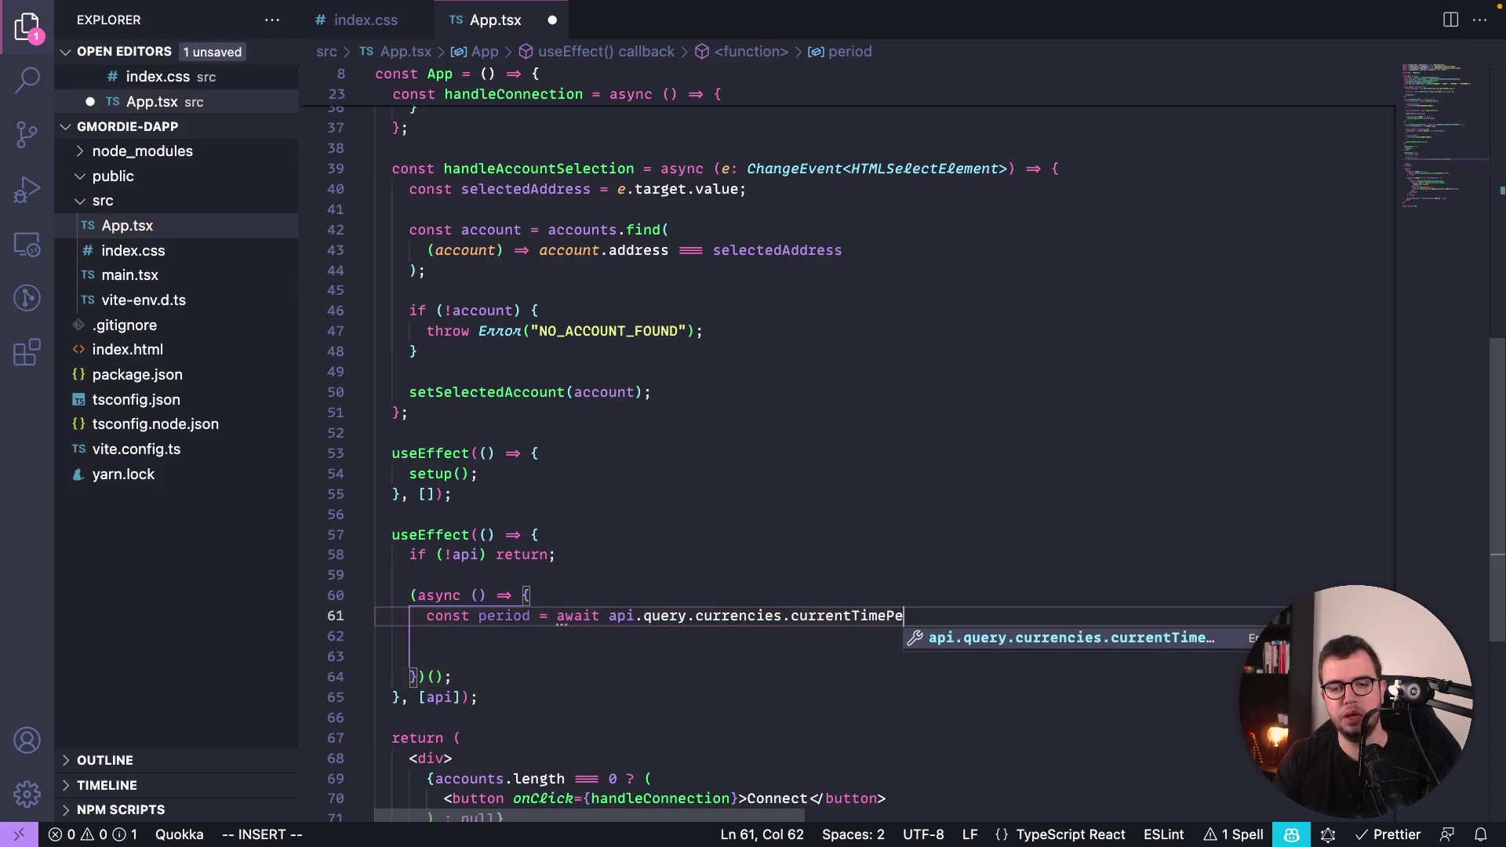
text(riod()
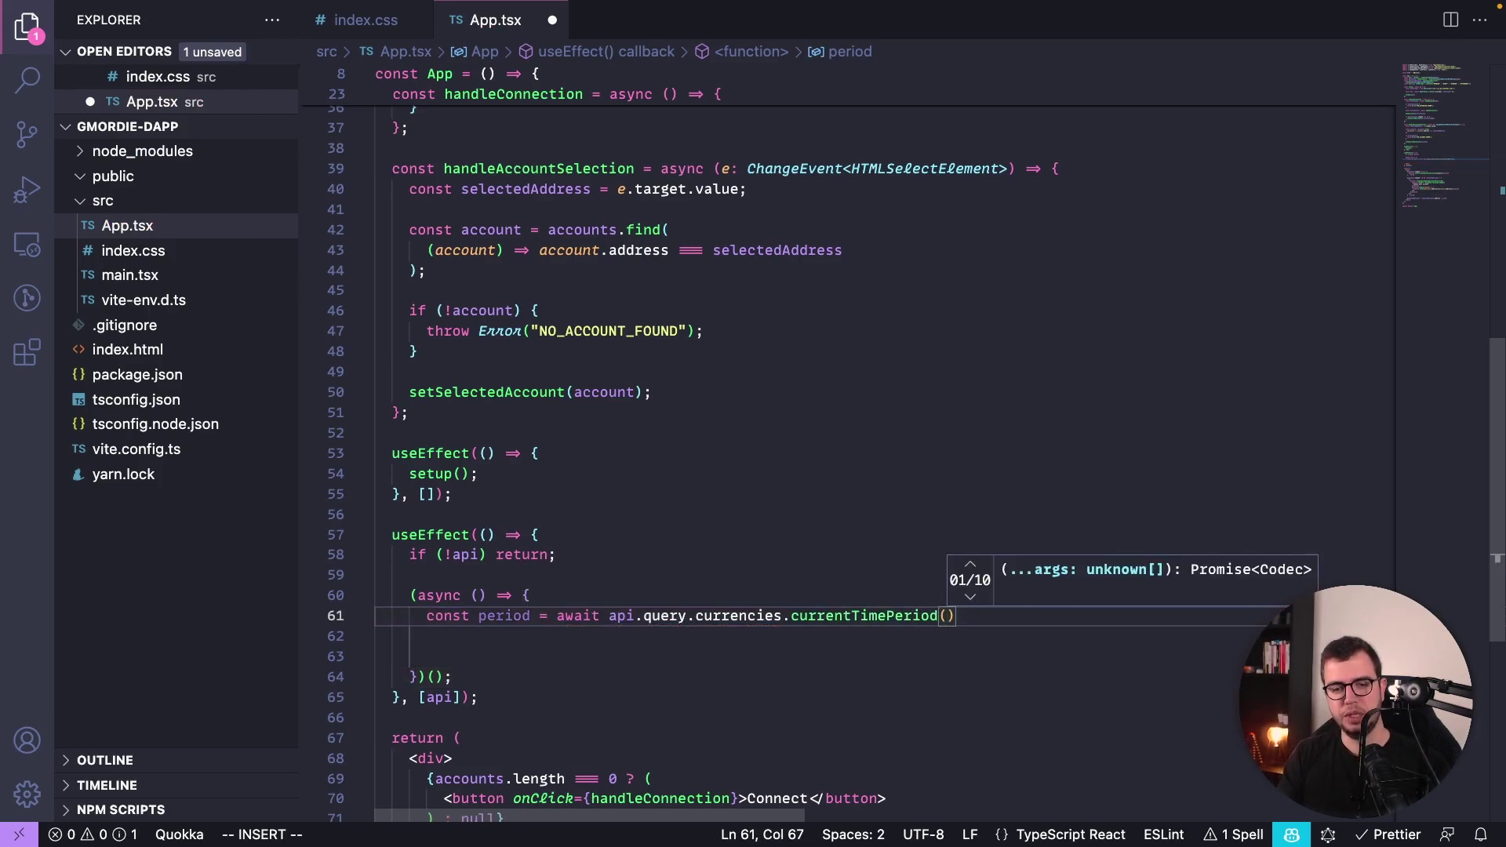
text())
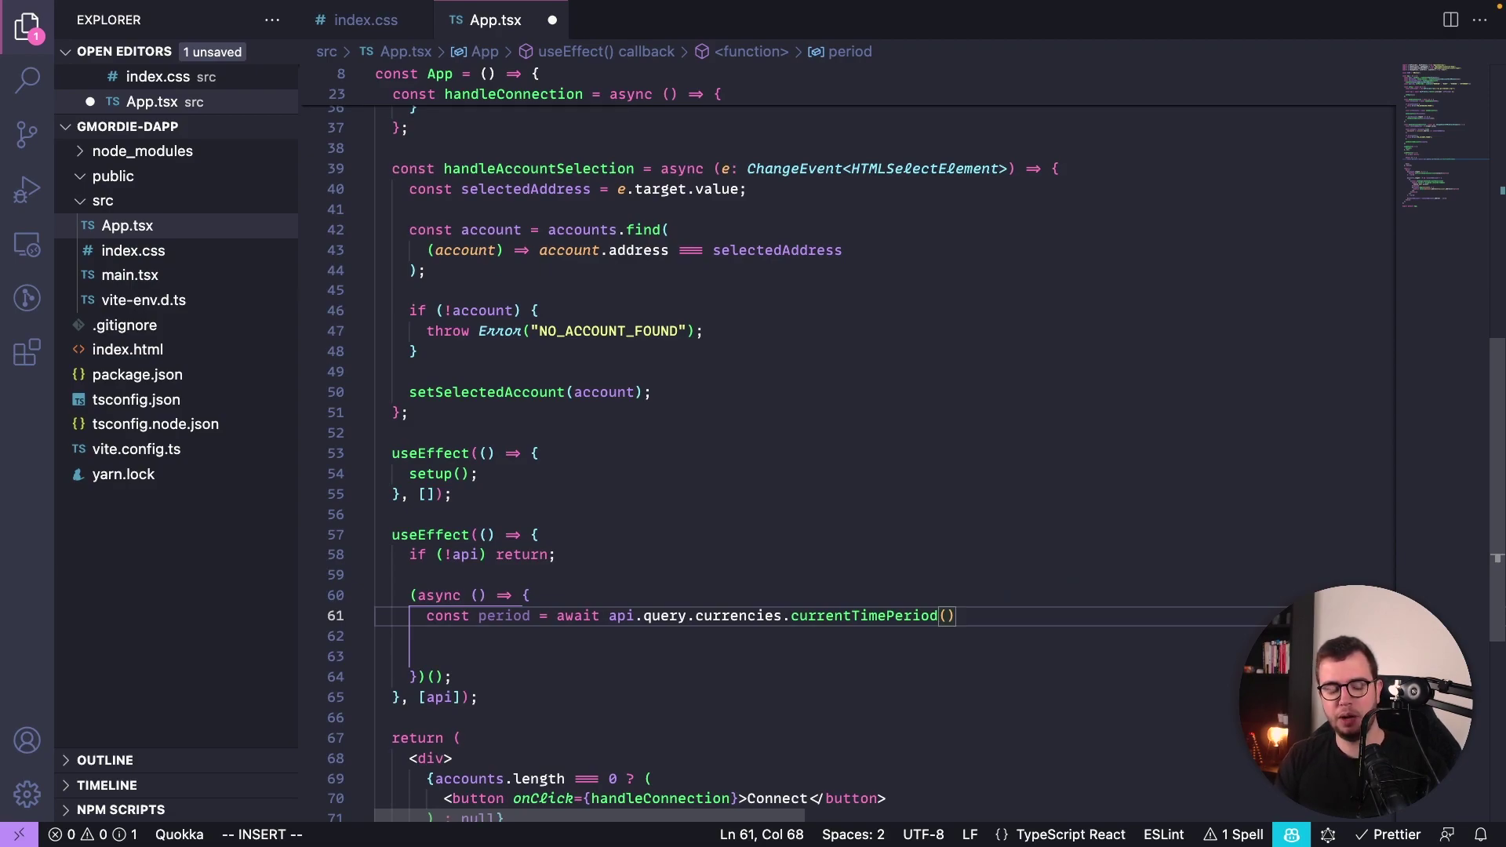
key(super+shift+Left)
key(super+shift+Left)
key(alt+shift+Right)
key(alt+shift+Right)
key(alt+shift+Right)
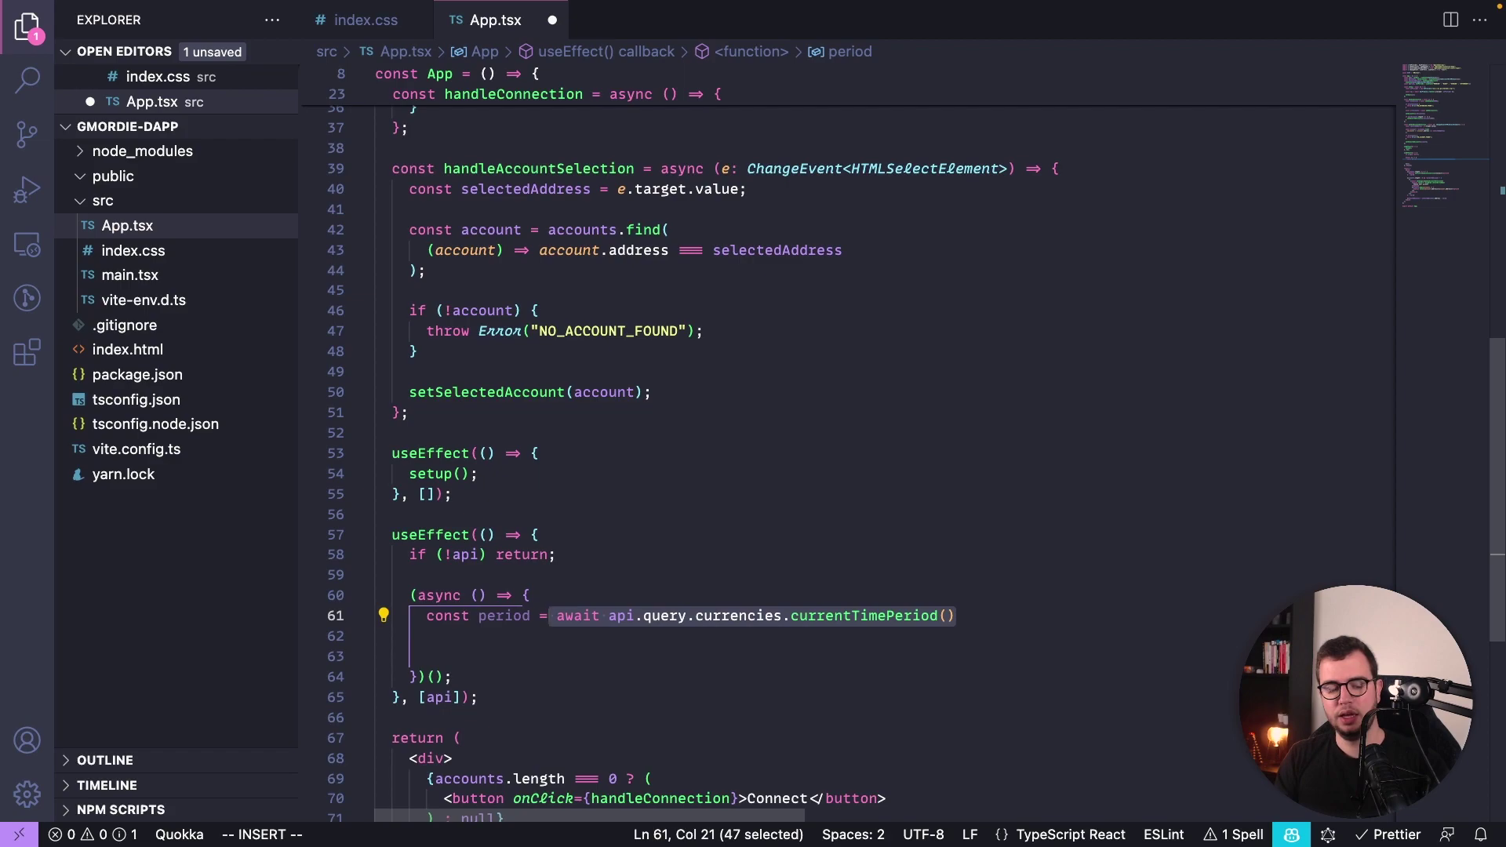
text(()
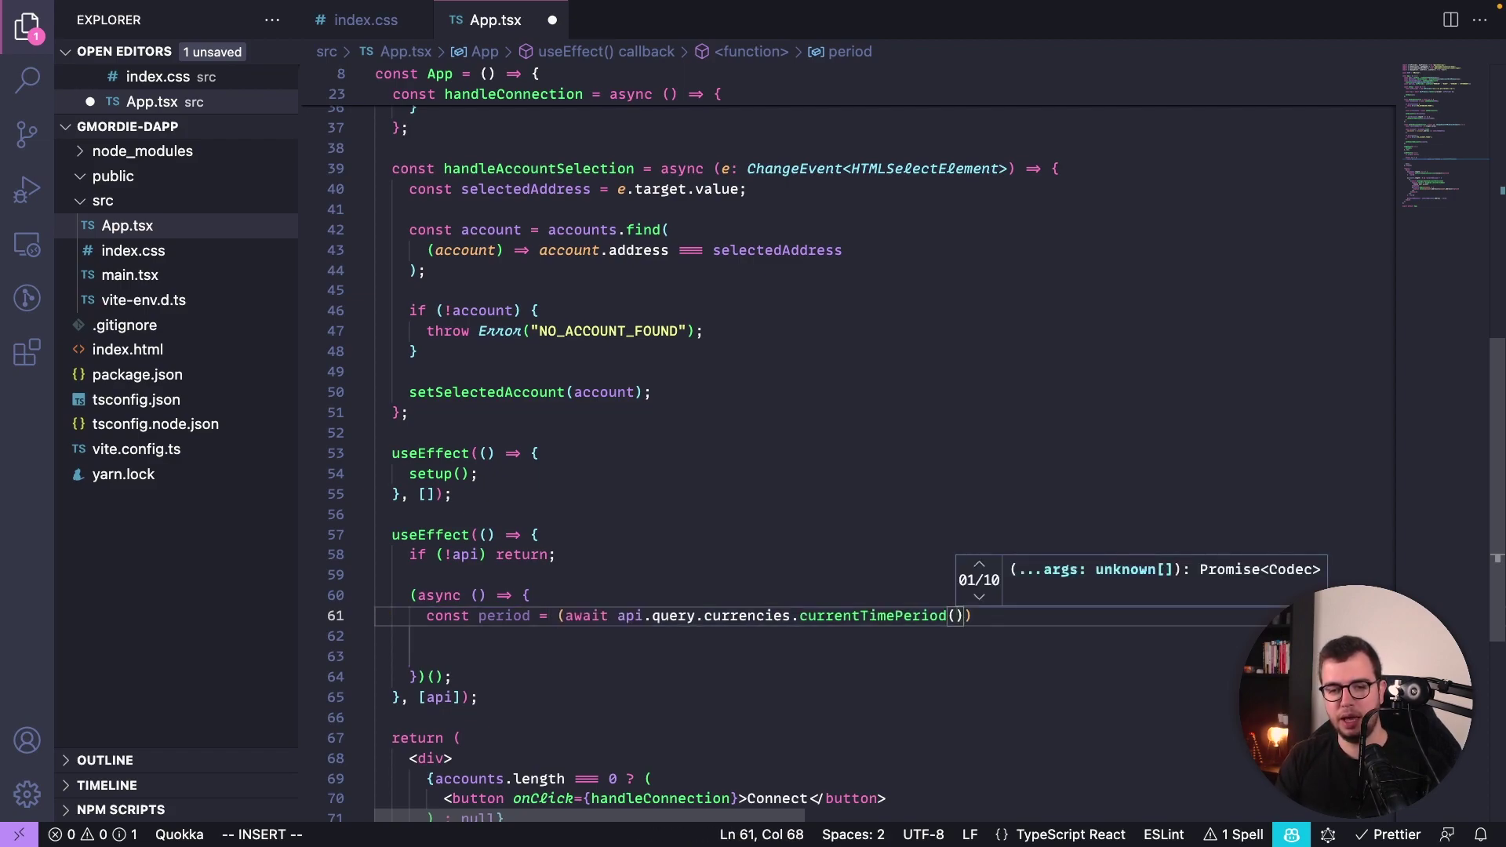
key(End)
text(.)
text(to)
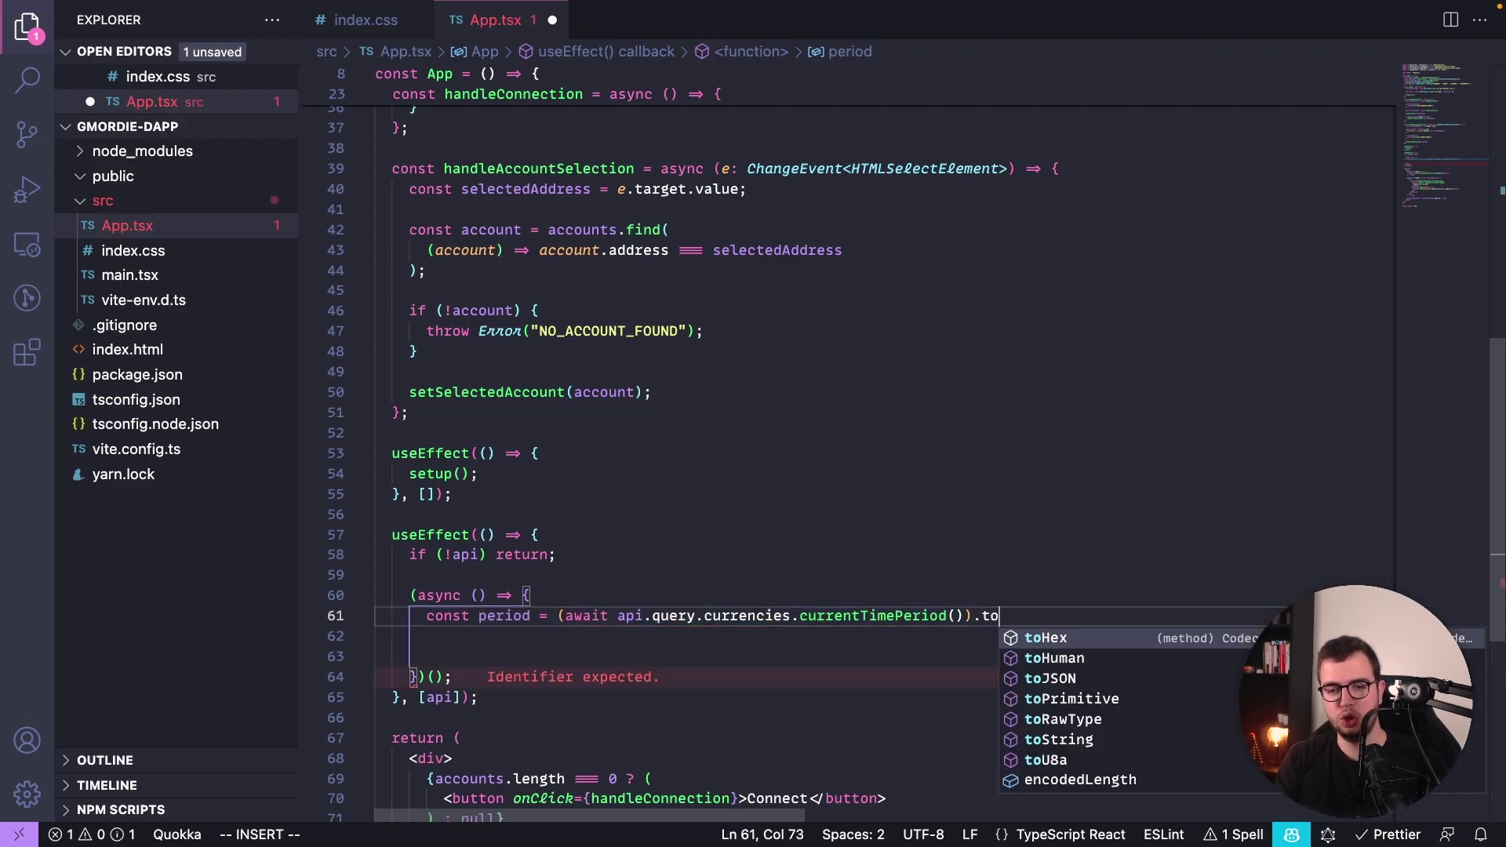
text(Primitive())
Add console.log(period) on the next line and save App.tsx.
key(Return)
key(Return)
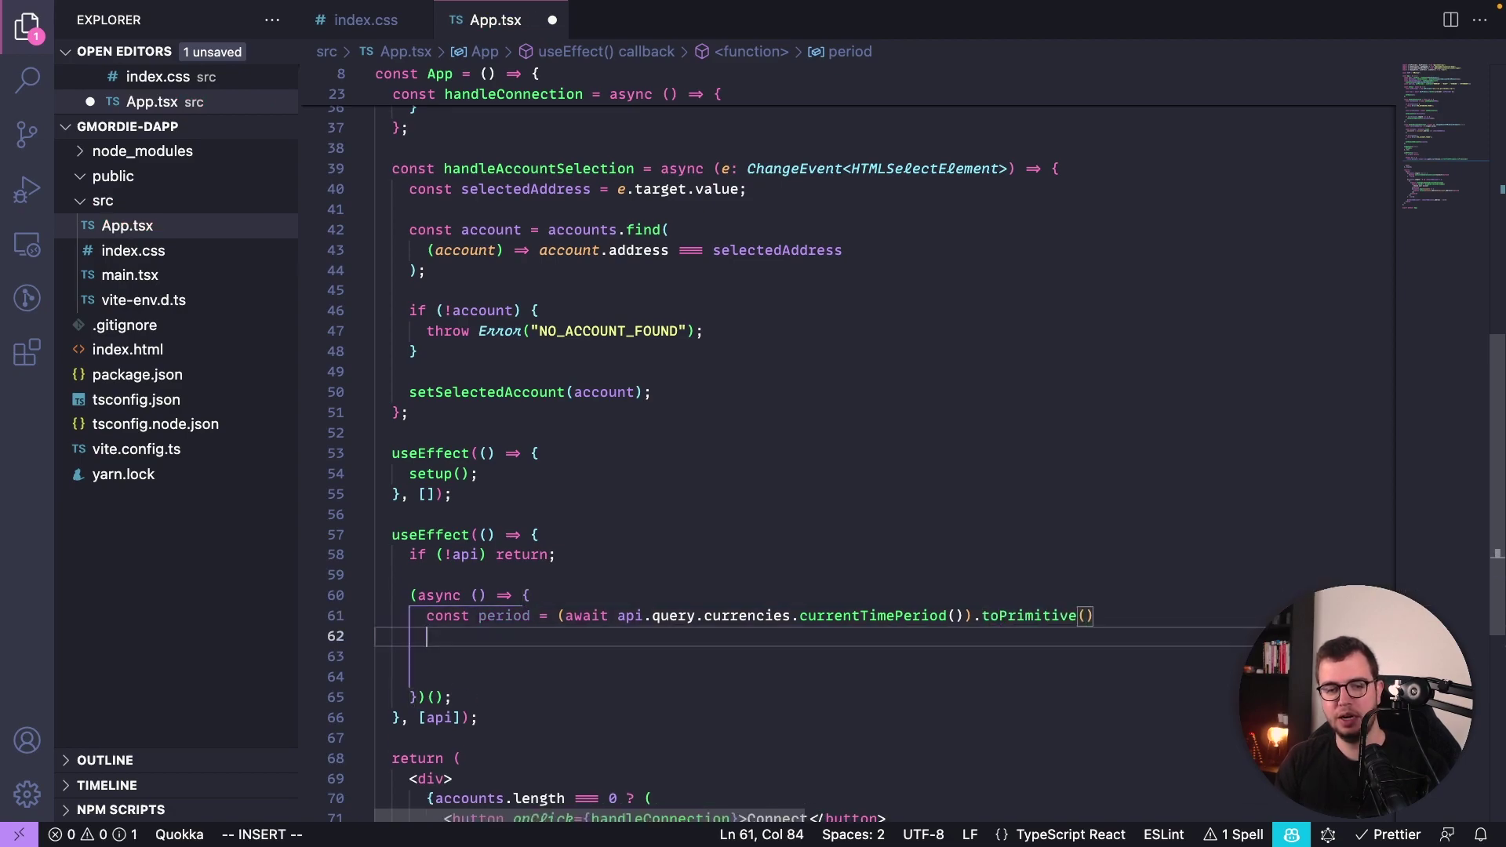
text(console.log)
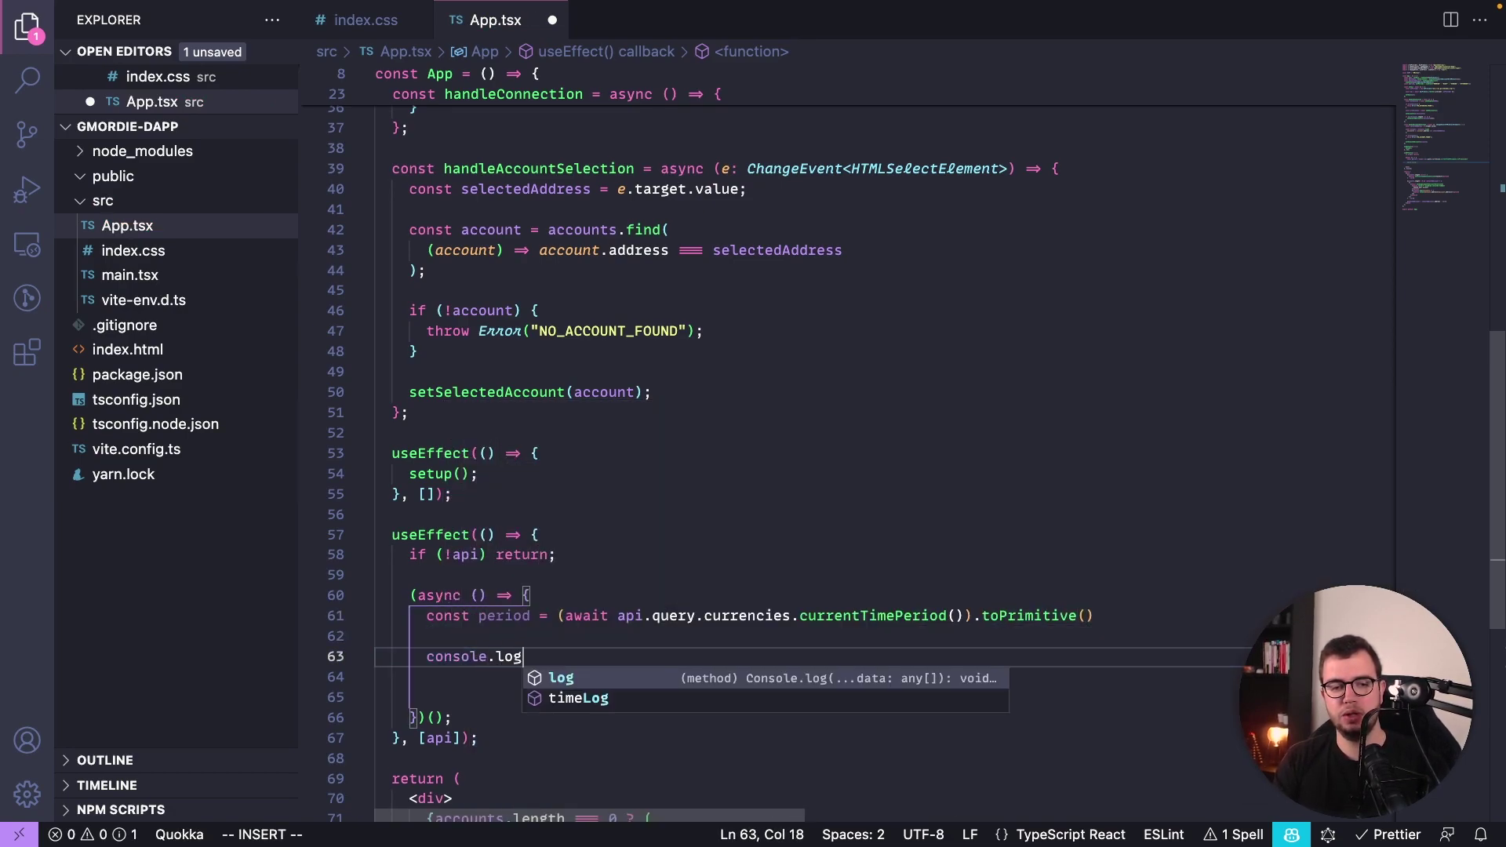
text((period)
key(ctrl+s)
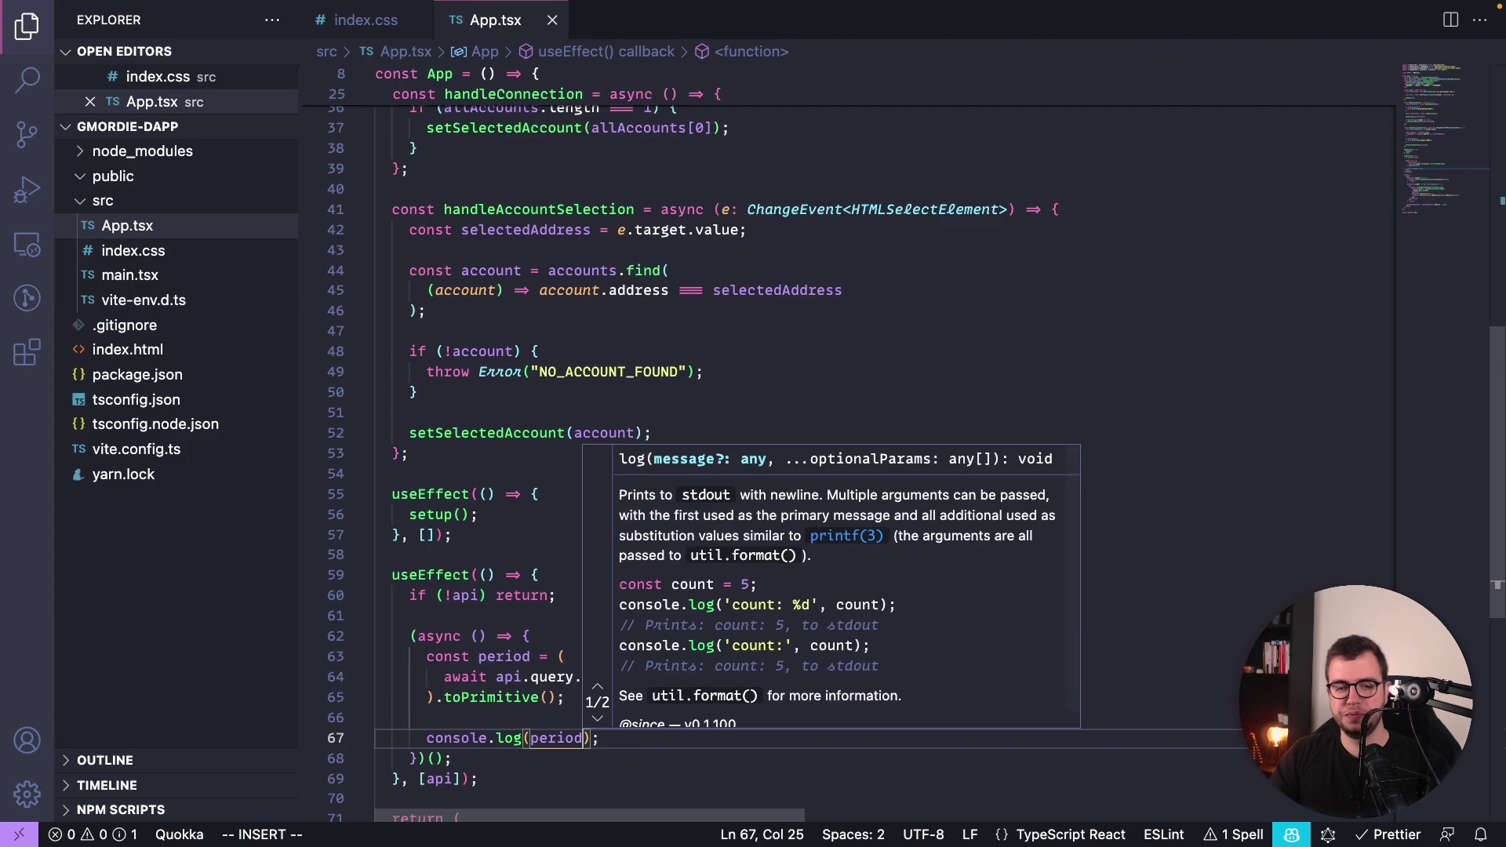
key(ctrl+Left)
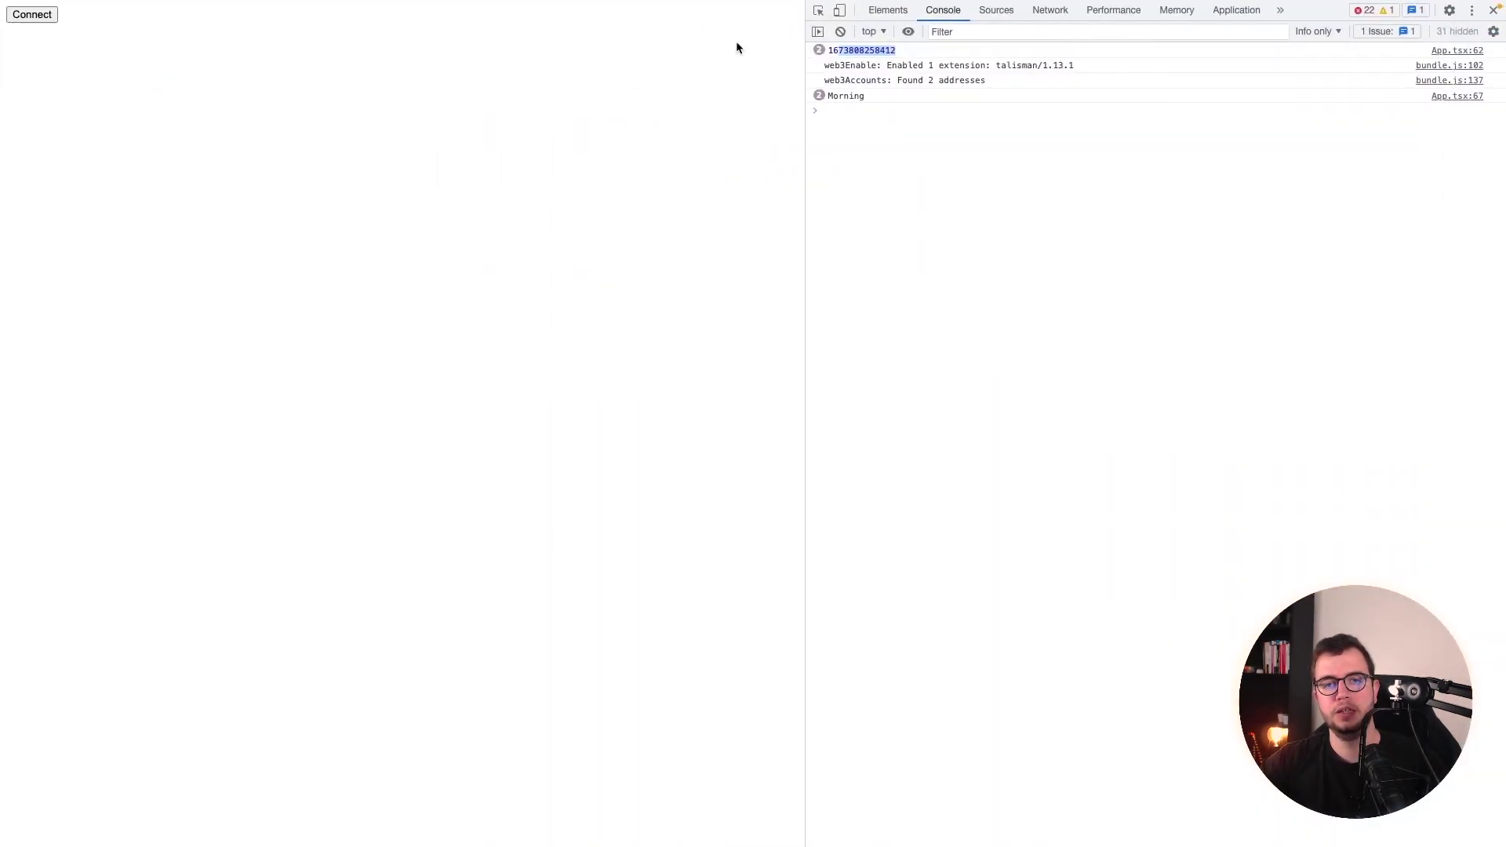
key(ctrl+Right)
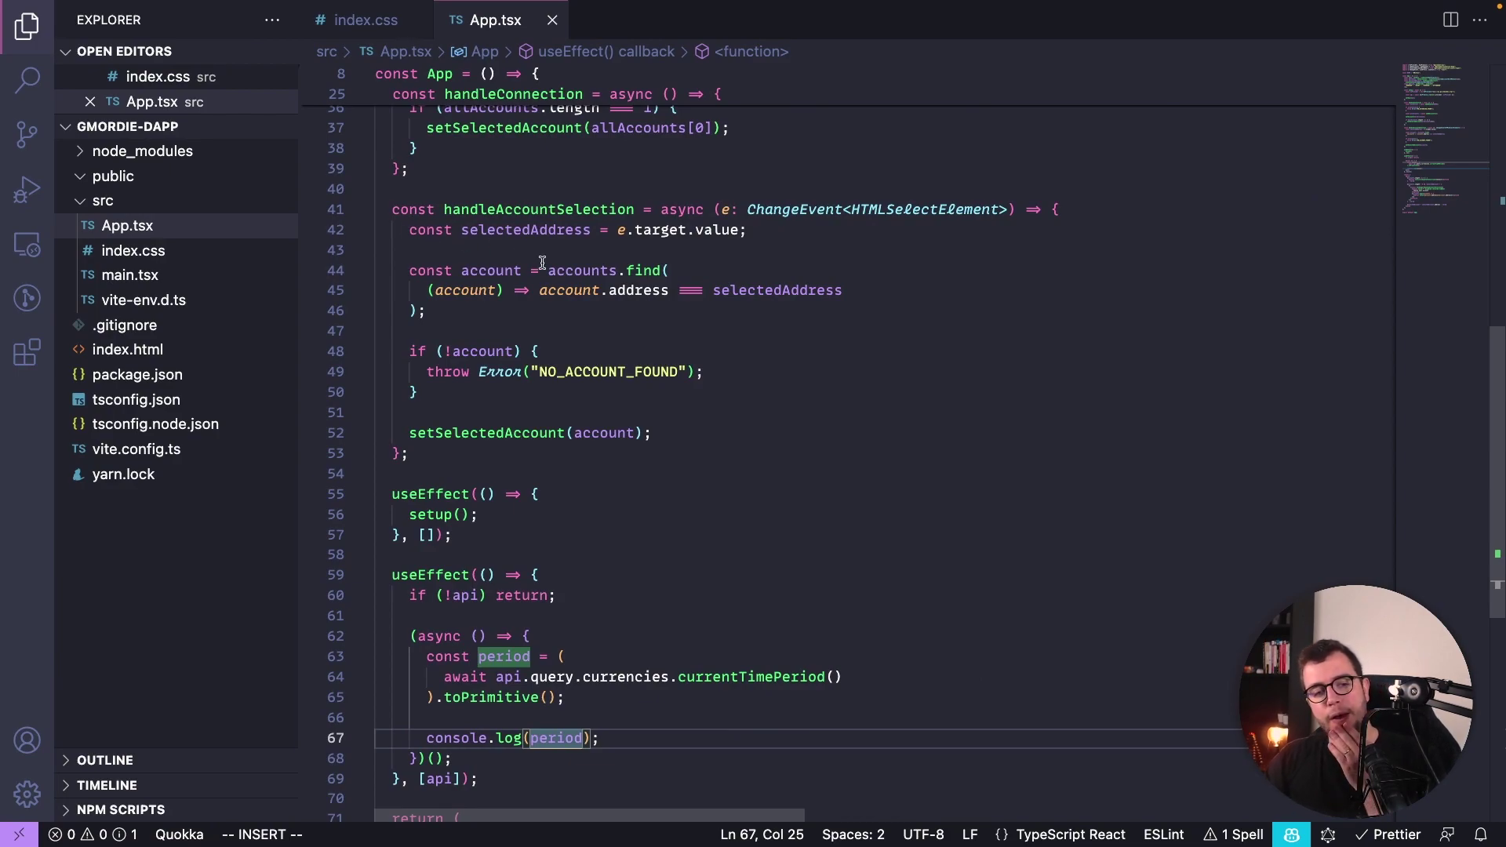
Add a new line declaring const parsedPeriod = period below the period query.
key(Up)
key(Up)
key(Up)
key(Down)
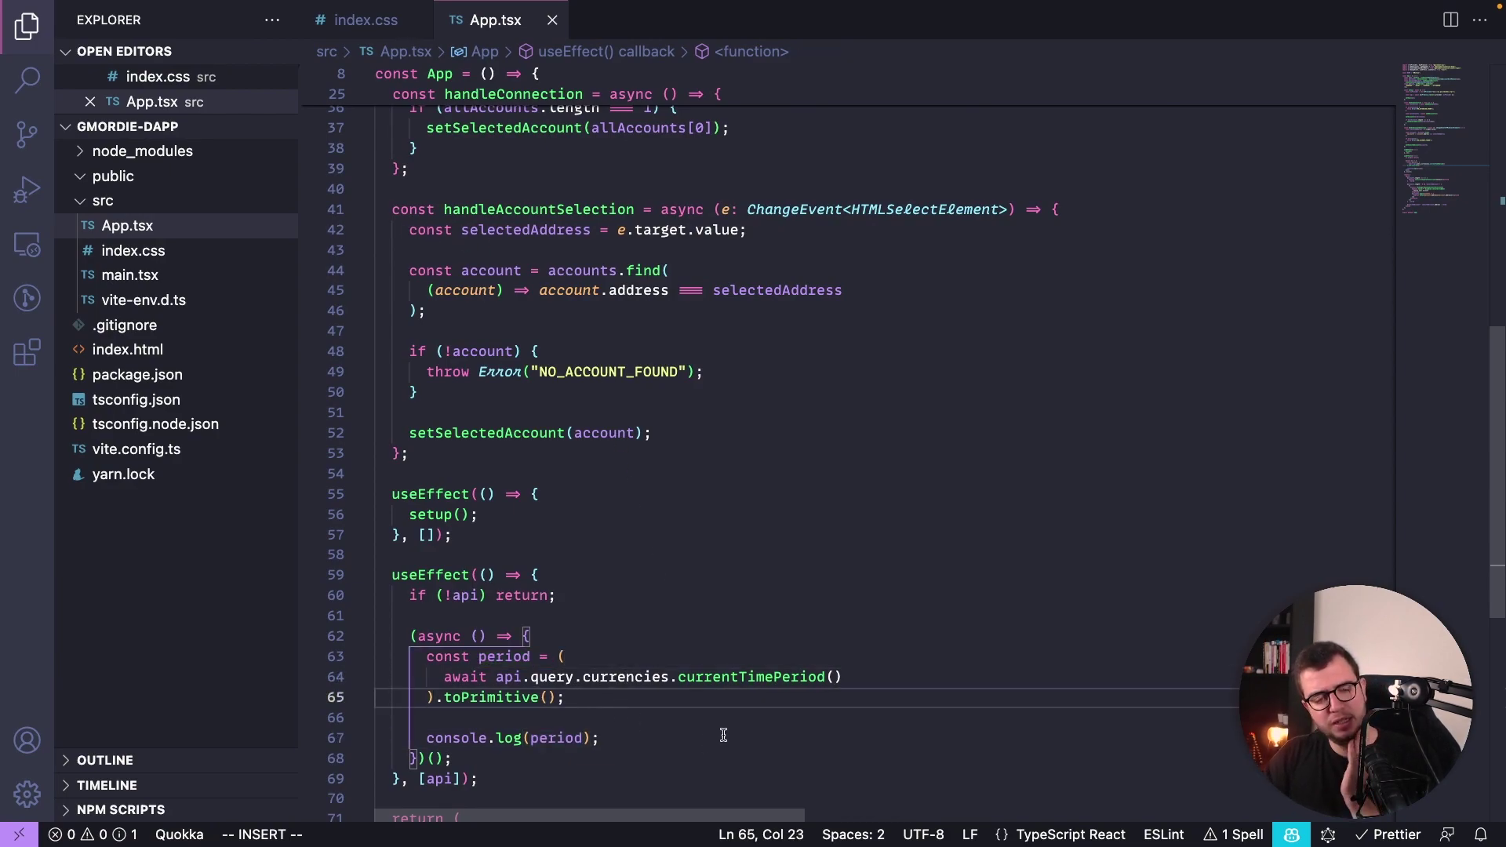
key(Return)
key(Return)
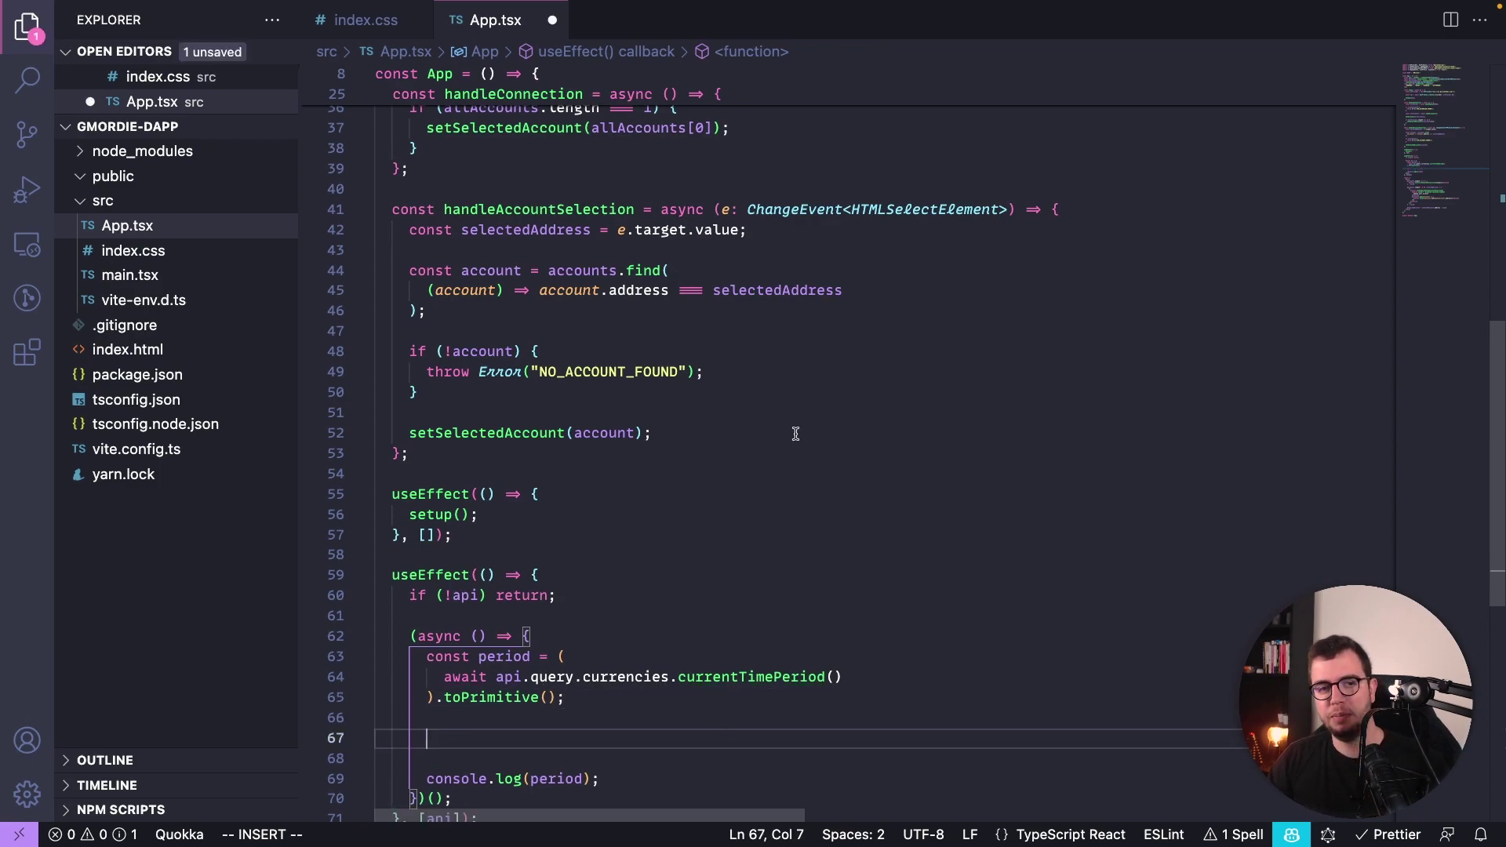
scroll(795, 433, up, 10)
scroll(622, 360, down, 15)
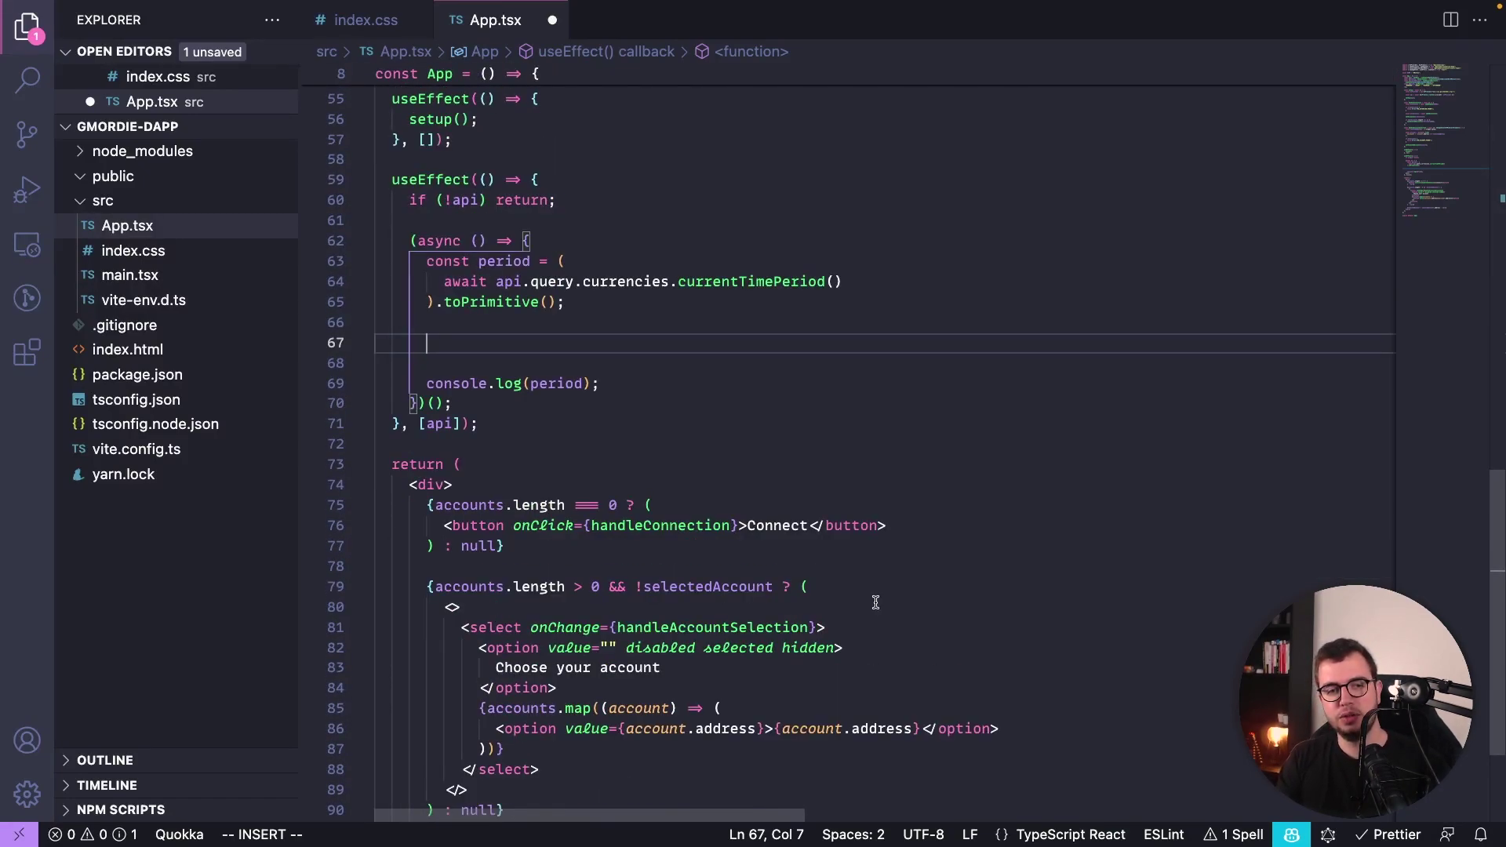
text(const parsedP)
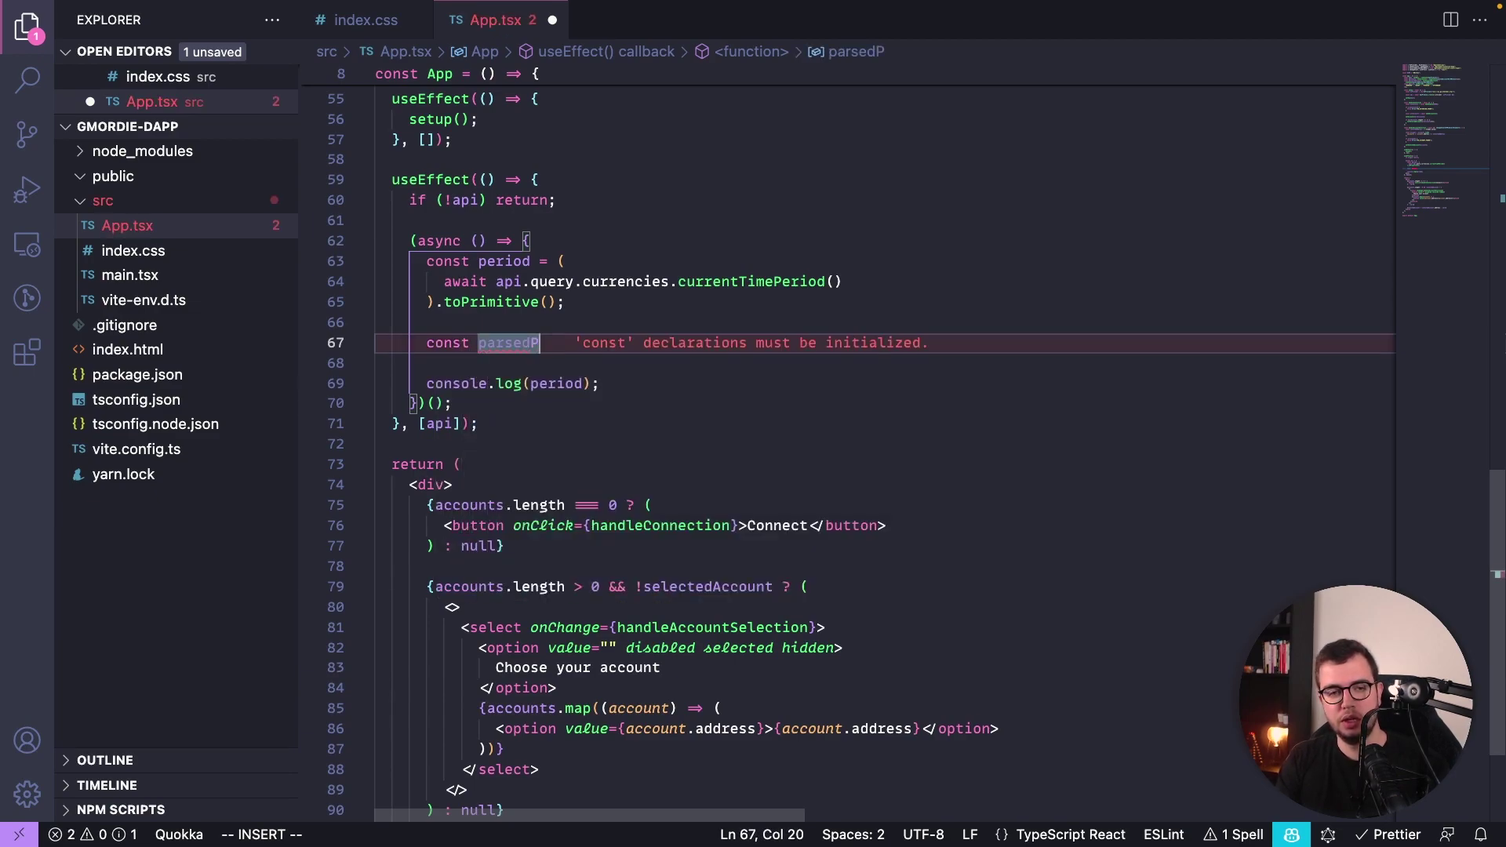
text(eriod = period)
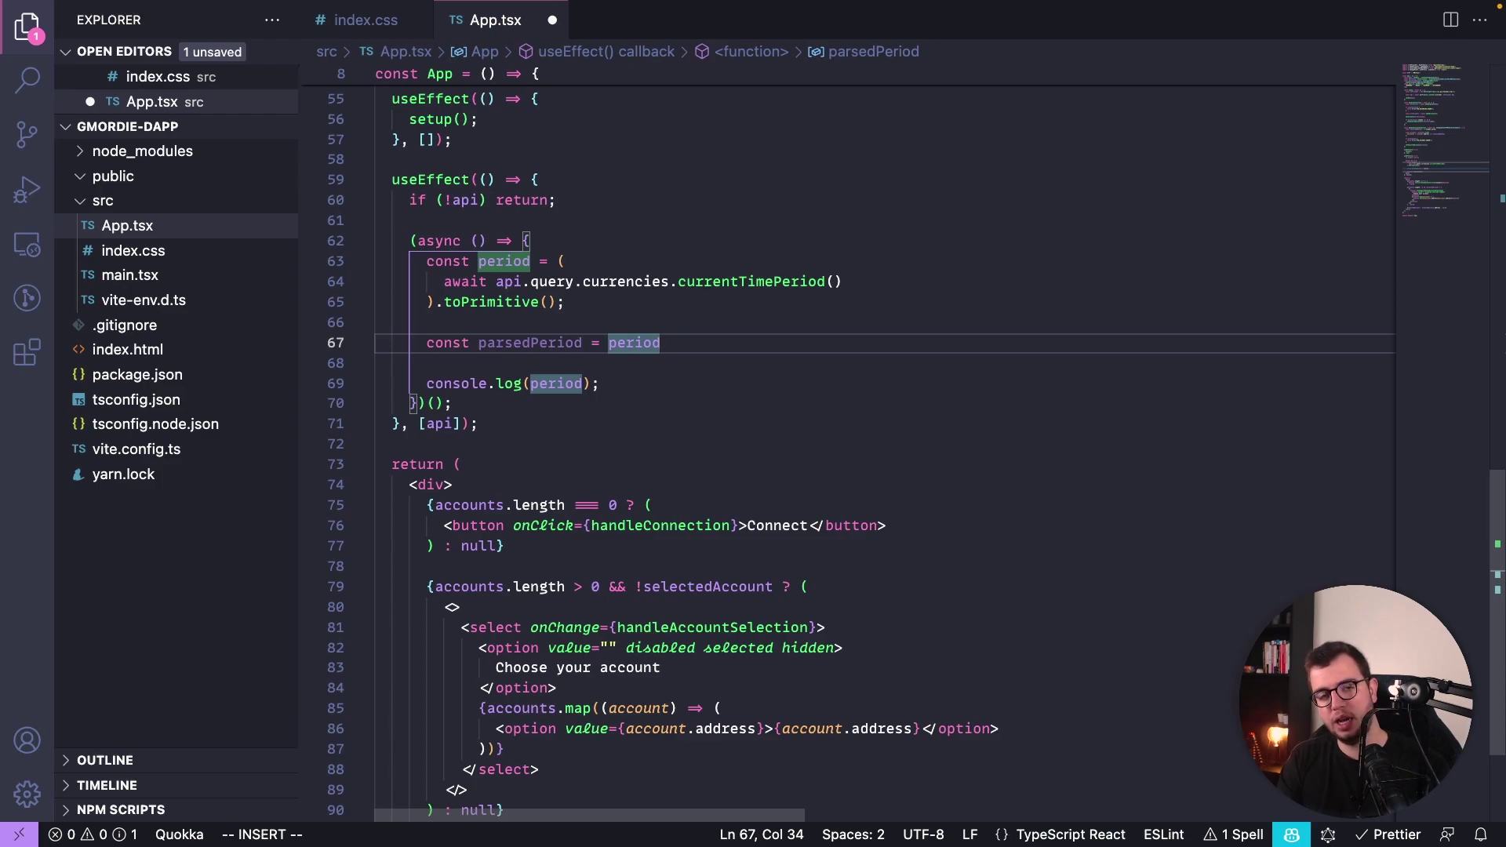
text(.to)
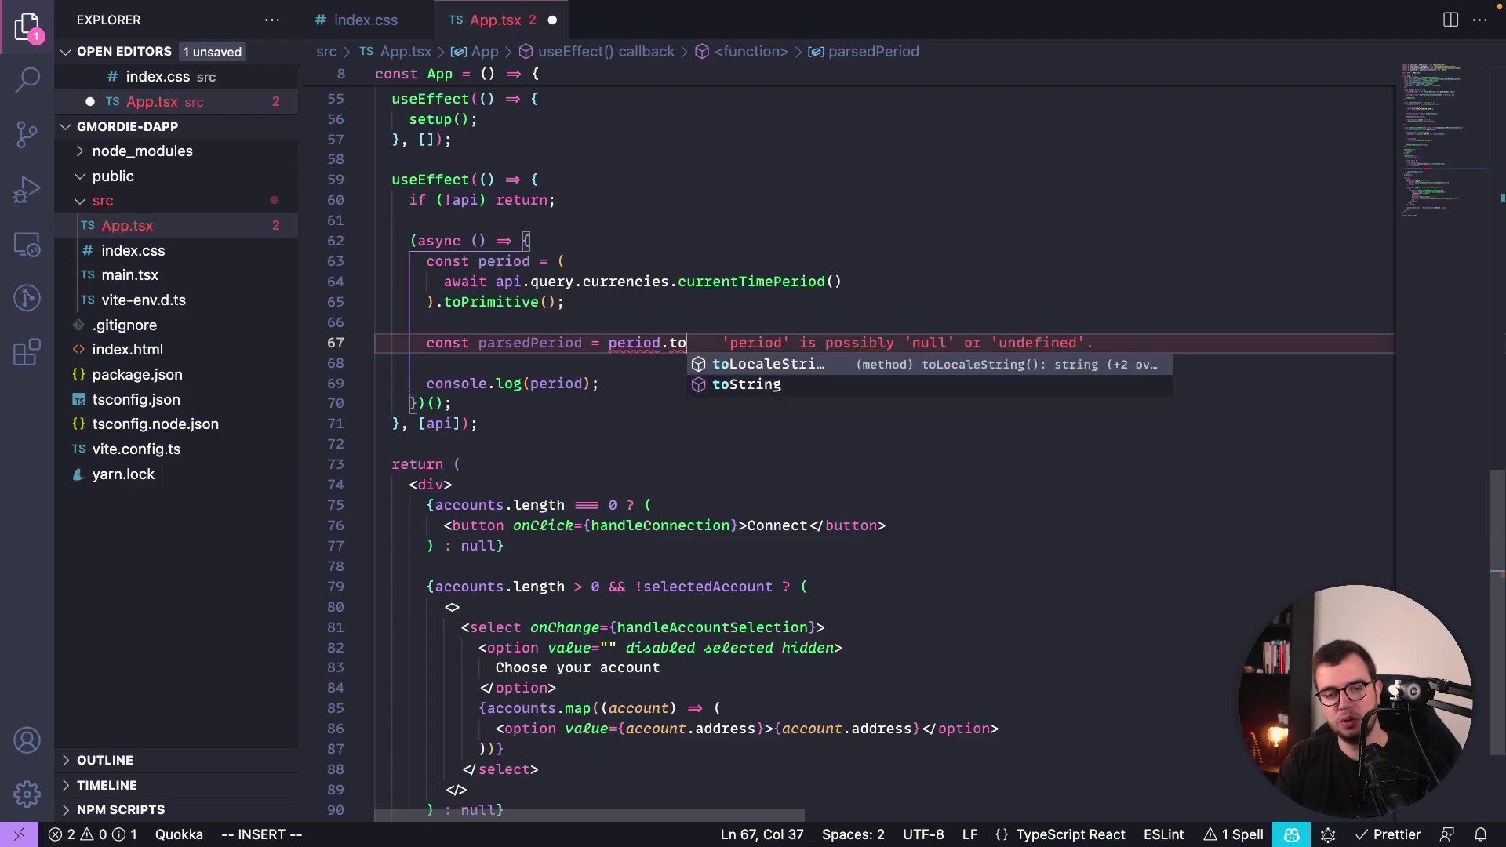
key(Down)
key(Return)
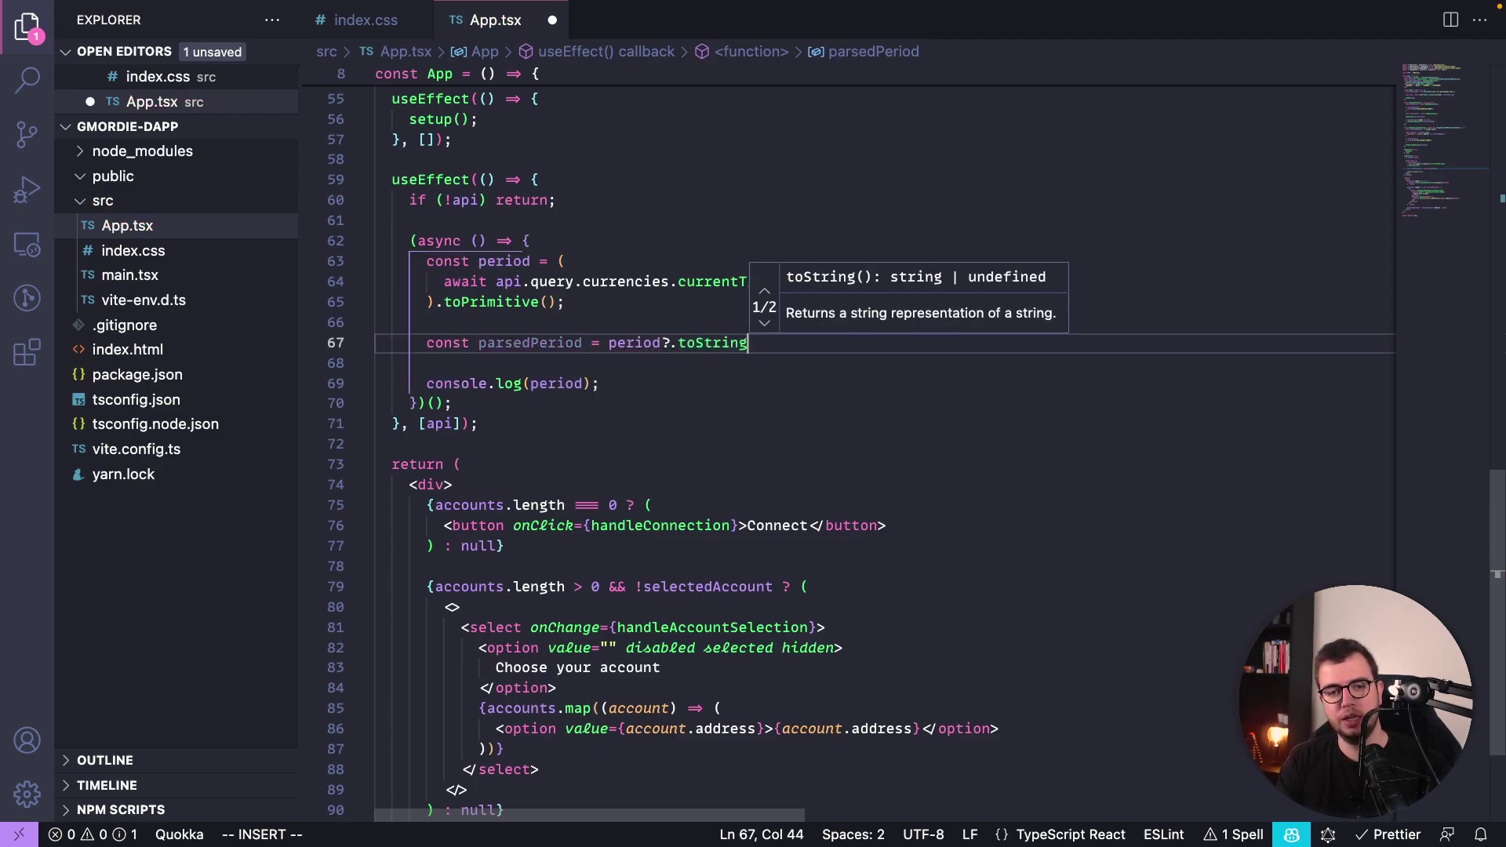
key(ctrl+z)
key(BackSpace)
key(BackSpace)
key(BackSpace)
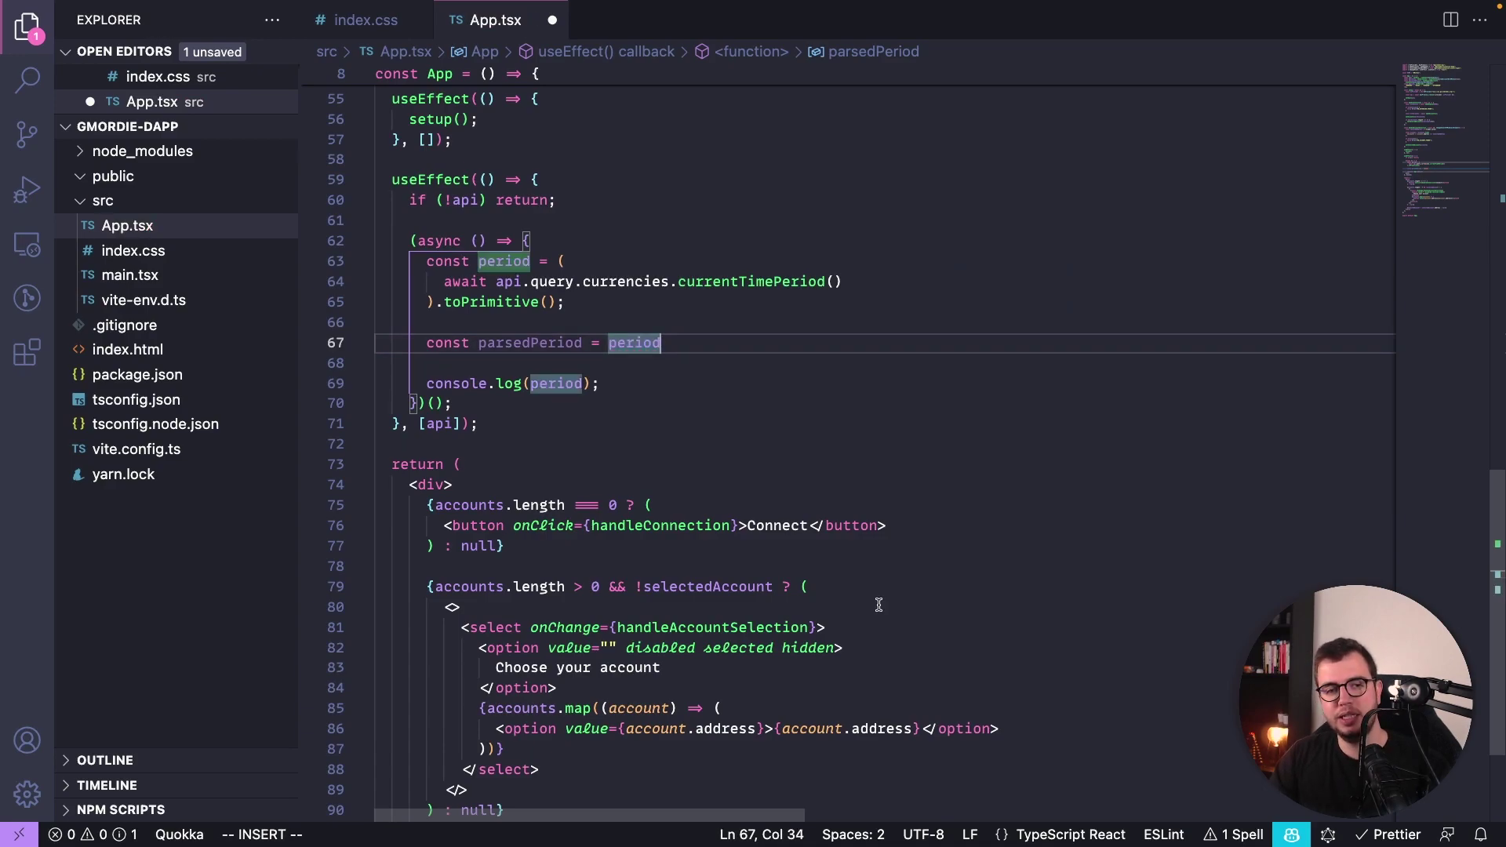
Cast the toPrimitive() result 'as string'.
click(584, 305)
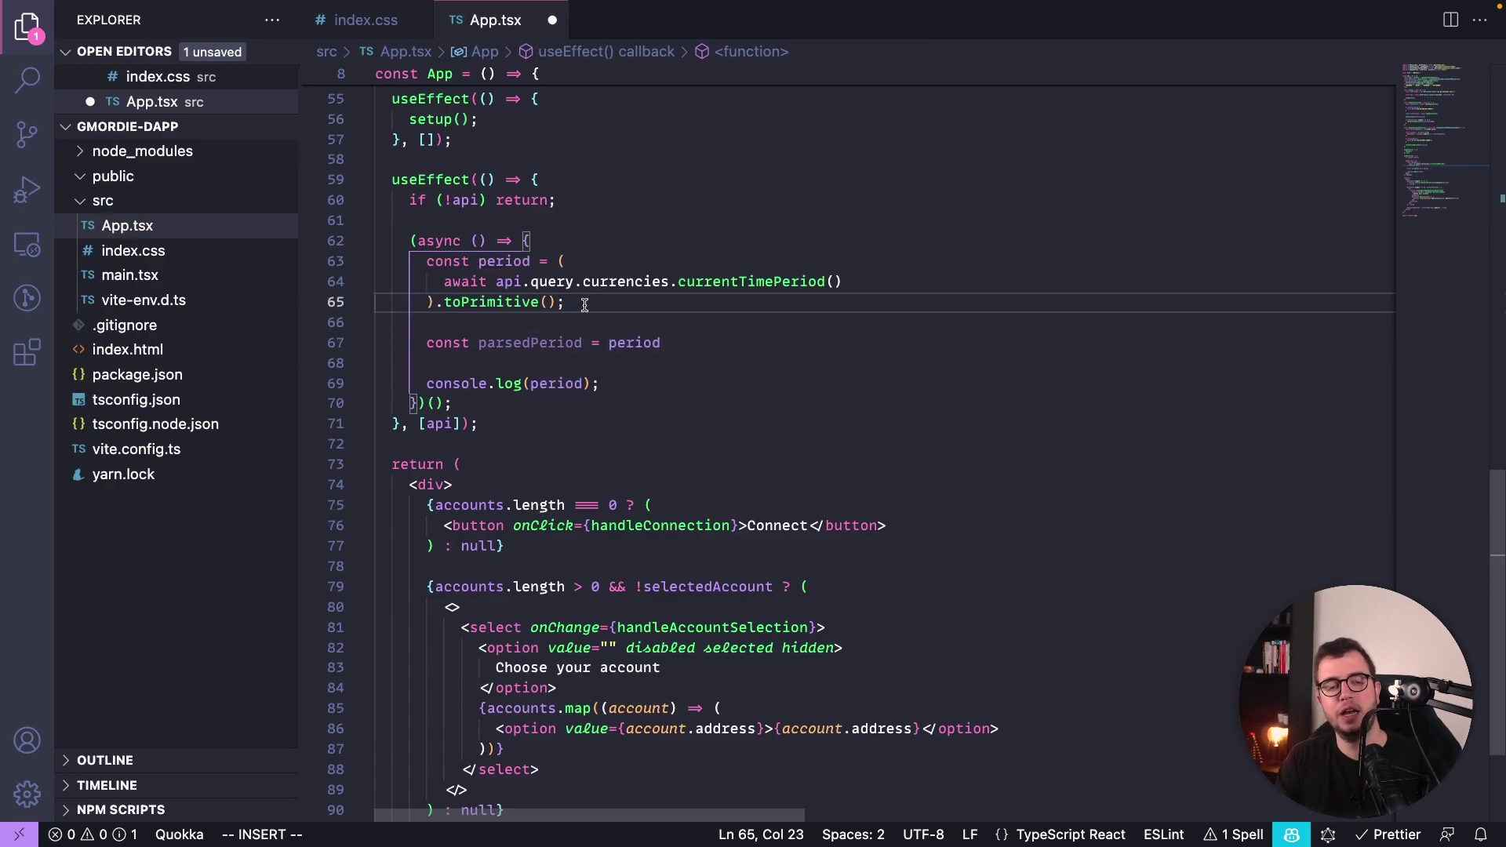
key(BackSpace)
text(as string)
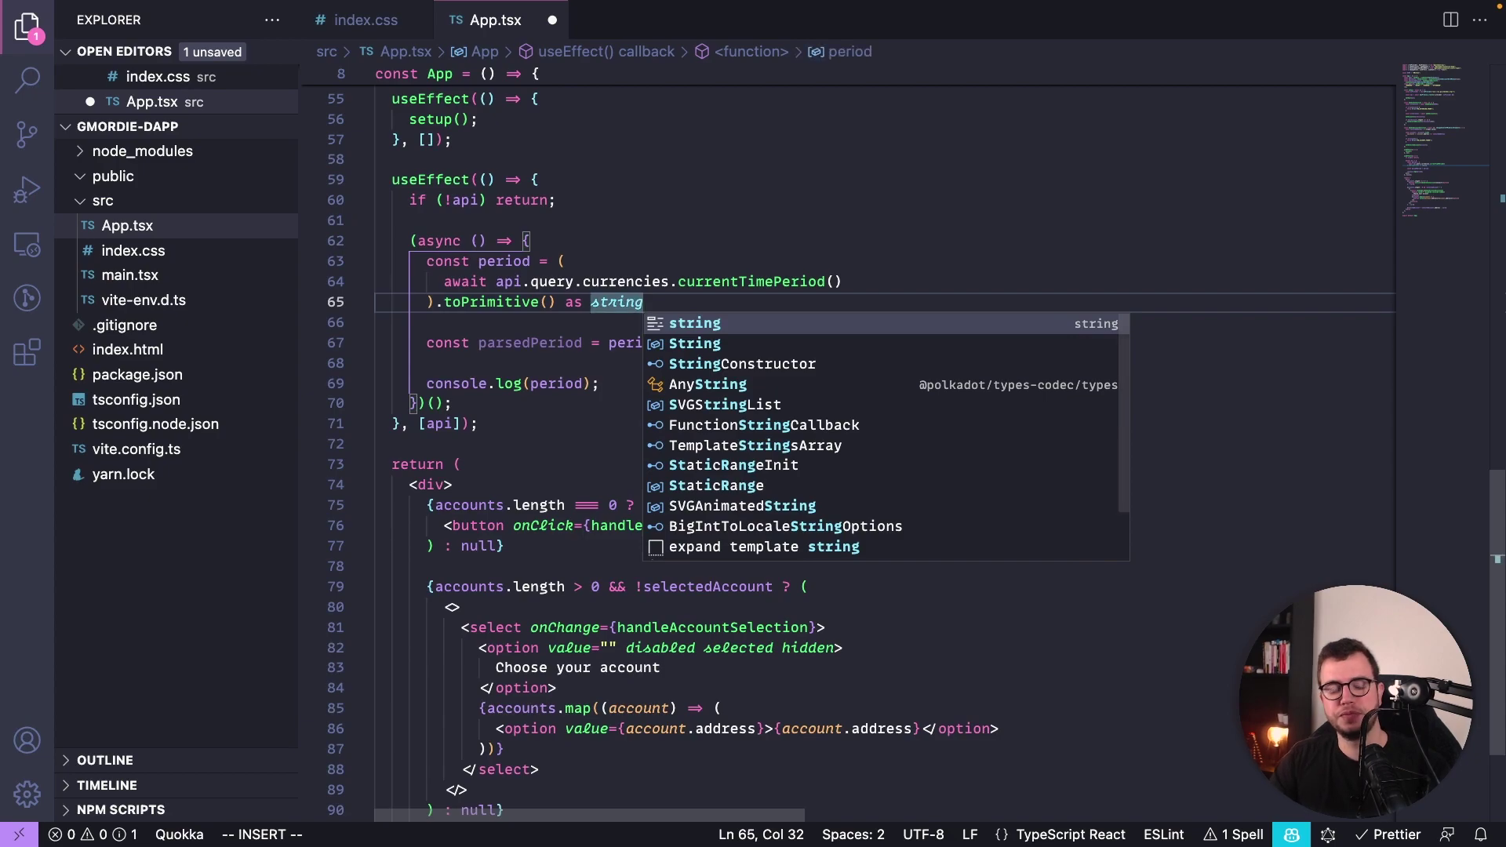
click(722, 381)
Finish parsedPeriod as period.toUpperCase().
click(759, 339)
text(.toU)
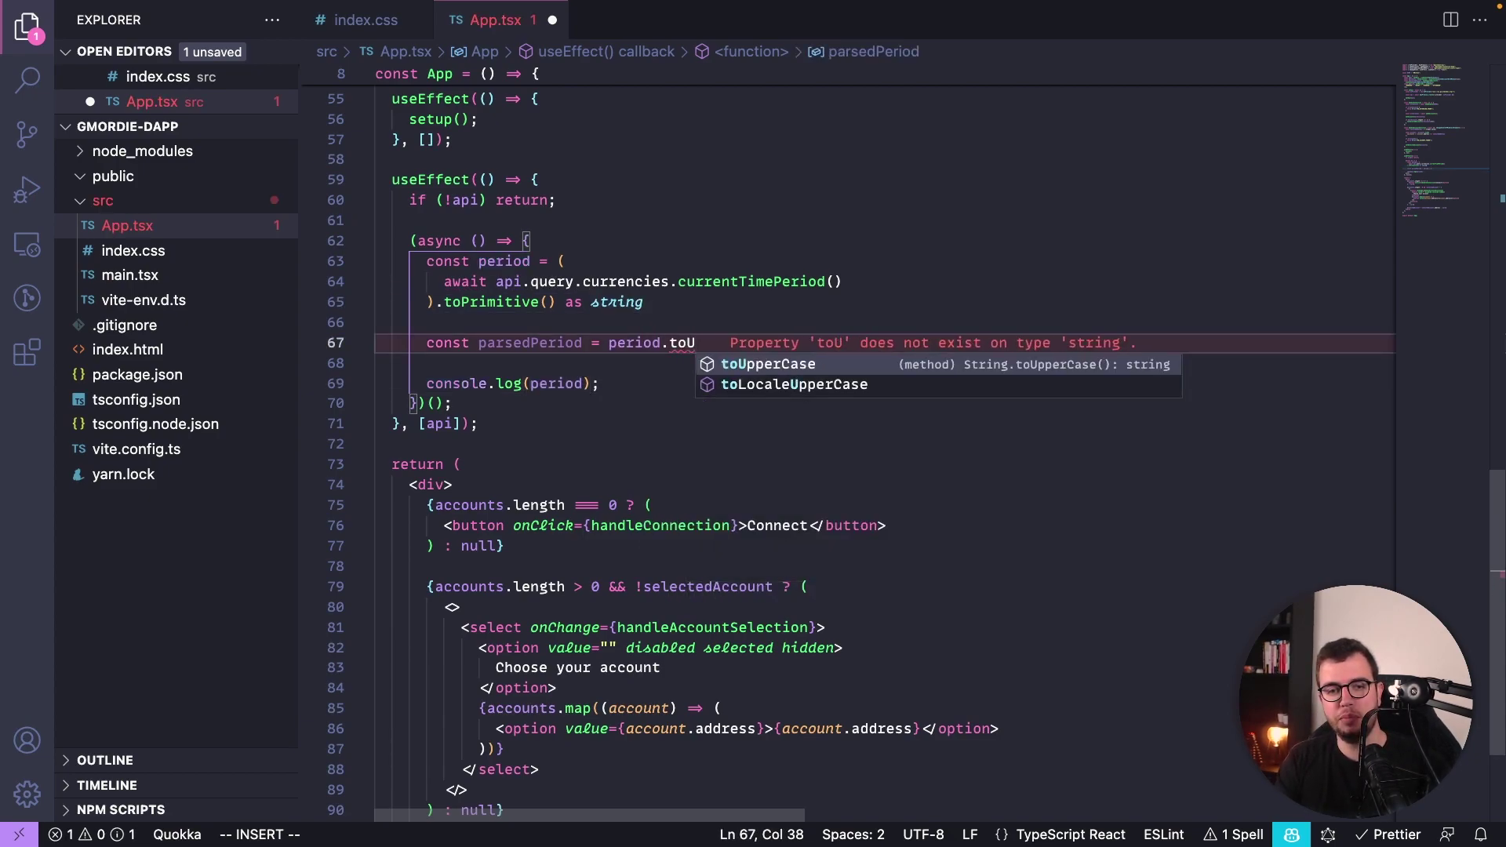
key(Return)
text(()
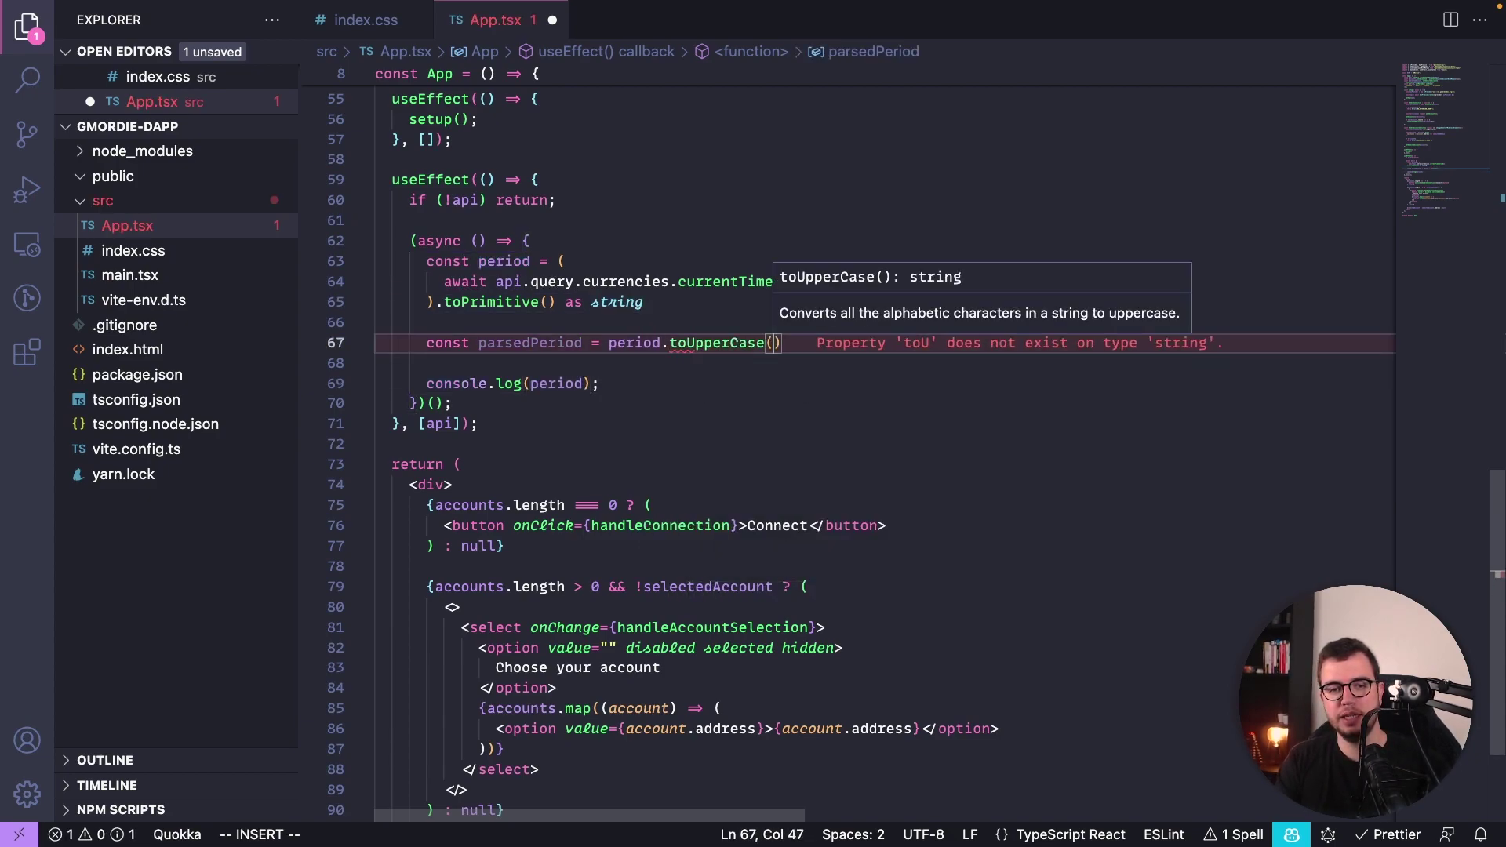
text())
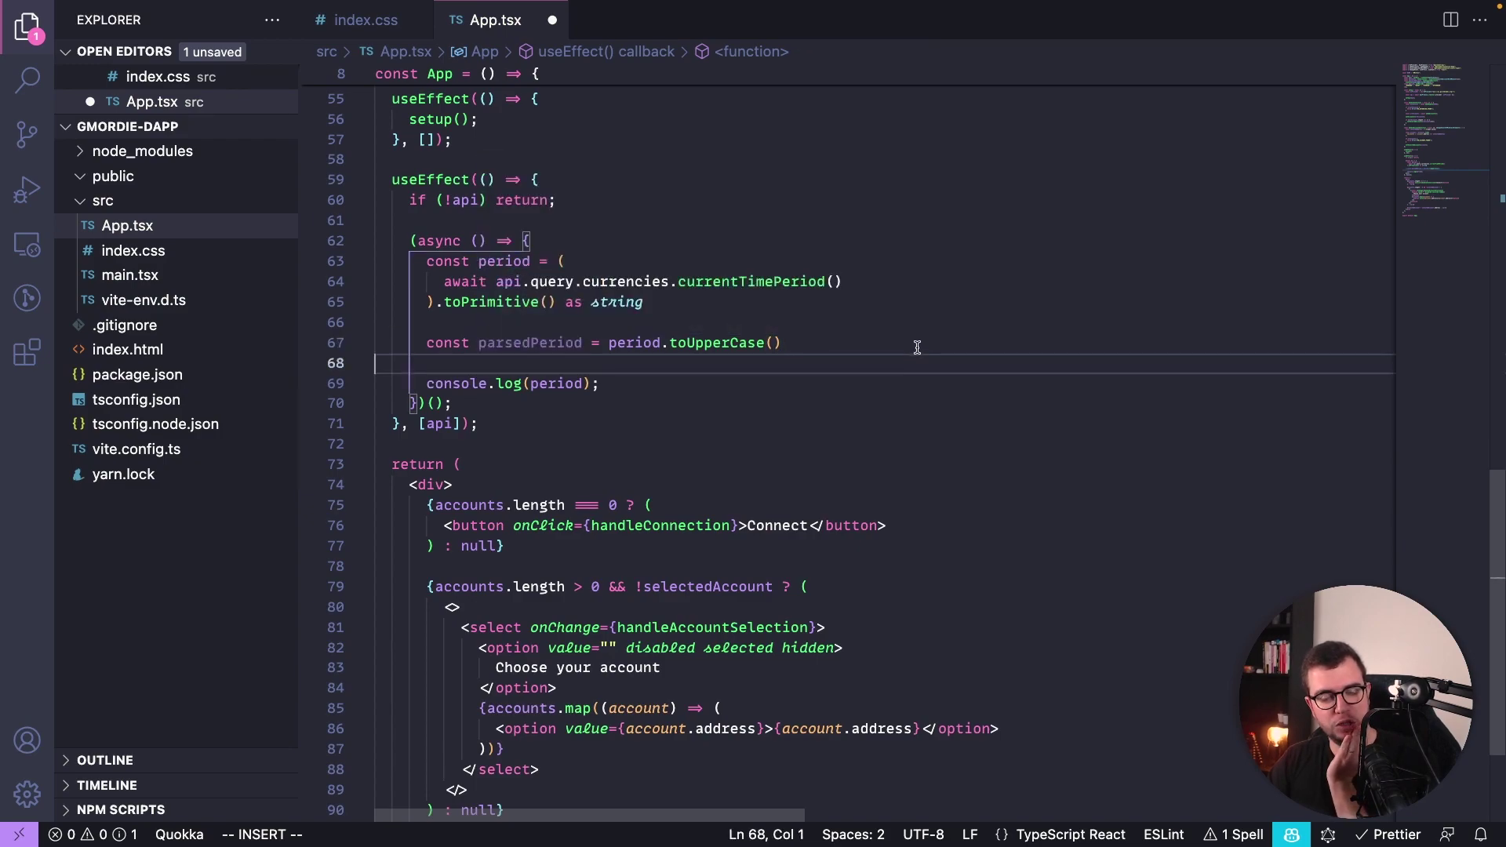
scroll(915, 345, up, 15)
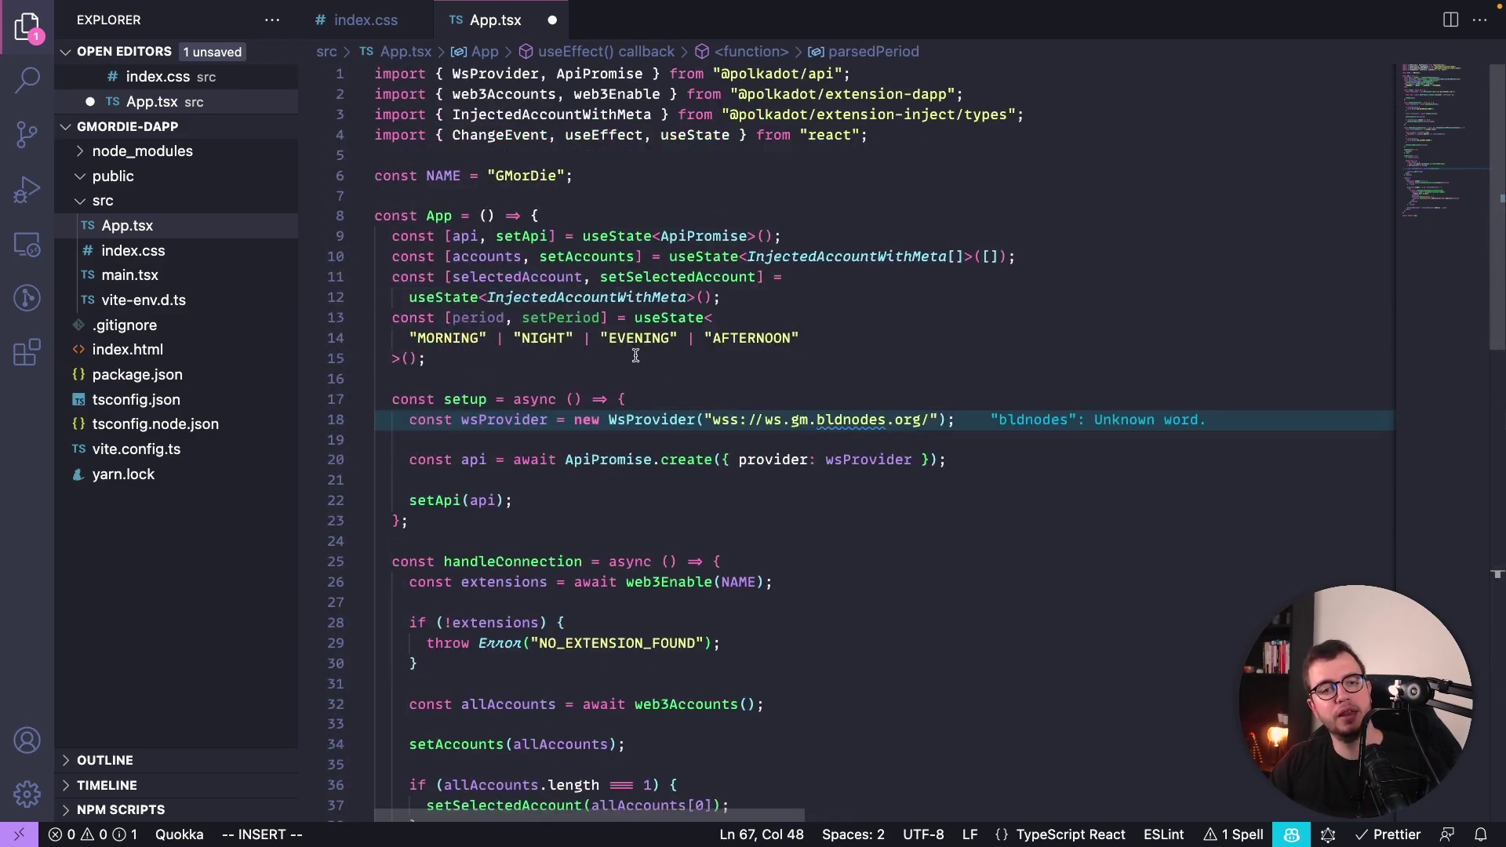
Move the MORNING/NIGHT/EVENING/AFTERNOON union into a new 'type Period =' alias on line 8.
drag(405, 338, 808, 338)
key(ctrl+c)
key(BackSpace)
click(552, 202)
key(Return)
key(Return)
key(Up)
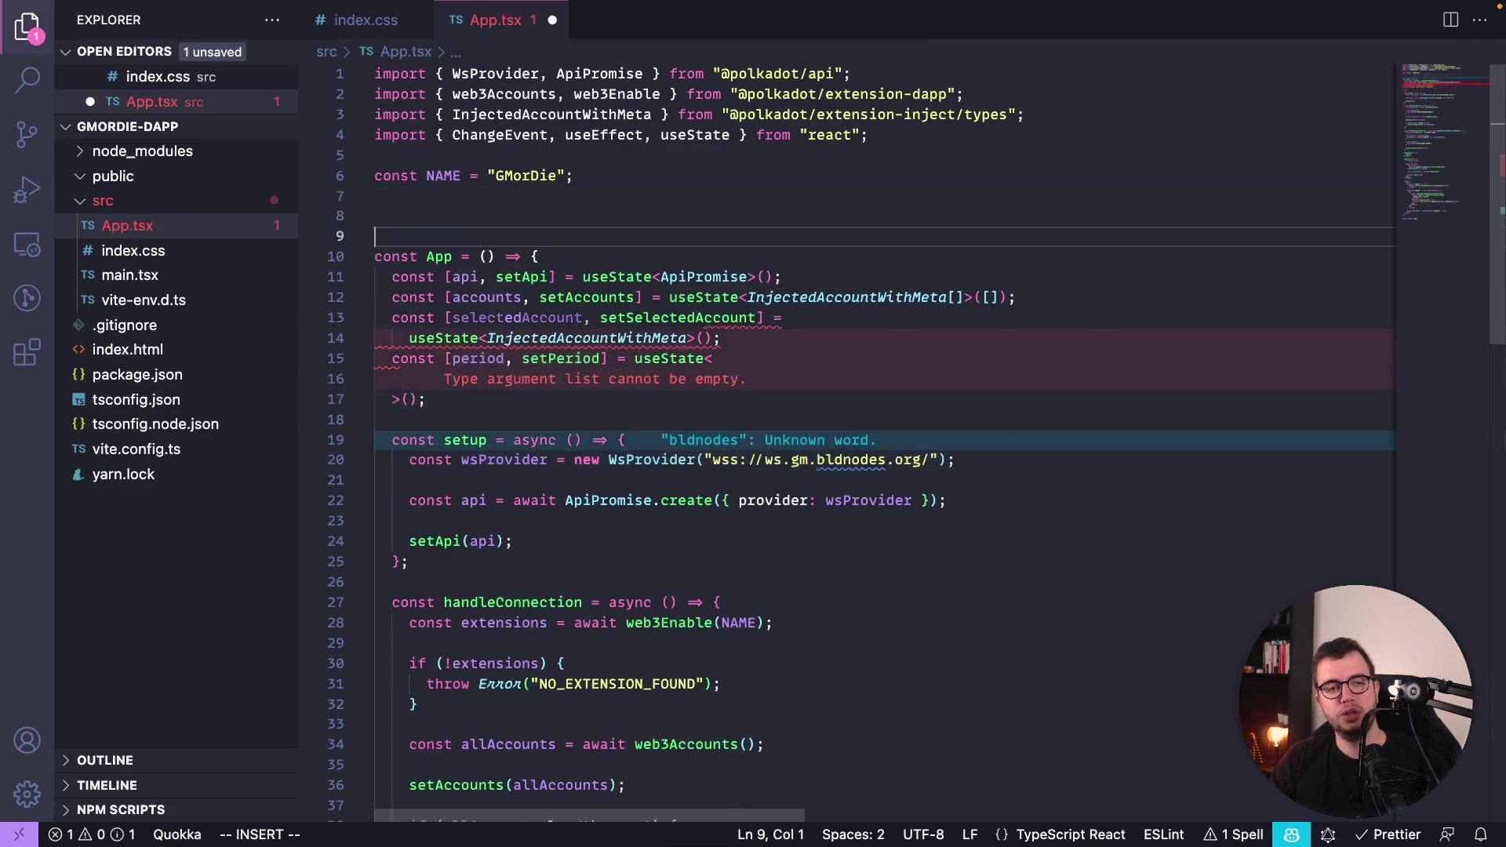
key(ctrl+v)
key(ctrl+z)
text(ty)
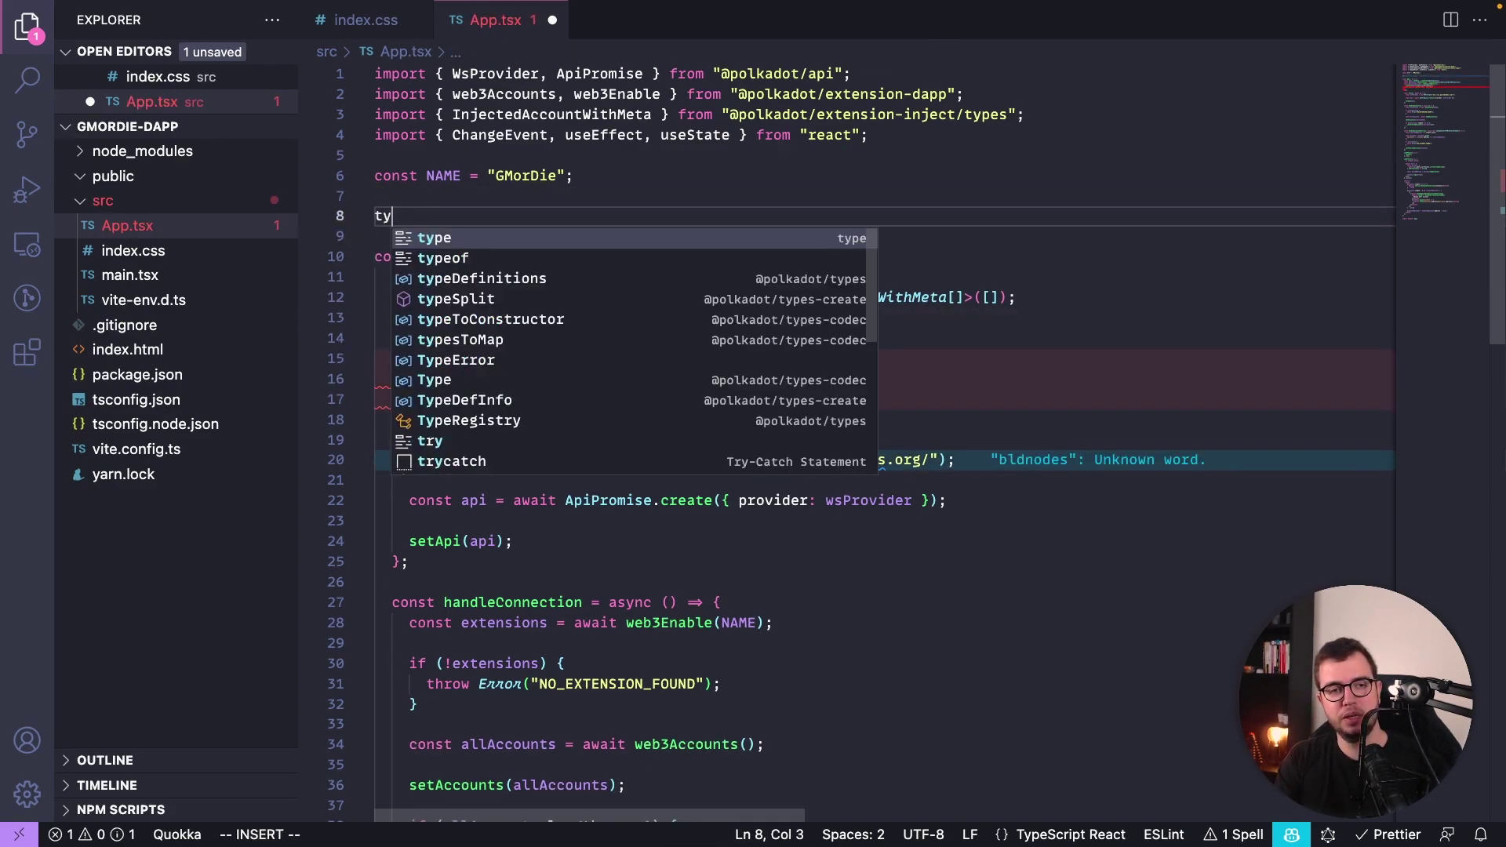
text(pe Period =)
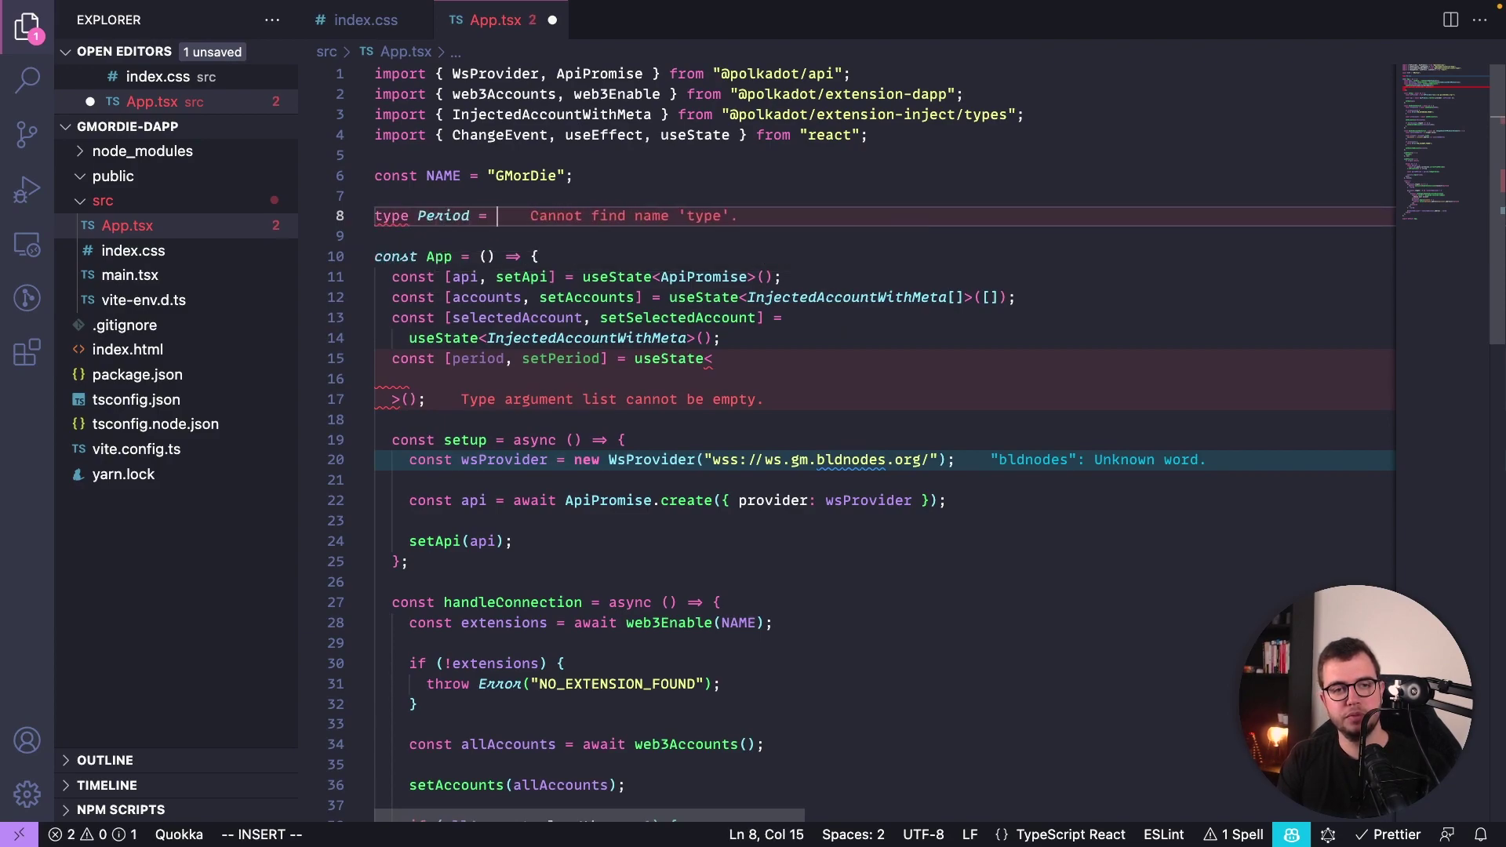
key(ctrl+v)
Type the period state as useState<Period>(), save, and drop line 67's trailing semicolon.
click(447, 400)
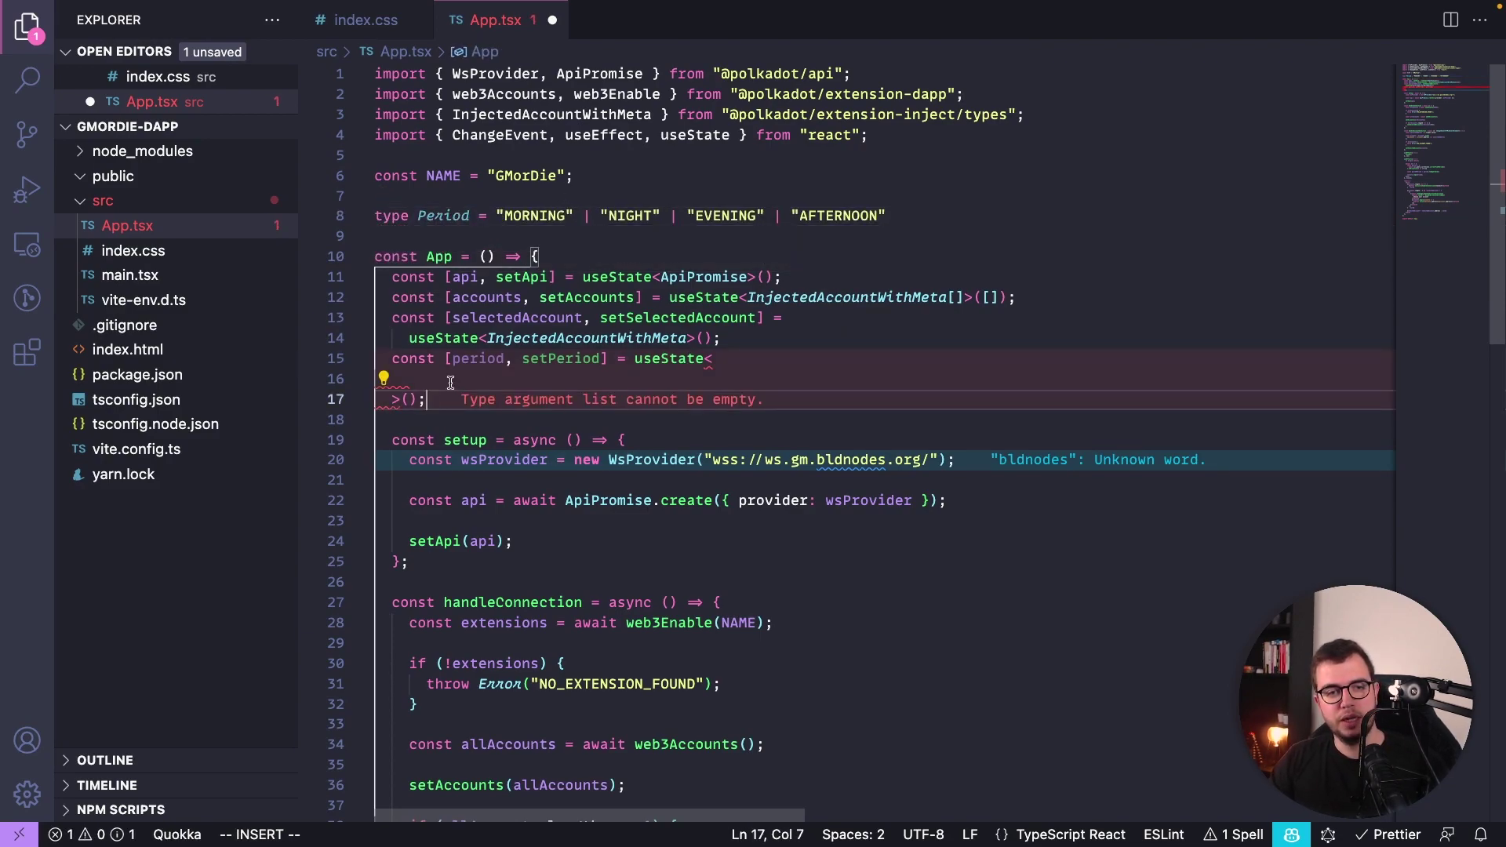
key(Up)
text(Period)
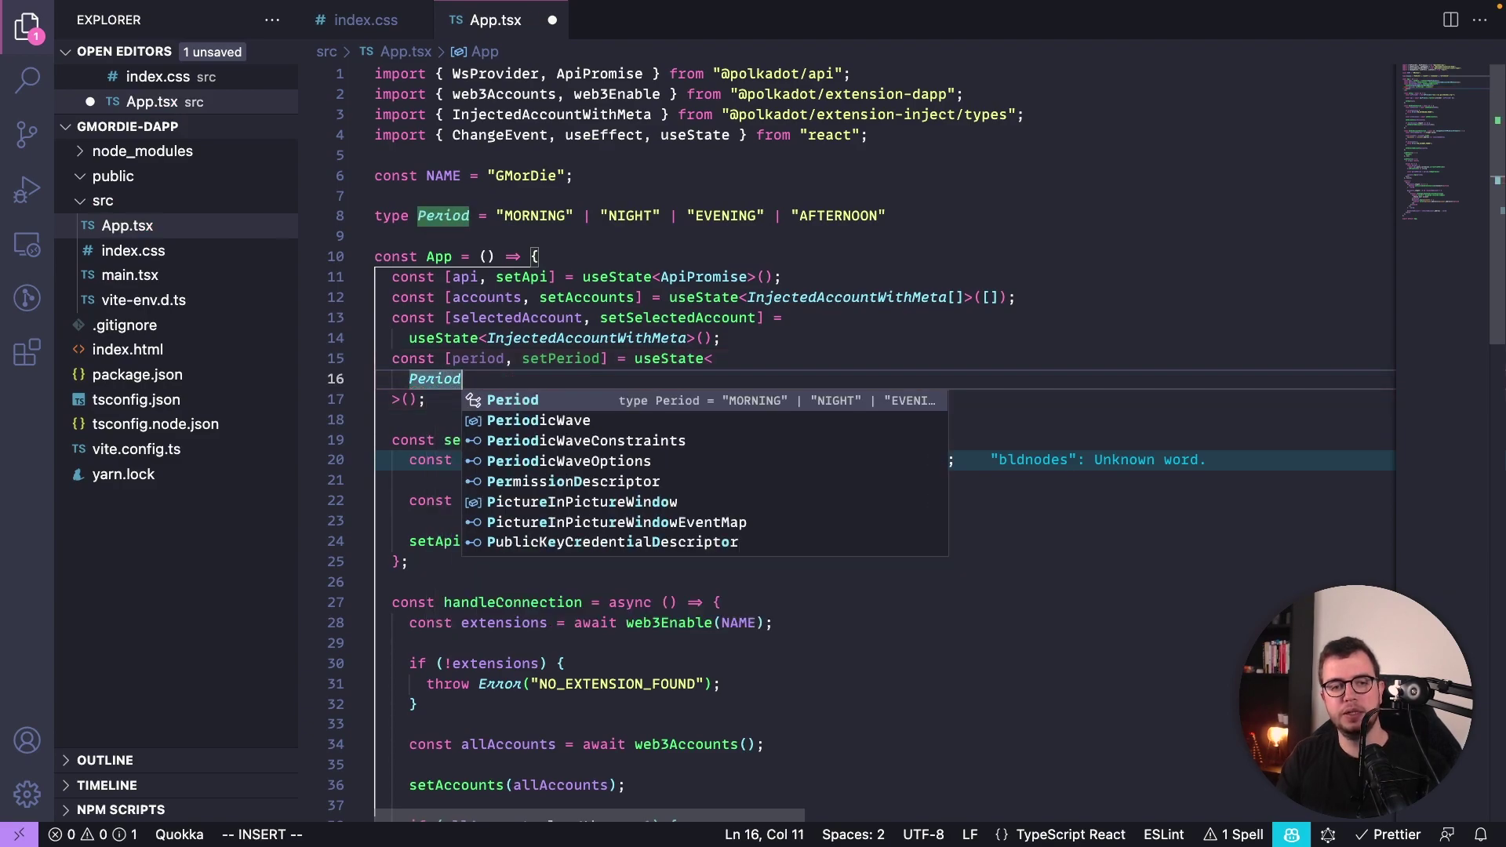
key(ctrl+s)
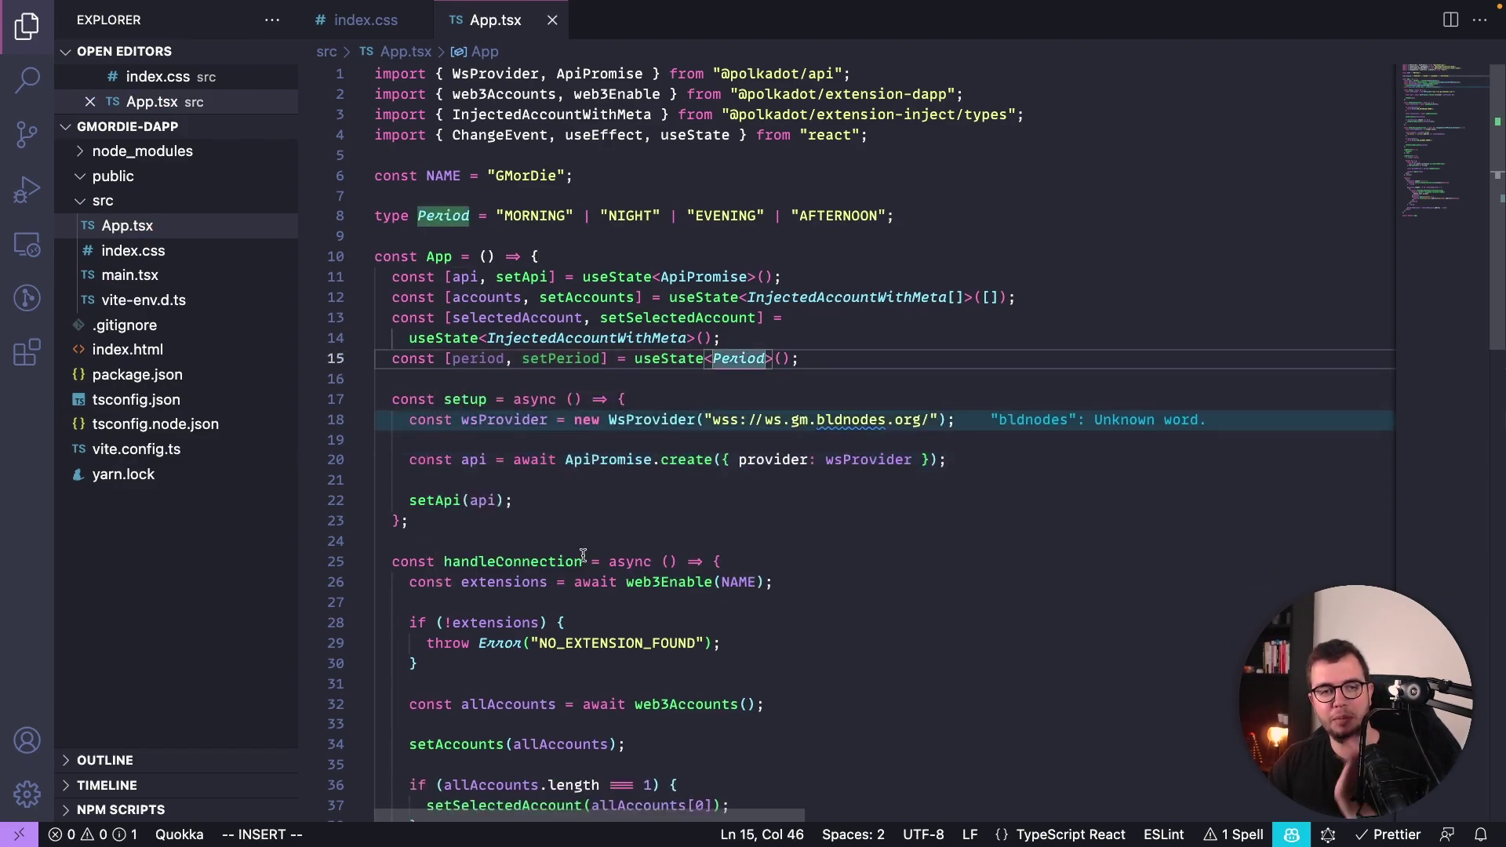
scroll(599, 579, down, 10)
click(793, 394)
key(BackSpace)
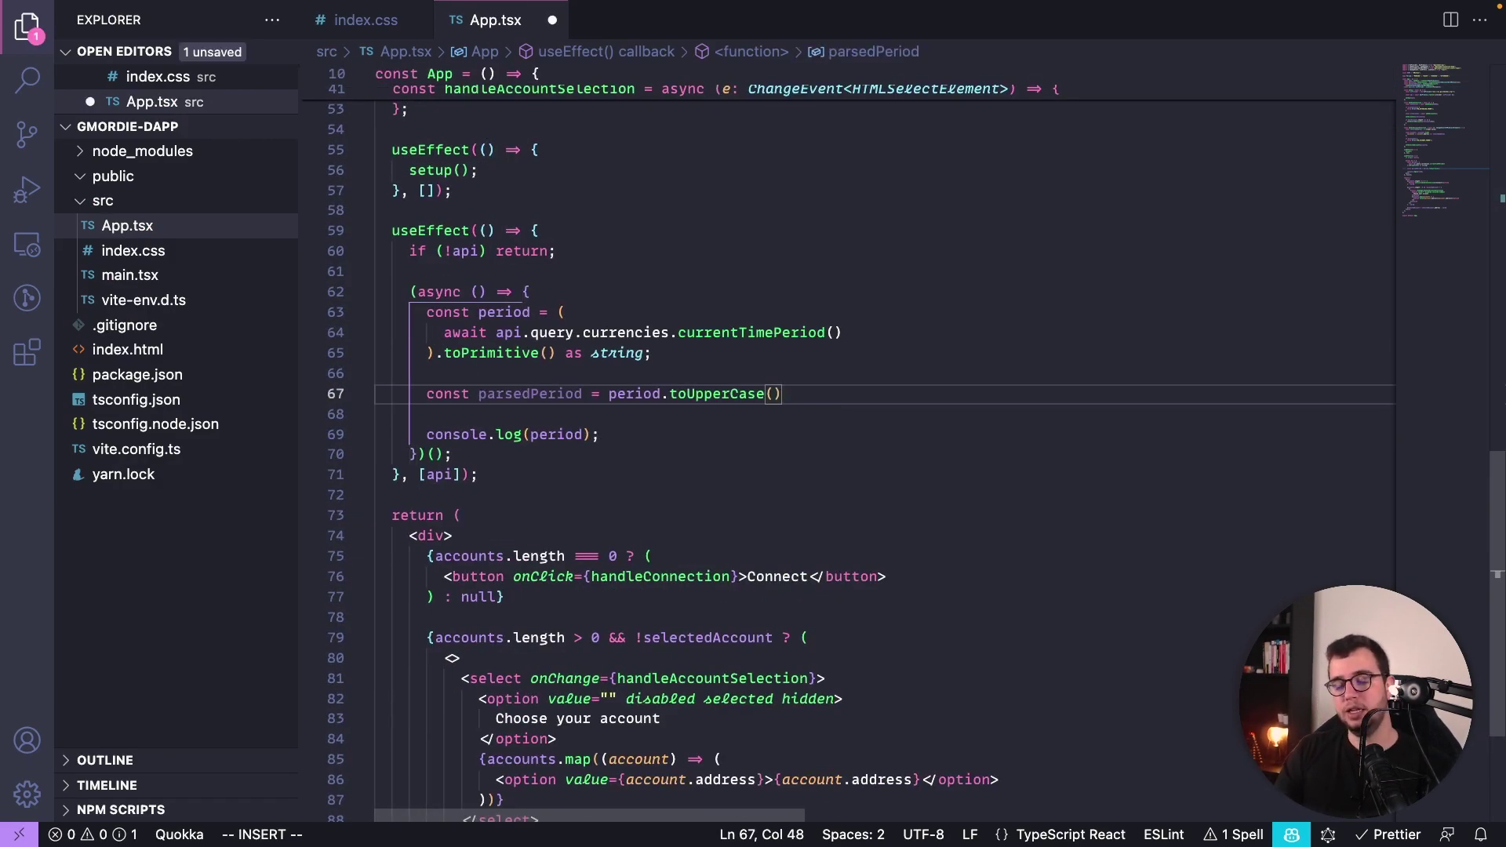
Confirm currencies.currentTimePeriod reads Morning in Chain state, then return to the app console.
key(ctrl+Left)
key(ctrl+Left)
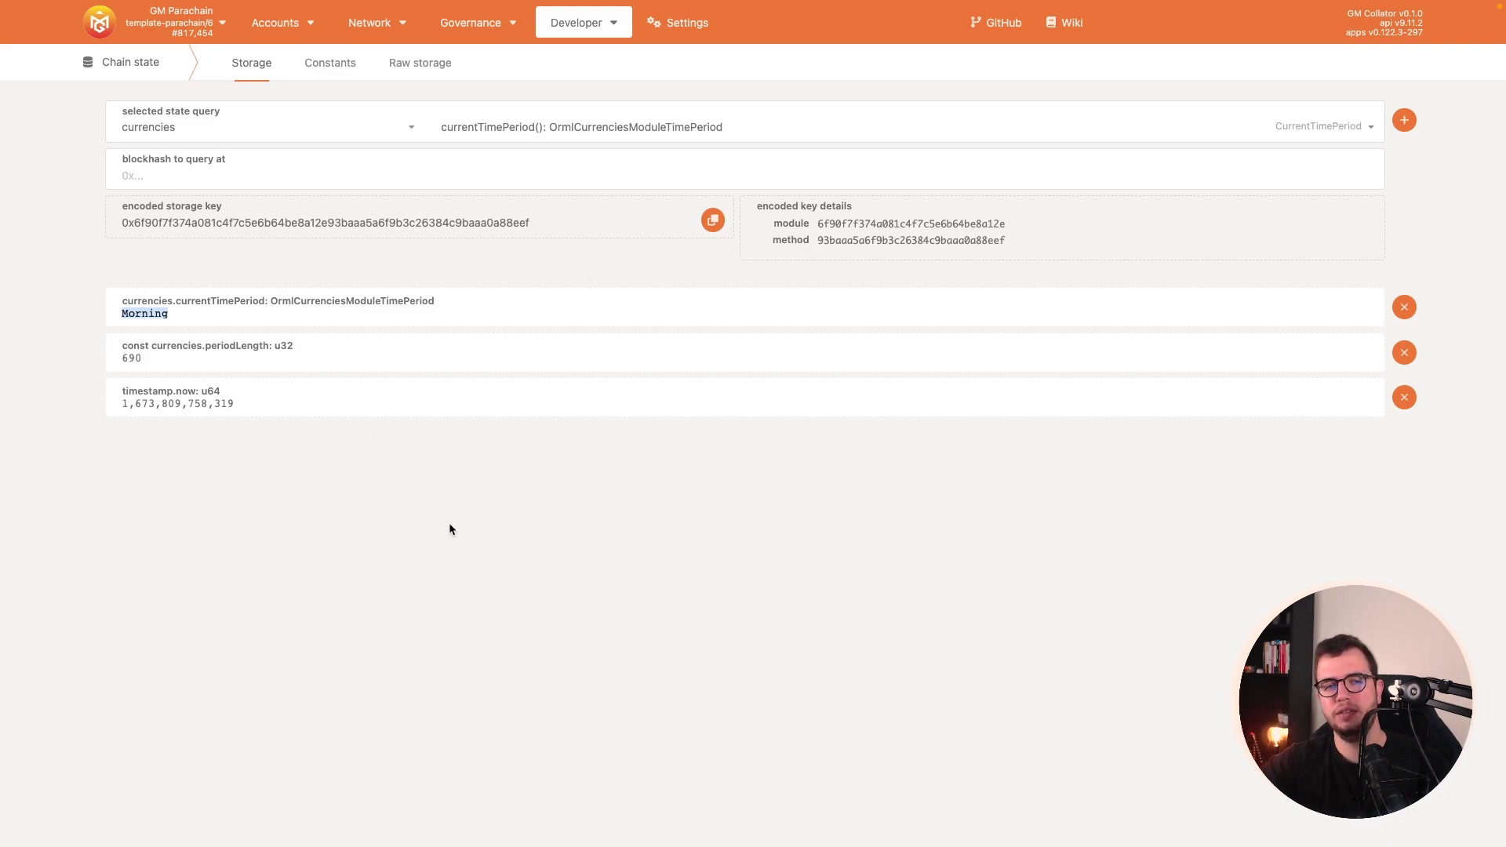
key(ctrl+Left)
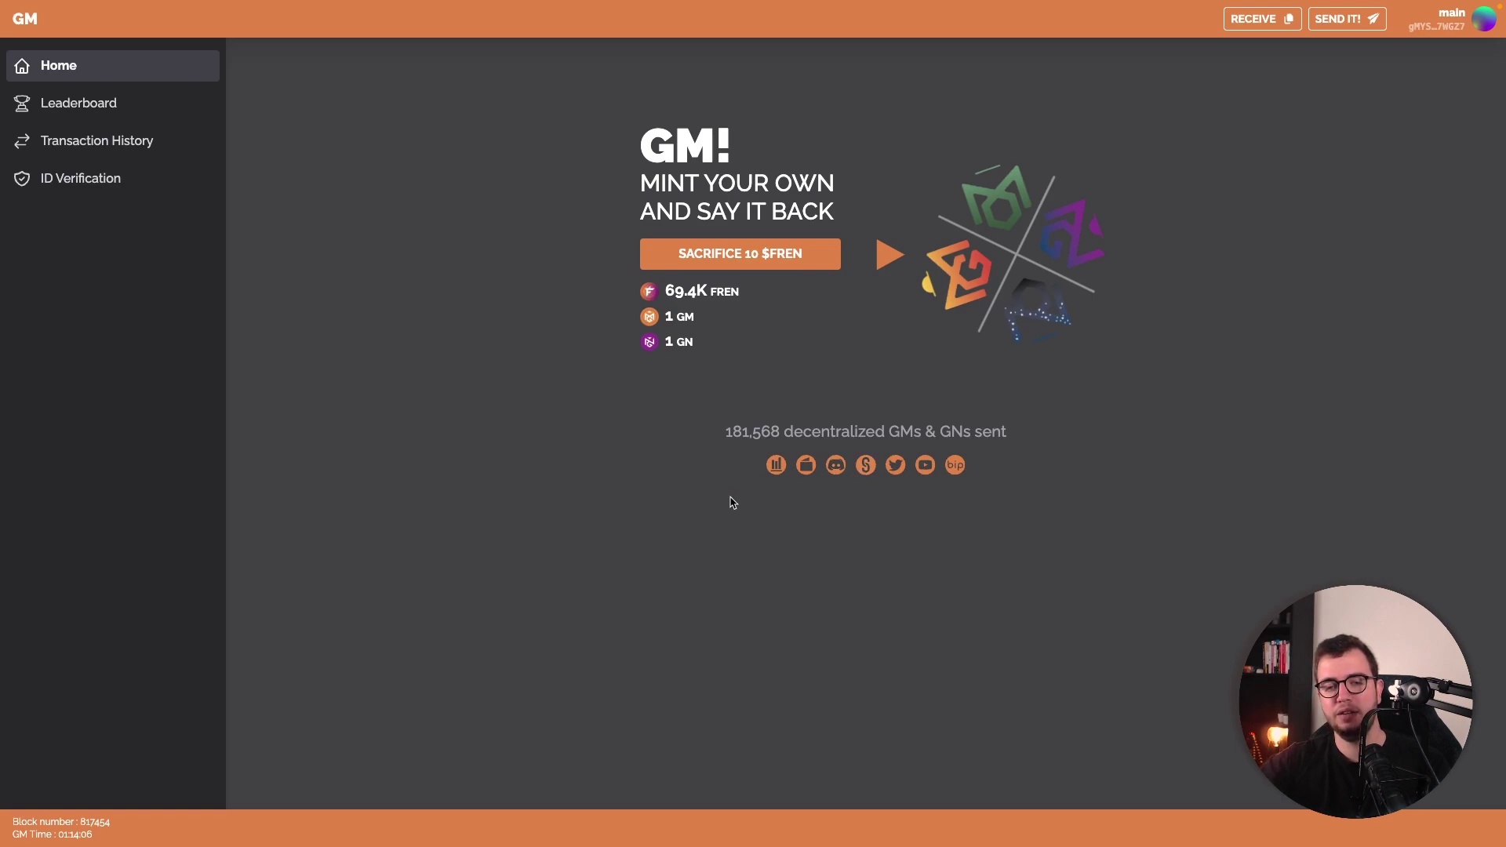
key(ctrl+Right)
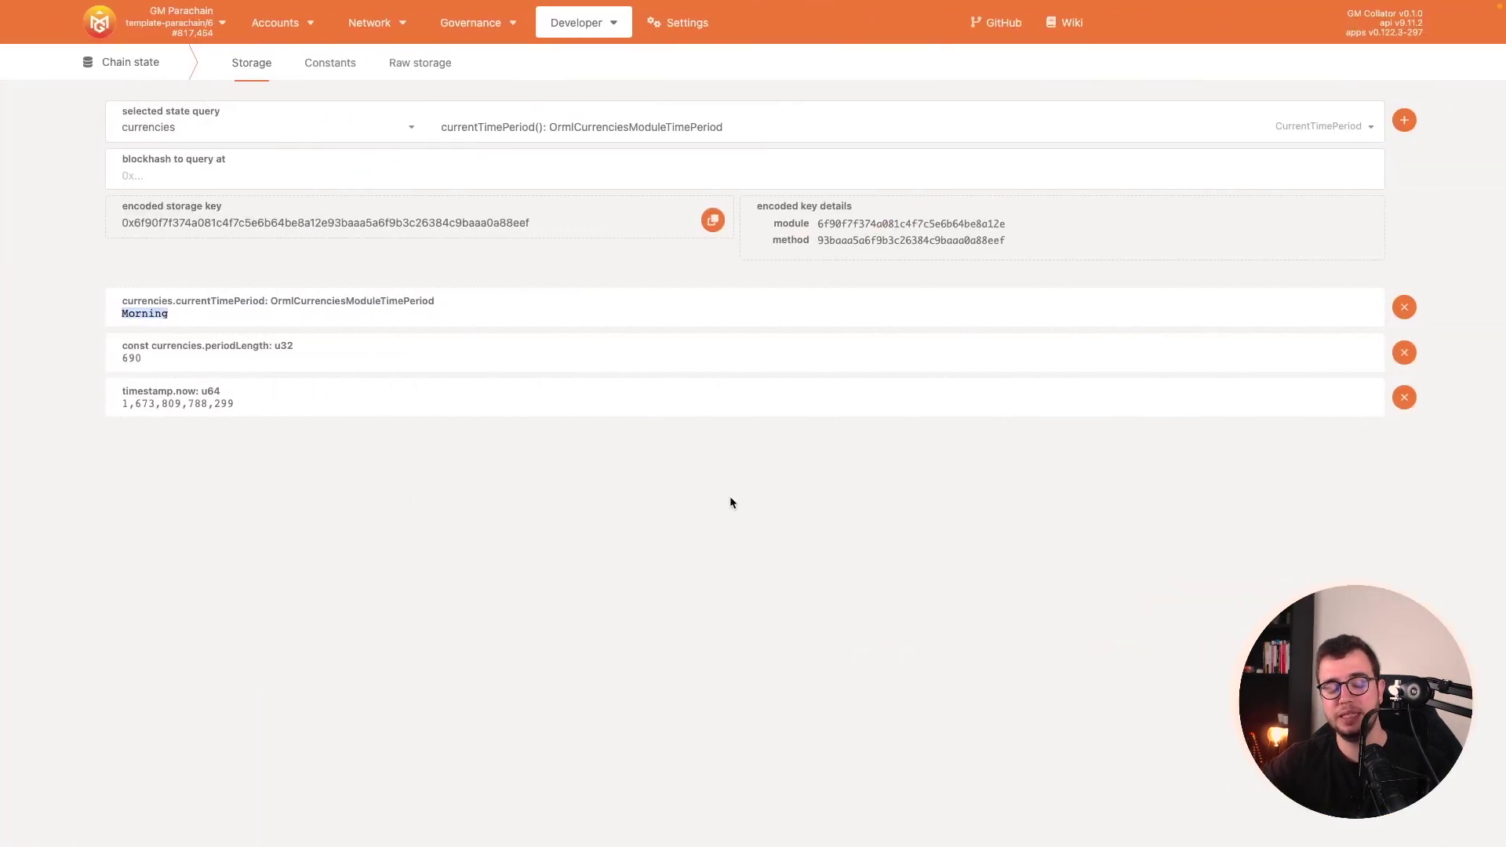
key(ctrl+Left)
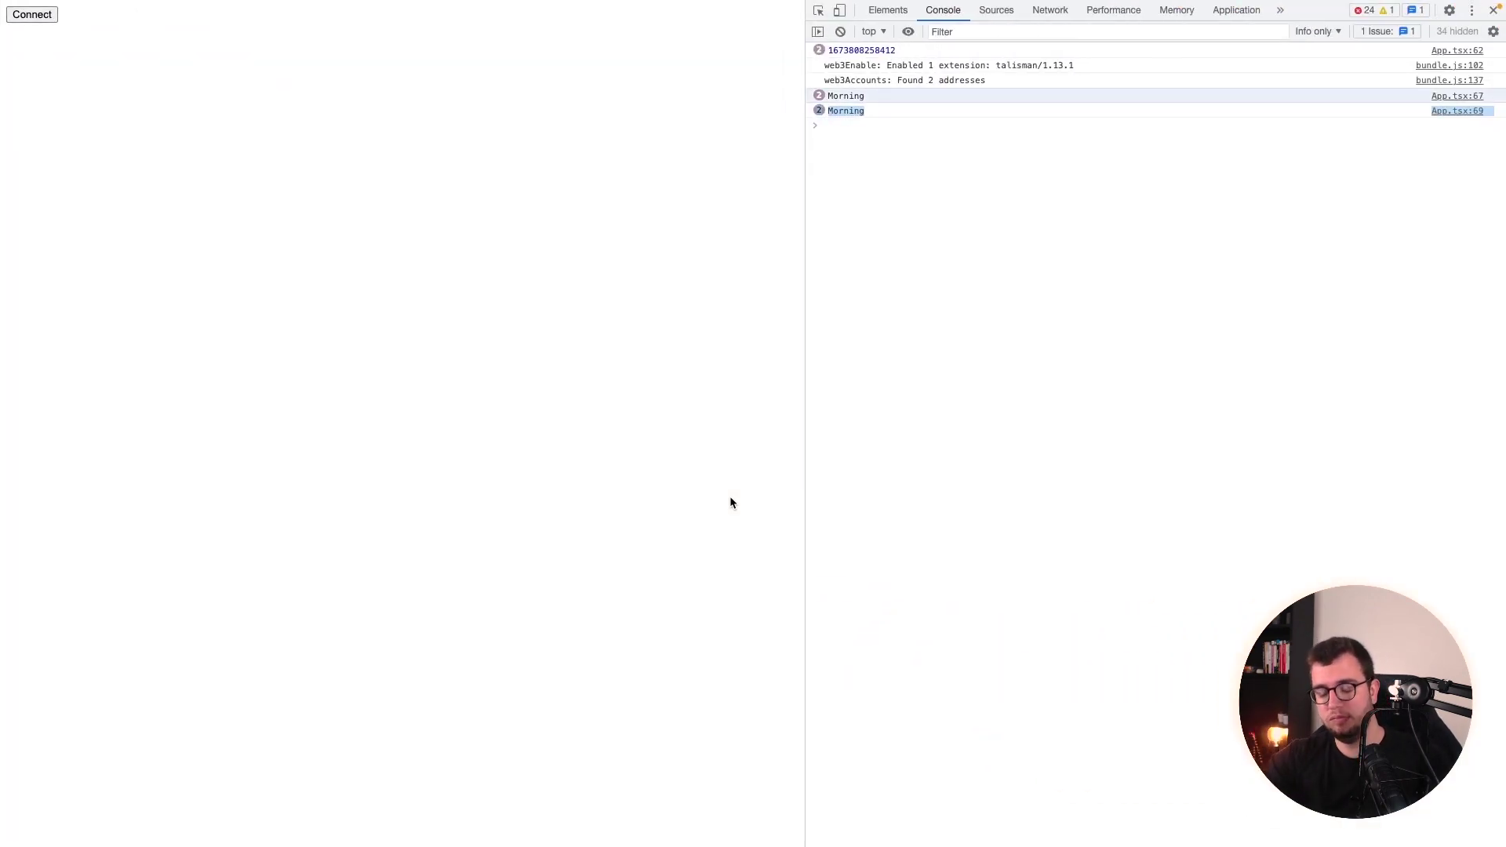
Cast parsedPeriod 'as Period' on line 67.
key(ctrl+Right)
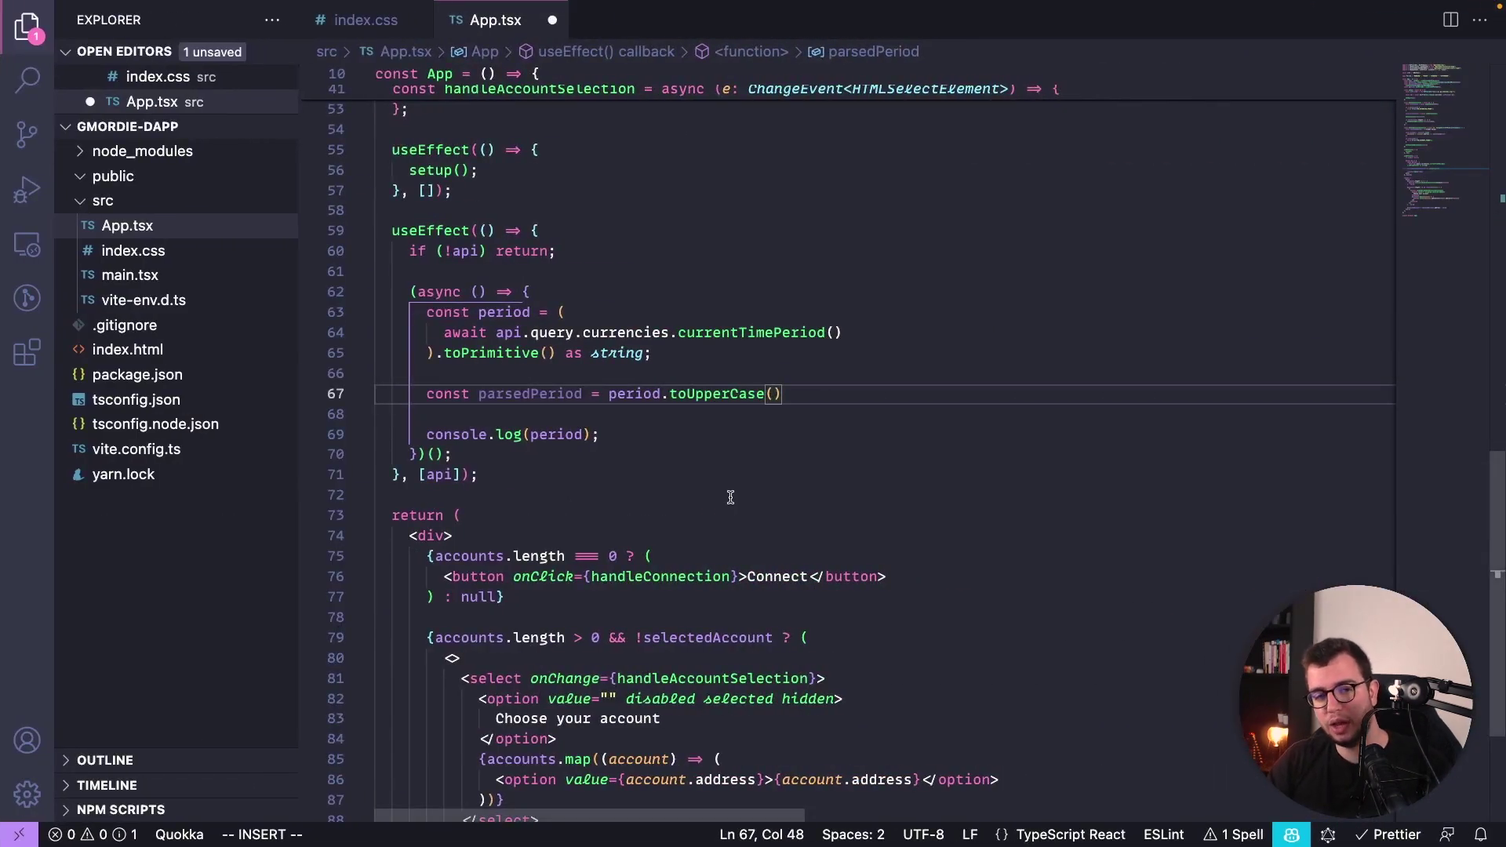
text(s )
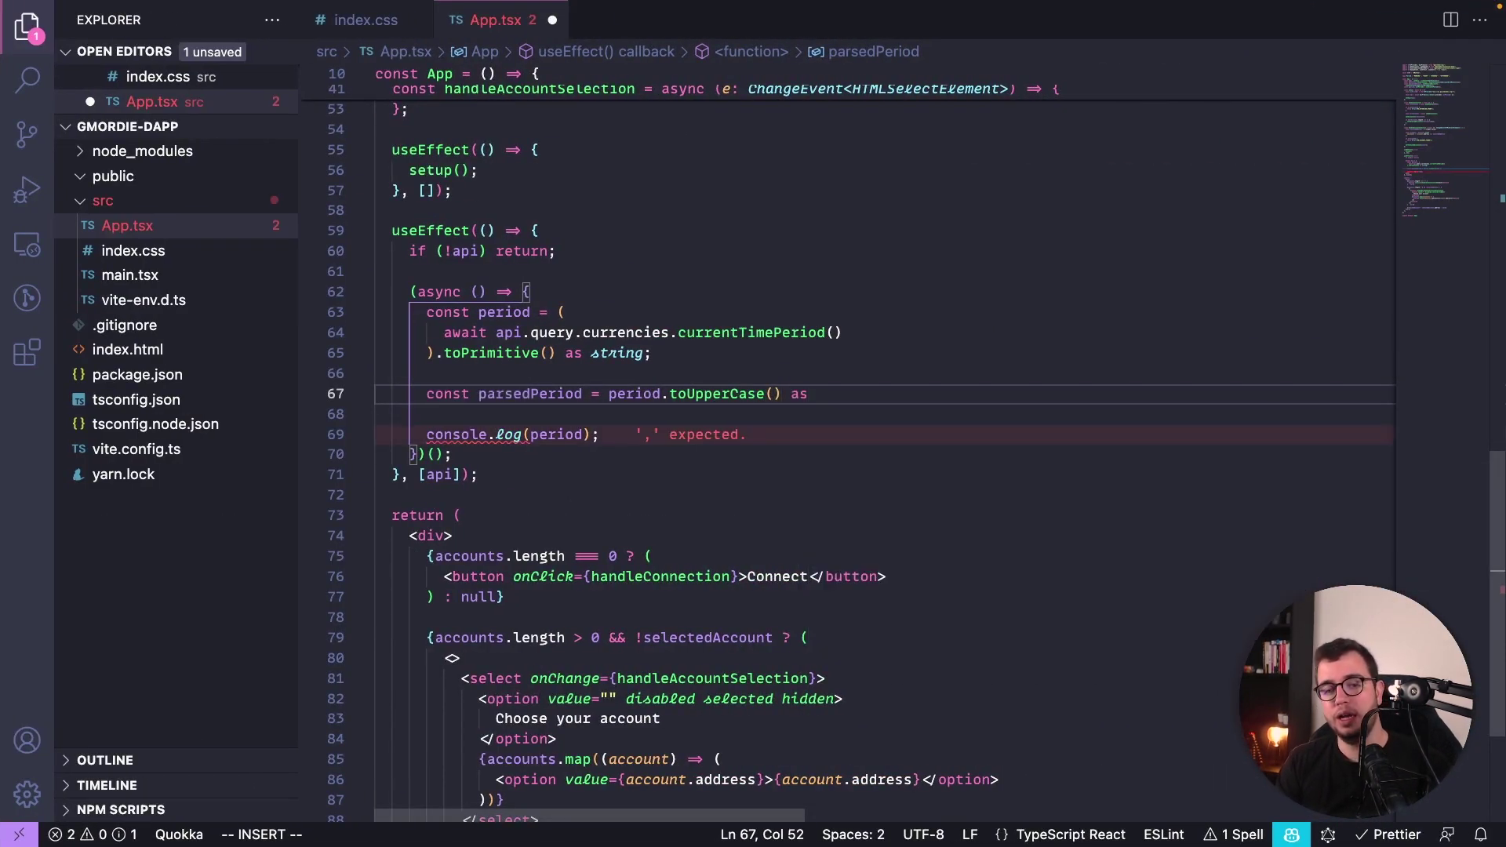
text(Period)
key(Tab)
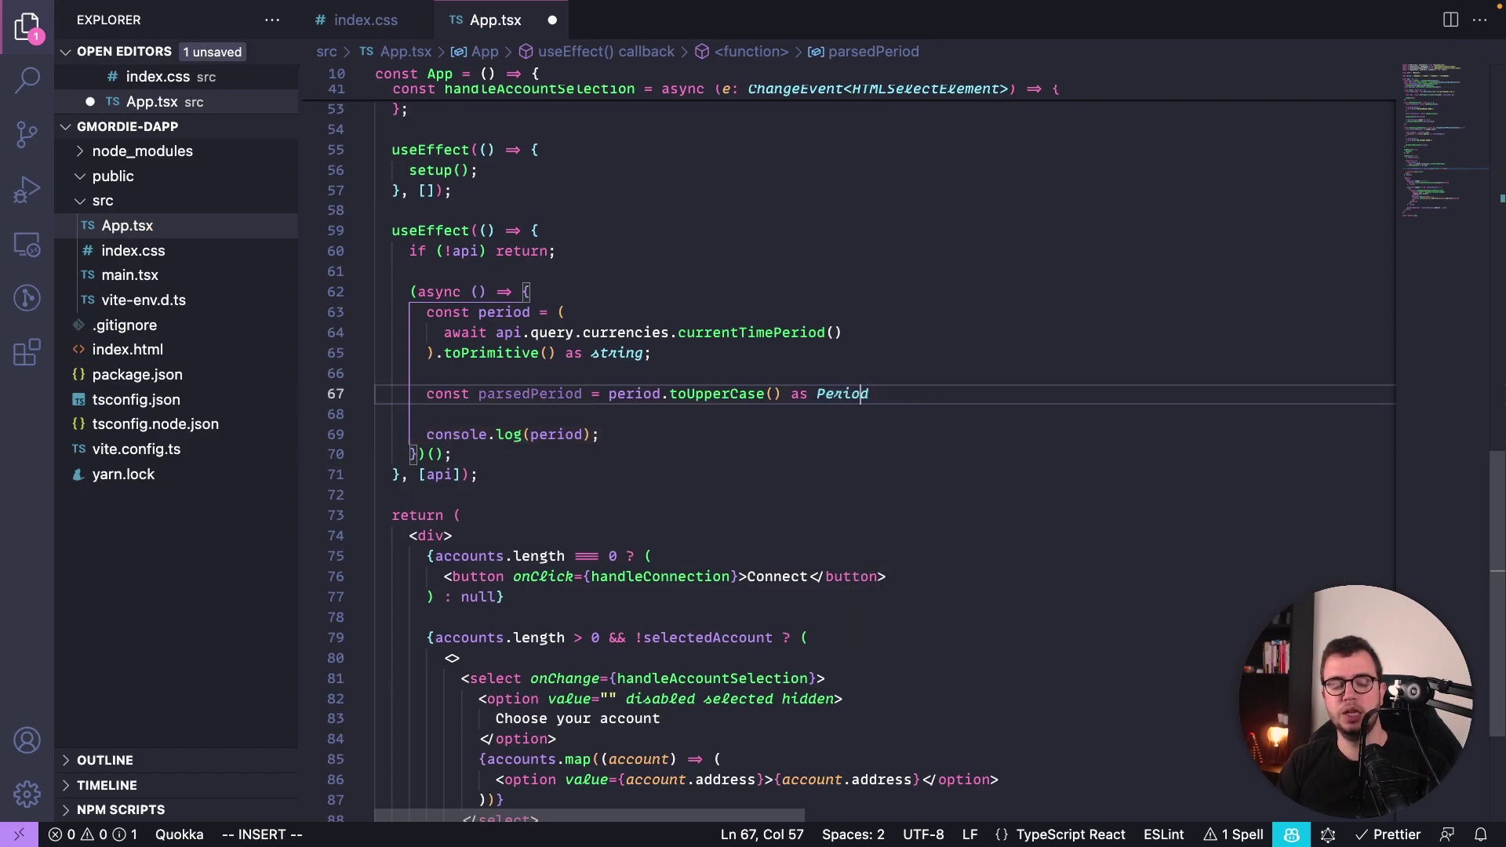
scroll(559, 323, up, 10)
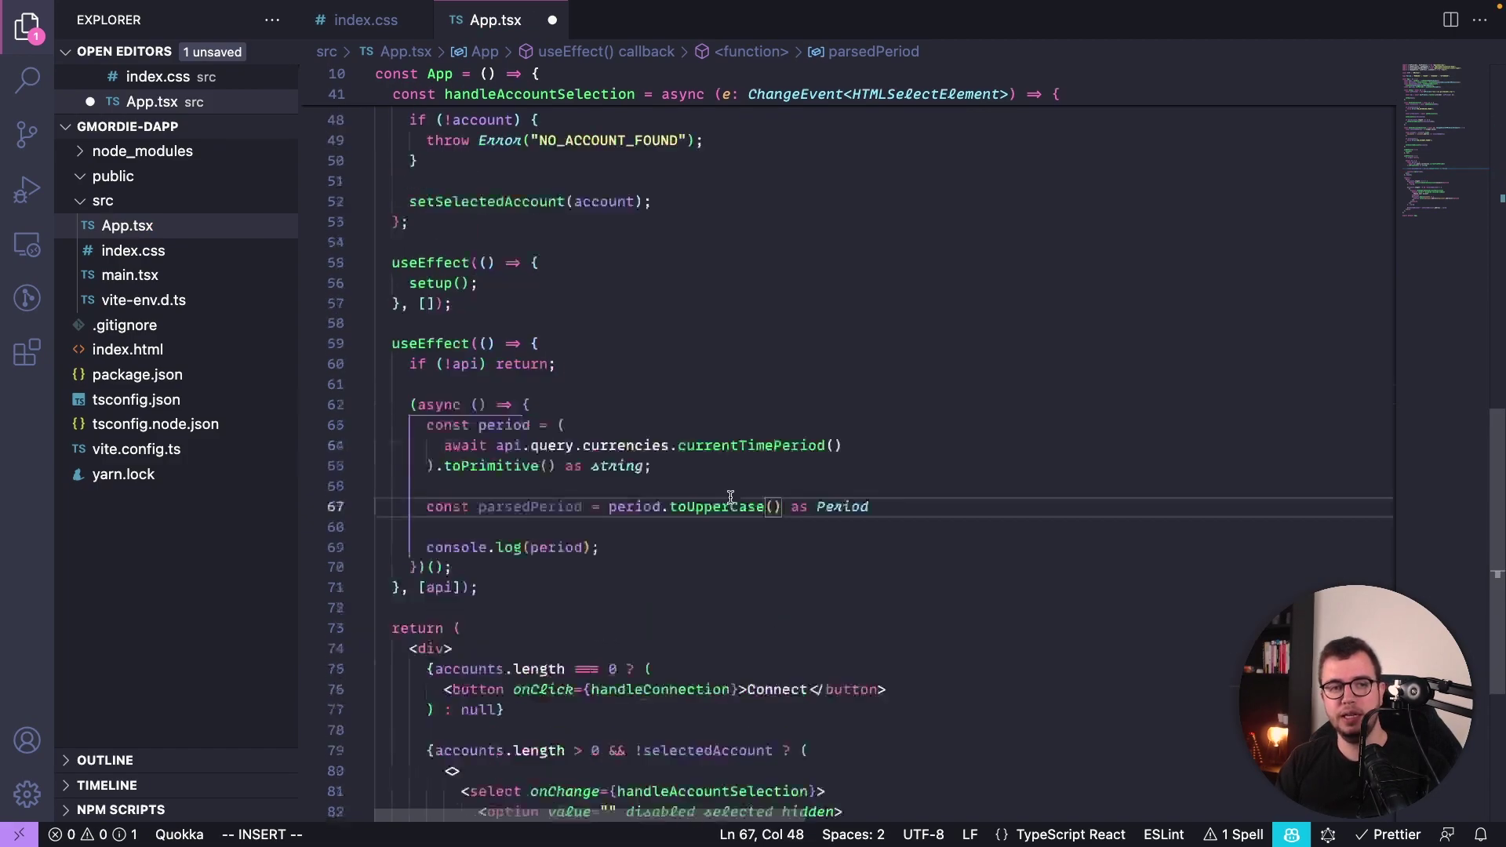
drag(498, 218, 376, 197)
scroll(747, 360, down, 8)
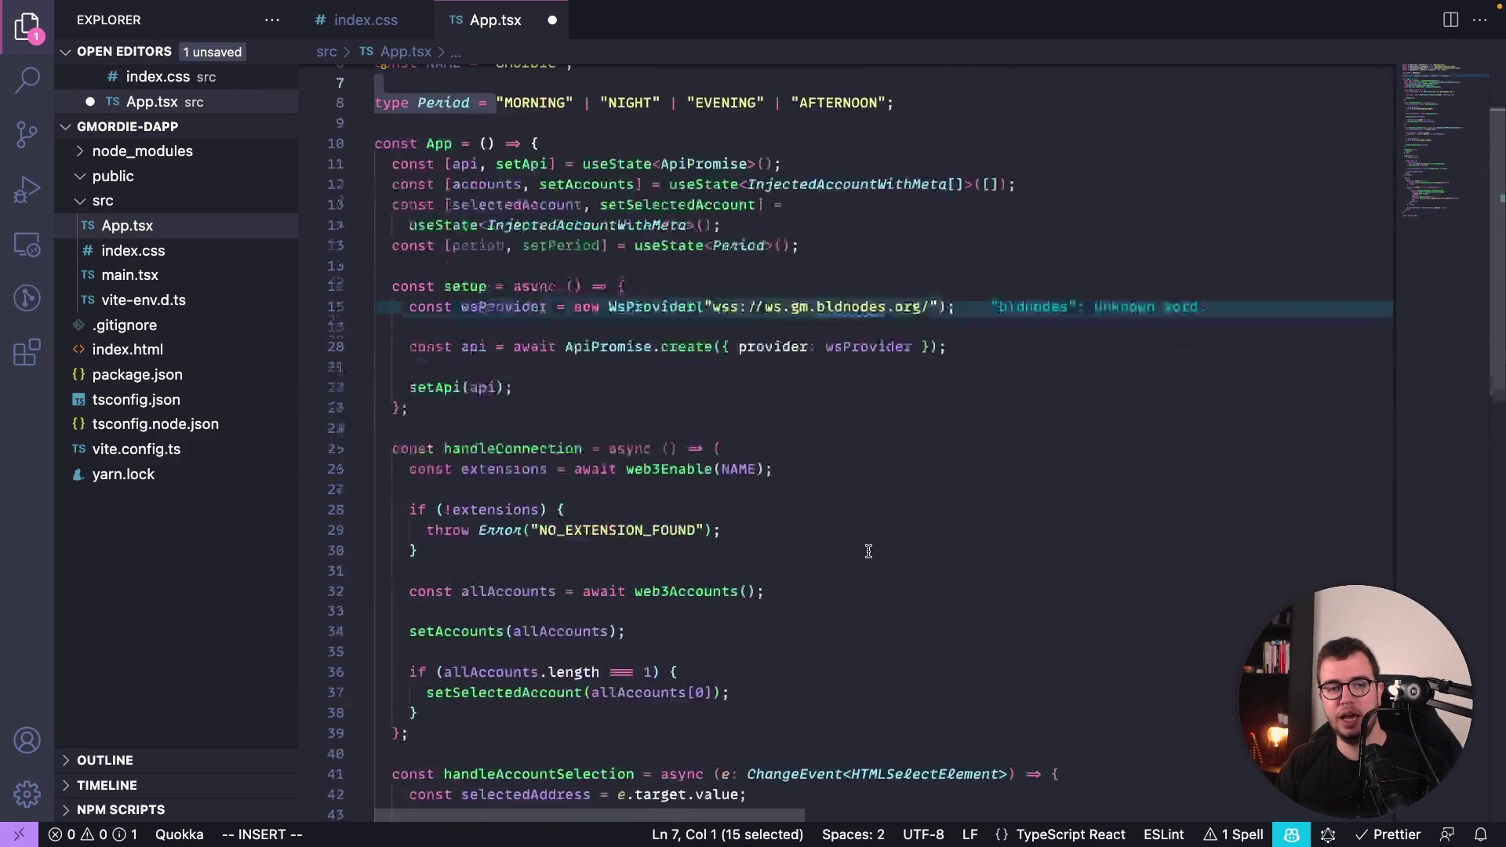
scroll(737, 461, down, 5)
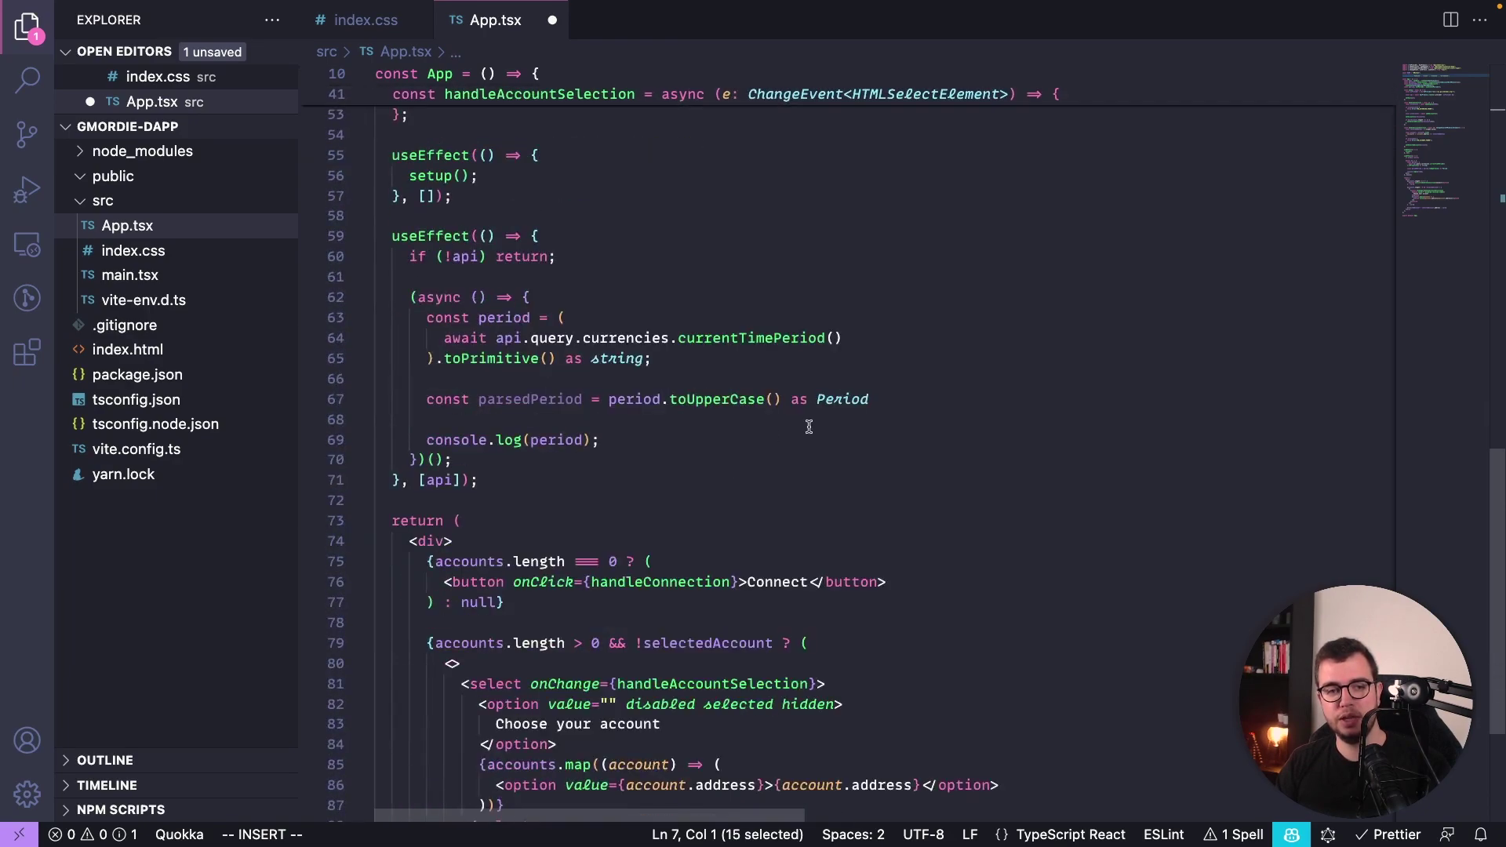
Try replacing console.log(period) with a setPeriod(parsedPeriod) call.
key(ctrl+minus)
key(Return)
key(Return)
text(setP)
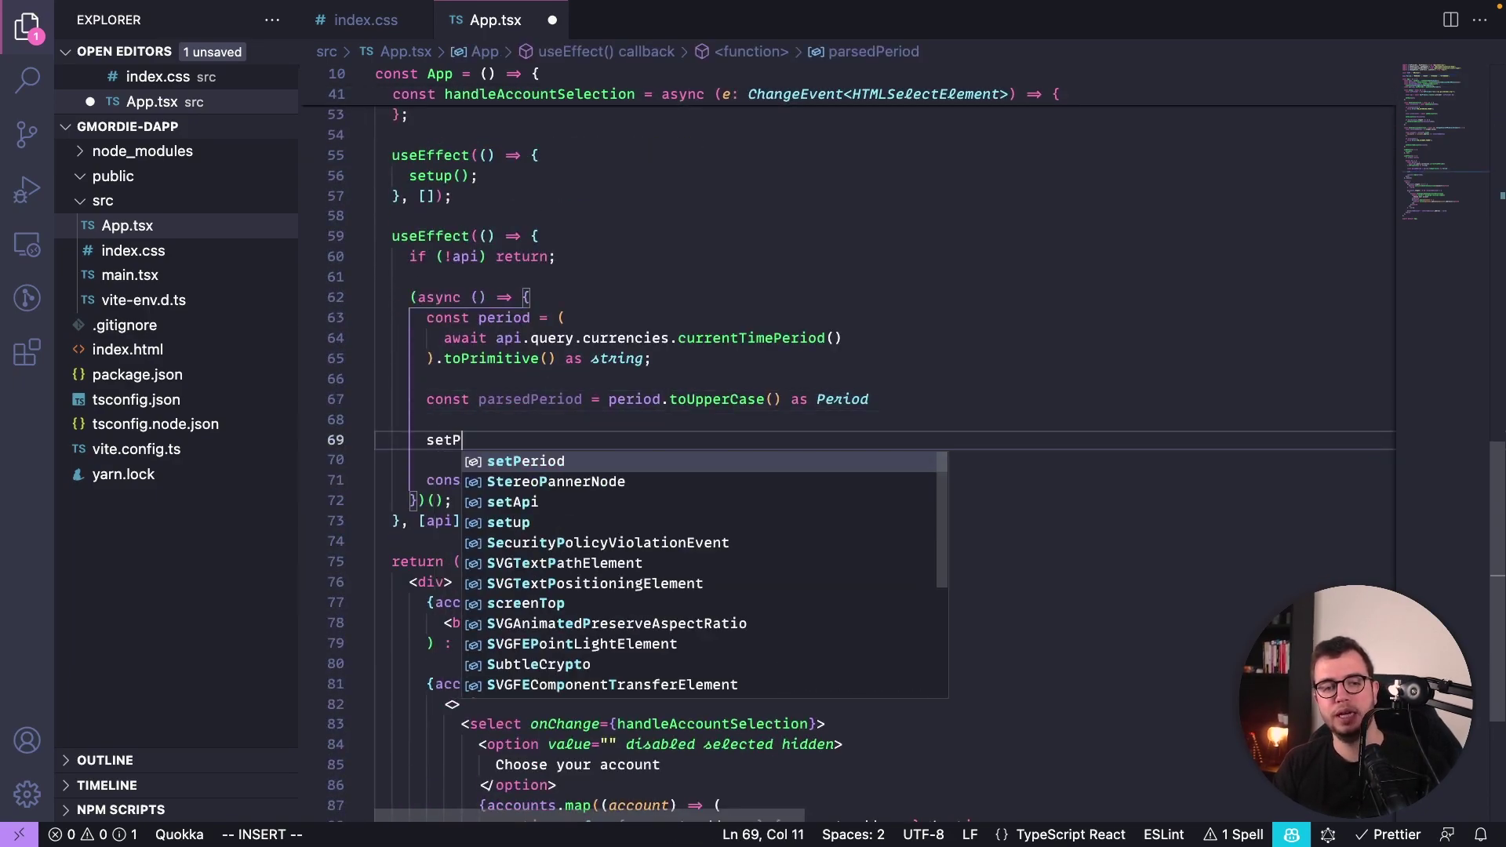
text(eriod(par)
key(Tab)
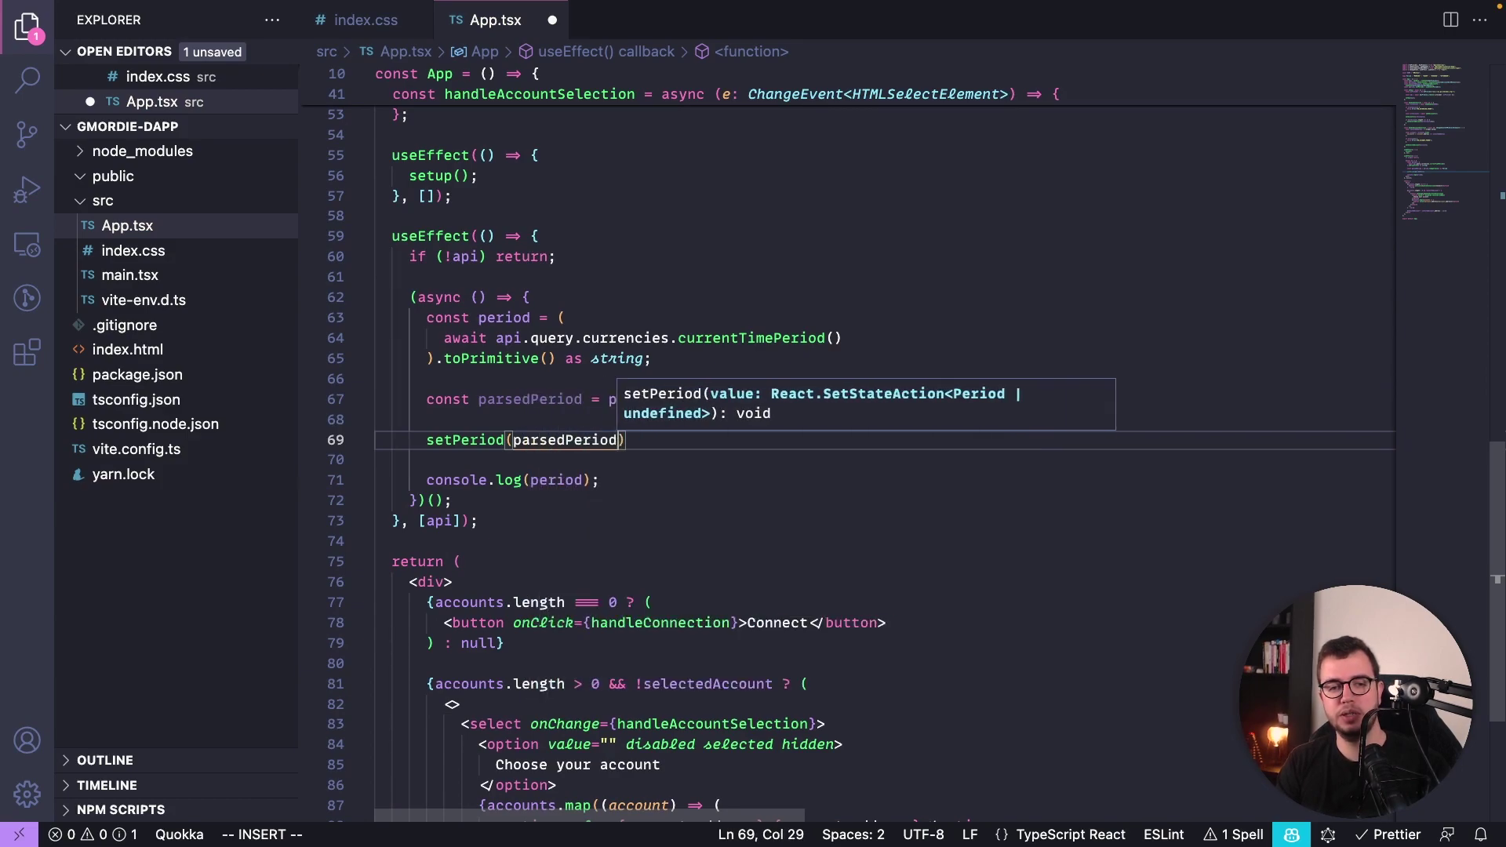
triple_click(590, 495)
key(BackSpace)
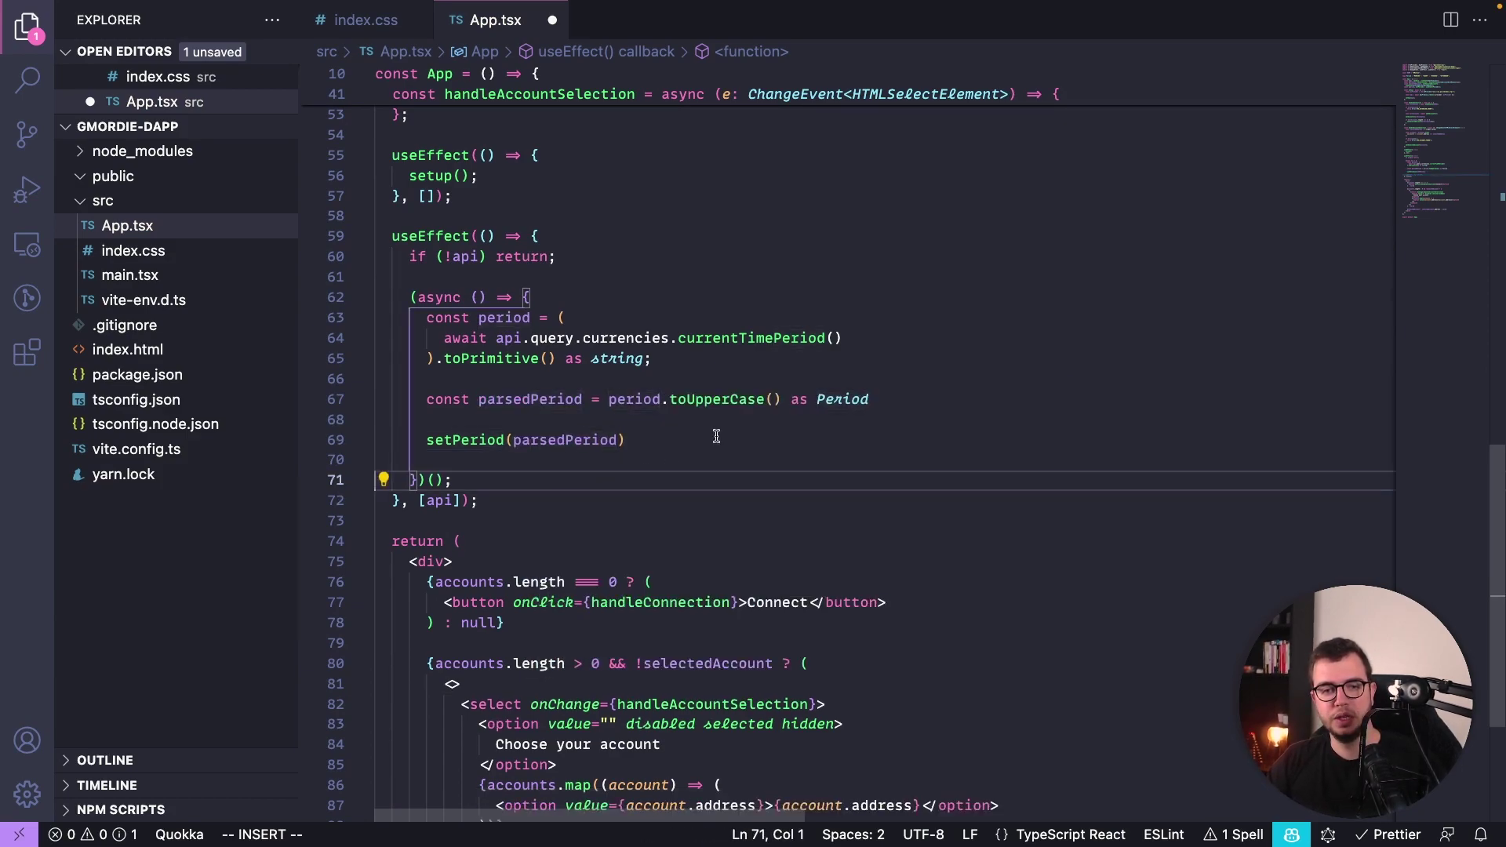
Try moving the toPrimitive cast to line 67, then undo all trial edits.
click(738, 399)
drag(437, 359, 617, 362)
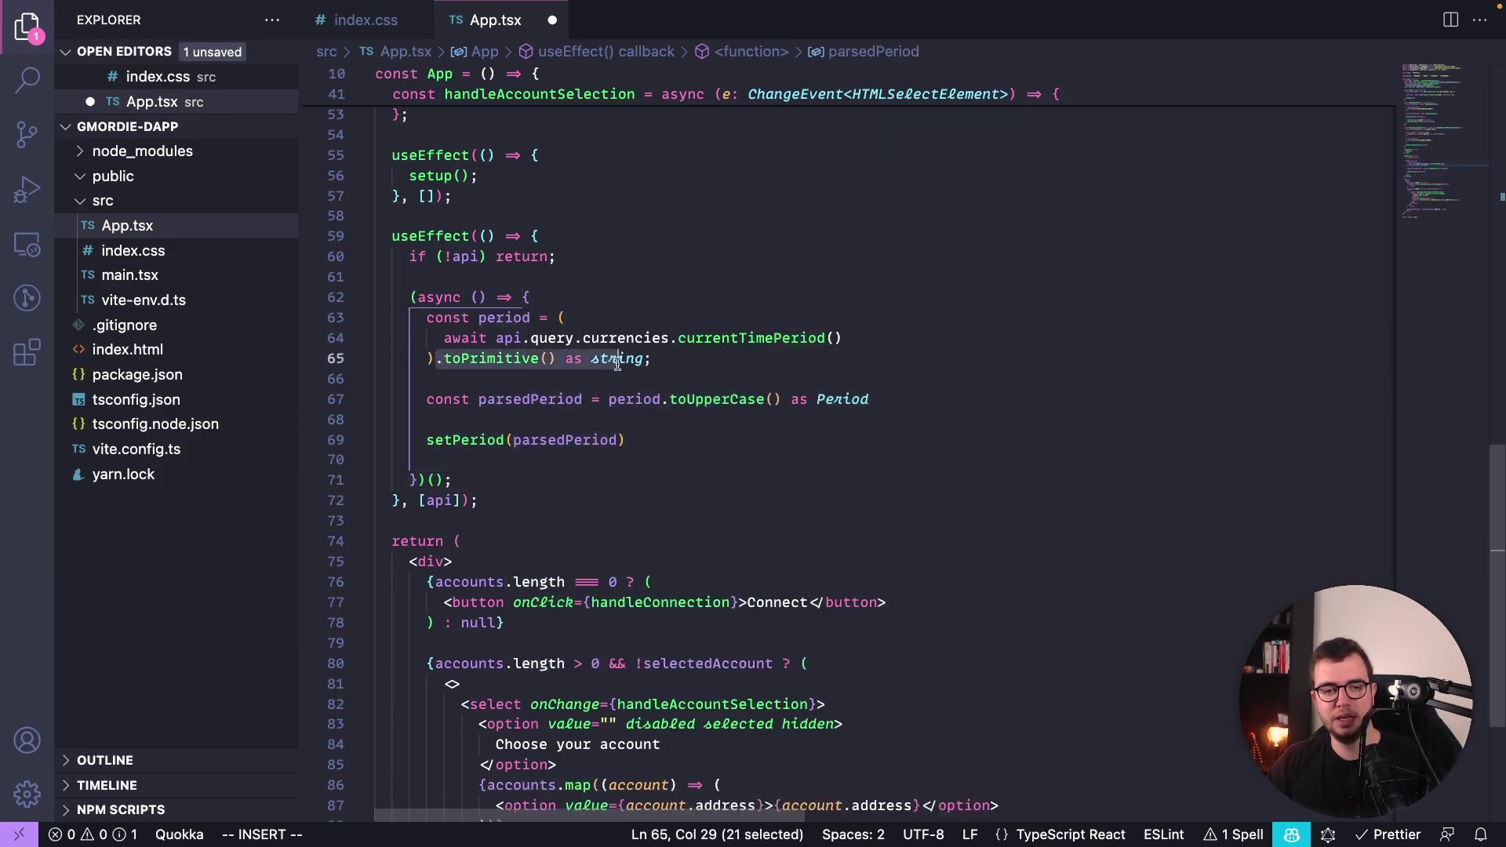
key(ctrl+x)
click(664, 399)
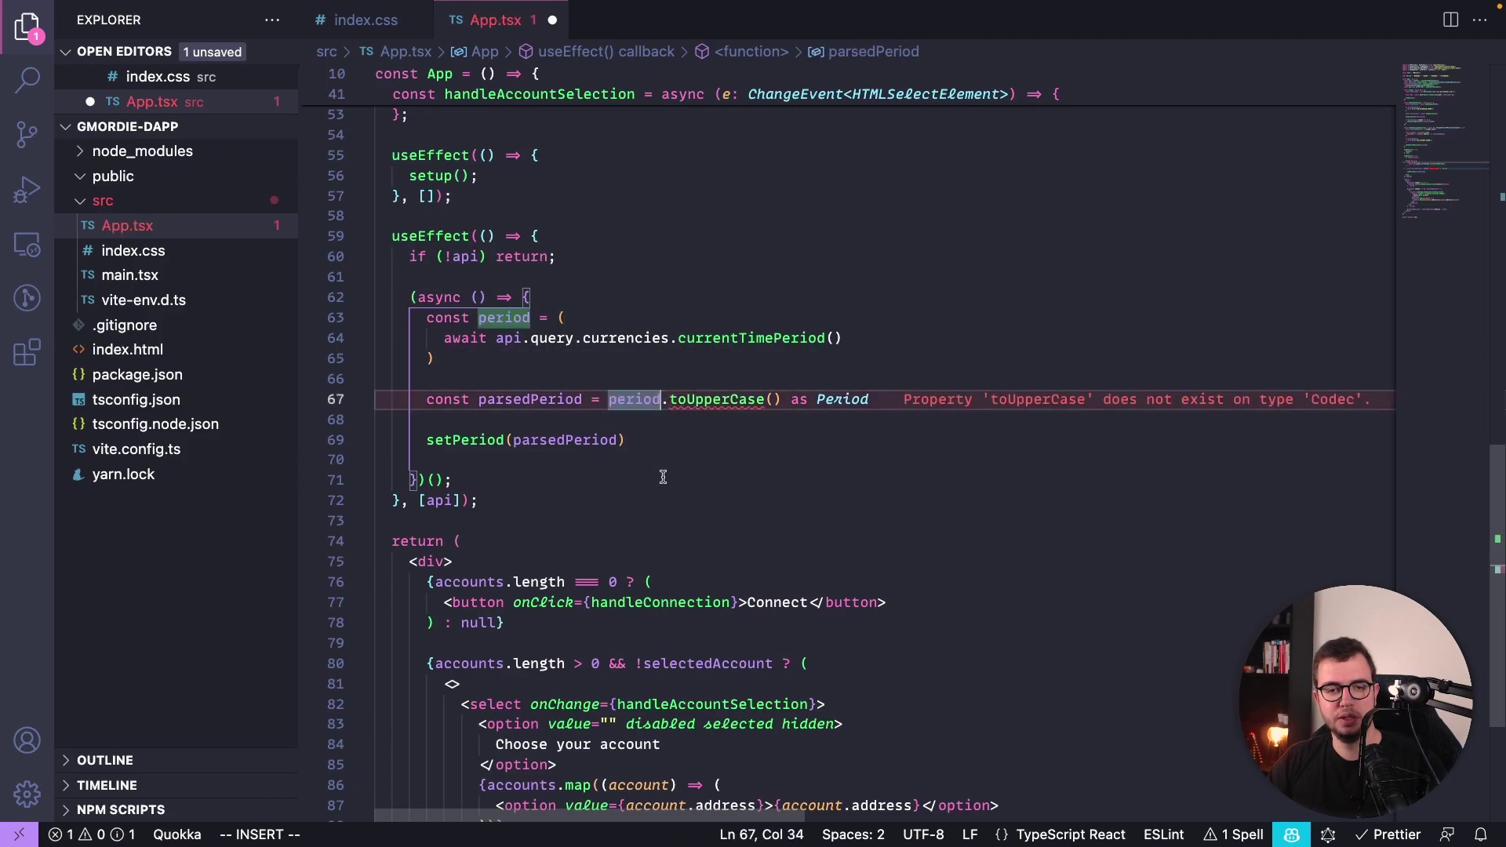
key(ctrl+v)
key(ctrl+z)
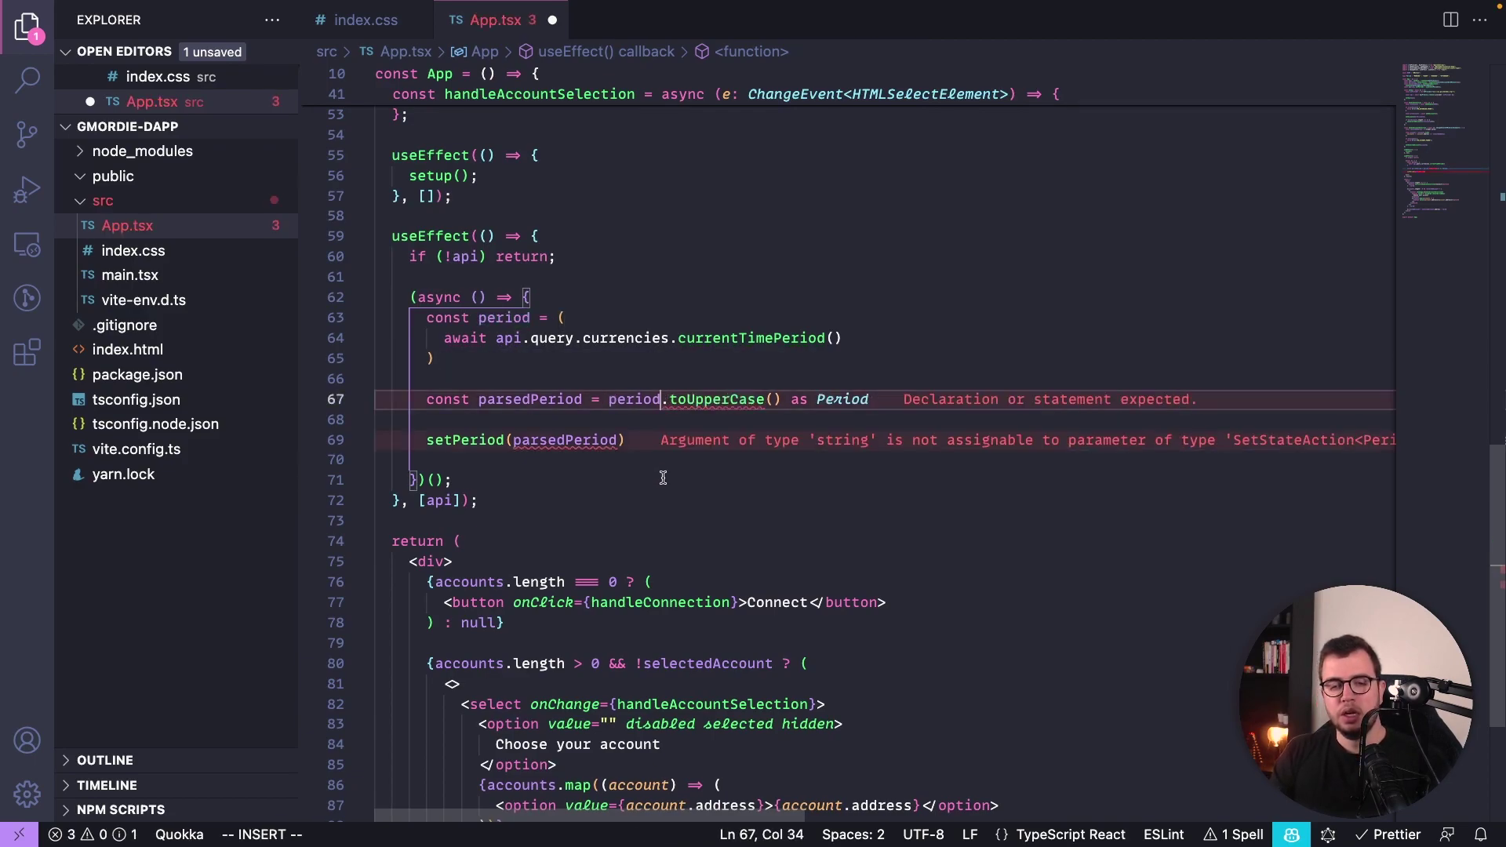
key(ctrl+z)
key(ctrl+z)
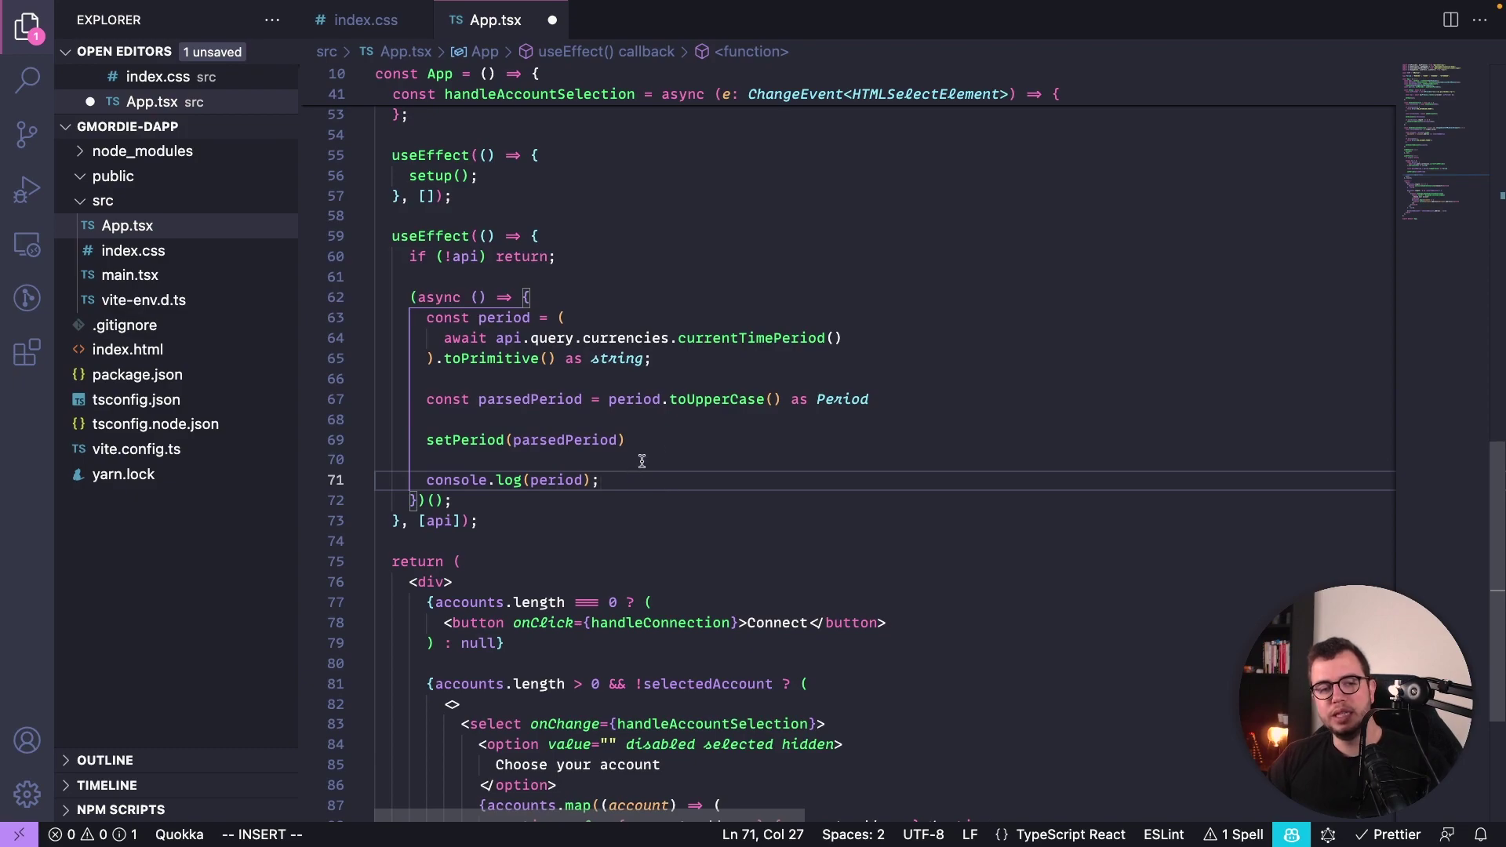
key(ctrl+z)
key(ctrl+z)
key(ctrl+z)
key(Escape)
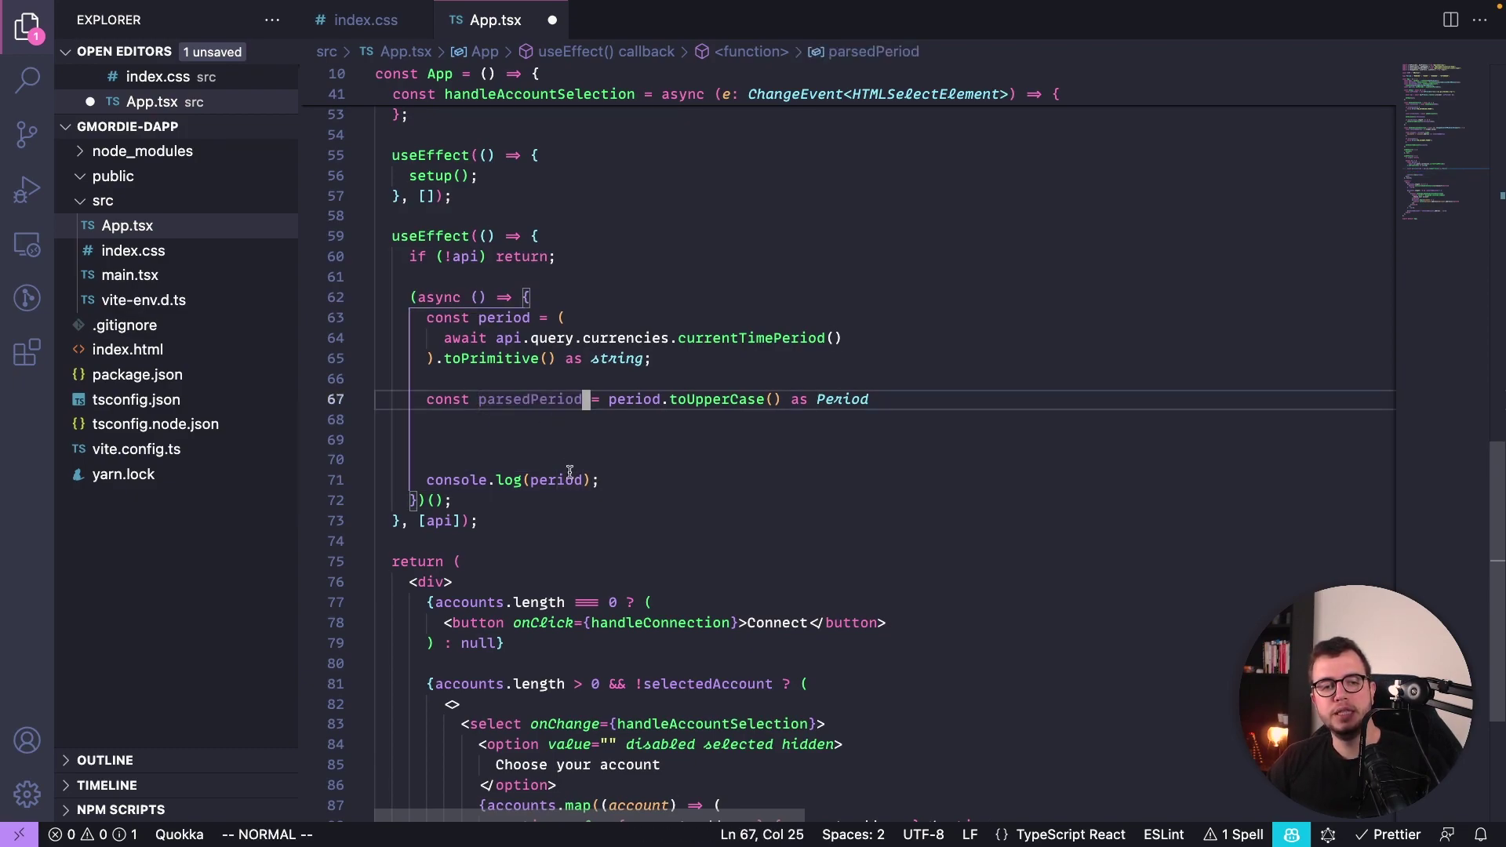
Change console.log(period) to console.log(parsedPeriod) and save.
click(570, 471)
text(ciwparsedPeriod)
key(ctrl+s)
scroll(728, 514, down, 3)
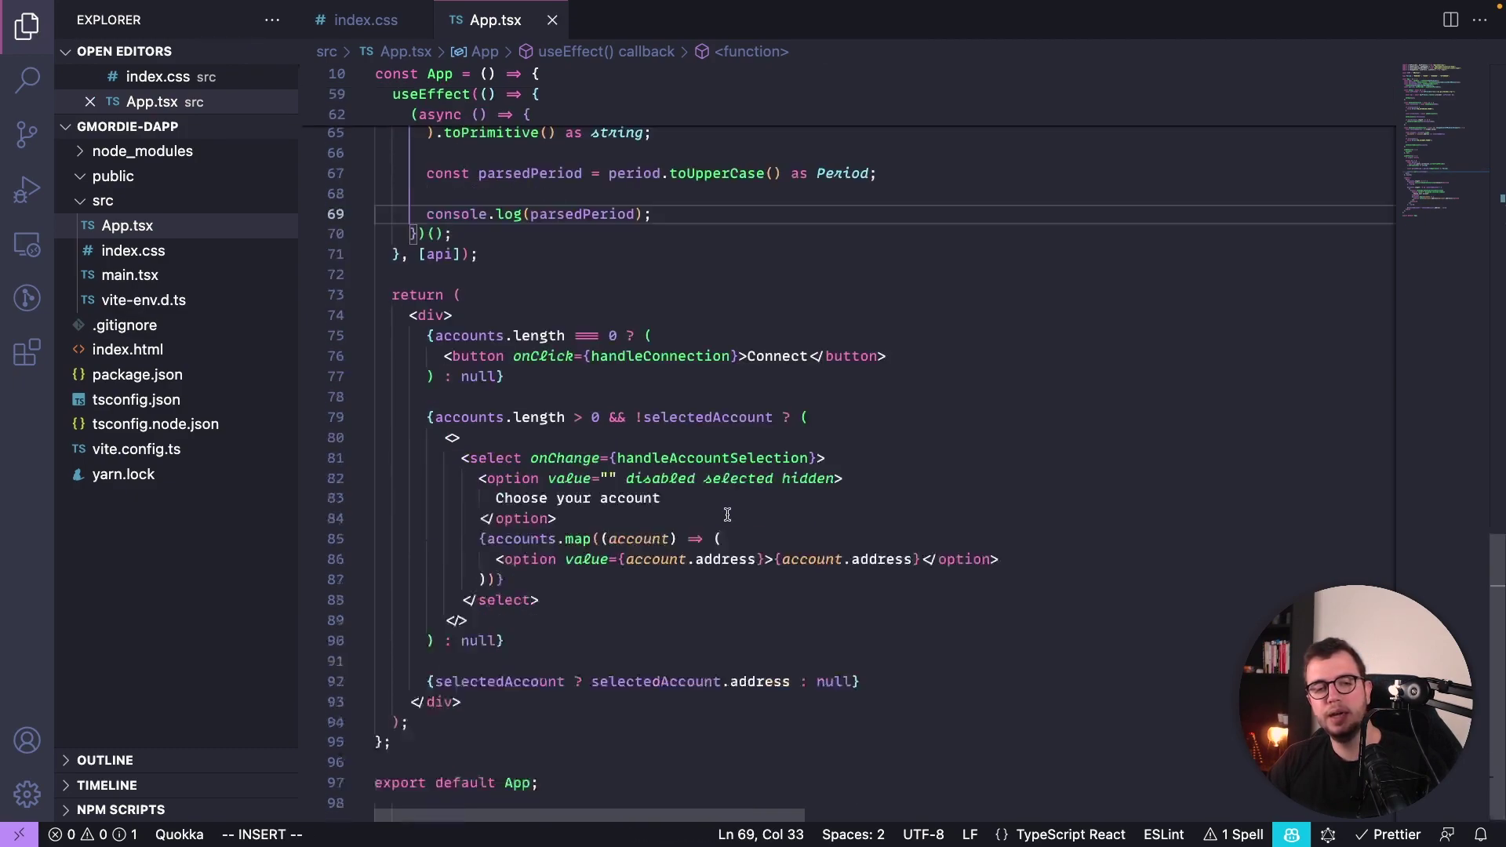
Replace selectedAccount.address on line 92 with an empty fragment <></>.
drag(861, 682, 351, 326)
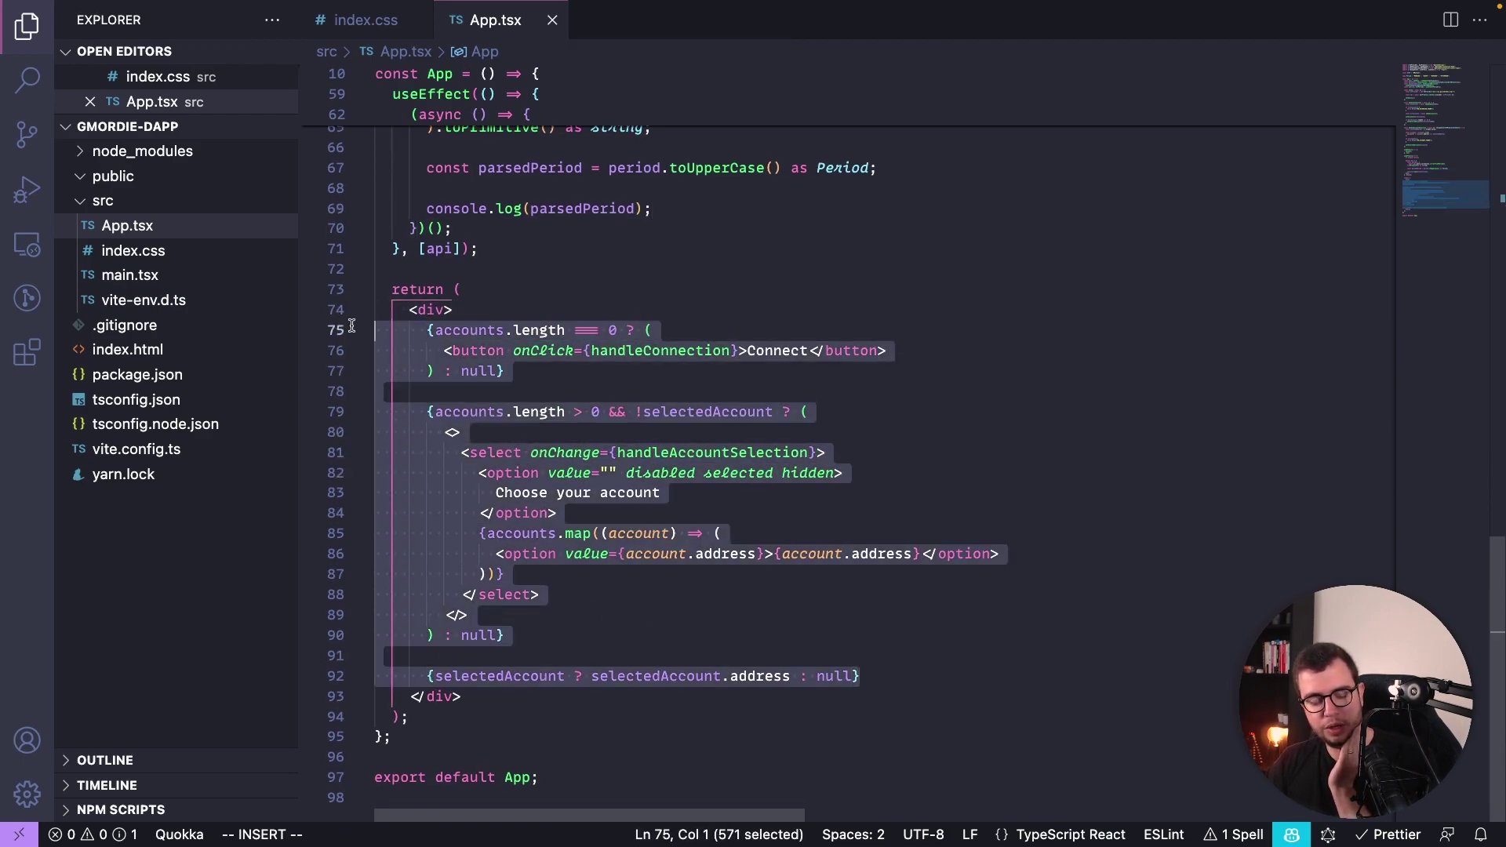
click(811, 651)
drag(593, 676, 791, 678)
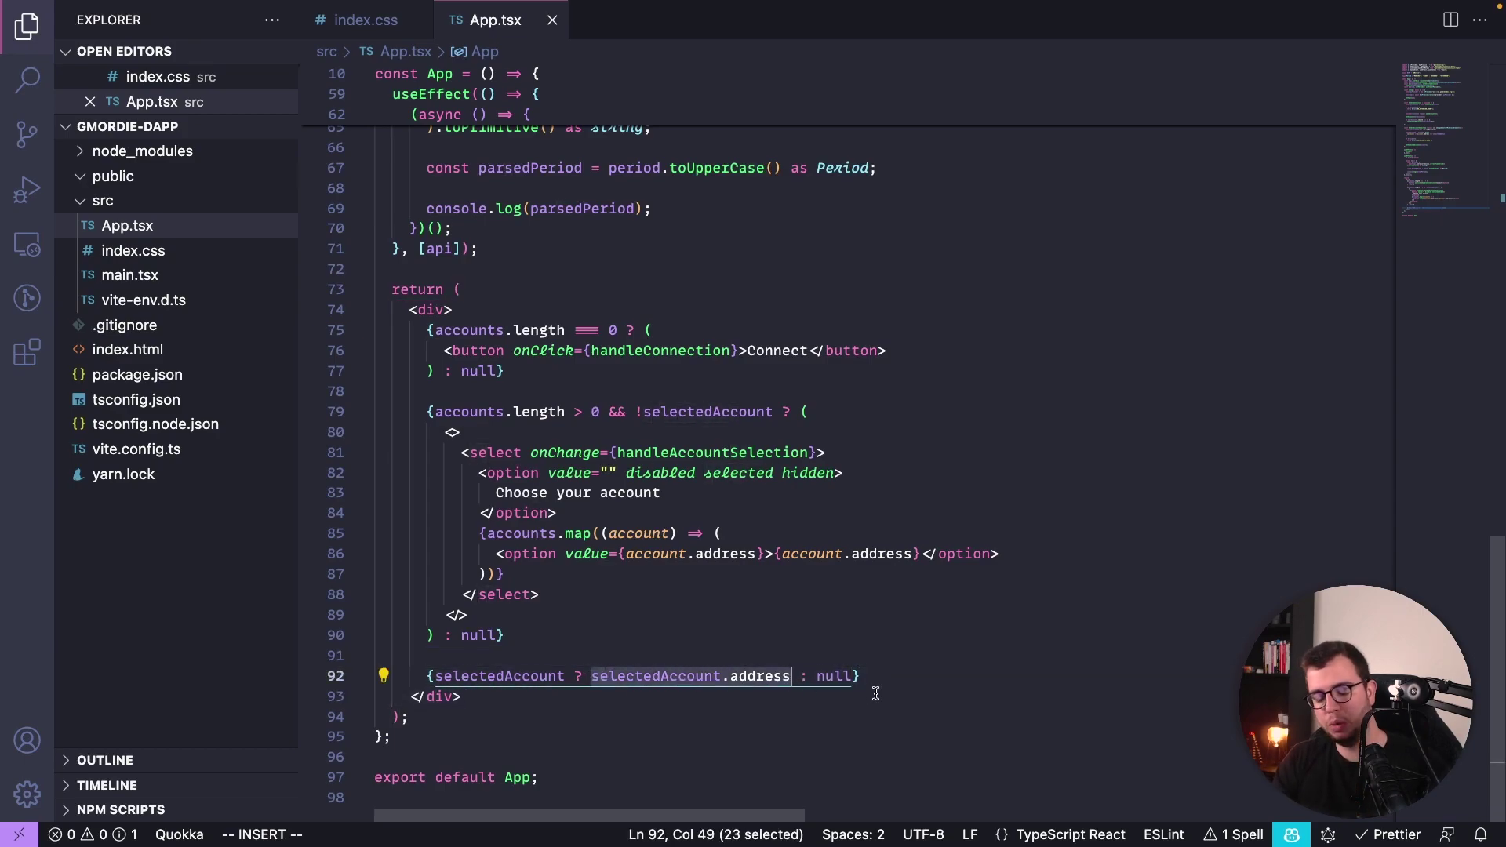
text(<)
text(>)
key(BackSpace)
key(BackSpace)
key(BackSpace)
key(BackSpace)
key(BackSpace)
key(BackSpace)
key(BackSpace)
key(BackSpace)
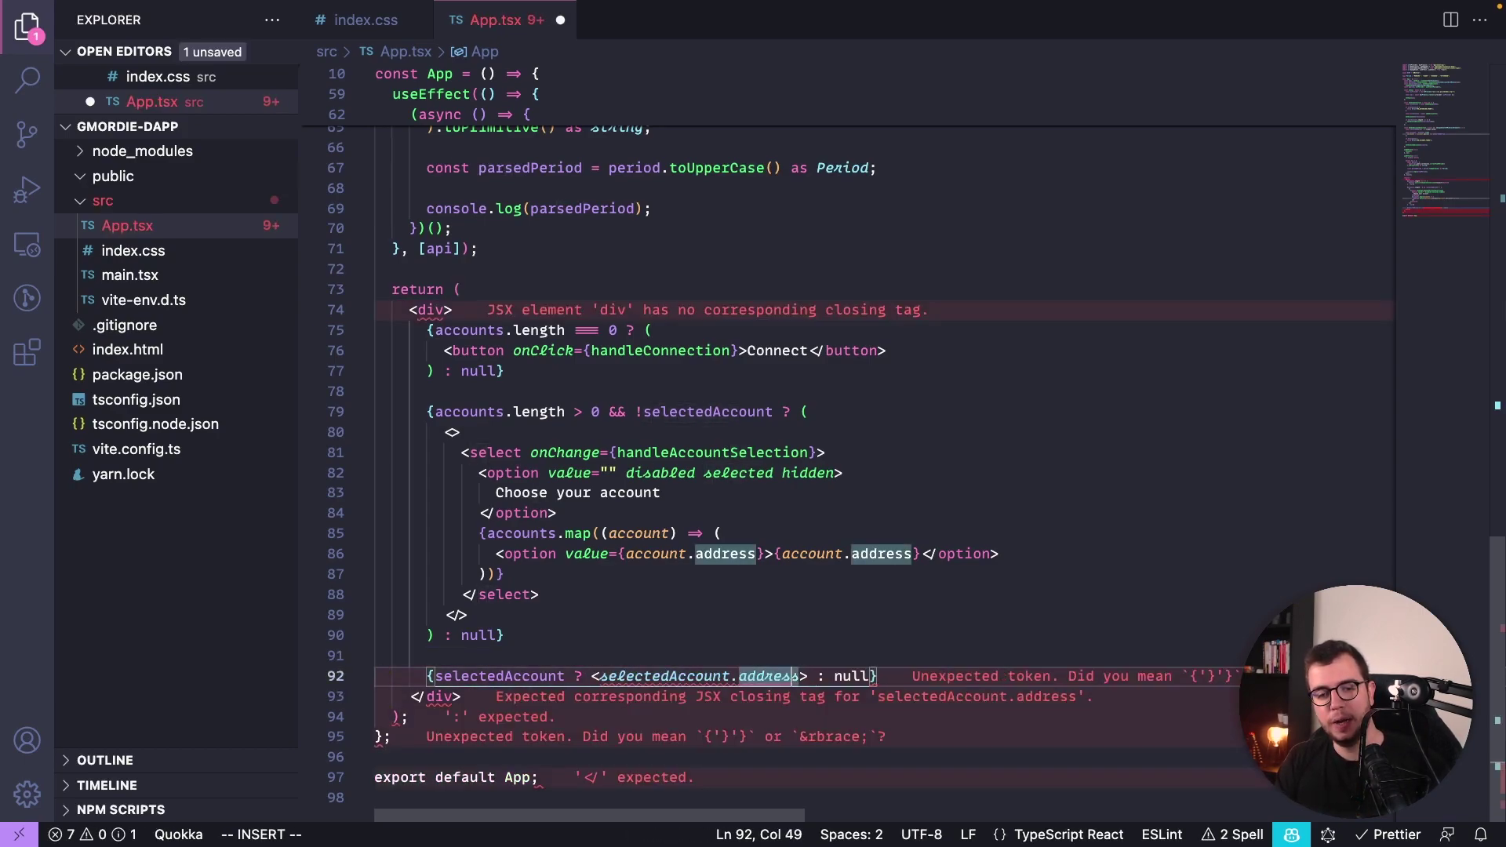
key(Delete)
key(alt+BackSpace)
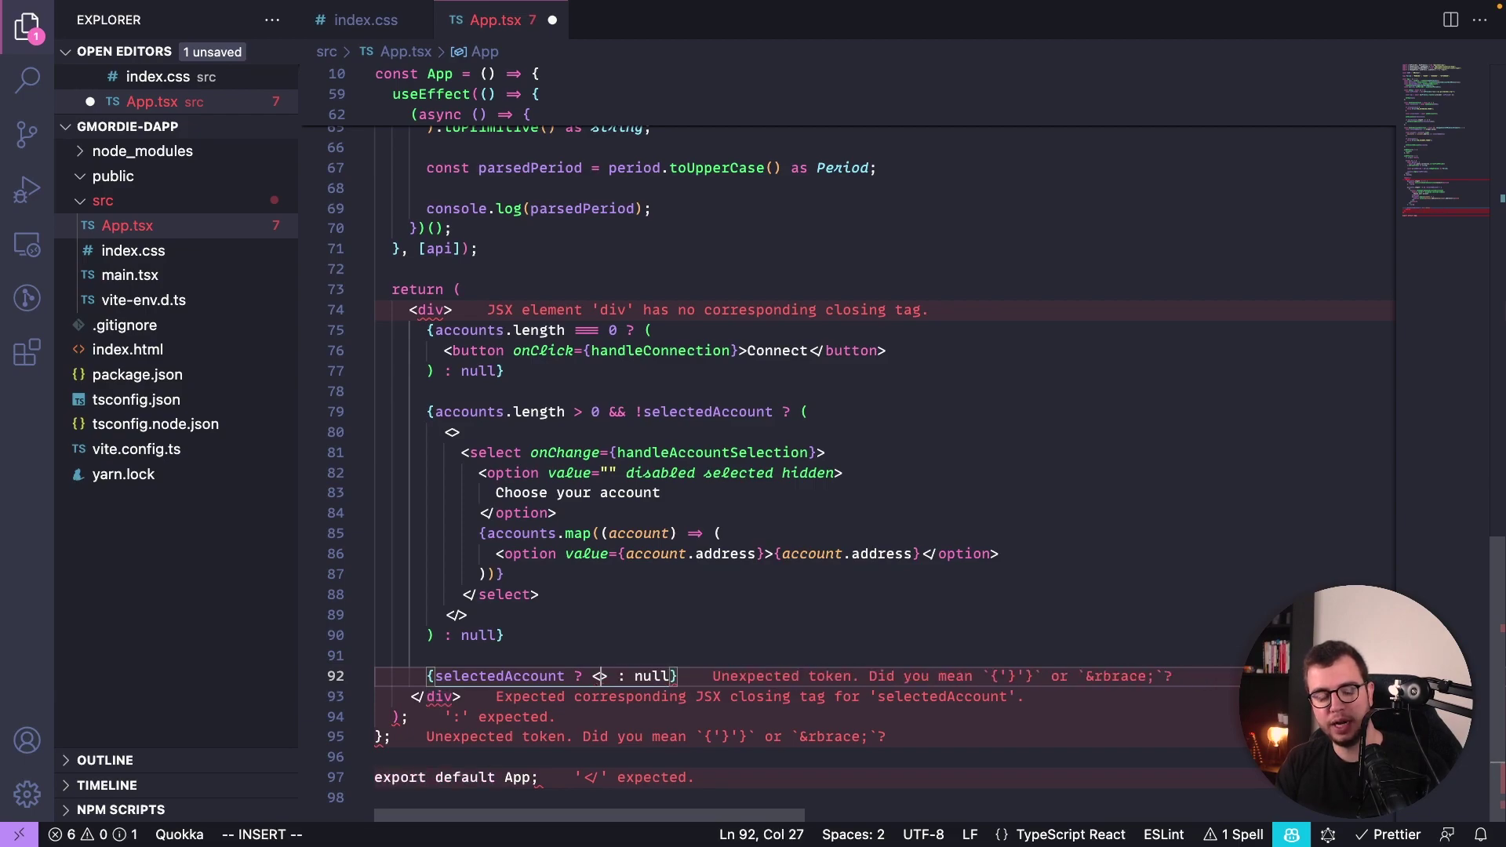
key(Right)
text(</>)
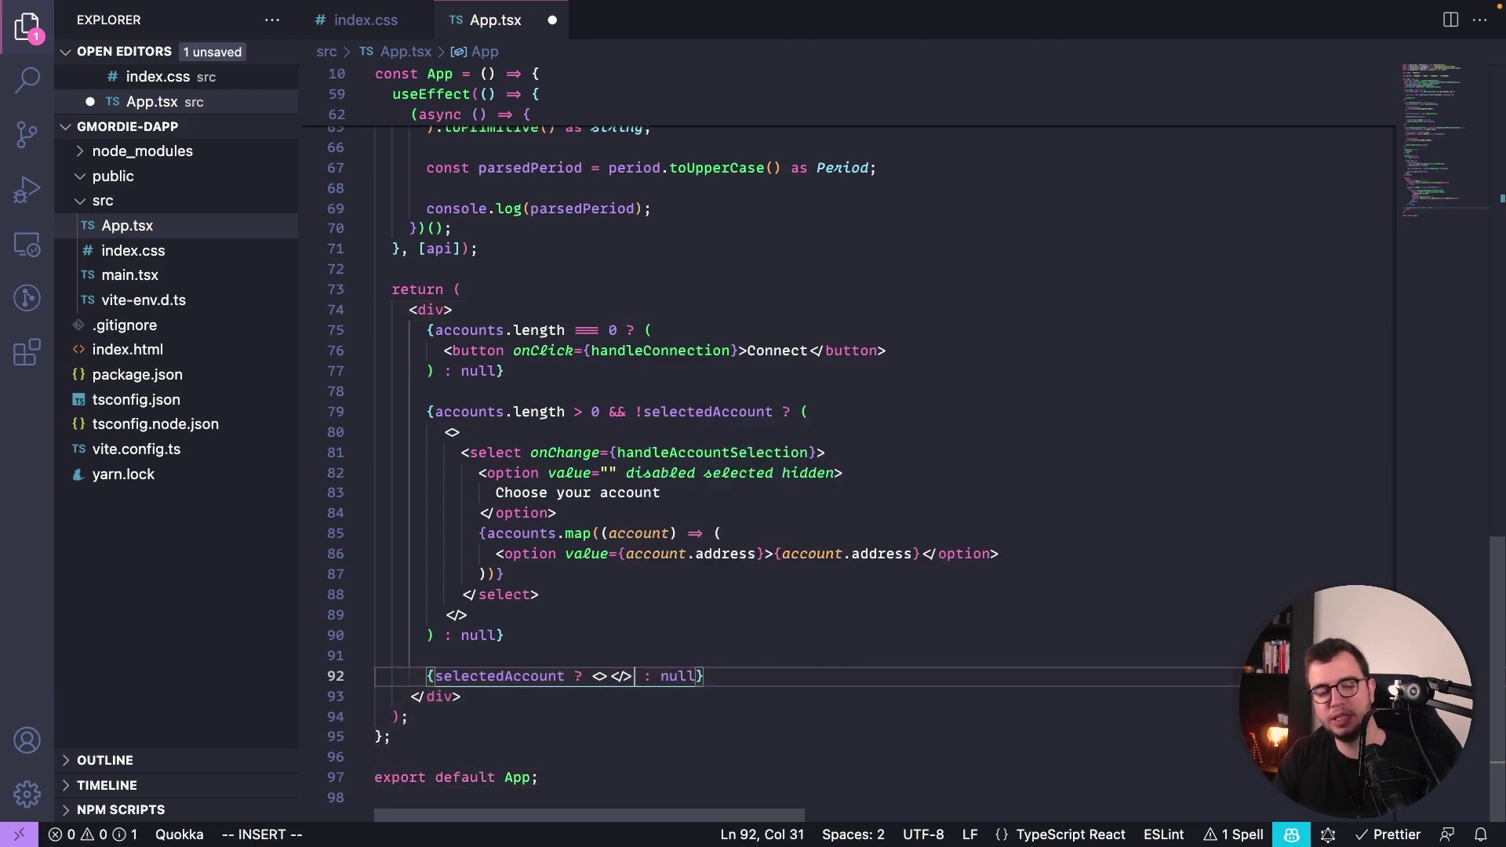
key(Left)
key(Left)
key(Left)
key(Return)
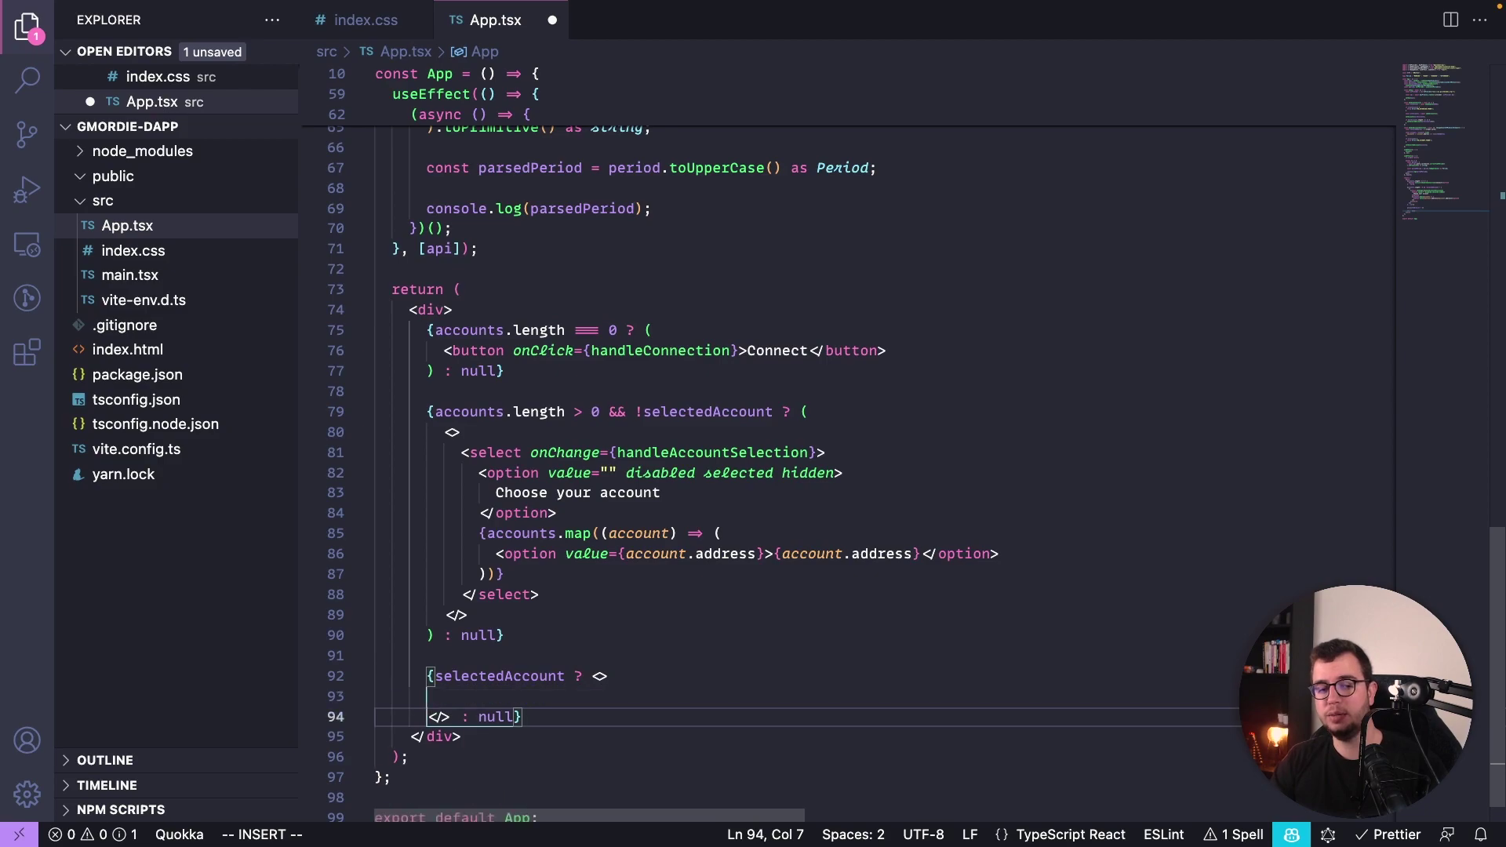
key(BackSpace)
key(BackSpace)
key(BackSpace)
key(BackSpace)
Put {period} inside the fragment, save, and check the result in the browser.
text({)
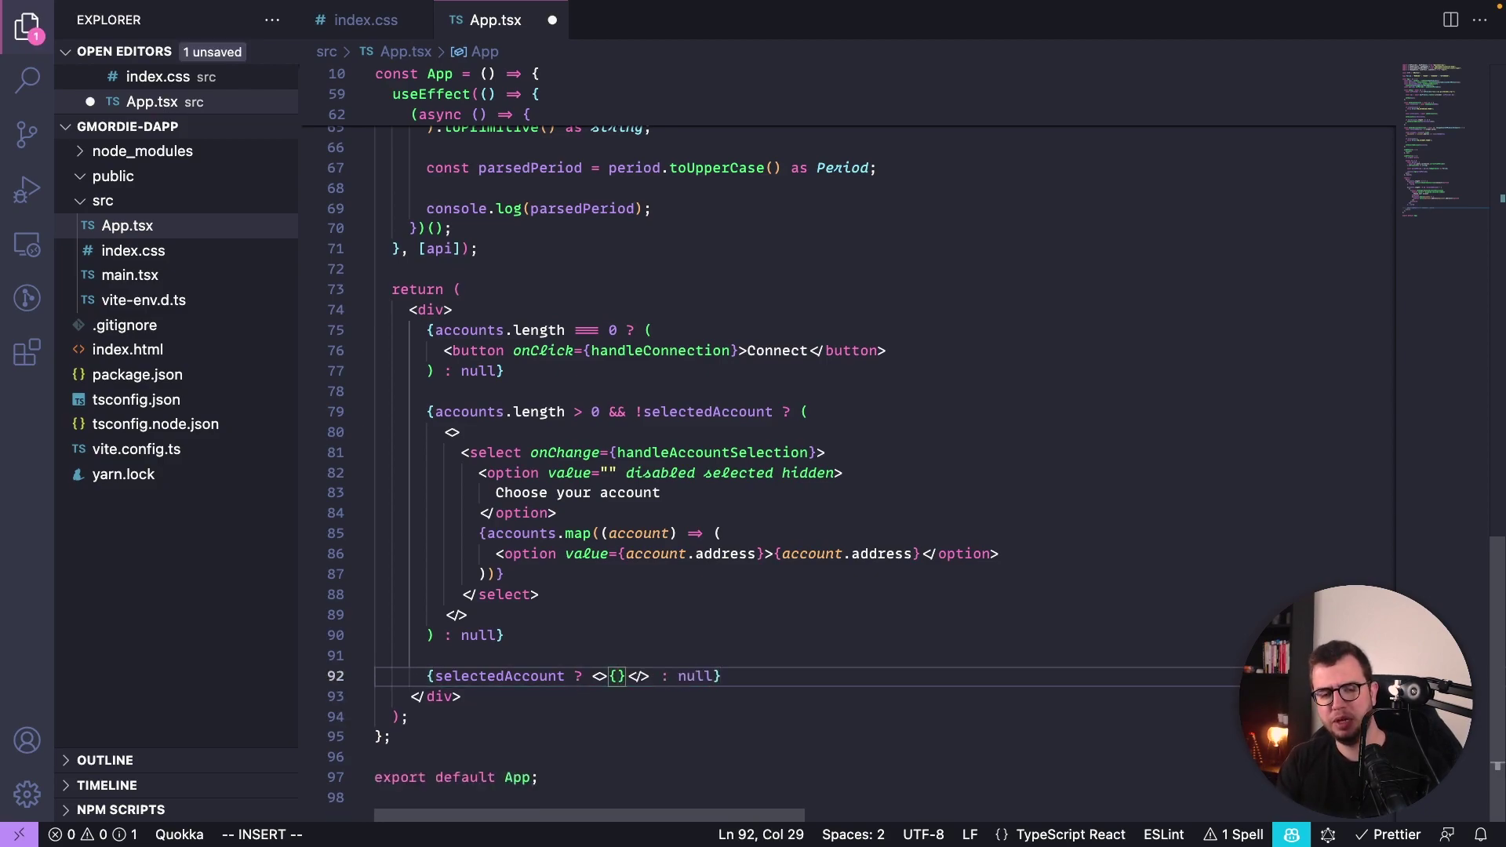
text(peri)
key(Return)
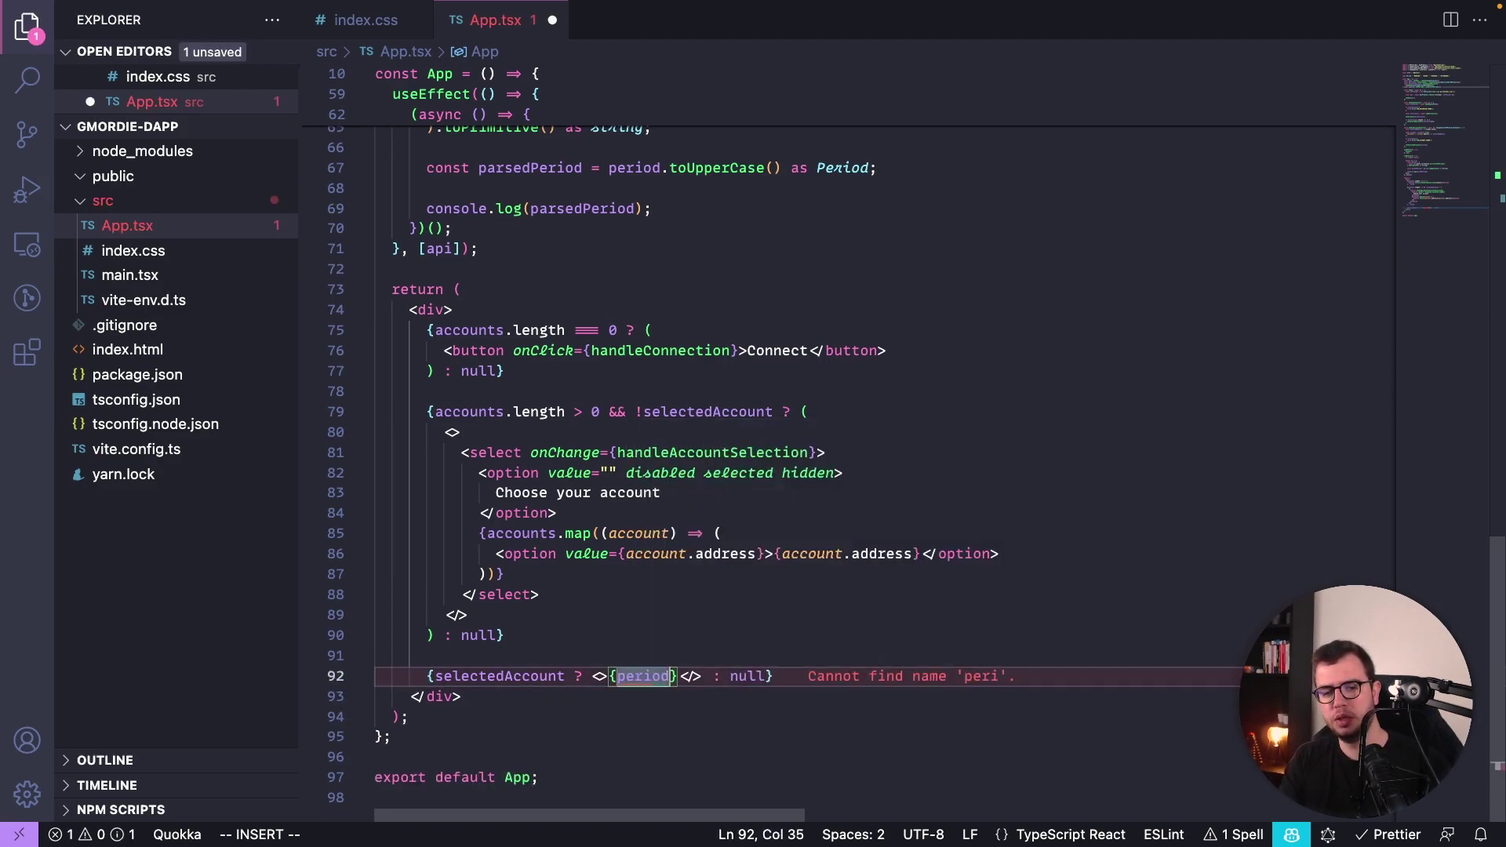
key(ctrl+s)
scroll(733, 669, right, 1)
key(super+Tab)
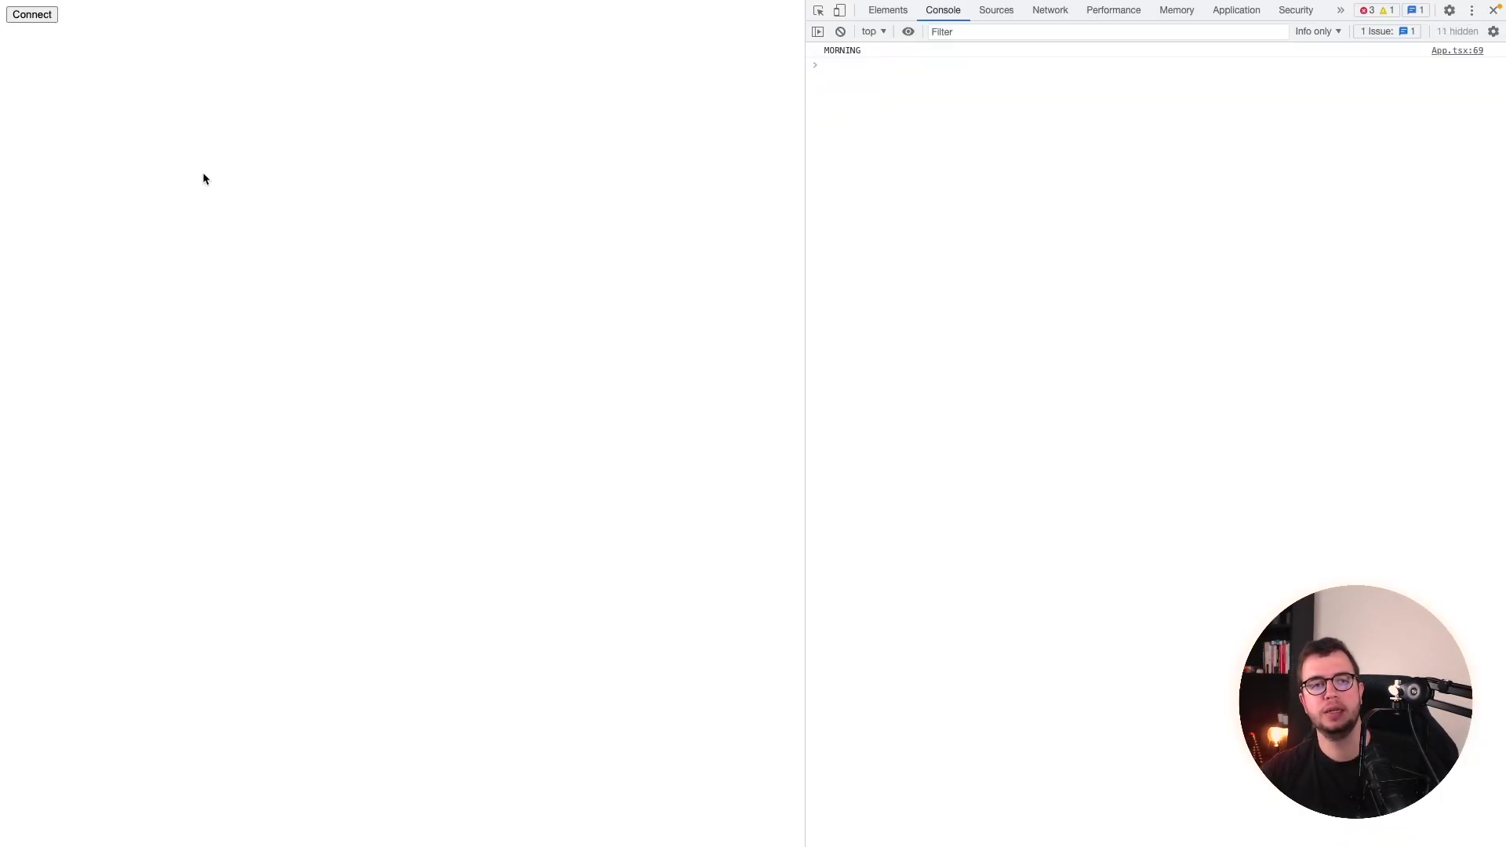
key(super+Tab)
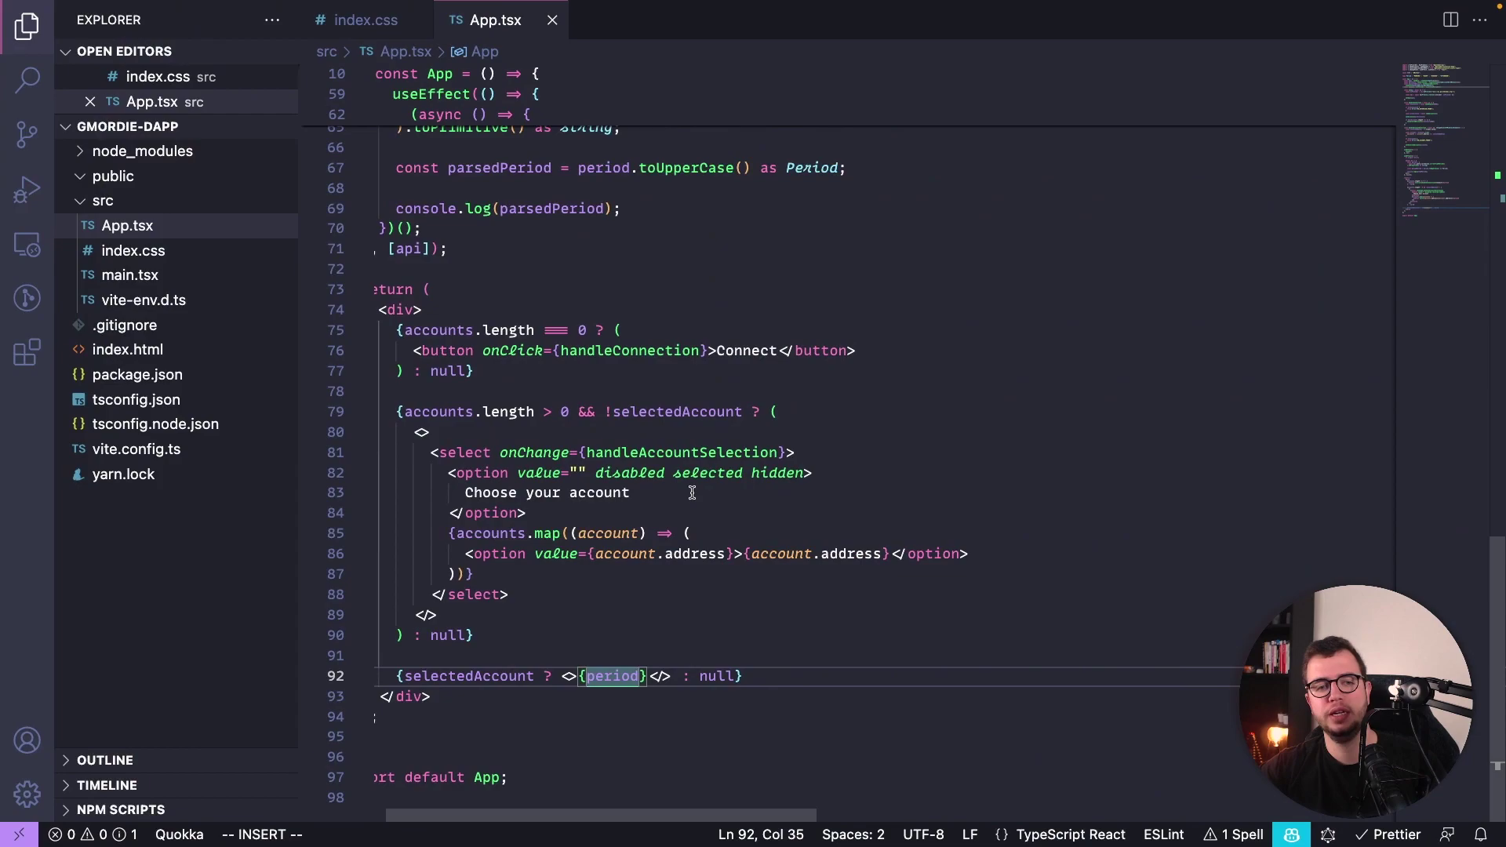
scroll(767, 399, up, 5)
scroll(767, 398, left, 1)
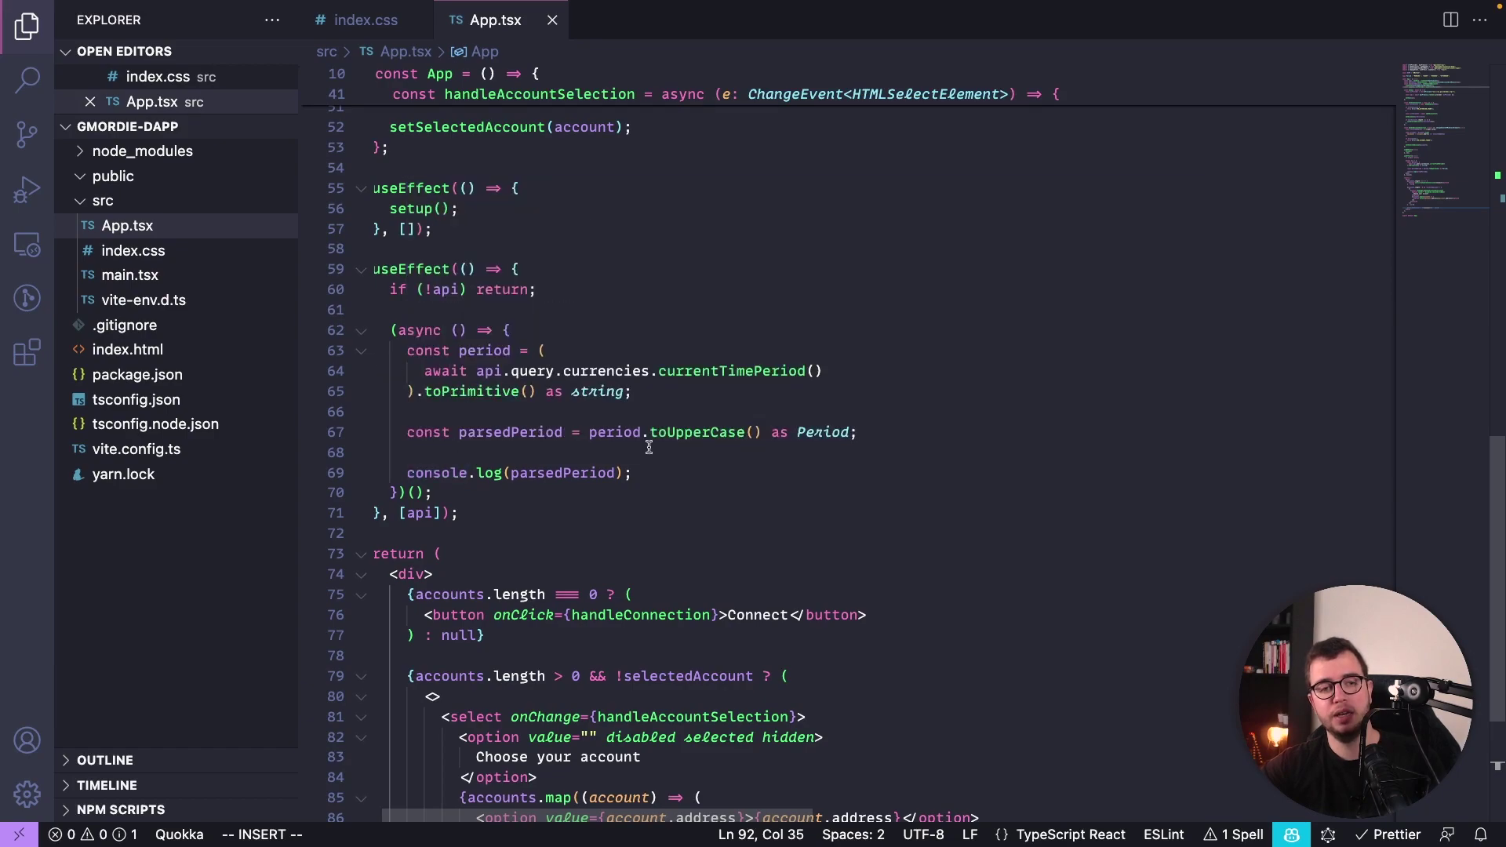
scroll(649, 447, up, 4)
scroll(648, 447, up, 2)
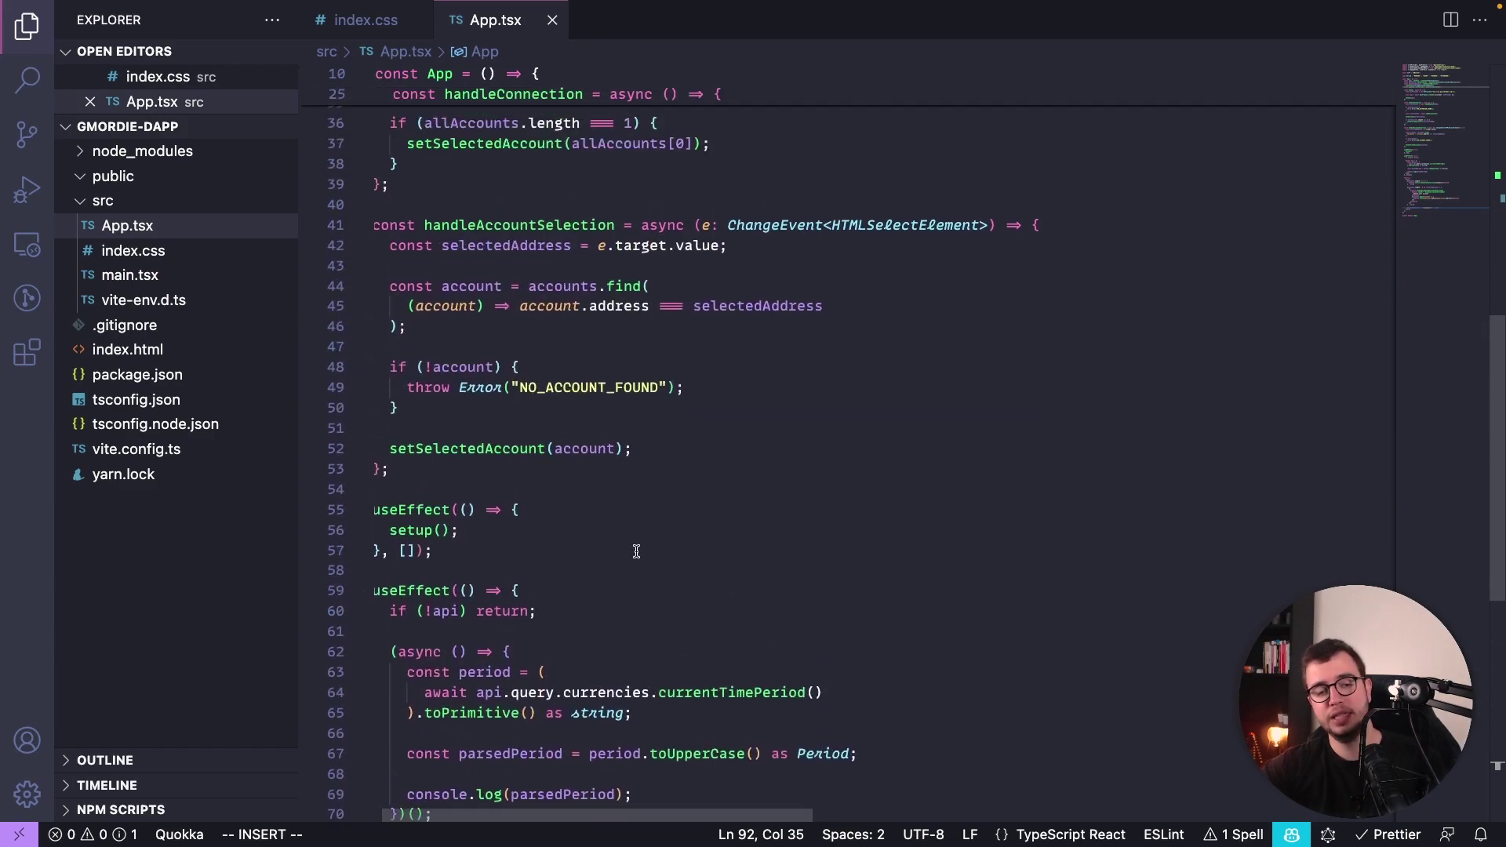
scroll(651, 613, down, 4)
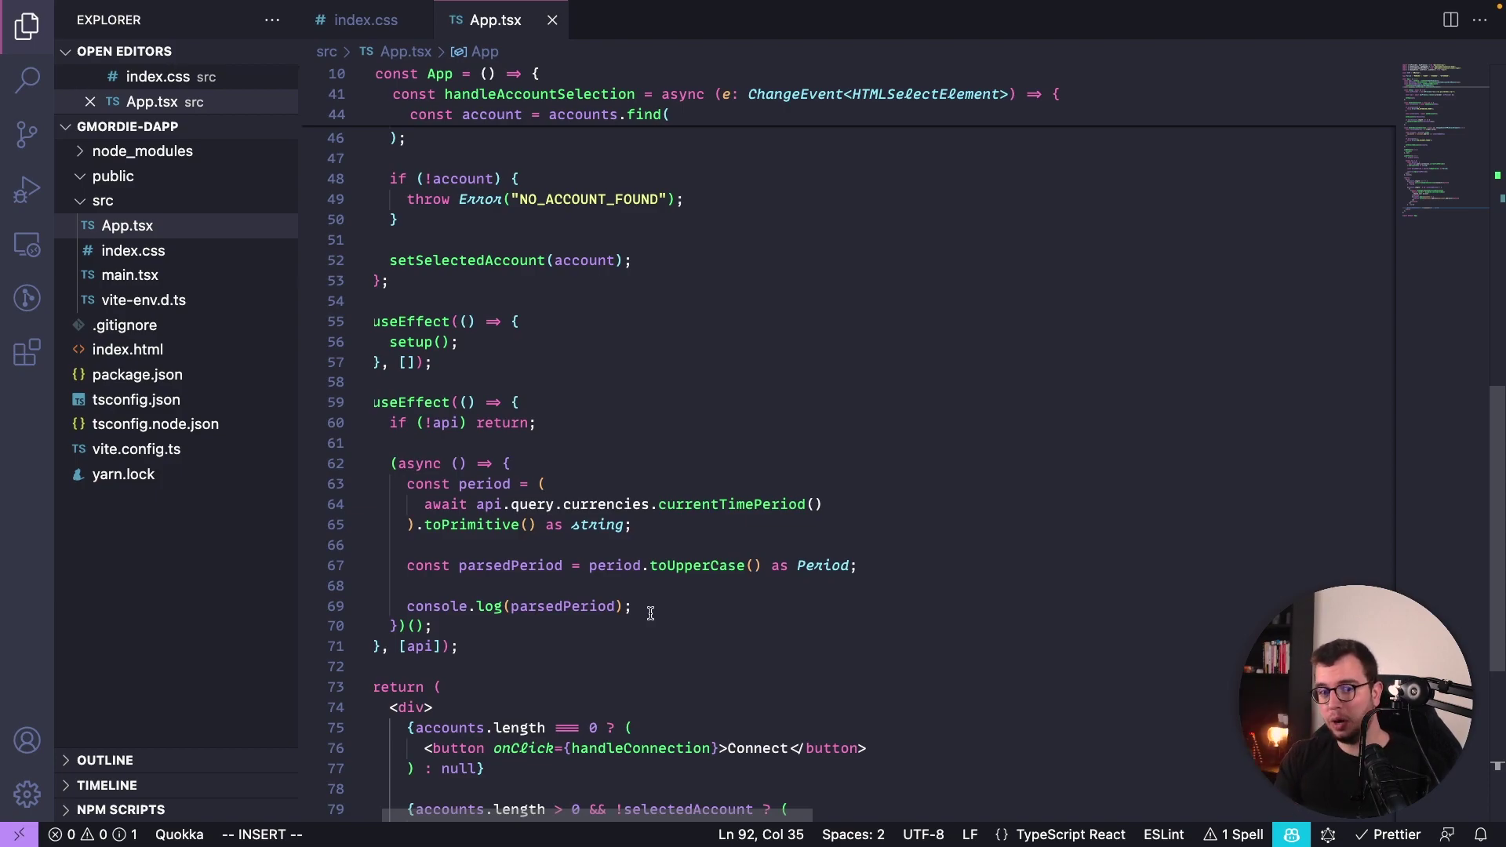
key(ctrl+Left)
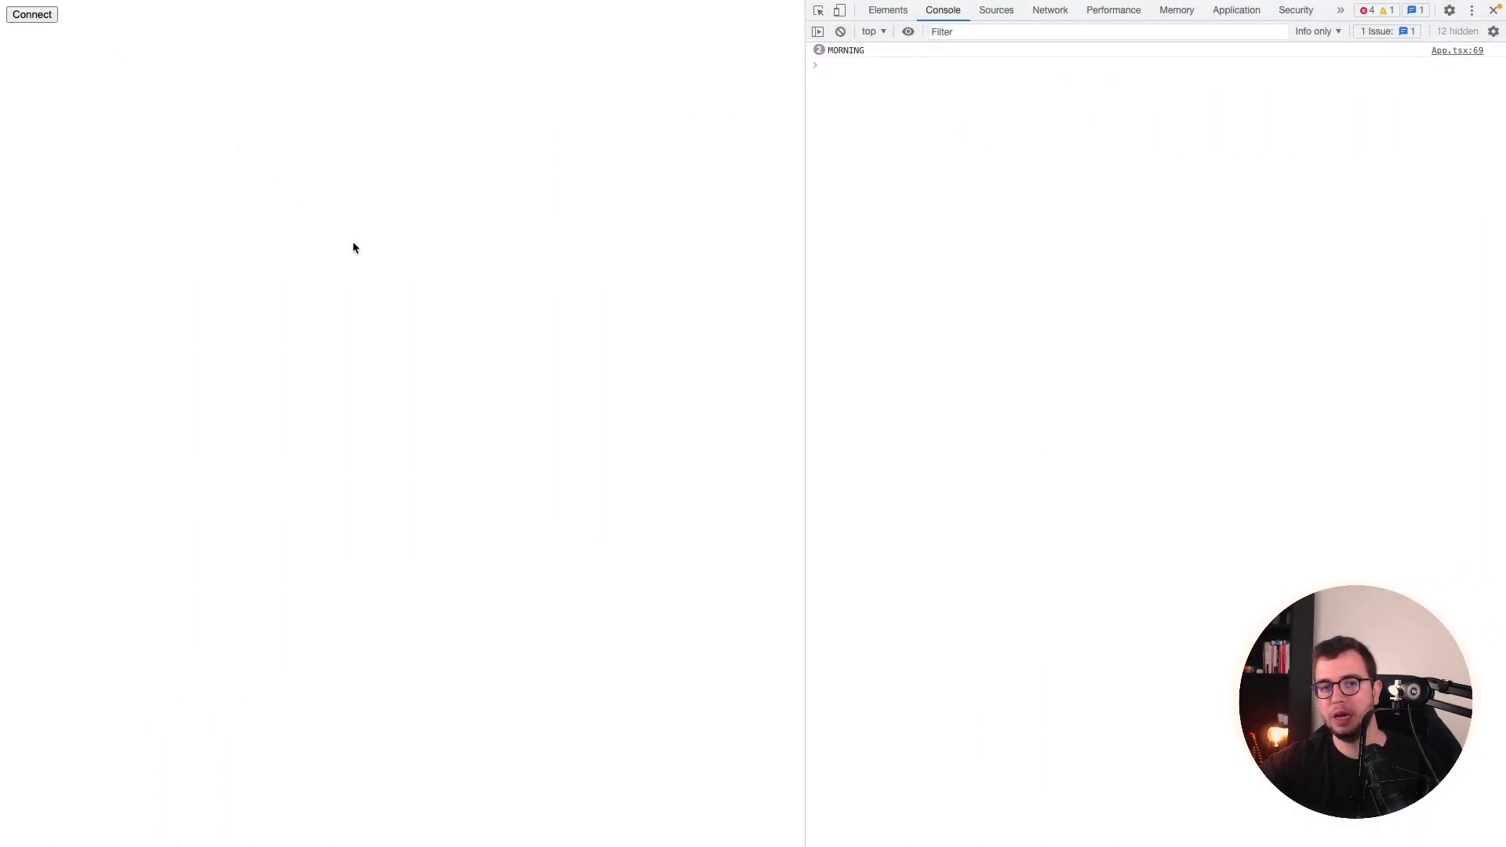
key(ctrl+Right)
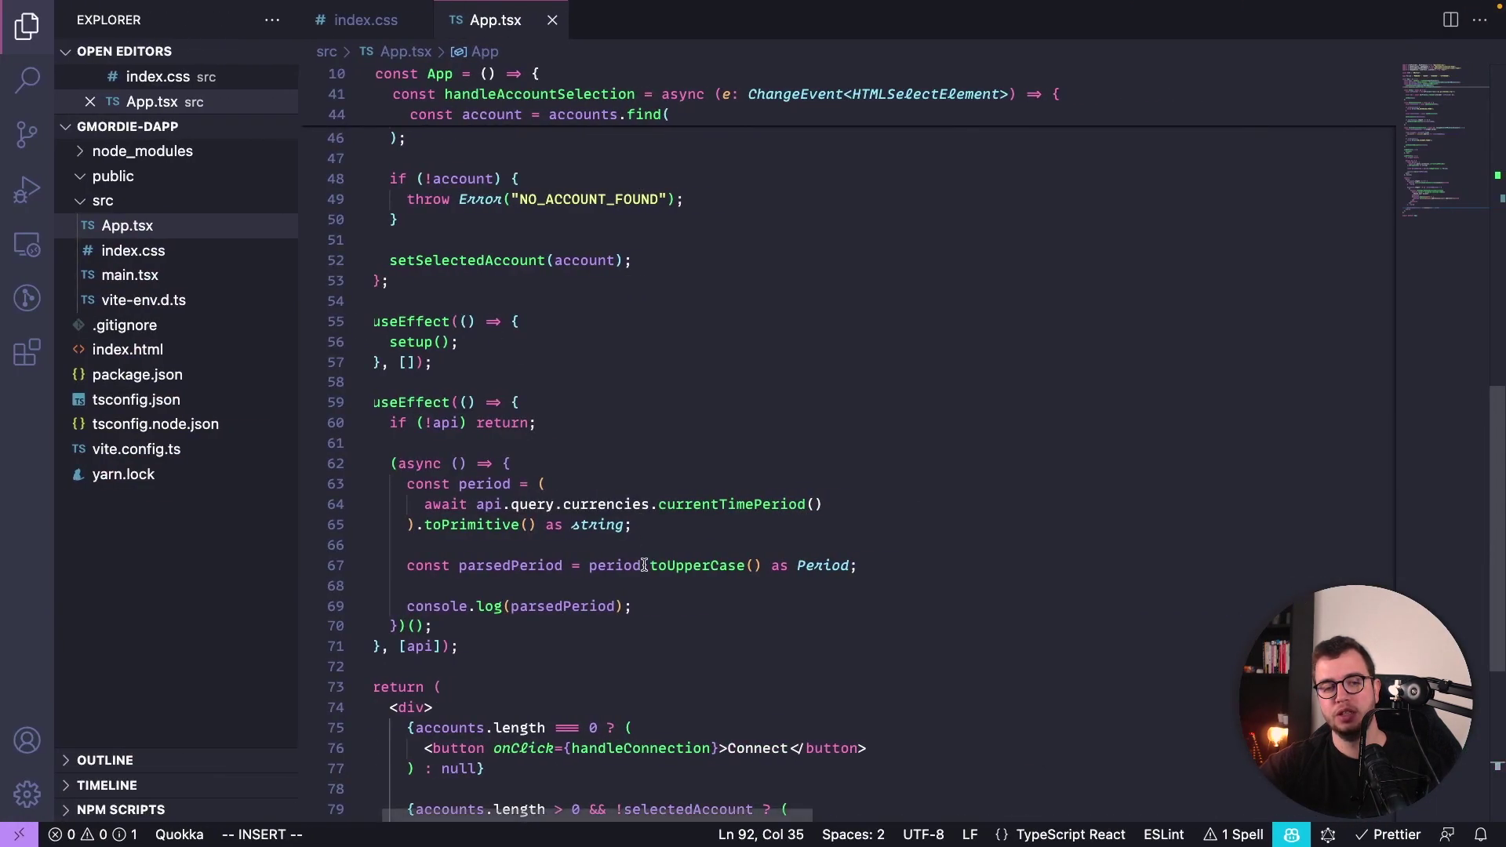
scroll(645, 564, down, 4)
scroll(645, 565, up, 10)
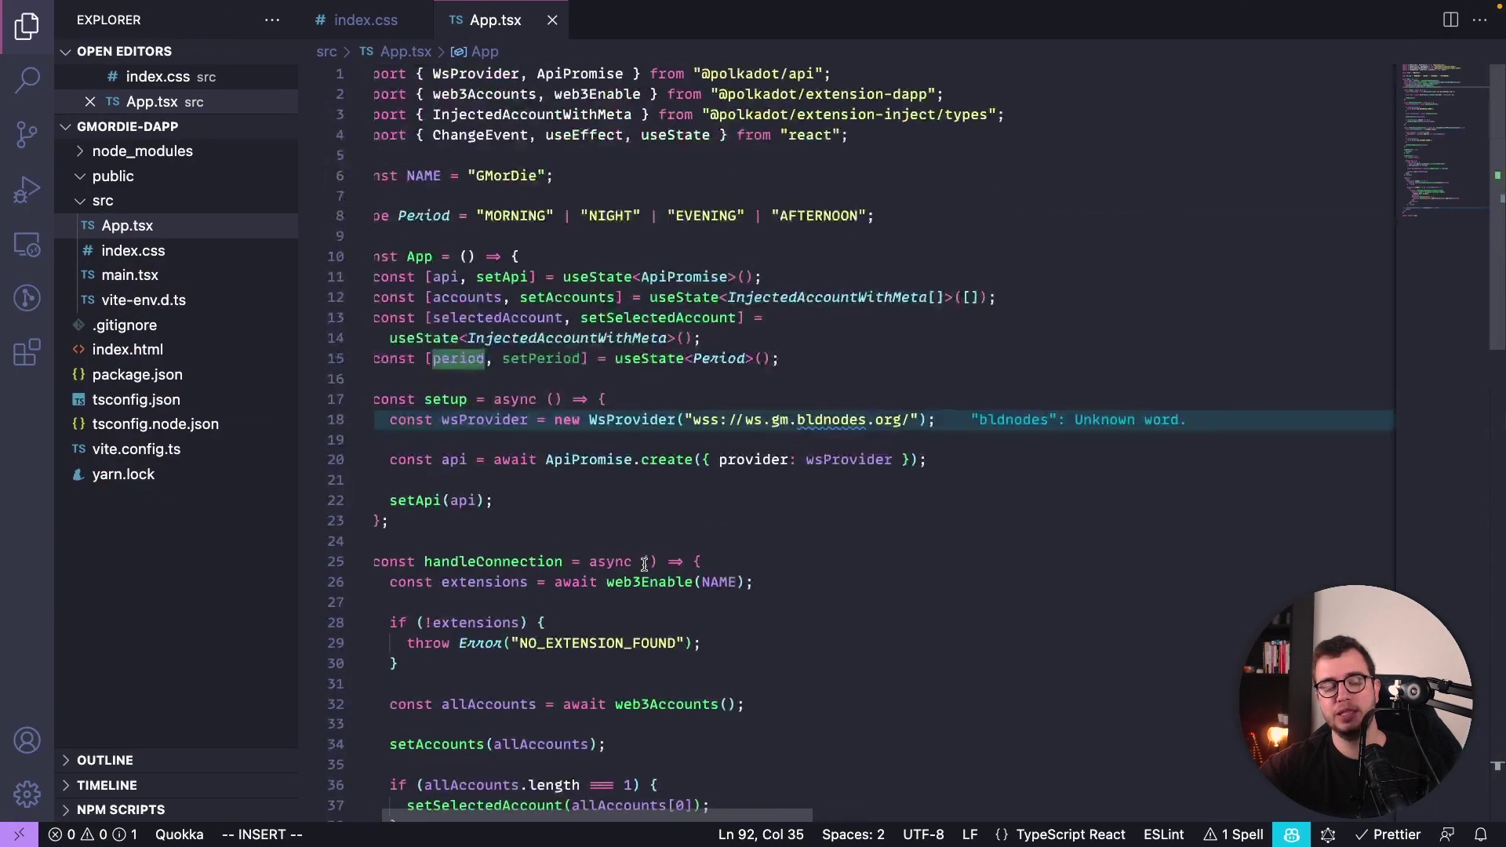
Connect the dapp in Chrome, then review the period rendering on line 92.
key(ctrl+Left)
click(32, 15)
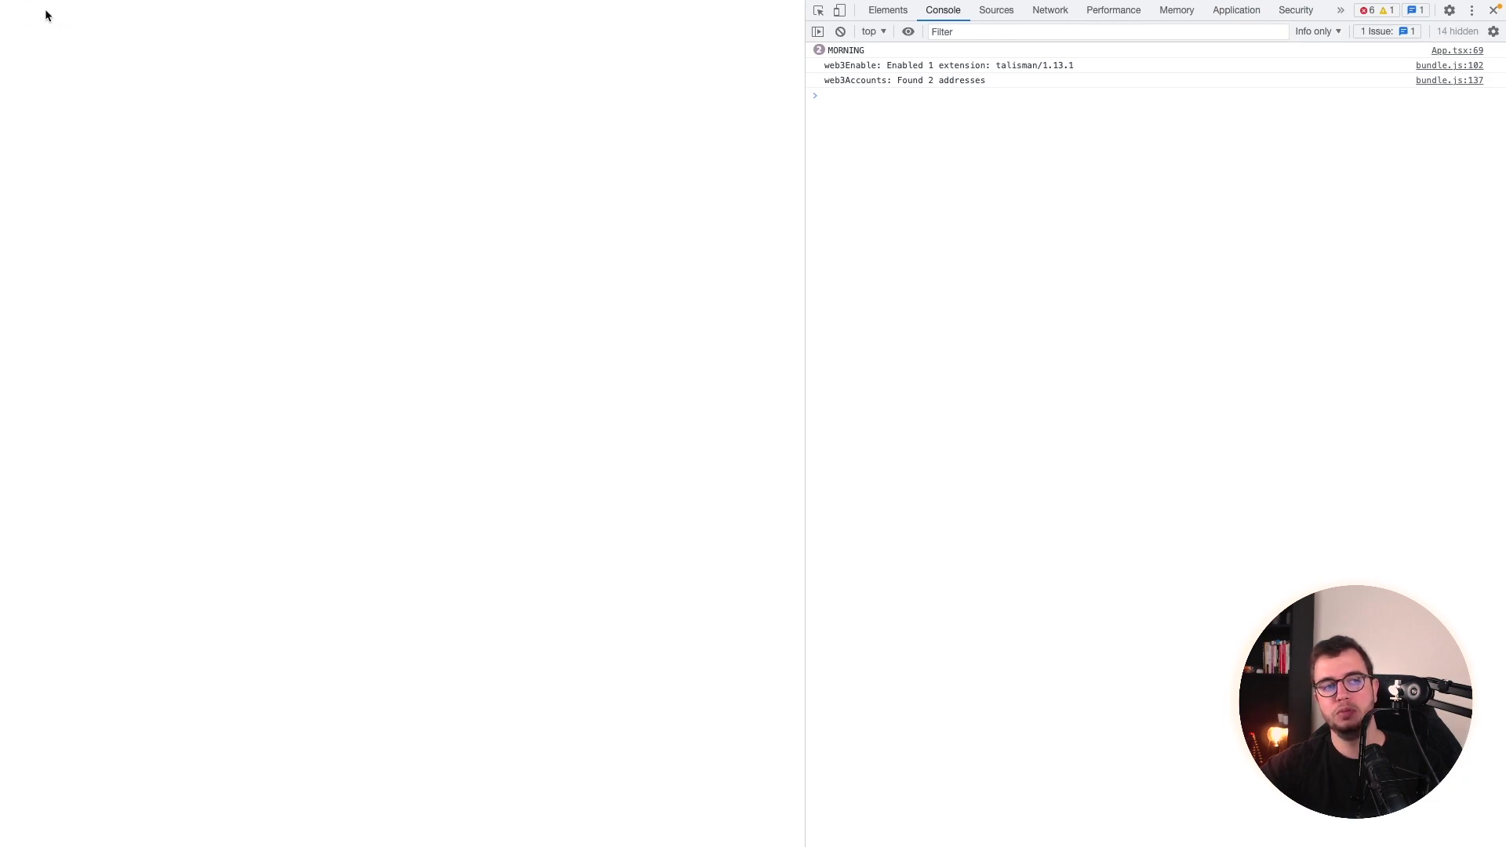
key(ctrl+Right)
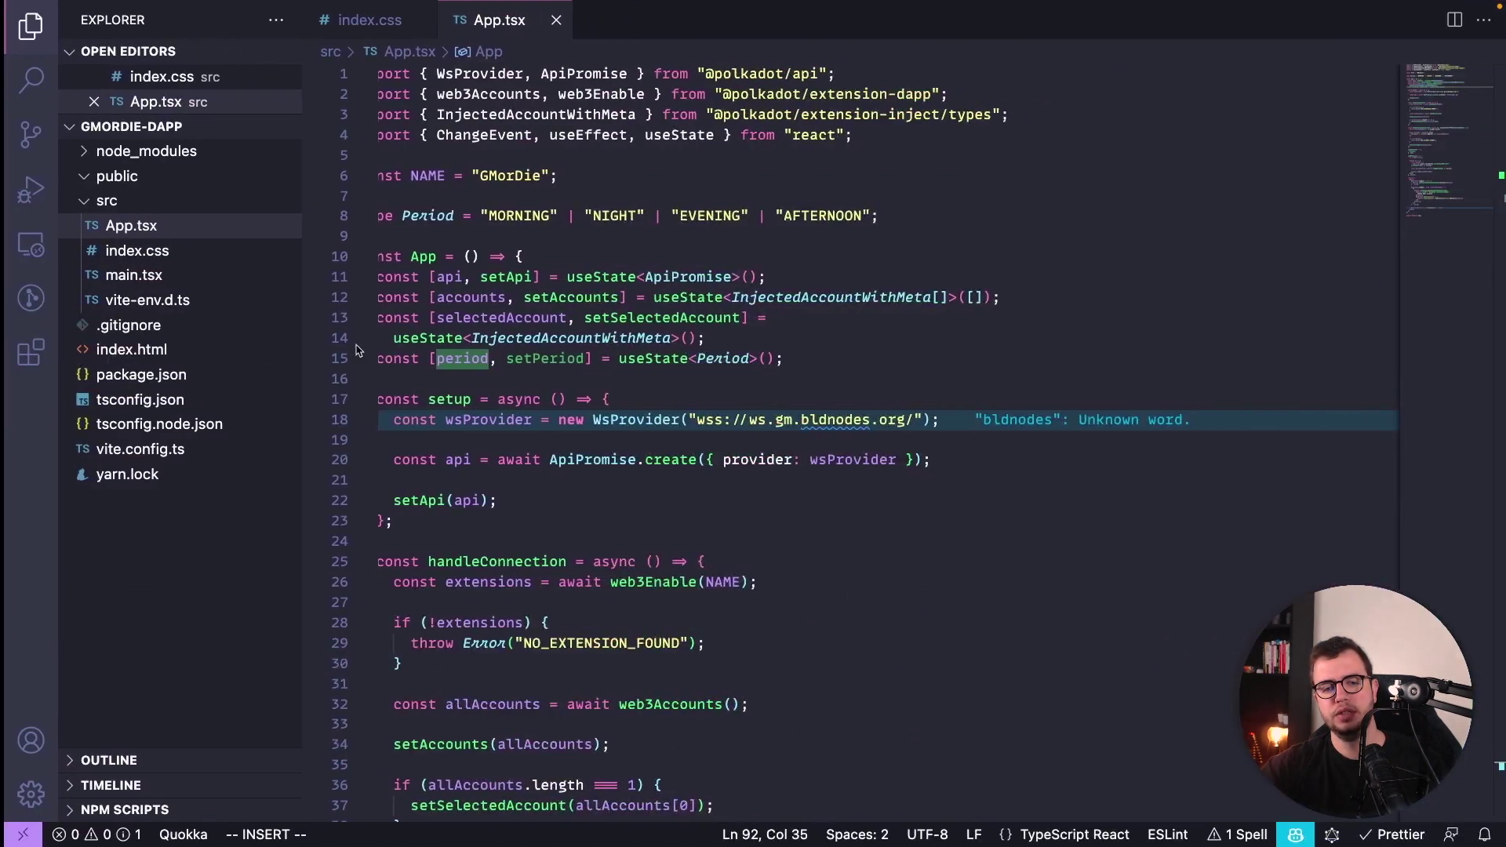
scroll(701, 596, down, 4)
scroll(701, 596, down, 5)
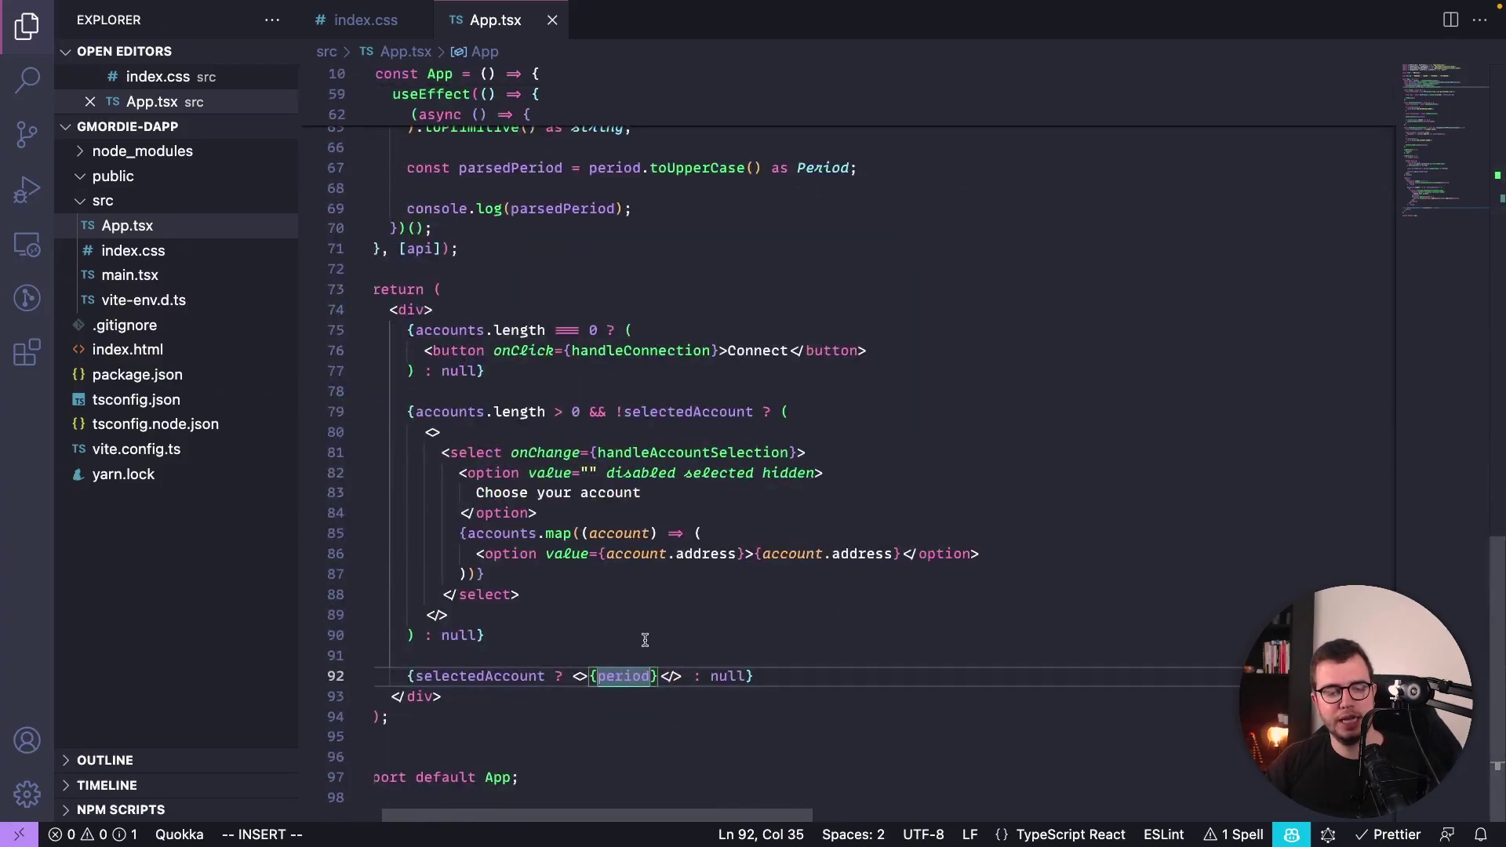
click(615, 675)
scroll(673, 690, up, 2)
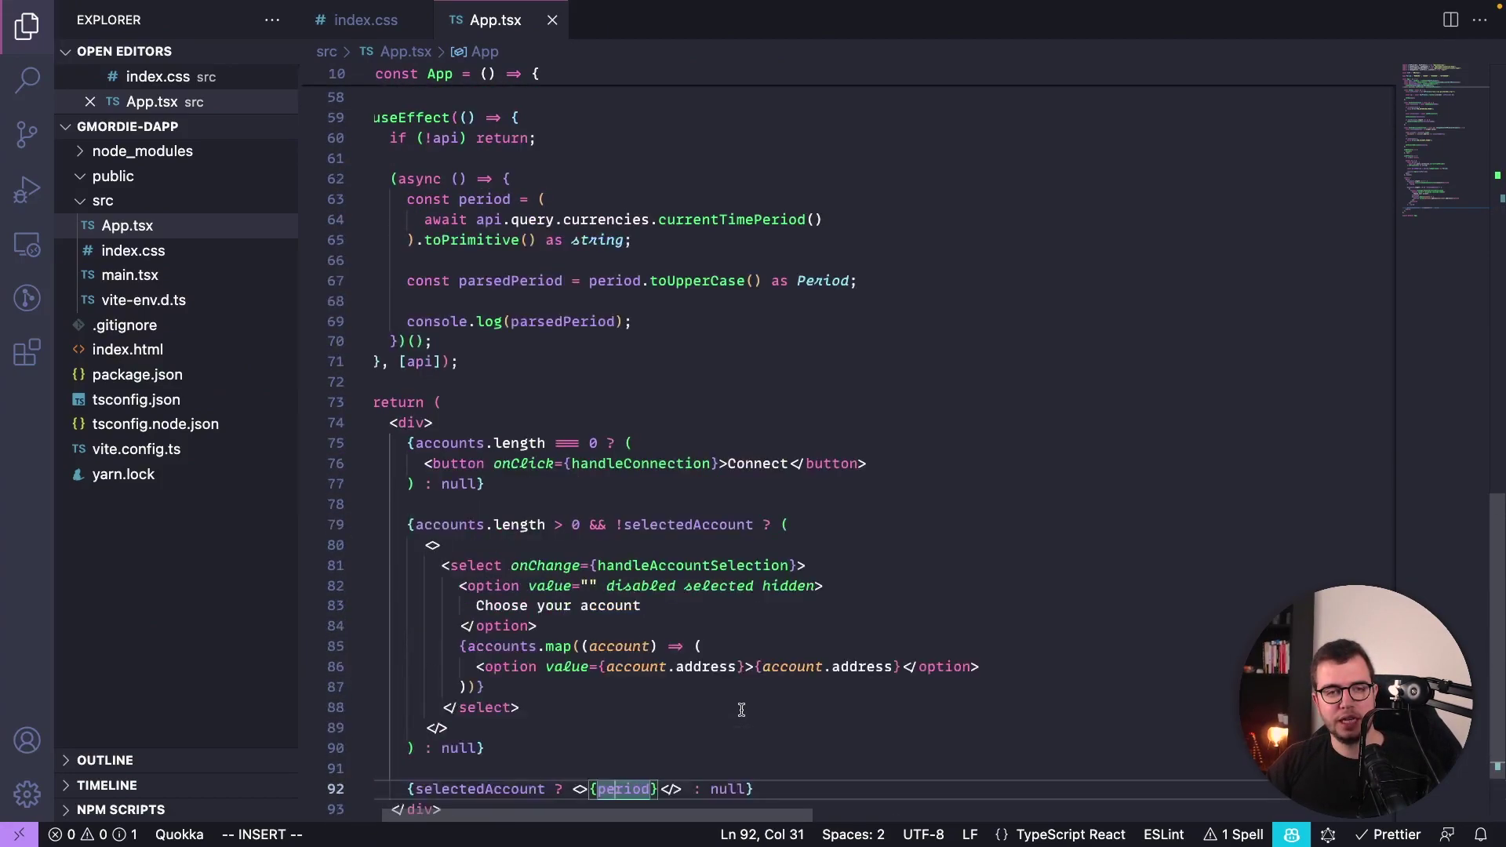
Replace console.log(parsedPeriod) on line 69 with setPeriod(parsedPeriod), save, and view the reloaded page.
click(550, 411)
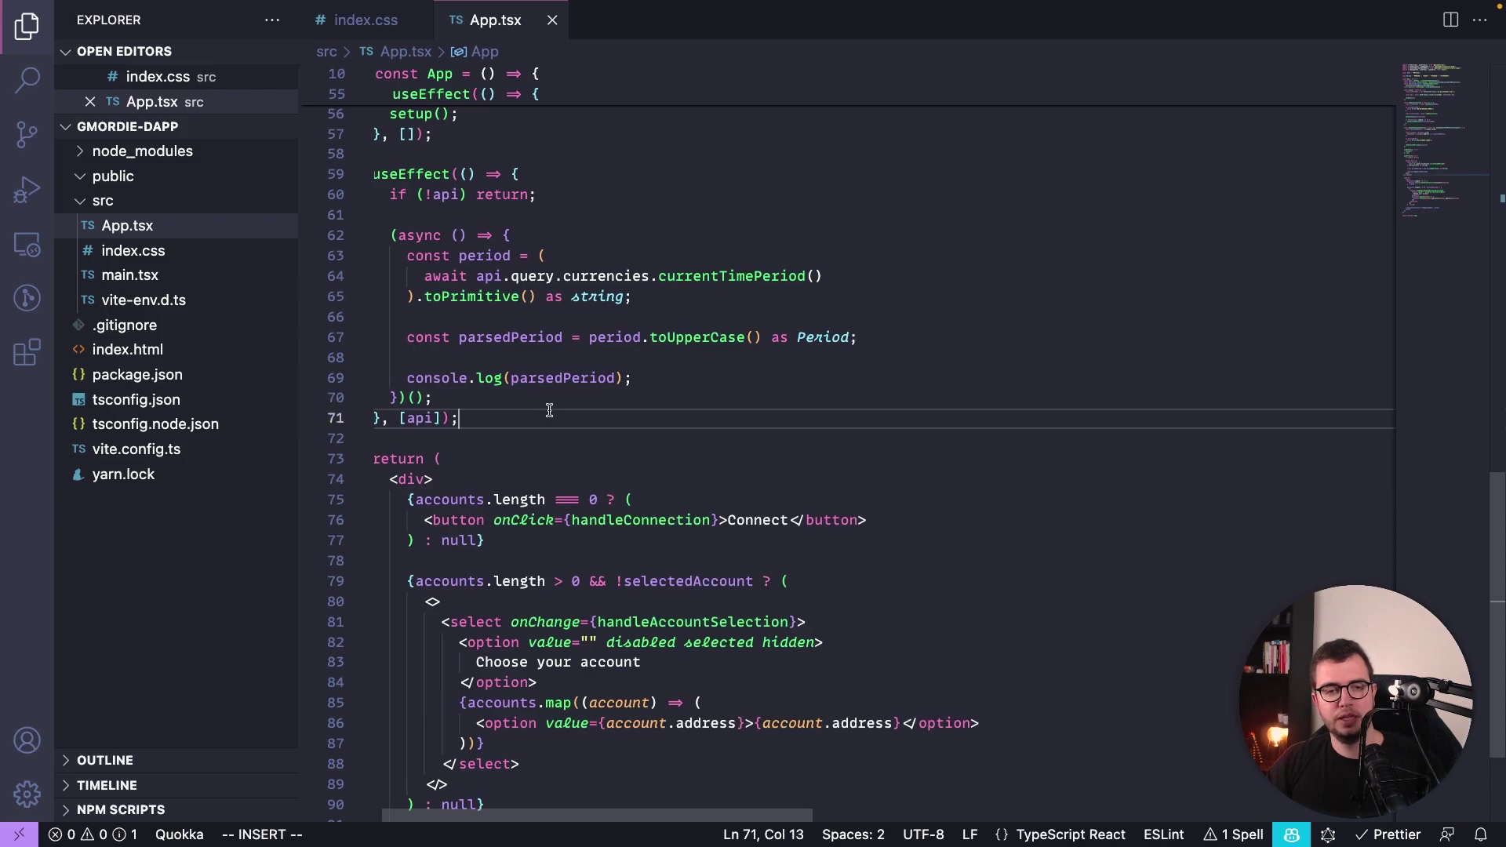
click(686, 381)
key(super+BackSpace)
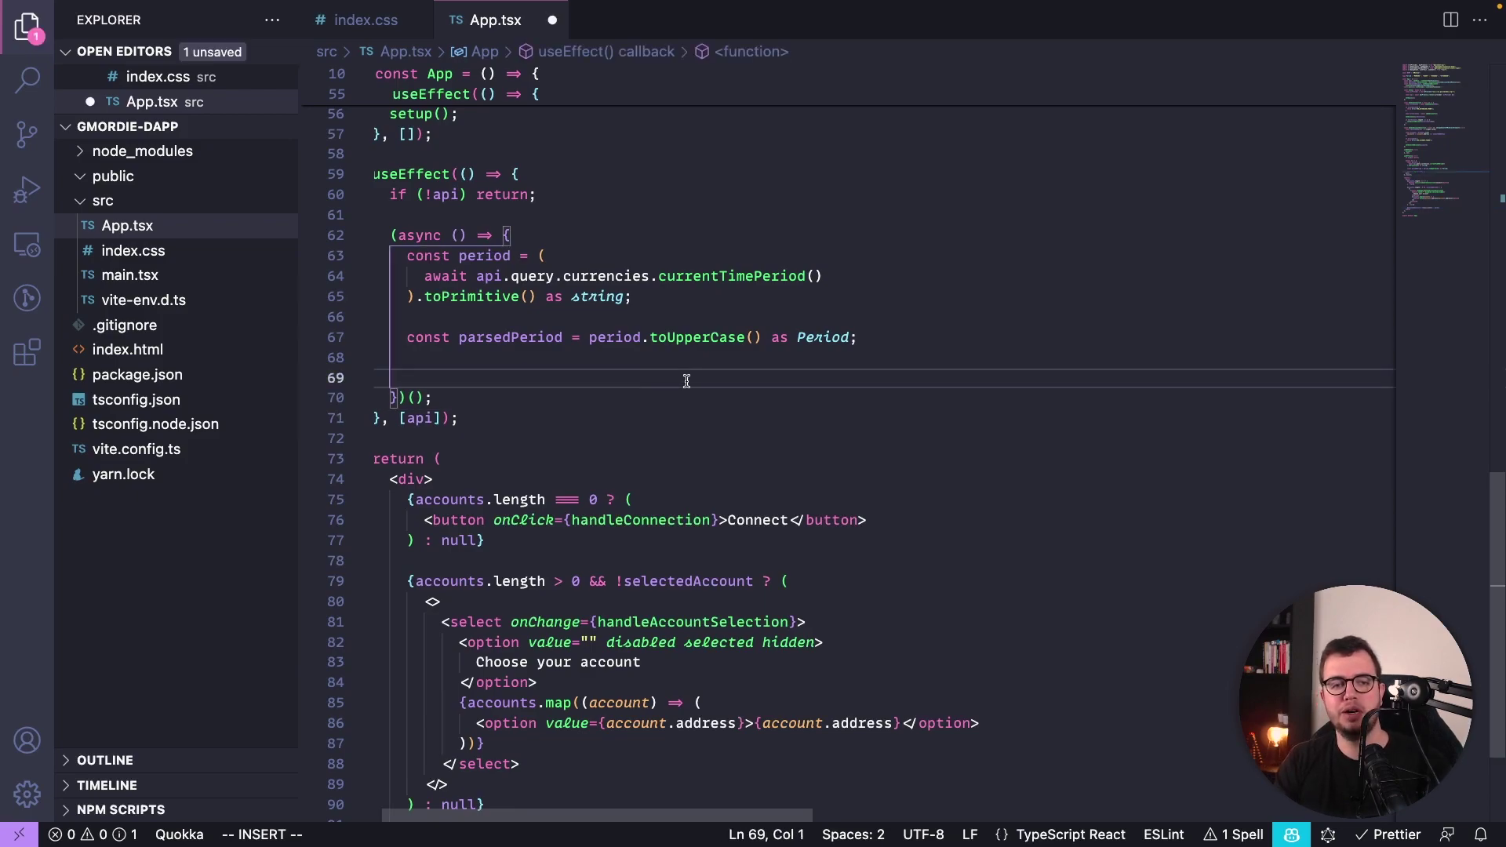
key(Tab)
text(c)
key(BackSpace)
text(setPe)
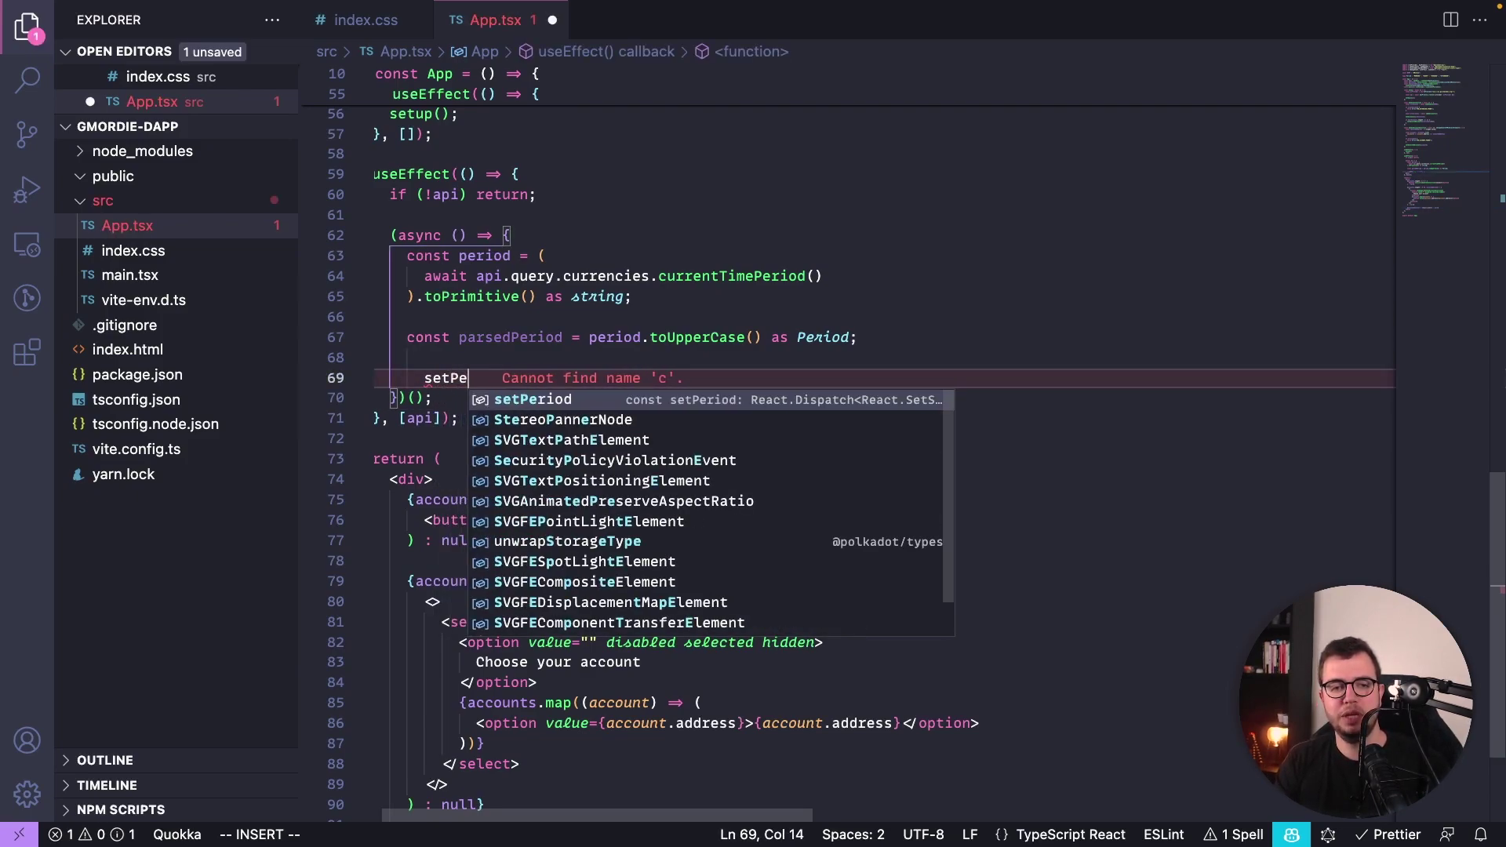
key(Tab)
text((pa)
key(Tab)
key(super+s)
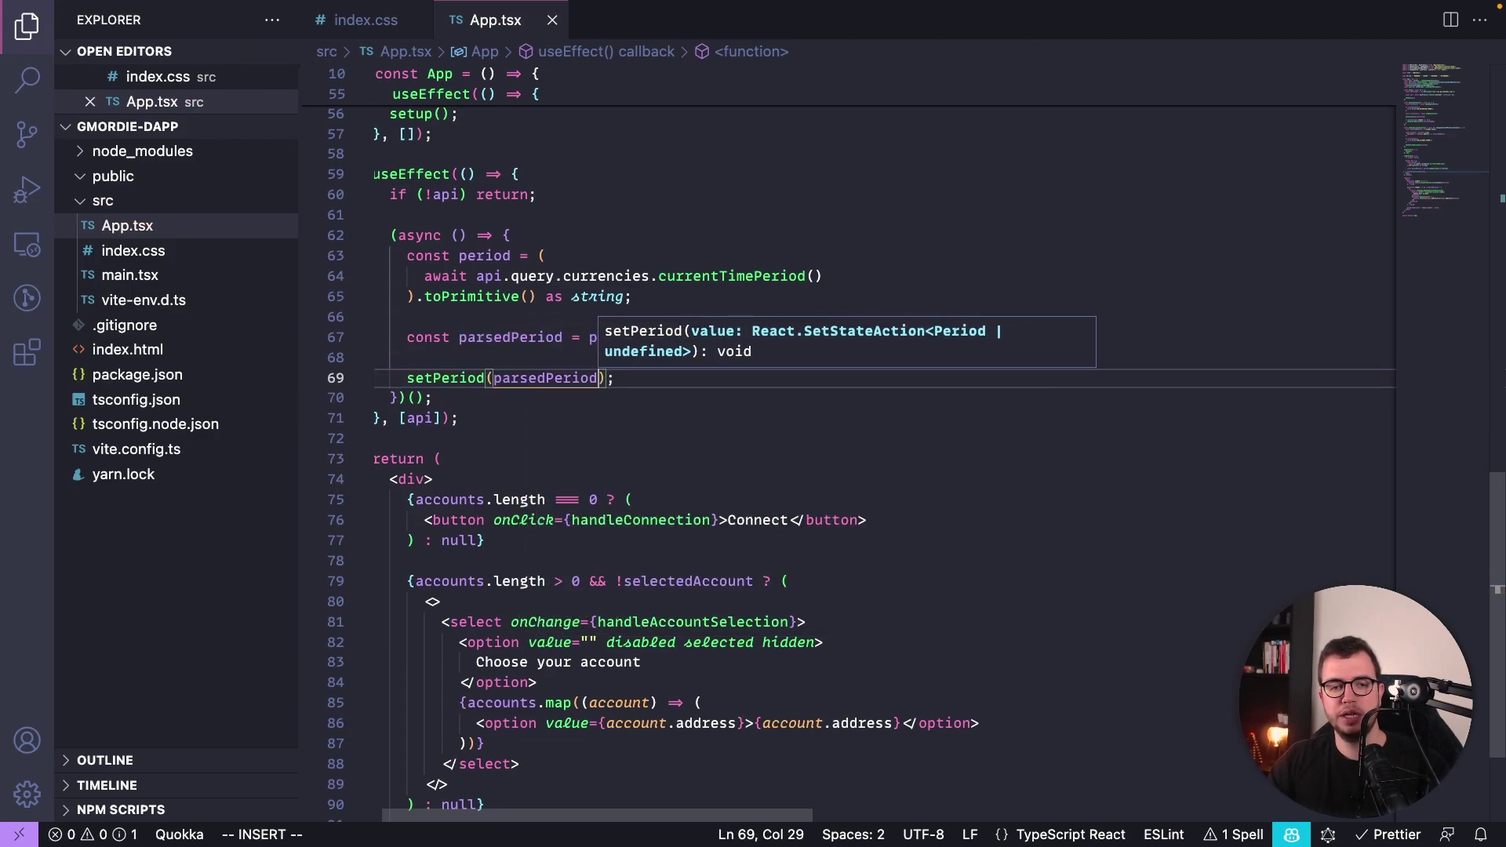
key(super+Tab)
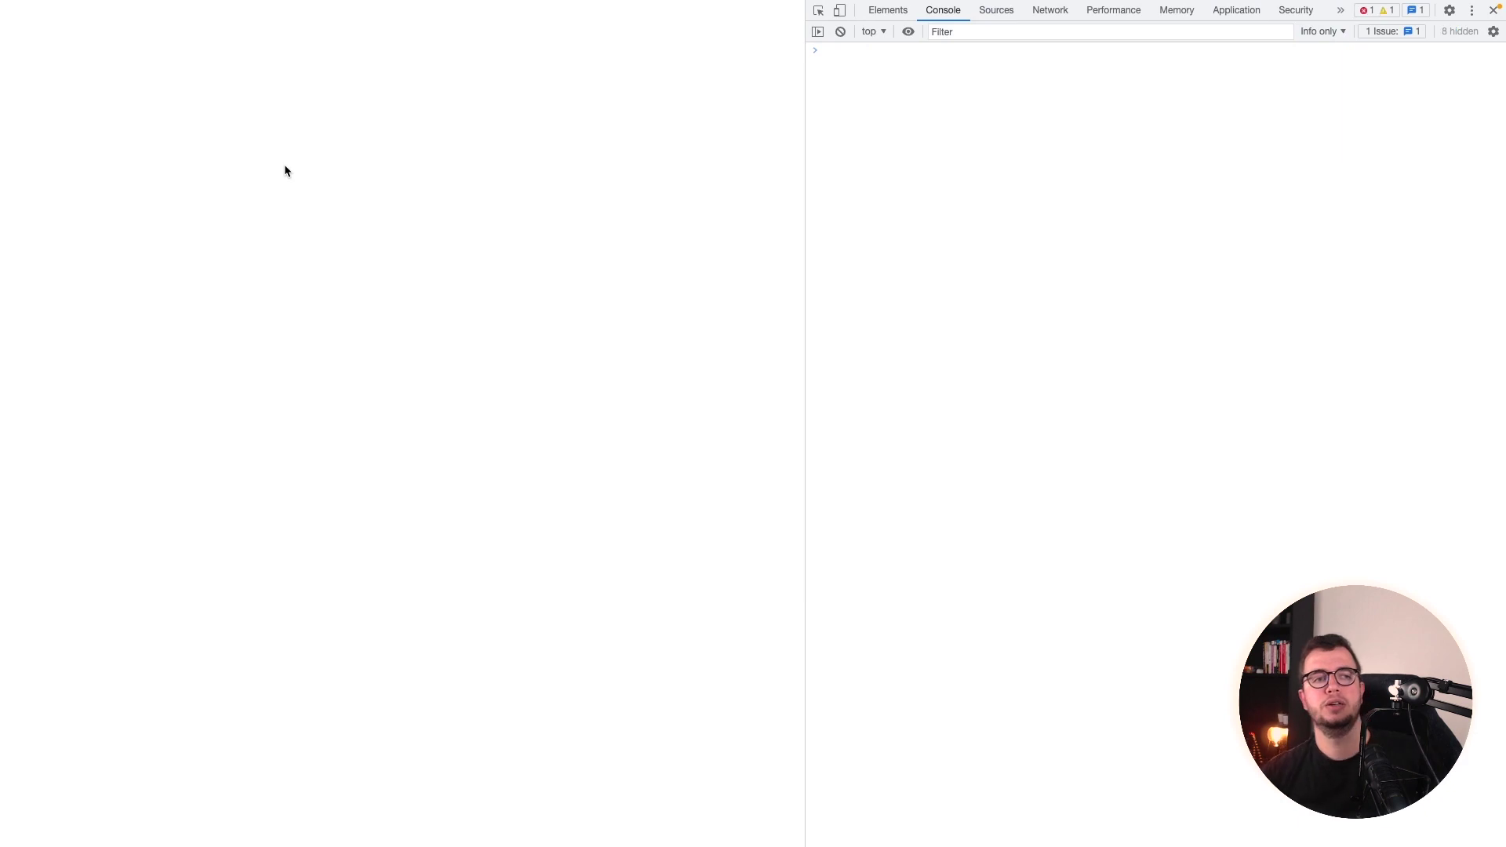
Connect the wallet and select the first account so the page shows MORNING.
click(33, 14)
click(47, 14)
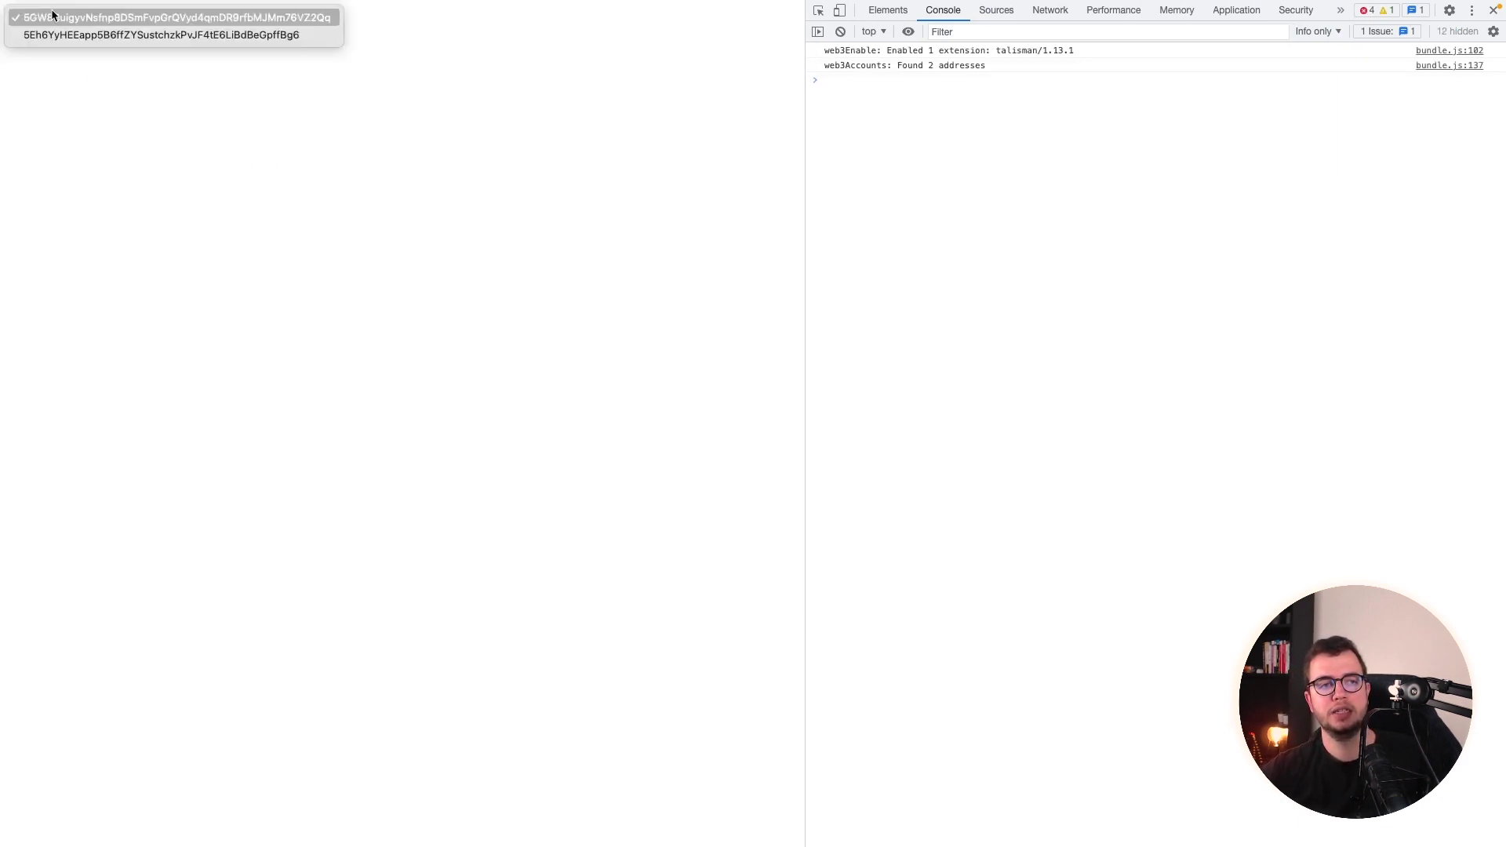
click(47, 16)
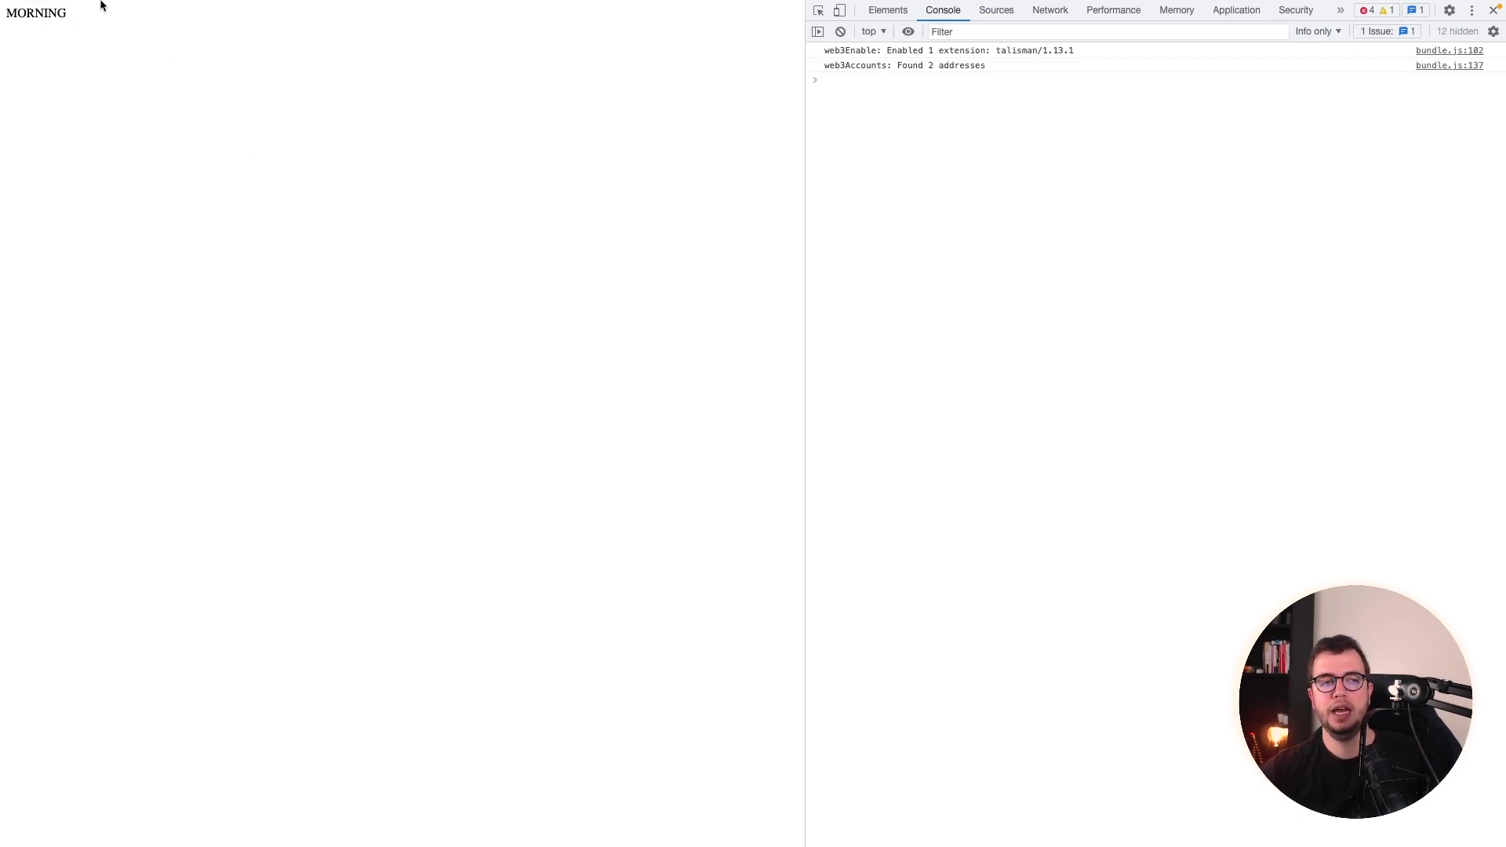
key(super+Tab)
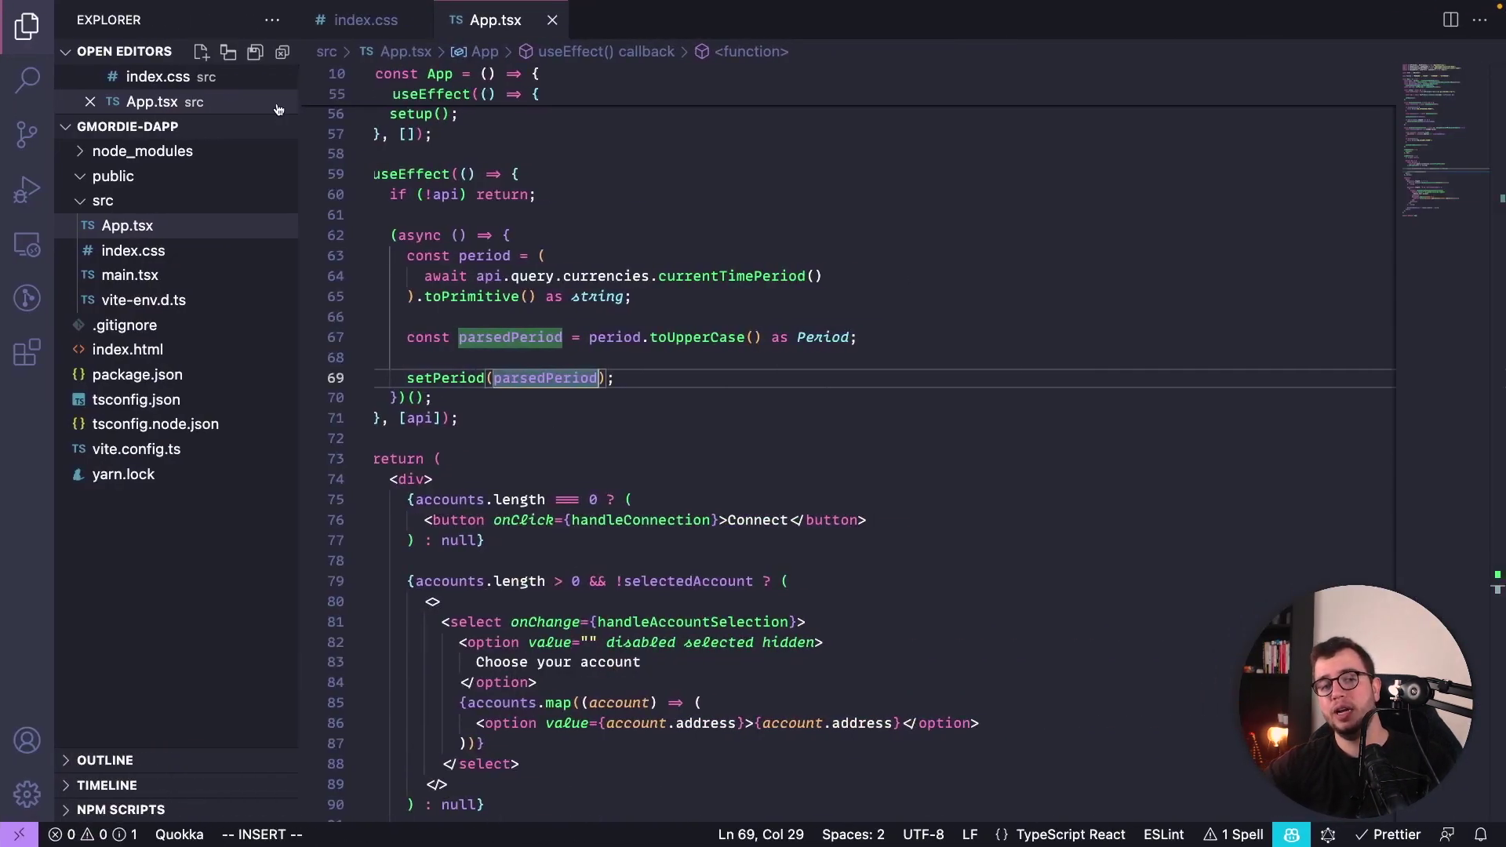
scroll(672, 340, up, 15)
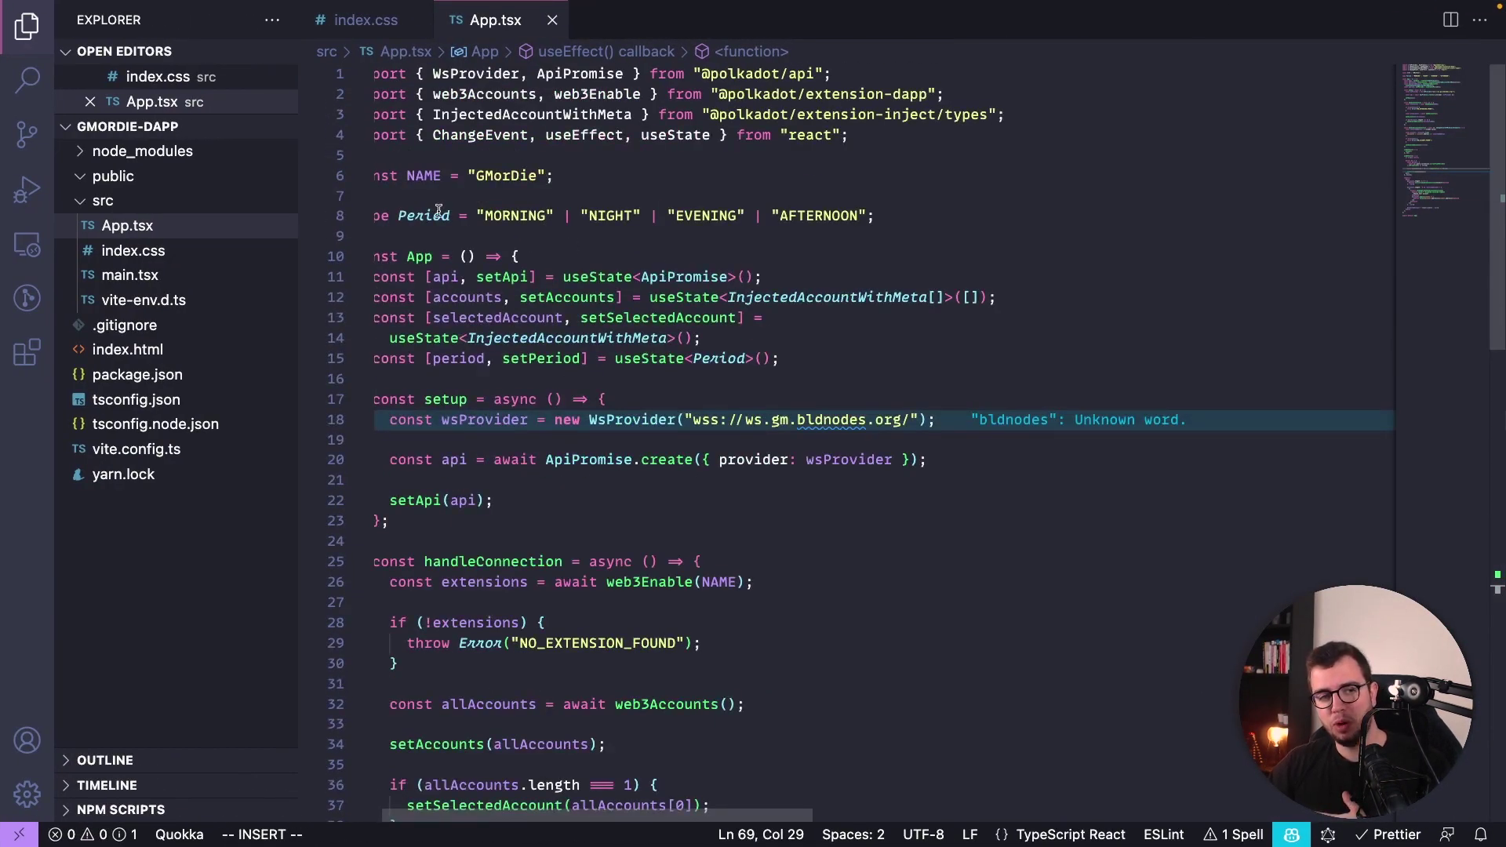
scroll(438, 212, left, 2)
drag(970, 220, 385, 218)
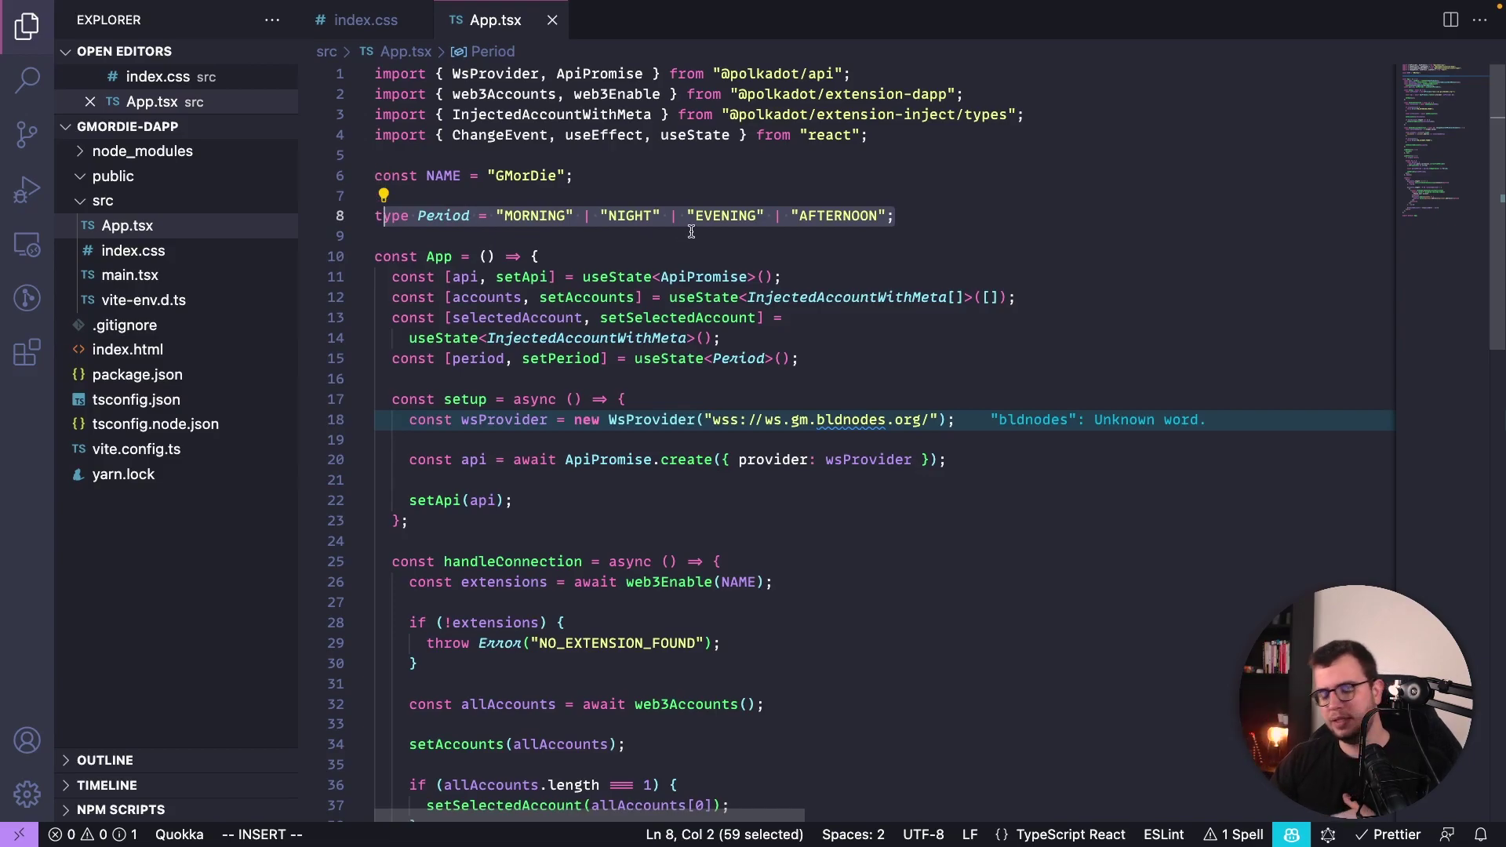
scroll(816, 427, down, 10)
scroll(753, 538, up, 10)
scroll(732, 538, down, 15)
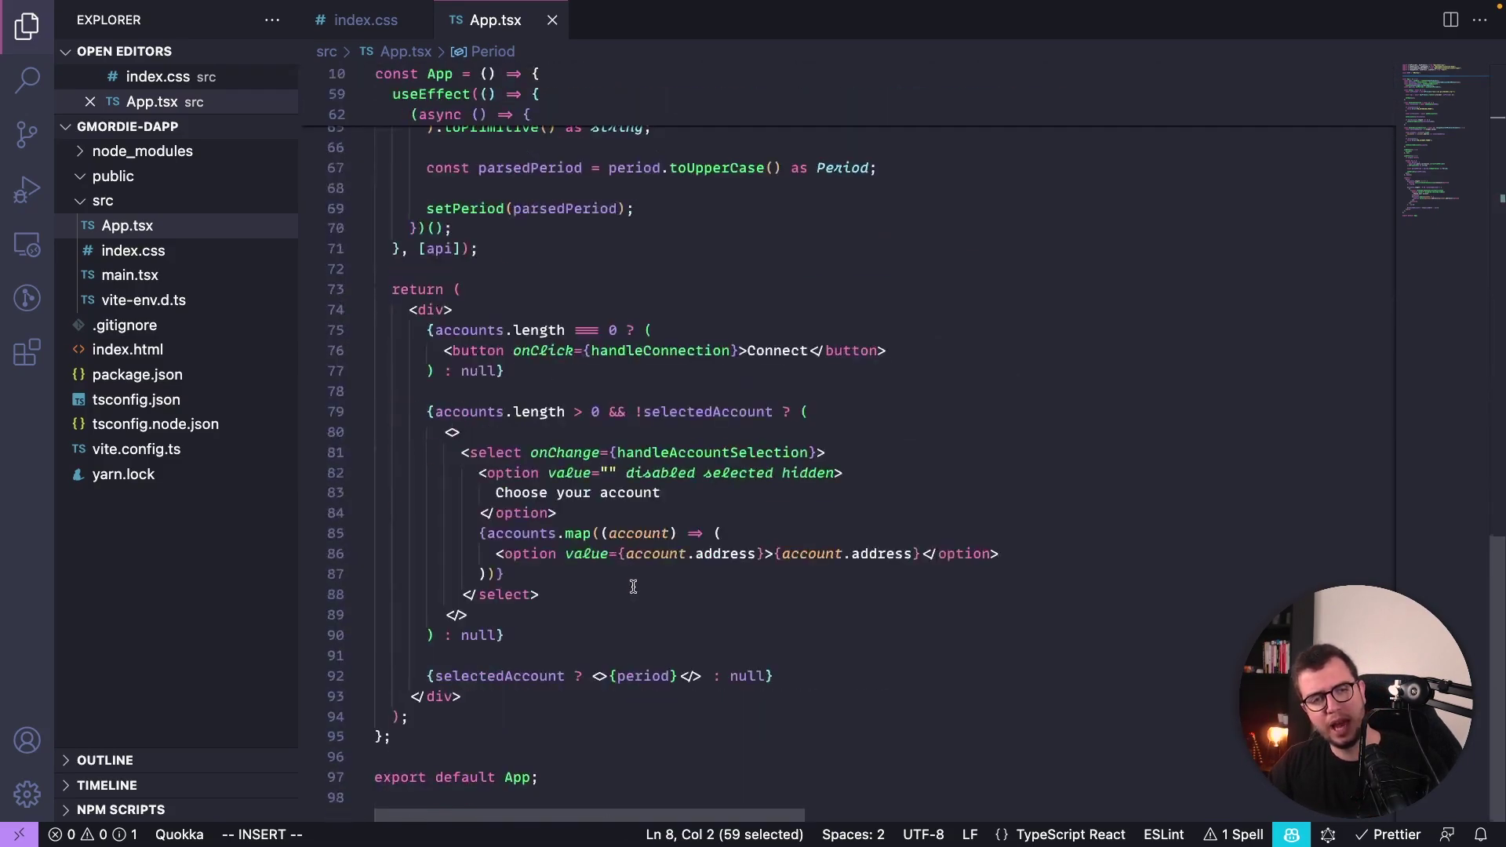
scroll(675, 564, up, 15)
scroll(630, 589, down, 20)
click(724, 612)
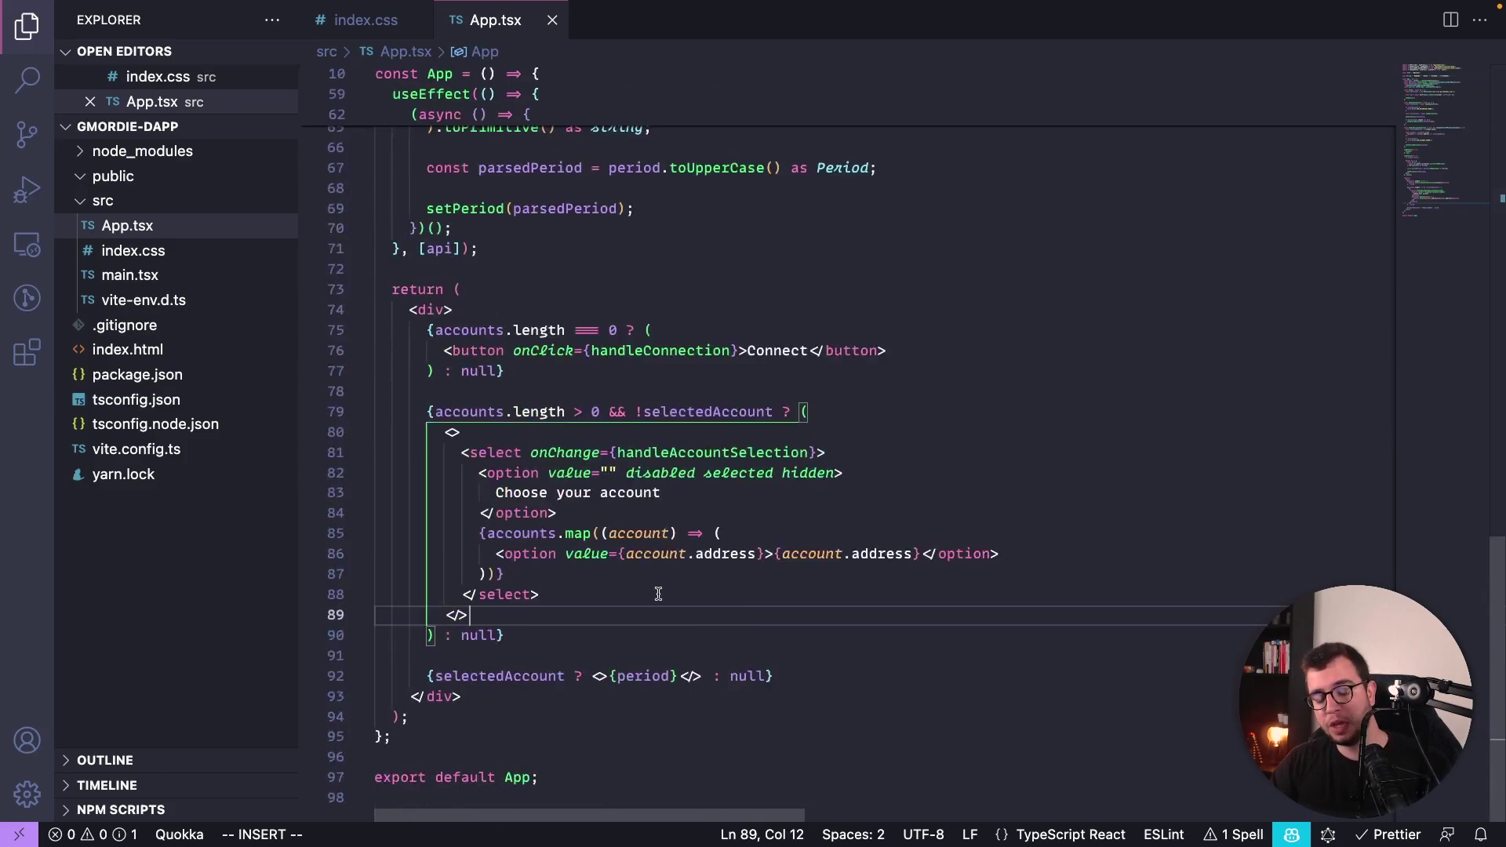
scroll(677, 602, up, 5)
Move to the Polkadot.js Apps Chain state storage page showing currentTimePeriod as Morning.
key(ctrl+Left)
key(ctrl+Left)
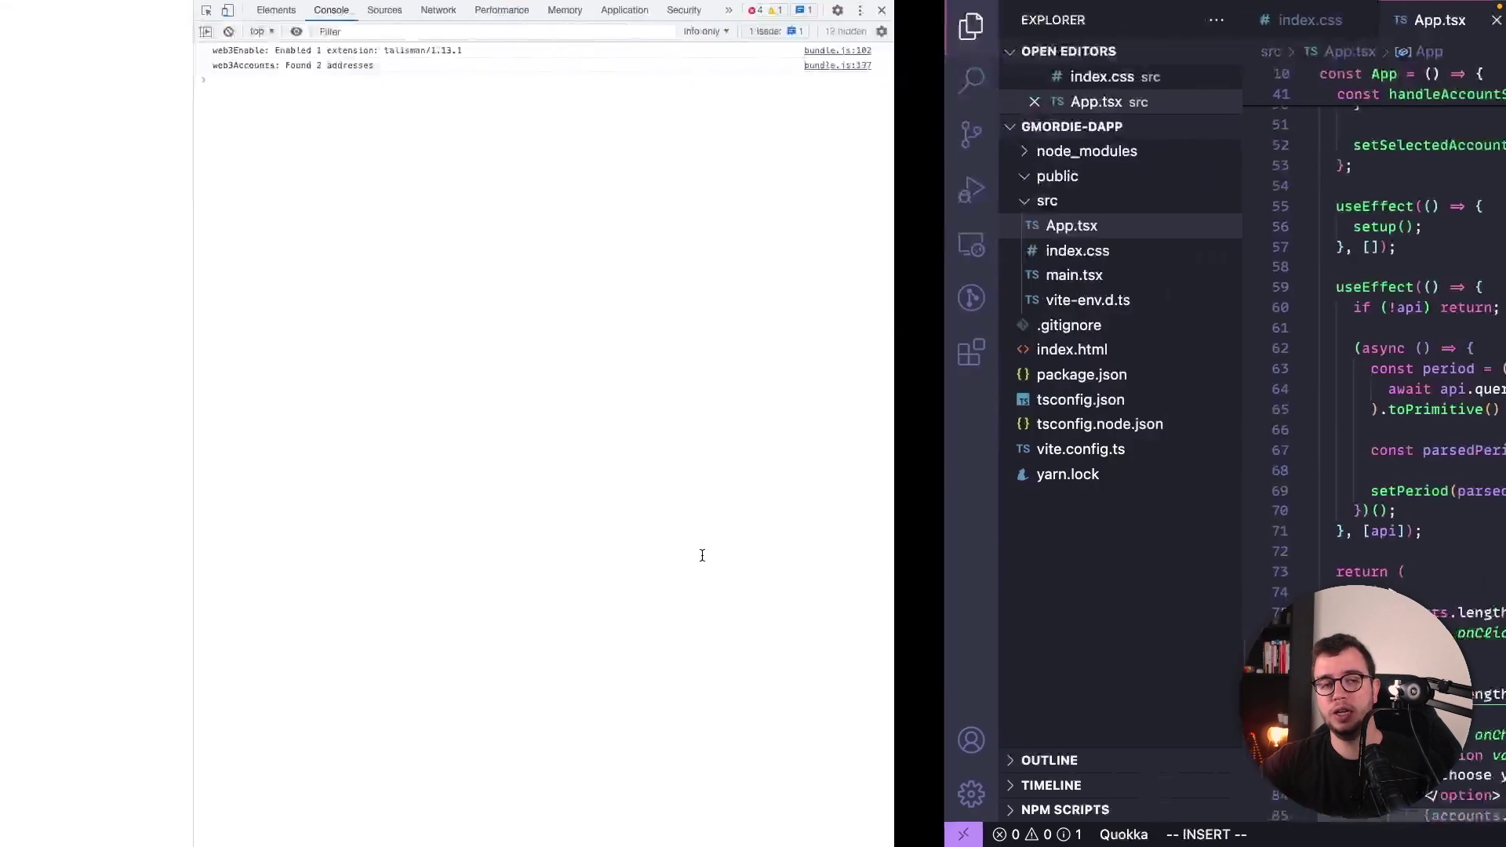